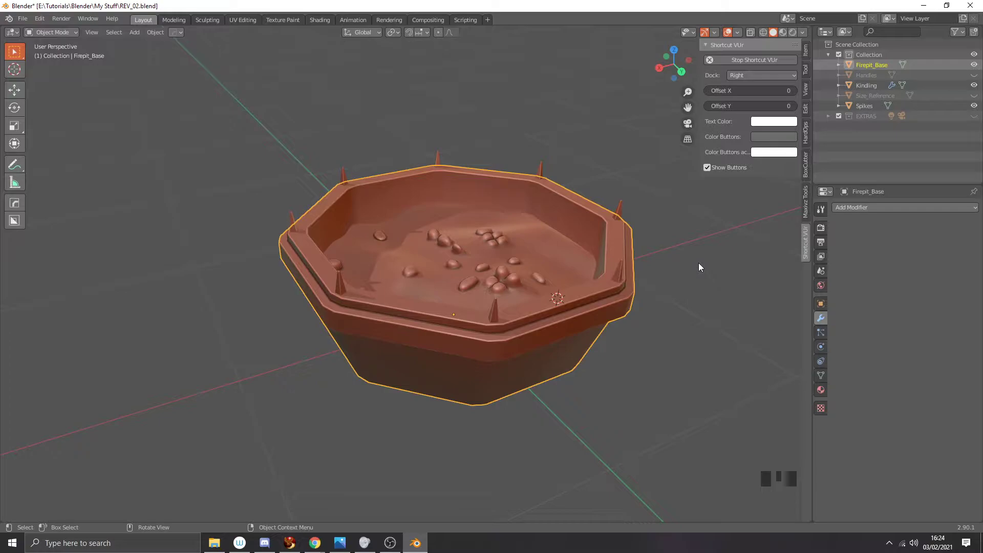
# Step: Snap the 3D cursor to the world origin
pyautogui.moveTo(695, 269); pyautogui.dragTo(689, 306, button='middle')
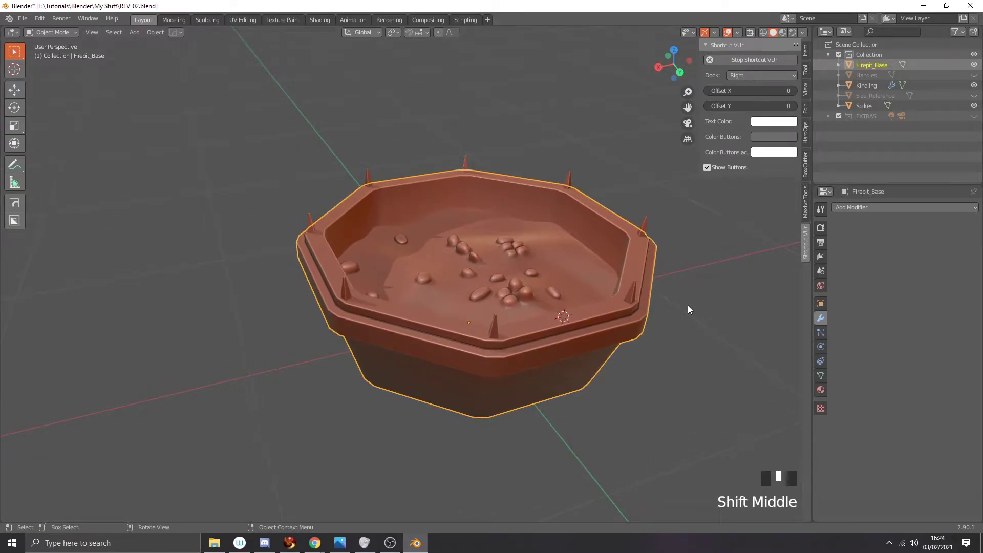
pyautogui.hotkey('shift', 's')
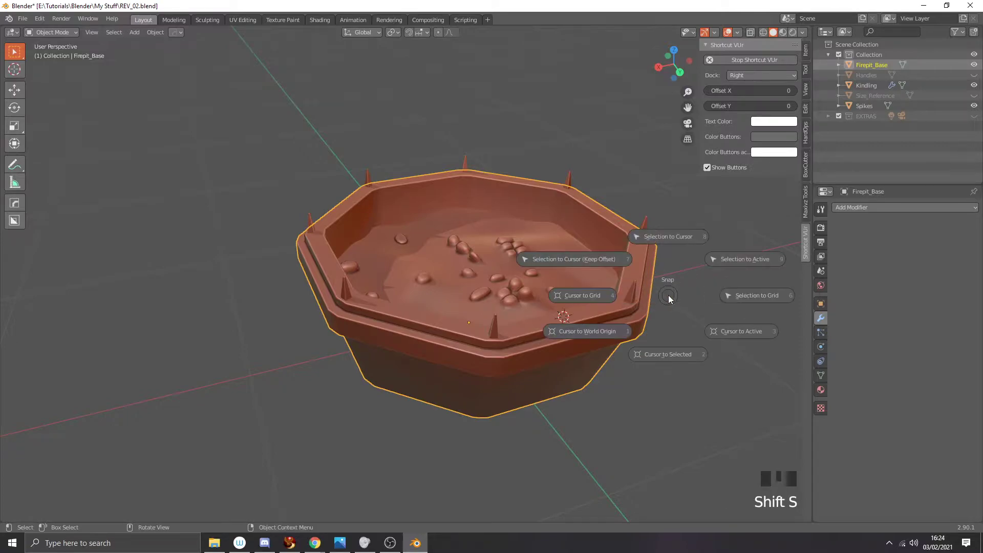
pyautogui.click(606, 331)
pyautogui.moveTo(606, 327); pyautogui.dragTo(635, 323, button='middle')
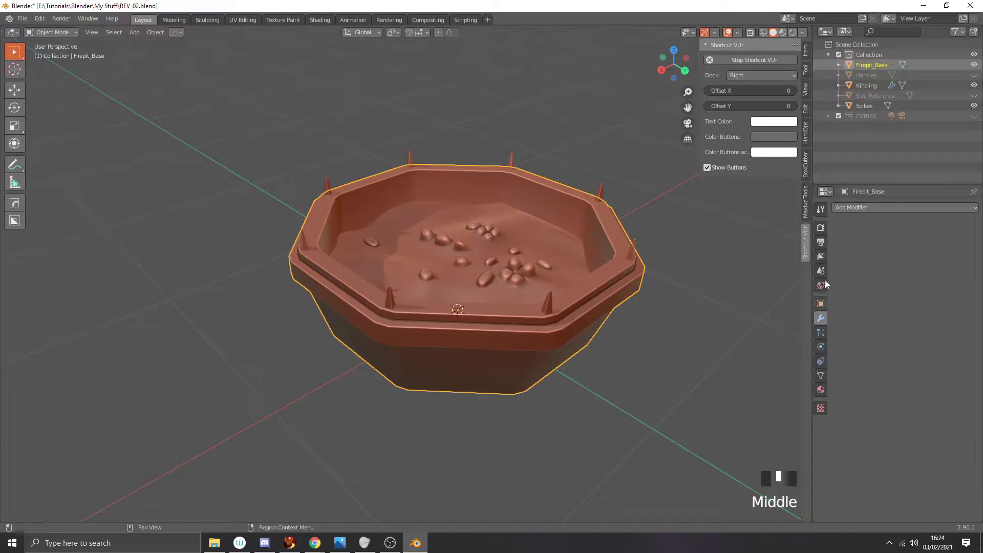
# Step: Check the Skyrim firepit screenshot in Photos, return to Blender and split the Properties area to create an Image Editor
pyautogui.click(351, 538)
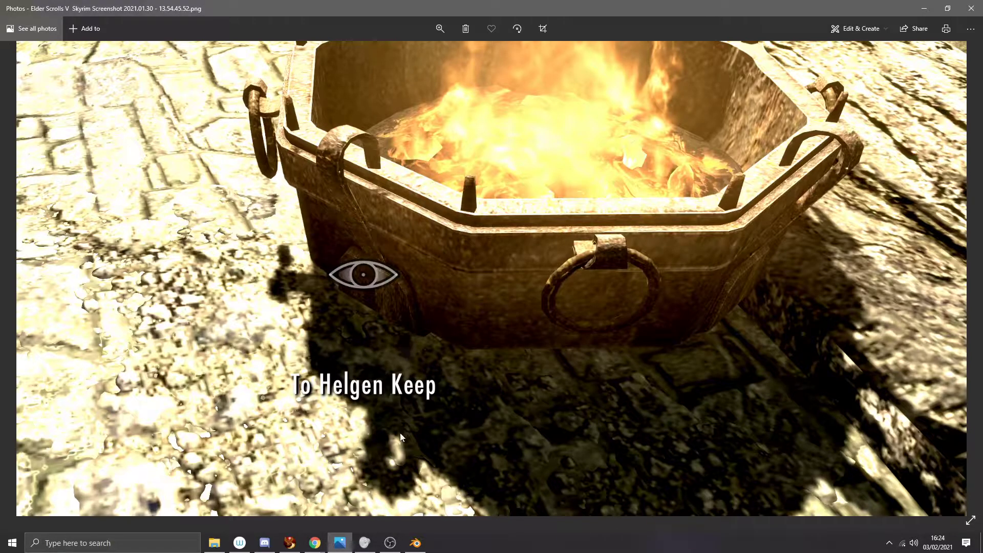
pyautogui.click(415, 543)
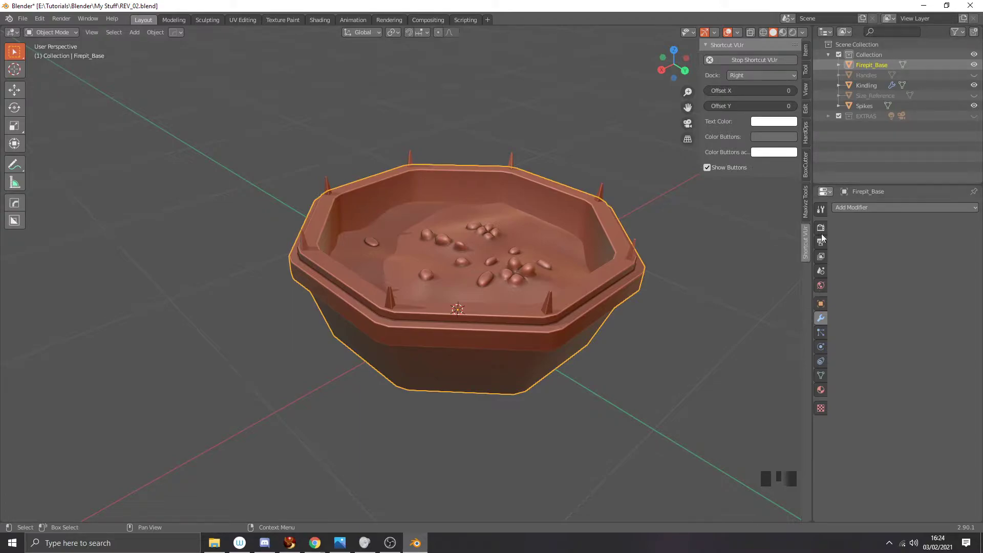
pyautogui.moveTo(814, 187); pyautogui.dragTo(819, 343)
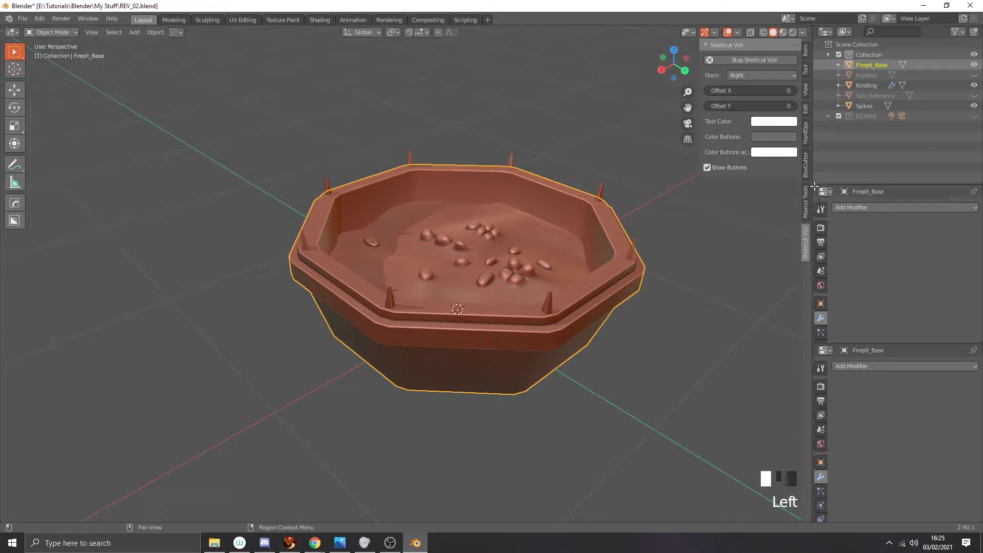
pyautogui.click(825, 350)
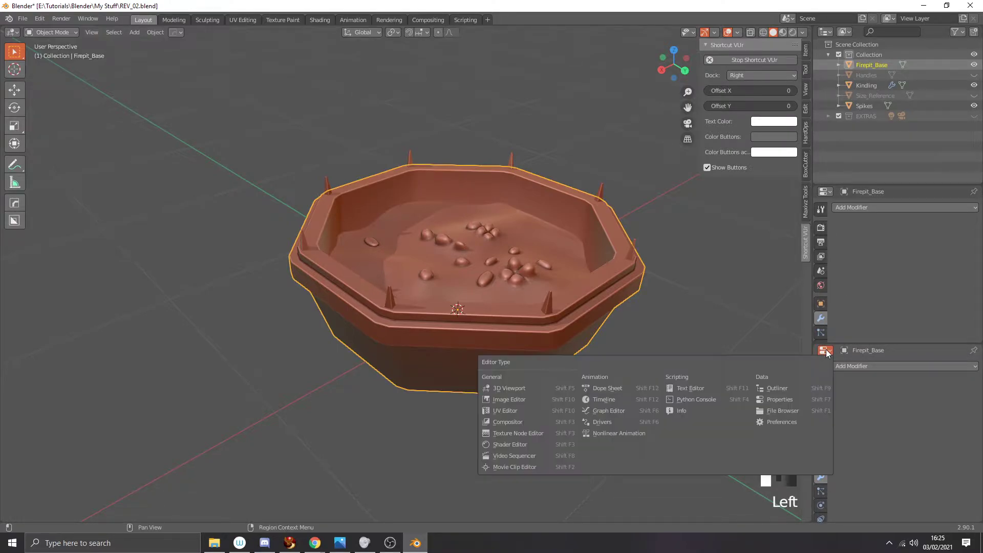
pyautogui.click(528, 400)
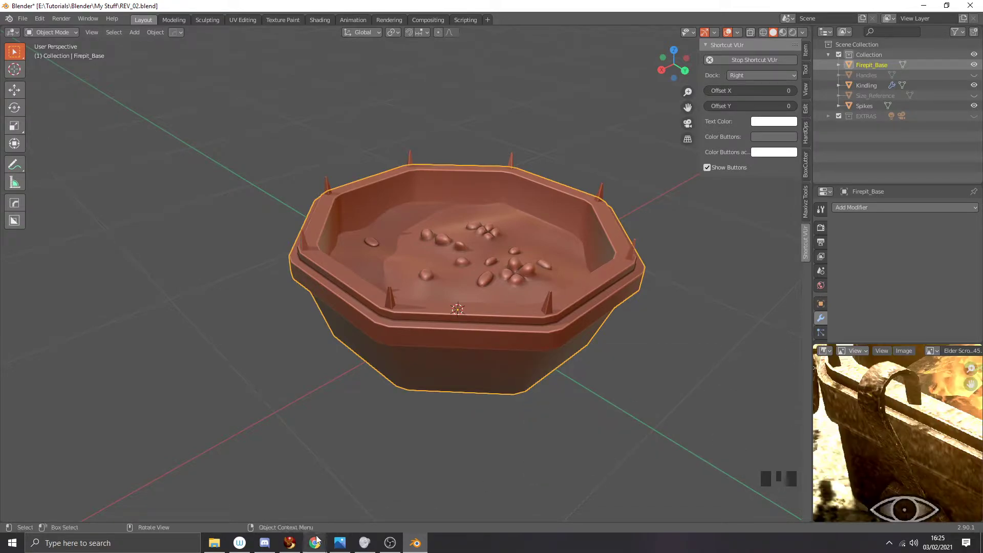
# Step: Load the fourth Skyrim firepit screenshot from File Explorer into Blender's Image Editor, framed on the strap hooked over the rim
pyautogui.click(214, 542)
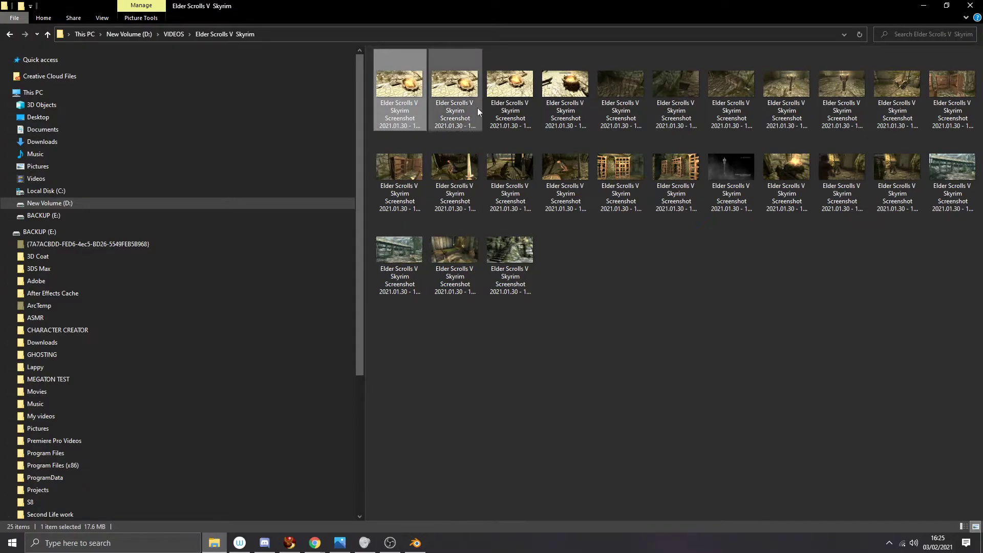
pyautogui.moveTo(565, 86); pyautogui.dragTo(897, 412)
pyautogui.scroll(3, 904, 403)
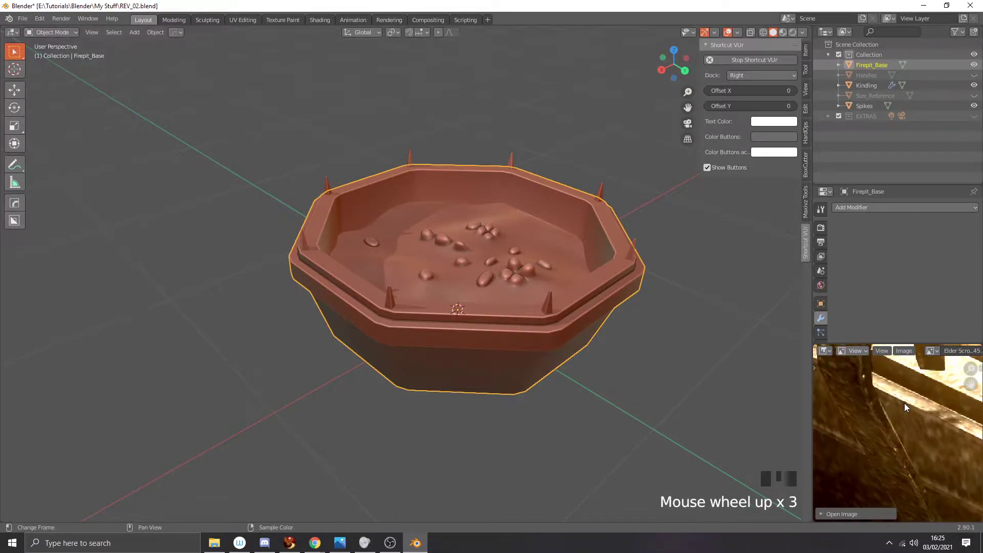
pyautogui.moveTo(905, 404); pyautogui.dragTo(931, 448, button='middle')
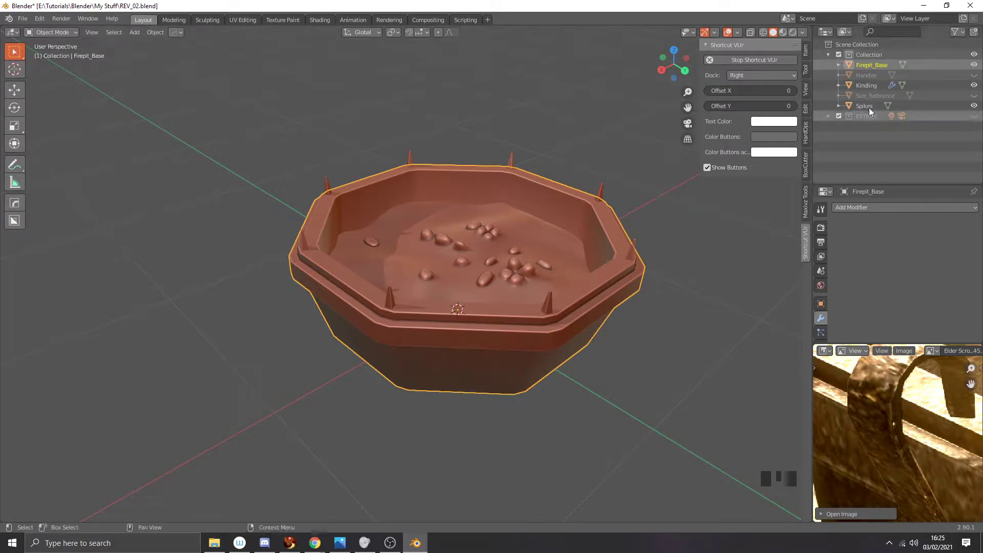
# Step: Unhide the Handles object to examine the ring handles, and hide it again
pyautogui.click(974, 76)
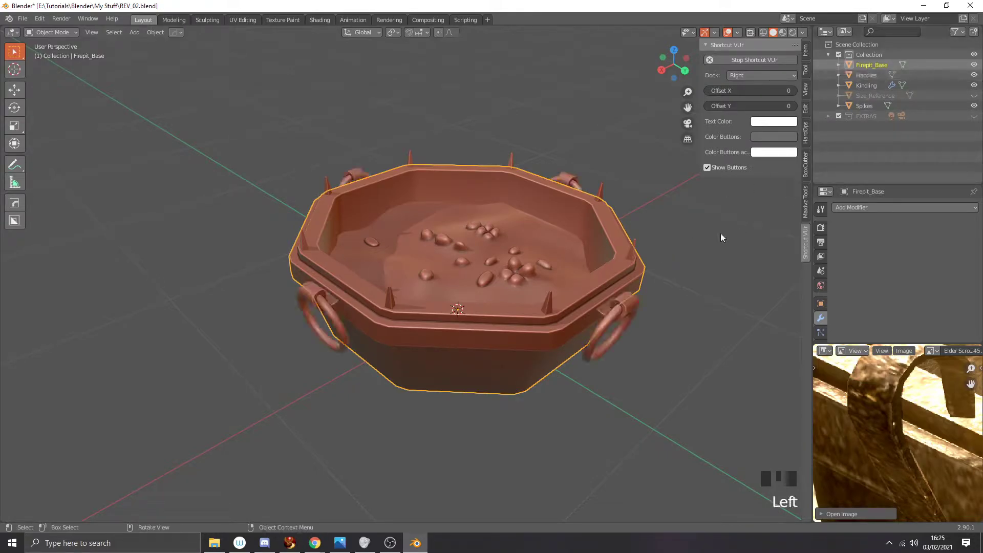
pyautogui.moveTo(725, 232); pyautogui.dragTo(665, 281, button='middle')
pyautogui.click(619, 313)
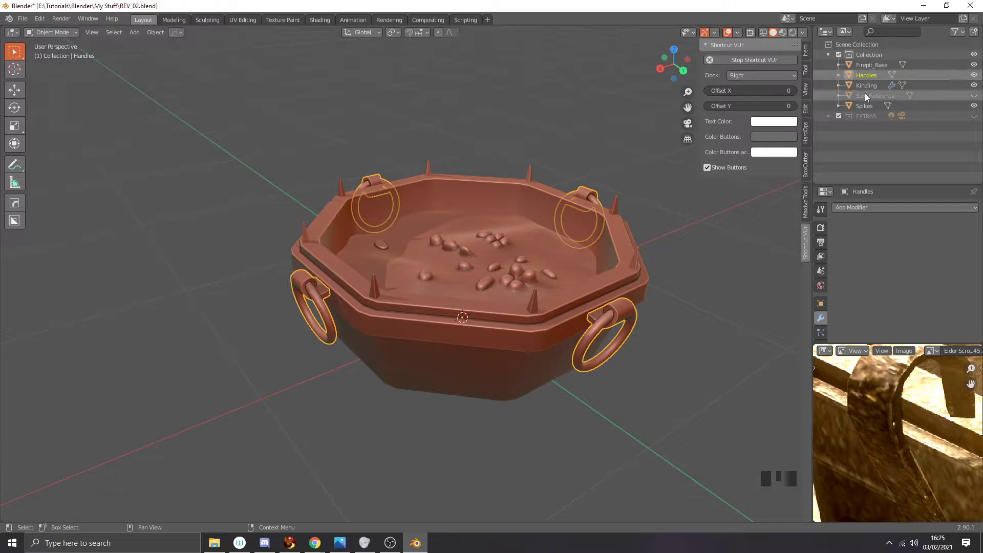
pyautogui.click(973, 76)
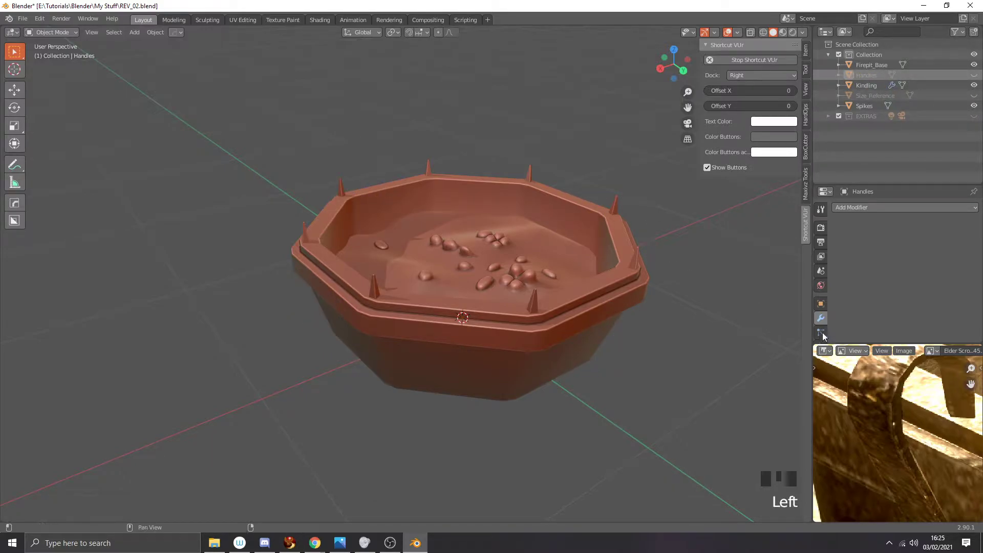
pyautogui.scroll(-2, 856, 379)
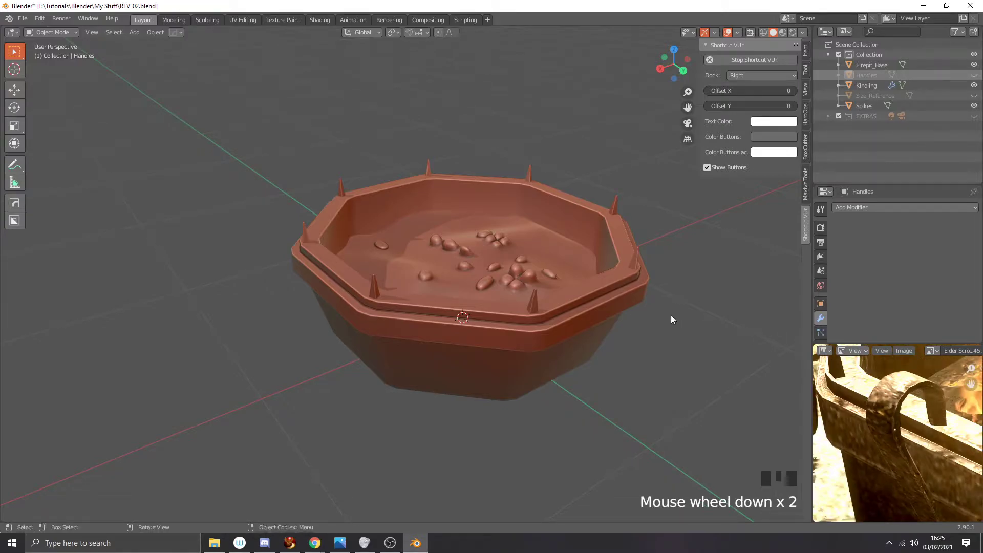
pyautogui.moveTo(671, 320); pyautogui.dragTo(709, 366, button='middle')
pyautogui.moveTo(904, 449); pyautogui.dragTo(893, 435, button='middle')
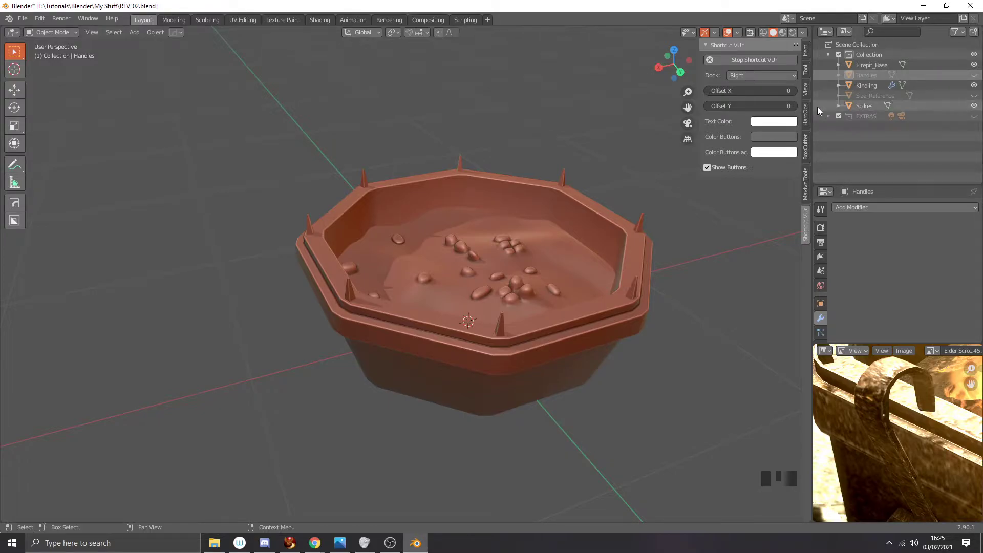
pyautogui.click(807, 64)
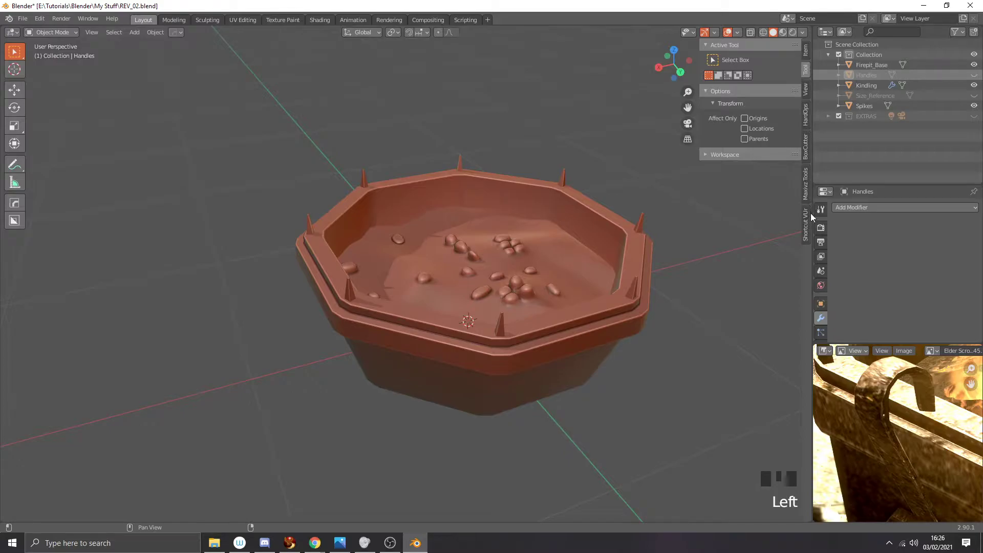
pyautogui.click(806, 88)
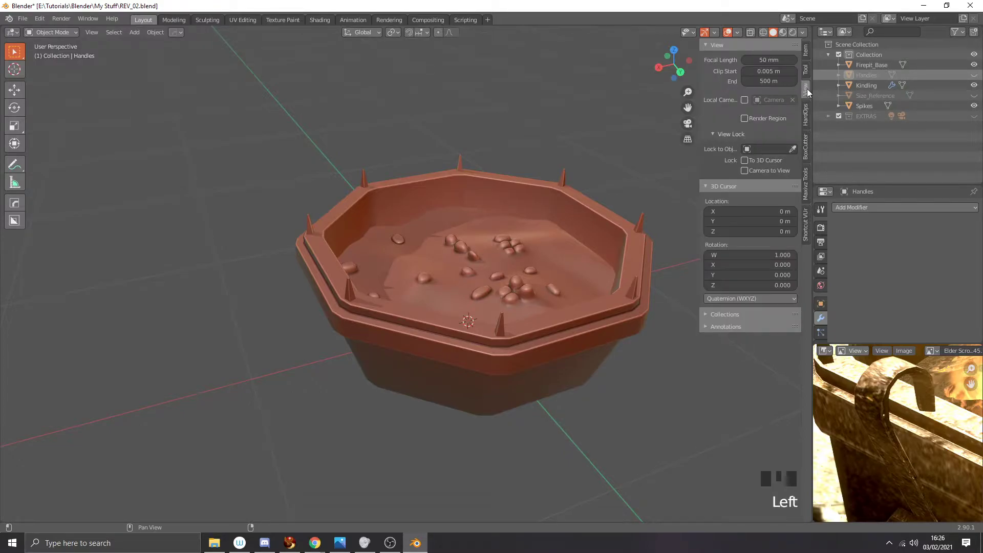
pyautogui.click(807, 224)
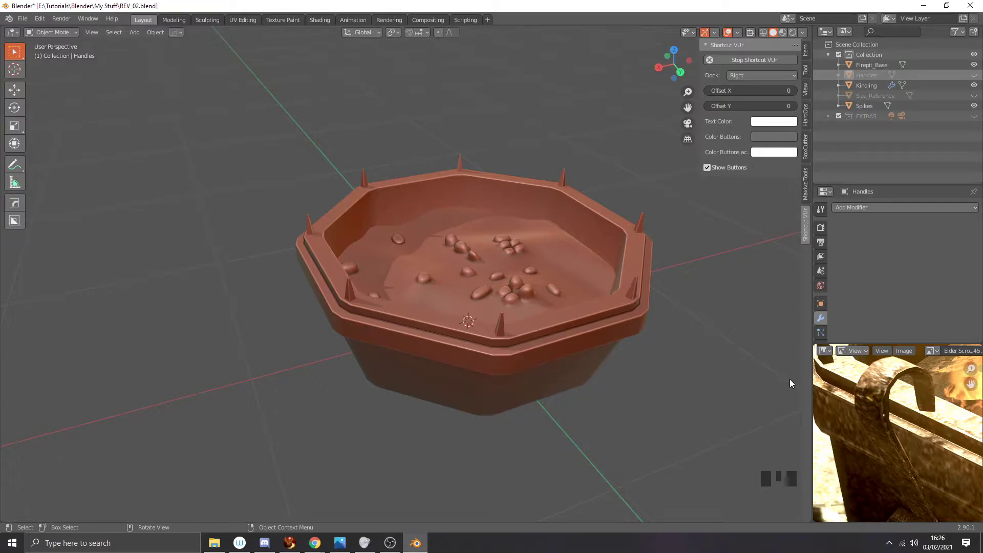
# Step: In Edit Mode on Firepit_Base, snap the 3D cursor to the rim's top face on the +Y side, and return to Object Mode
pyautogui.moveTo(686, 339); pyautogui.dragTo(649, 332, button='middle')
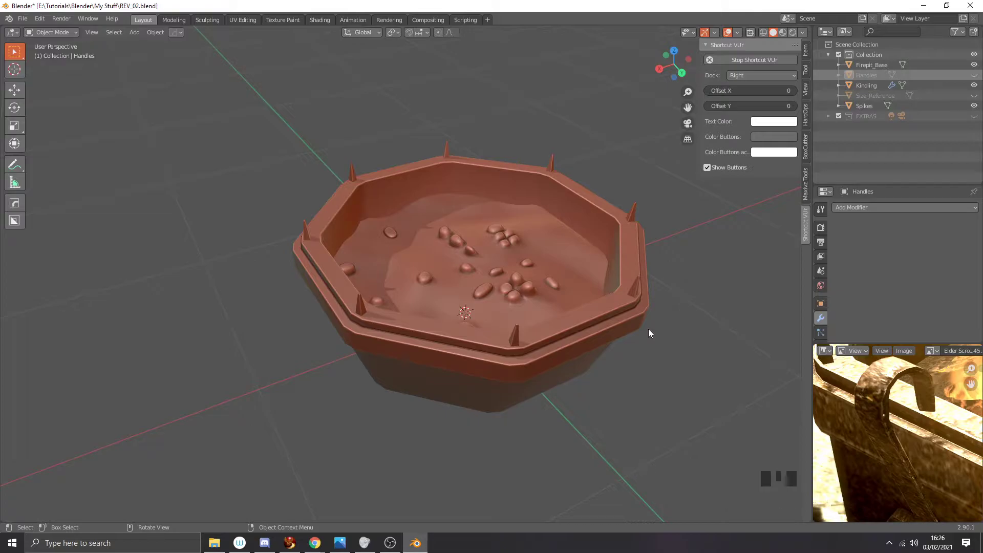
pyautogui.moveTo(648, 330); pyautogui.dragTo(646, 327, button='middle')
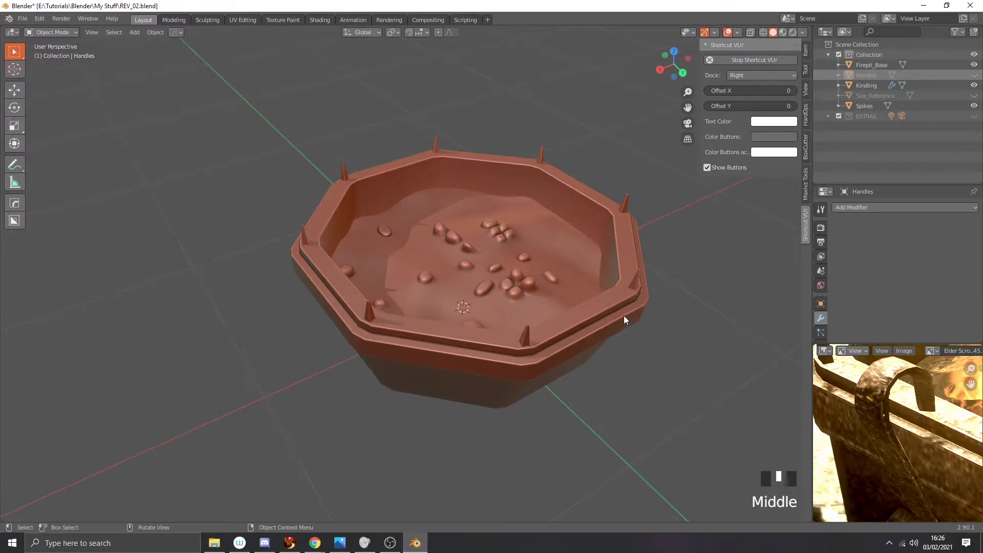
pyautogui.click(595, 306)
pyautogui.press('Tab')
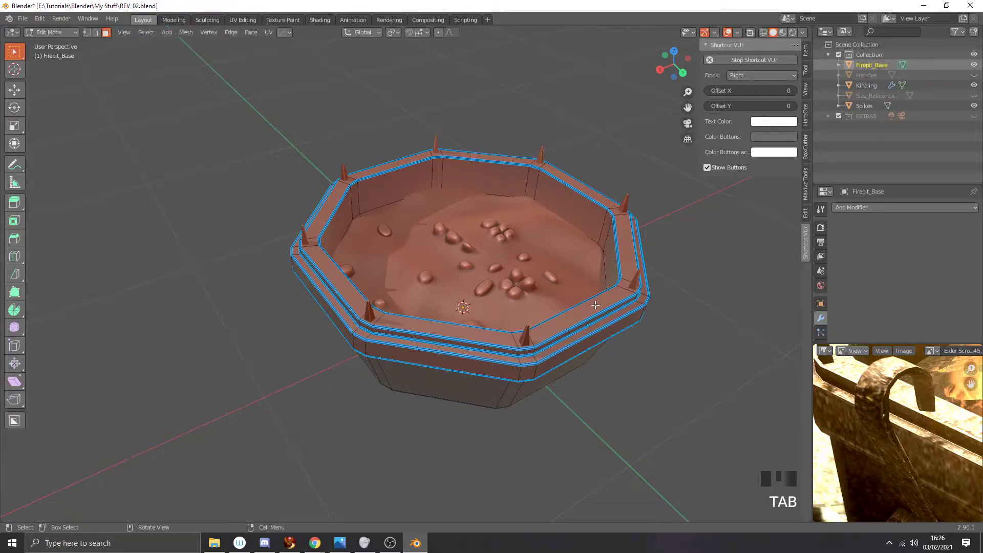
pyautogui.moveTo(595, 305); pyautogui.dragTo(593, 303, button='middle')
pyautogui.press('KP_7')
pyautogui.scroll(2, 427, 111)
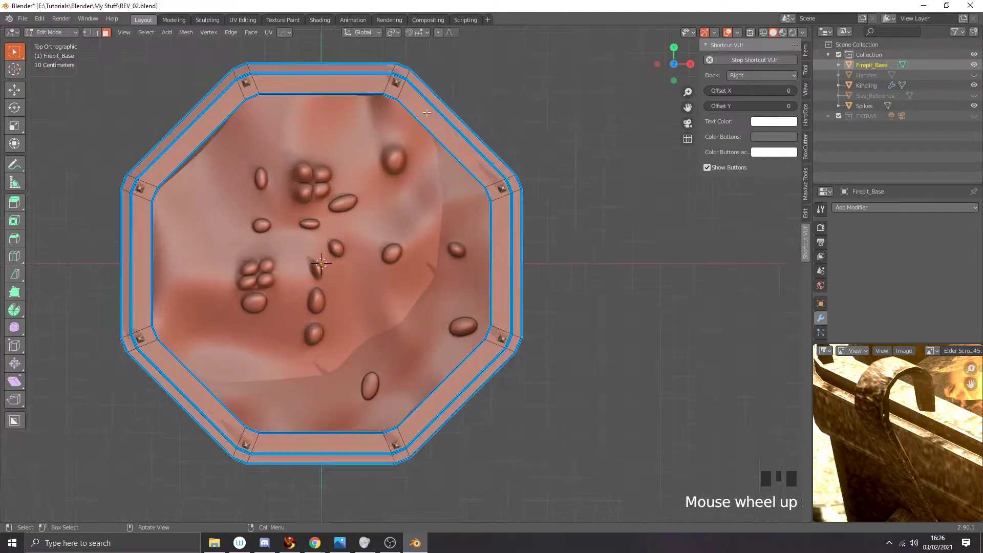
pyautogui.keyDown('shift'); pyautogui.moveTo(427, 111); pyautogui.dragTo(475, 165, button='middle'); pyautogui.keyUp('shift')
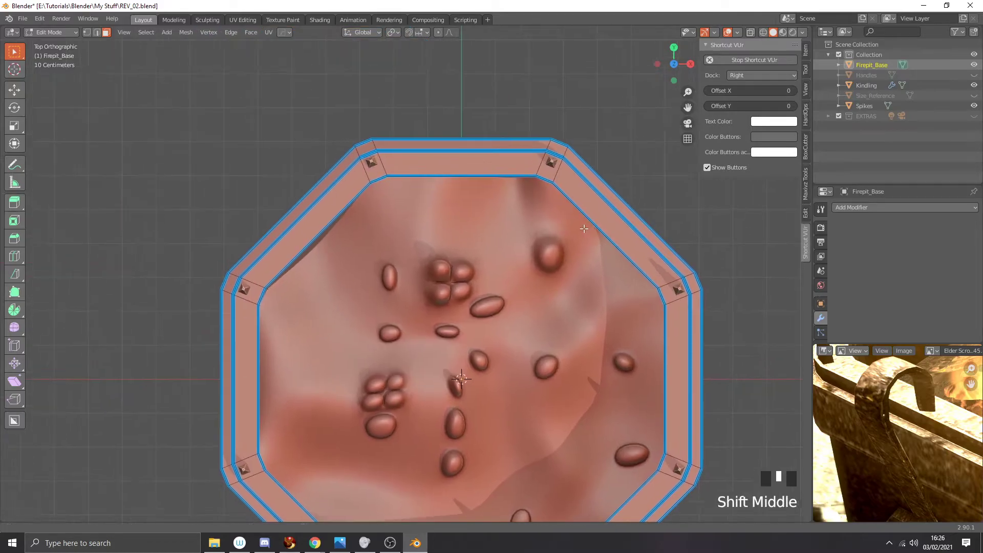
pyautogui.click(475, 165)
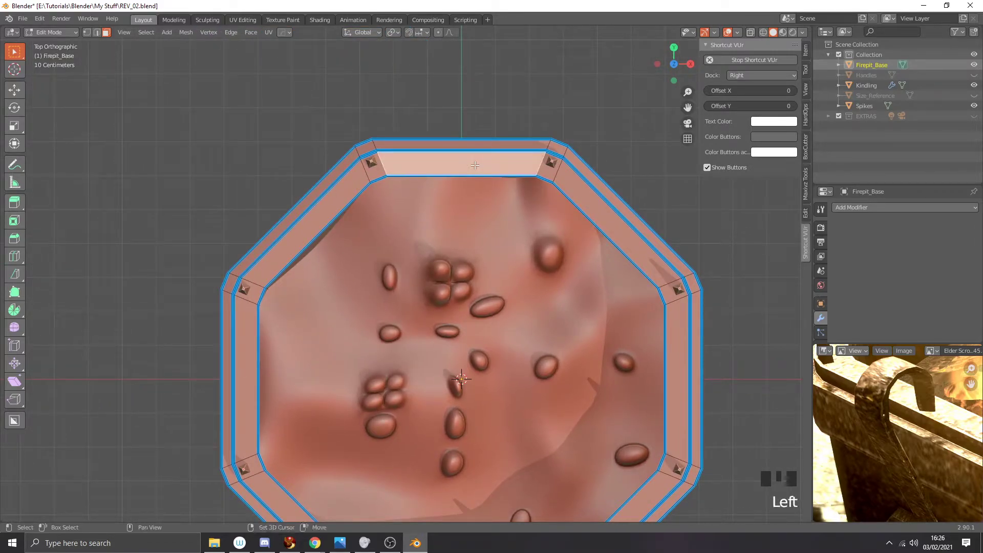
pyautogui.hotkey('shift', 's')
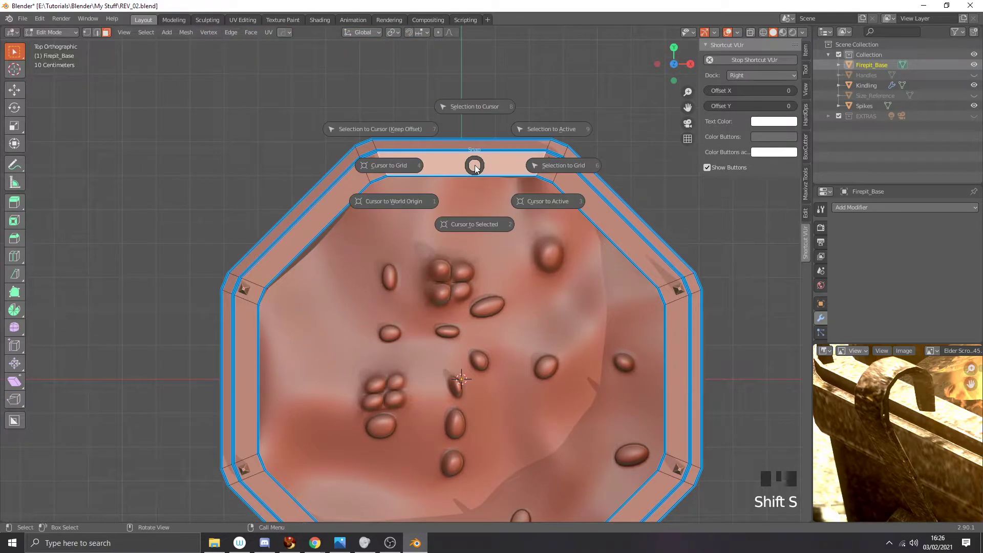
pyautogui.click(459, 224)
pyautogui.moveTo(461, 223); pyautogui.dragTo(436, 202, button='middle')
pyautogui.press('Tab')
# Step: Add a 2 m plane at the 3D cursor on the firepit's rim
pyautogui.moveTo(533, 245); pyautogui.dragTo(462, 238, button='middle')
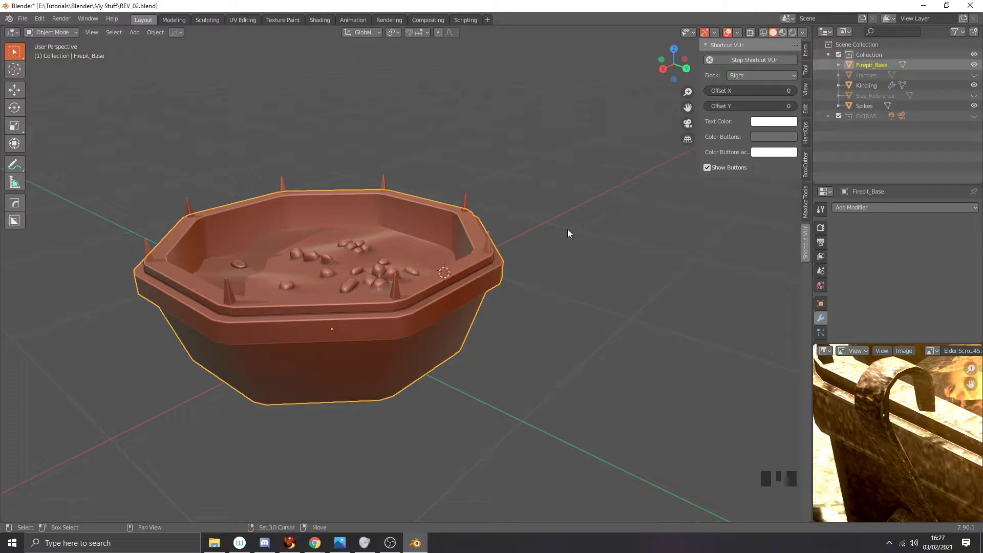
pyautogui.hotkey('shift', 'a')
pyautogui.moveTo(574, 229)
pyautogui.click(605, 229)
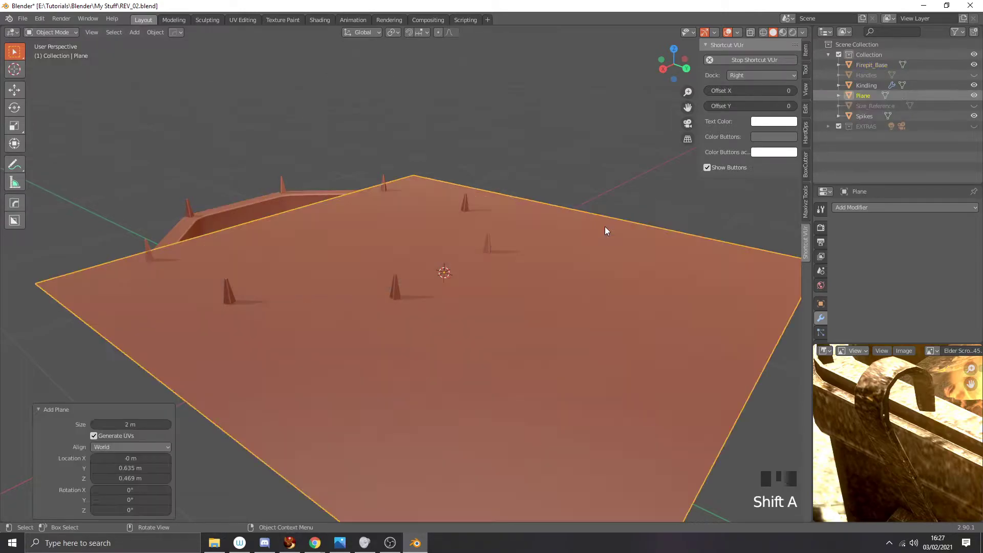
pyautogui.scroll(-3, 605, 228)
pyautogui.moveTo(606, 228); pyautogui.dragTo(584, 244, button='middle')
pyautogui.scroll(1, 585, 244)
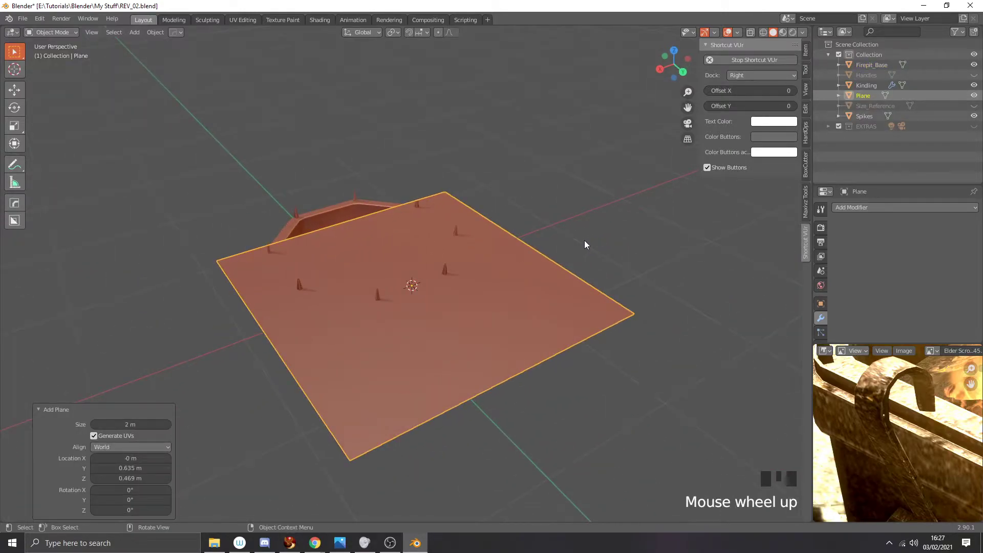
pyautogui.press('s')
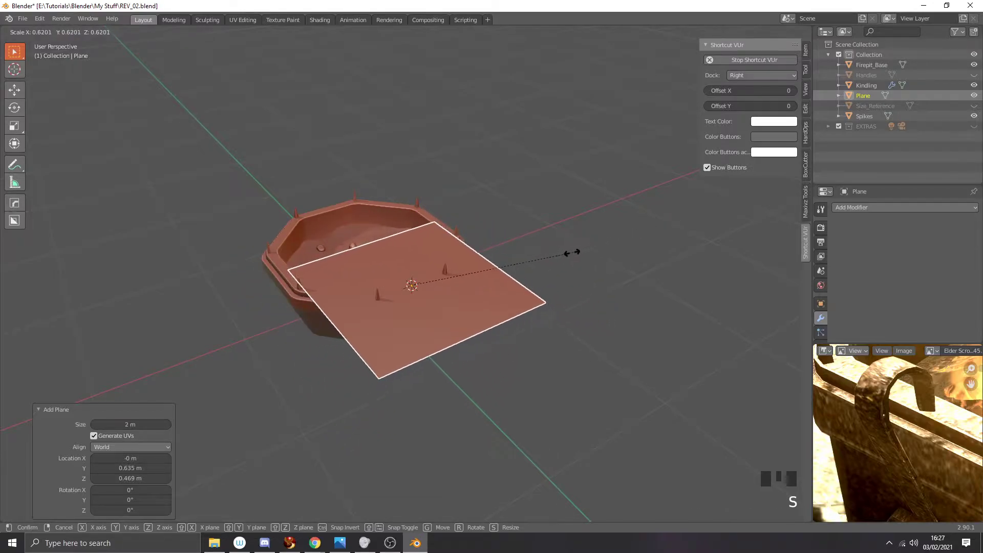
pyautogui.click(562, 255)
pyautogui.hotkey('ctrl', 'z')
# Step: Scale the plane to about 0.037 along its local X axis and about 0.019 along the global Y axis
pyautogui.press('s')
pyautogui.press('x')
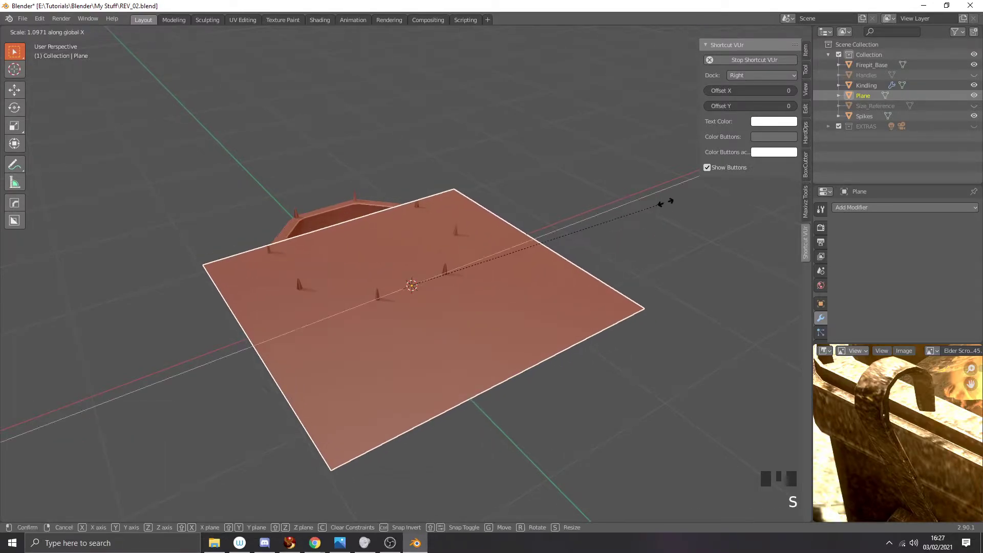
pyautogui.press('x')
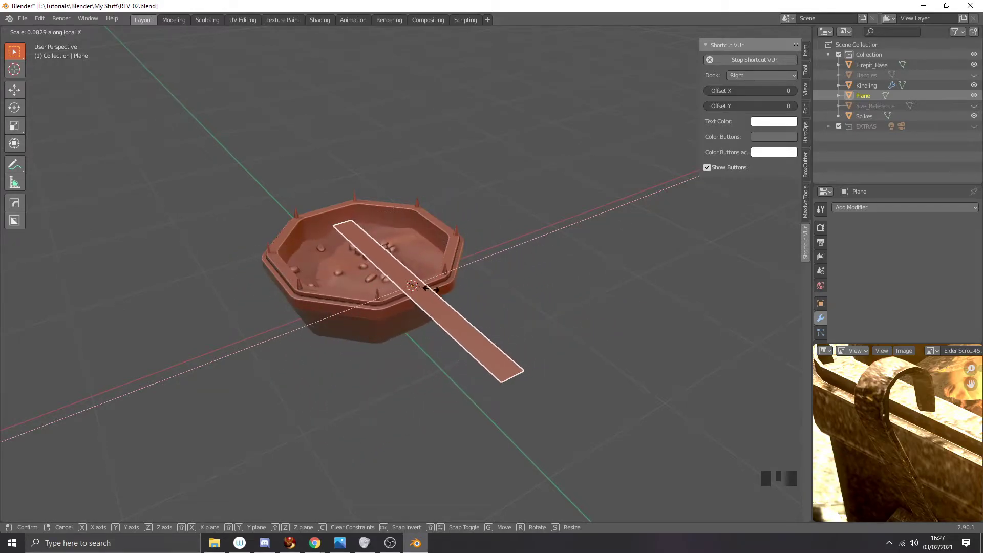
pyautogui.click(417, 292)
pyautogui.moveTo(416, 293); pyautogui.dragTo(640, 228, button='middle')
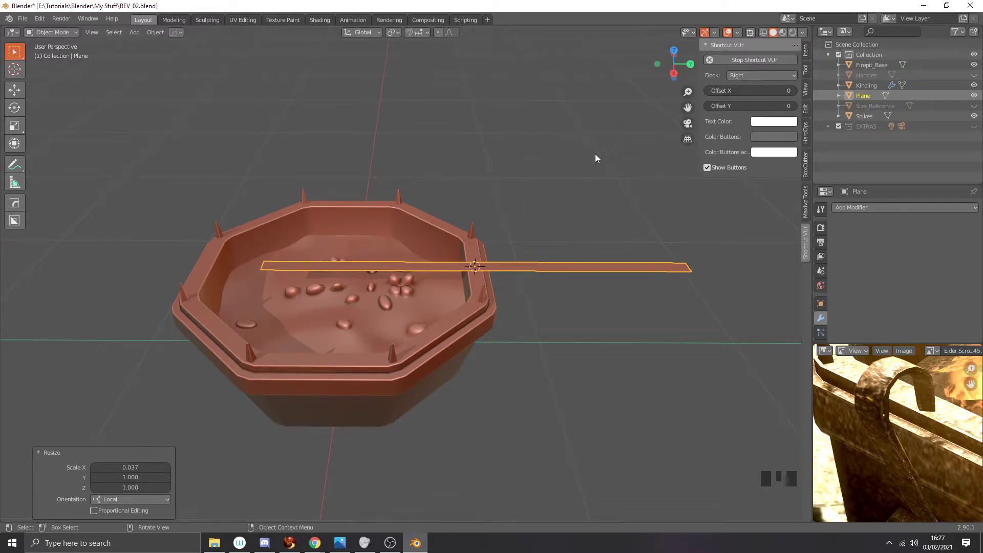
pyautogui.press('s')
pyautogui.press('y')
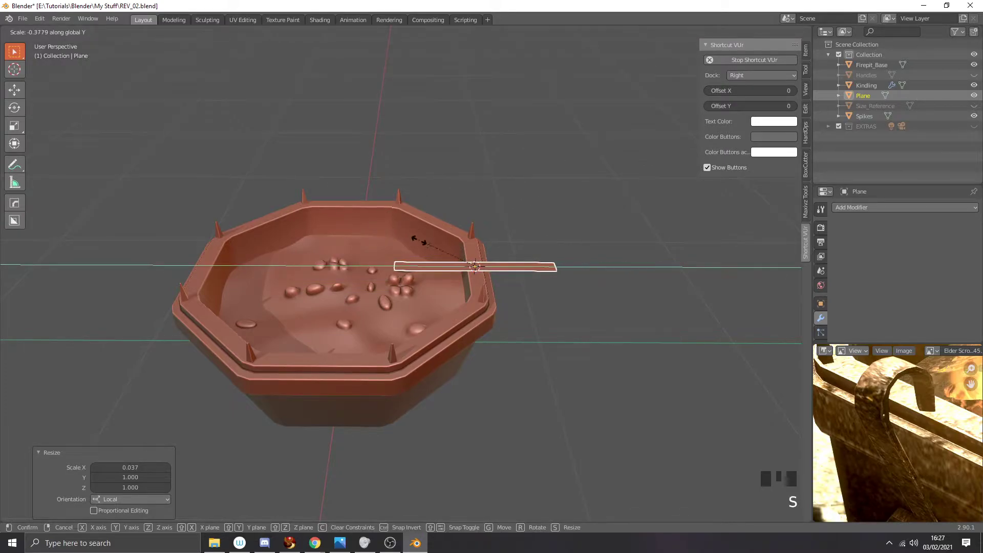
pyautogui.click(477, 263)
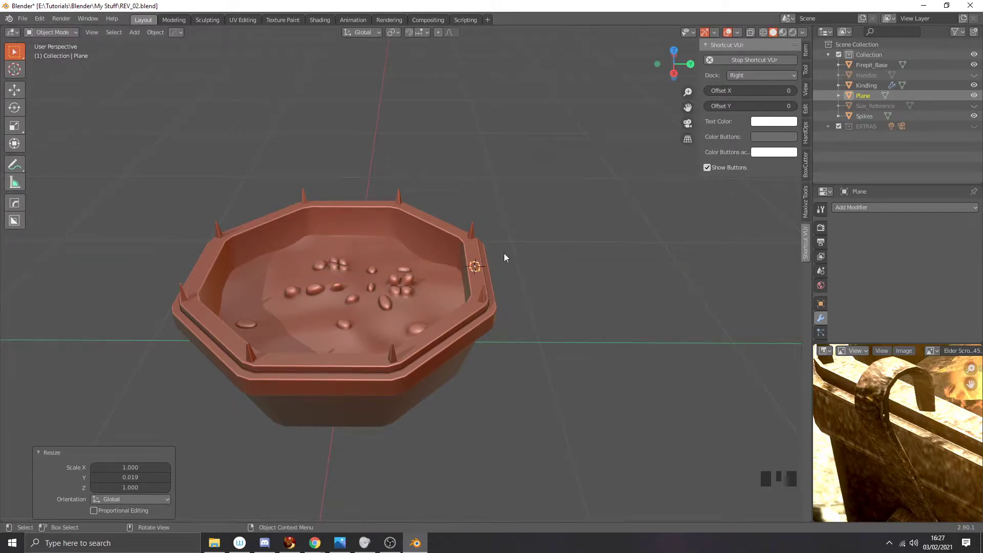
# Step: Move the small plane about 0.07 m outward along Y and 0.12 m up, clear of the rim's spikes
pyautogui.scroll(3, 507, 248)
pyautogui.moveTo(502, 247); pyautogui.dragTo(546, 247, button='middle')
pyautogui.scroll(1, 545, 247)
pyautogui.moveTo(530, 239); pyautogui.dragTo(529, 239, button='middle')
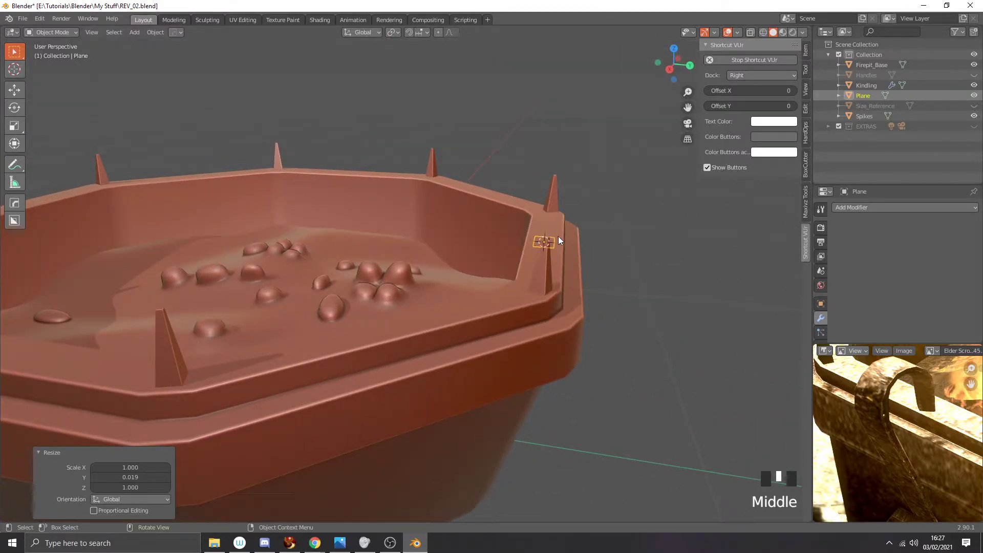
pyautogui.press('KP_3')
pyautogui.scroll(1, 576, 204)
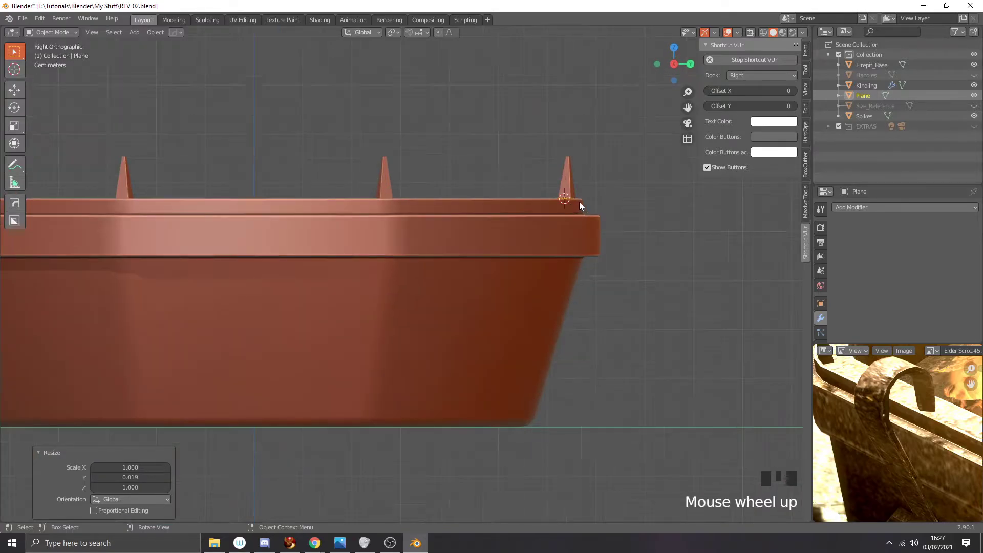
pyautogui.keyDown('shift'); pyautogui.moveTo(591, 204); pyautogui.dragTo(551, 236, button='middle'); pyautogui.keyUp('shift')
pyautogui.press('g')
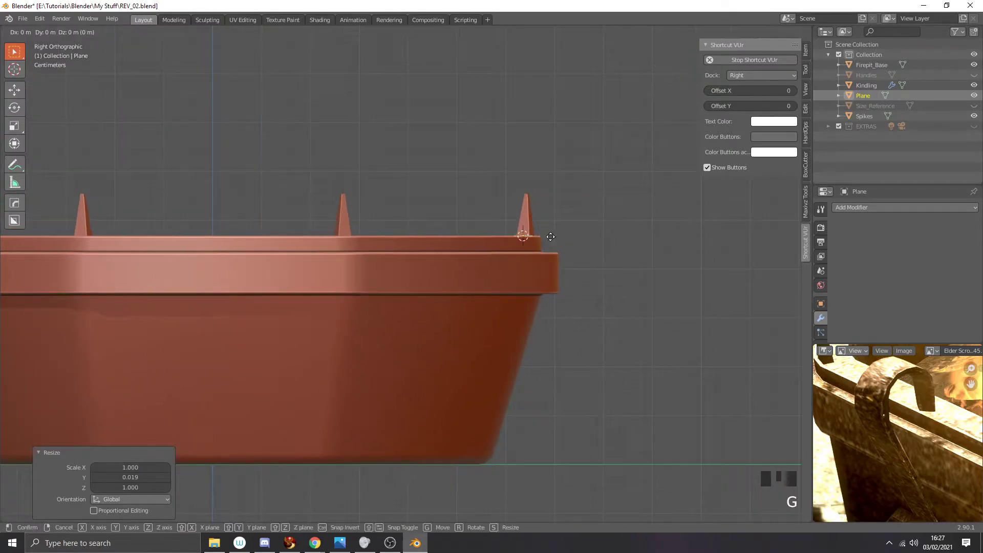
pyautogui.click(585, 181)
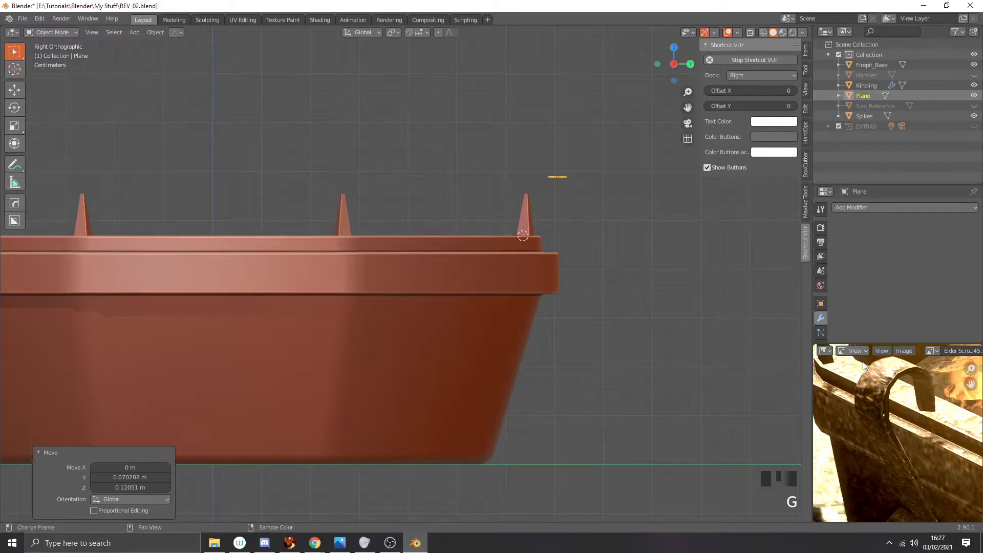
pyautogui.scroll(-3, 869, 370)
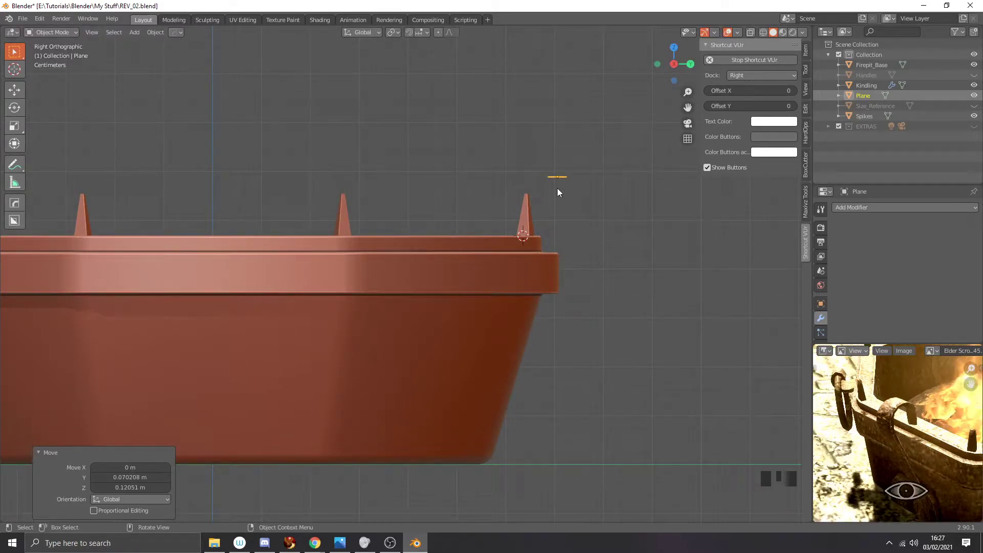
pyautogui.scroll(1, 556, 187)
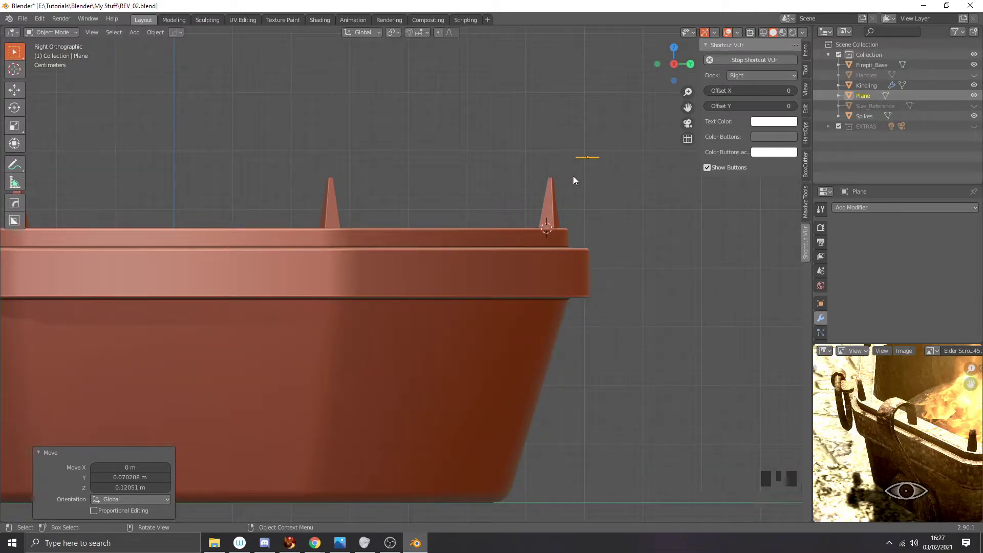
# Step: In Edit Mode, extrude the plane's inner edge about 0.023 m inward along Y and 0.014 m down
pyautogui.moveTo(573, 176); pyautogui.dragTo(585, 227, button='middle')
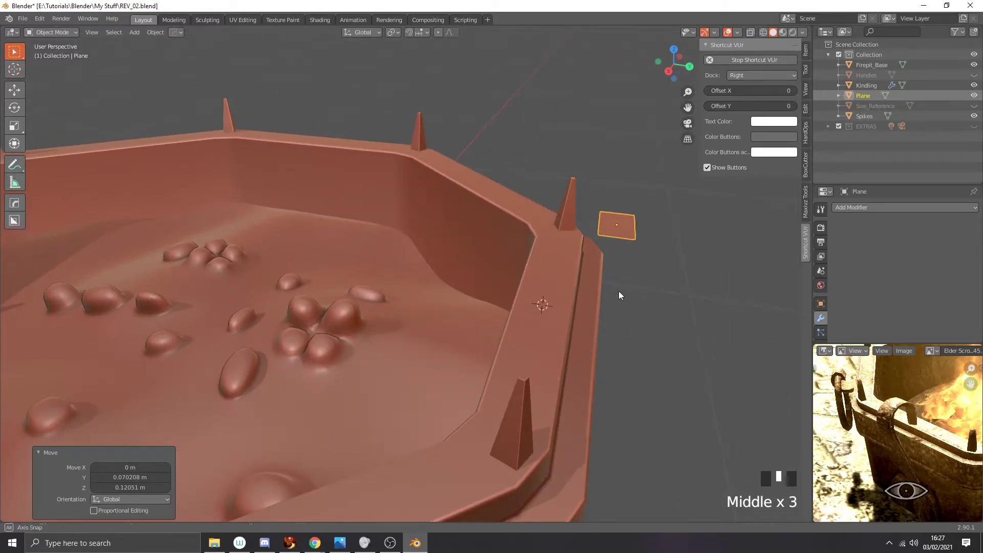
pyautogui.moveTo(618, 295); pyautogui.dragTo(647, 236, button='middle')
pyautogui.press('Tab')
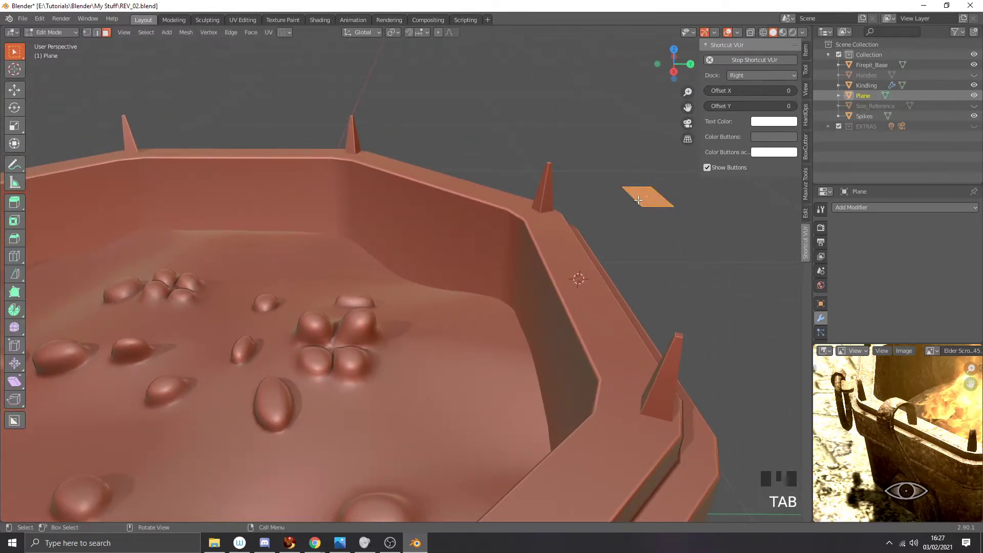
pyautogui.press('2')
pyautogui.click(638, 200)
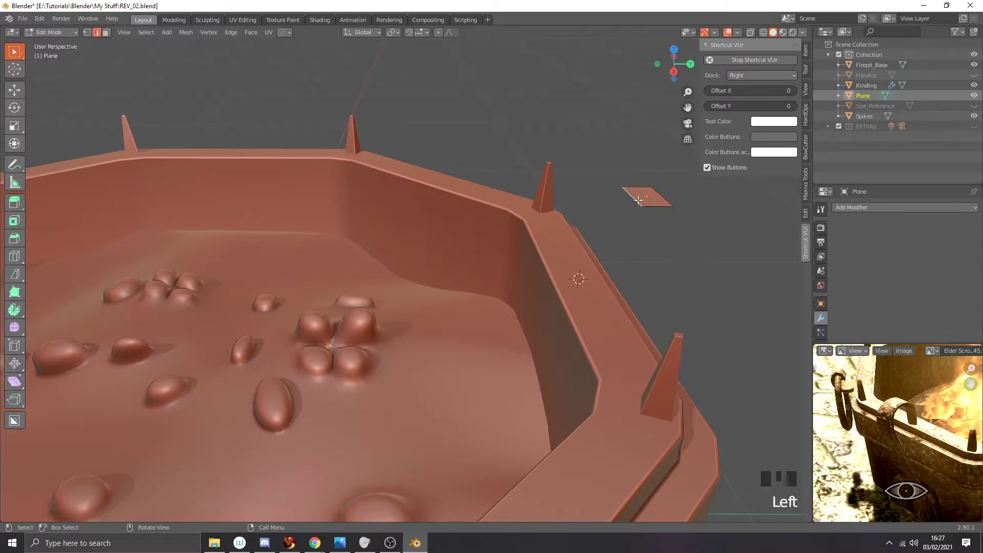
pyautogui.press('KP_3')
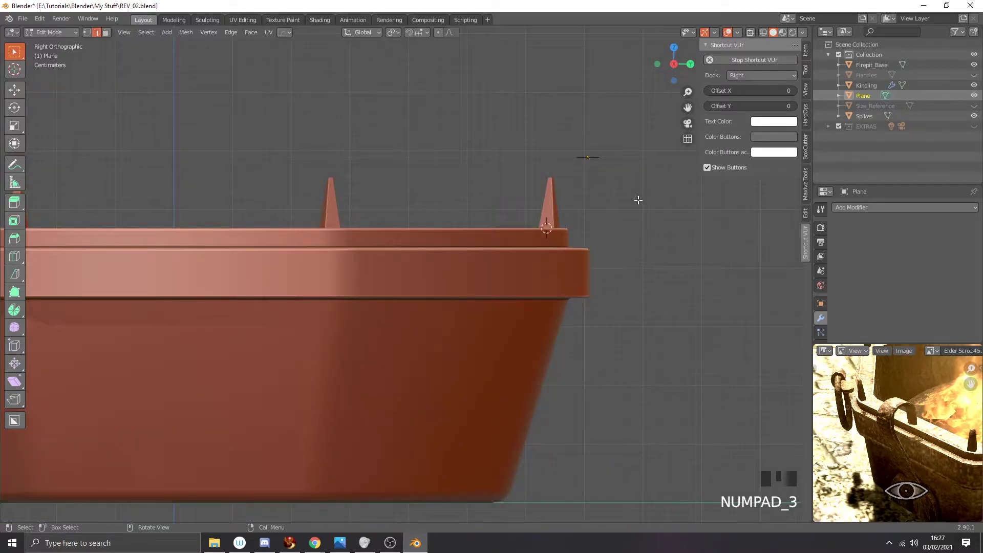
pyautogui.scroll(1, 638, 200)
pyautogui.keyDown('shift'); pyautogui.moveTo(630, 193); pyautogui.dragTo(639, 240, button='middle'); pyautogui.keyUp('shift')
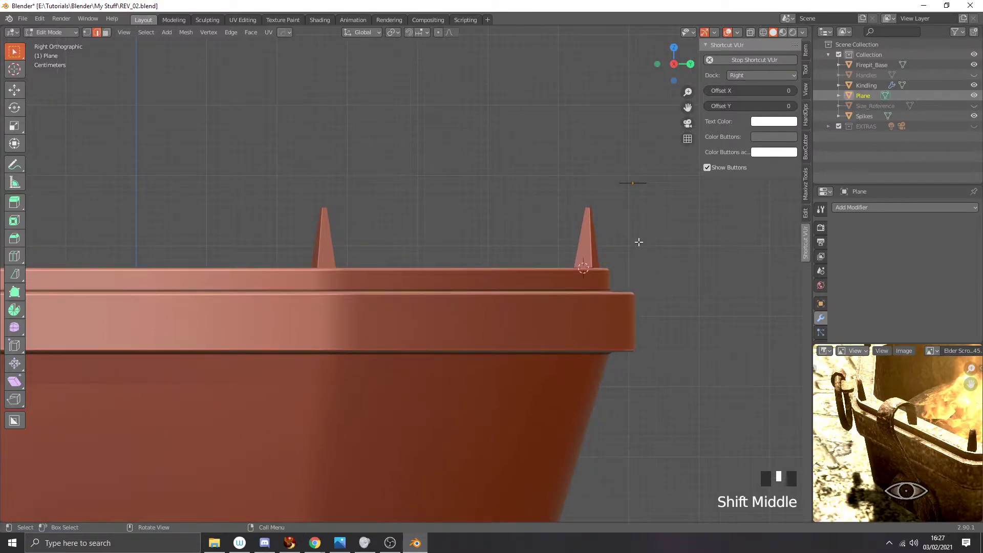
pyautogui.press('e')
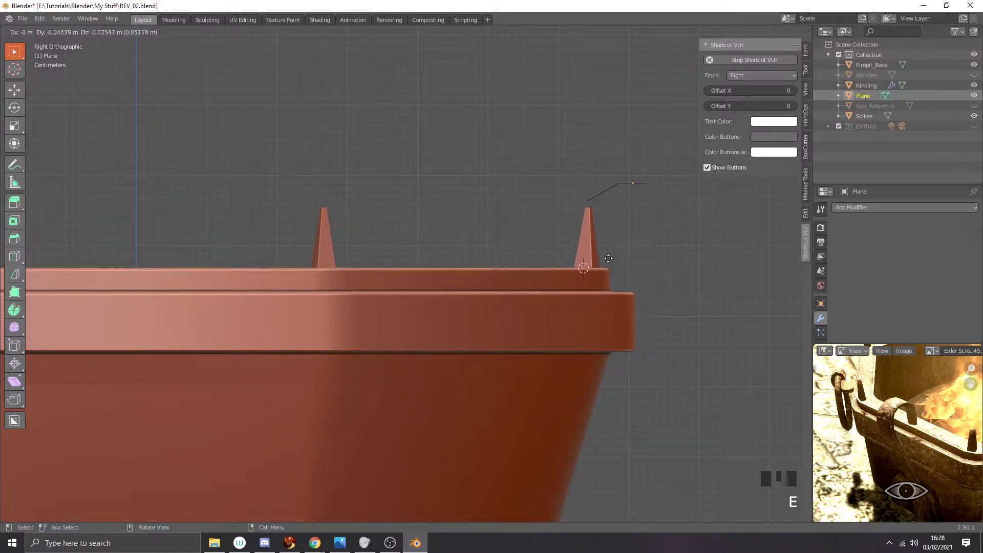
pyautogui.click(621, 253)
# Step: Extrude the inner edge about 0.027 m inward and 0.049 m down, and again about 0.09 m almost straight down into the rim
pyautogui.press('e')
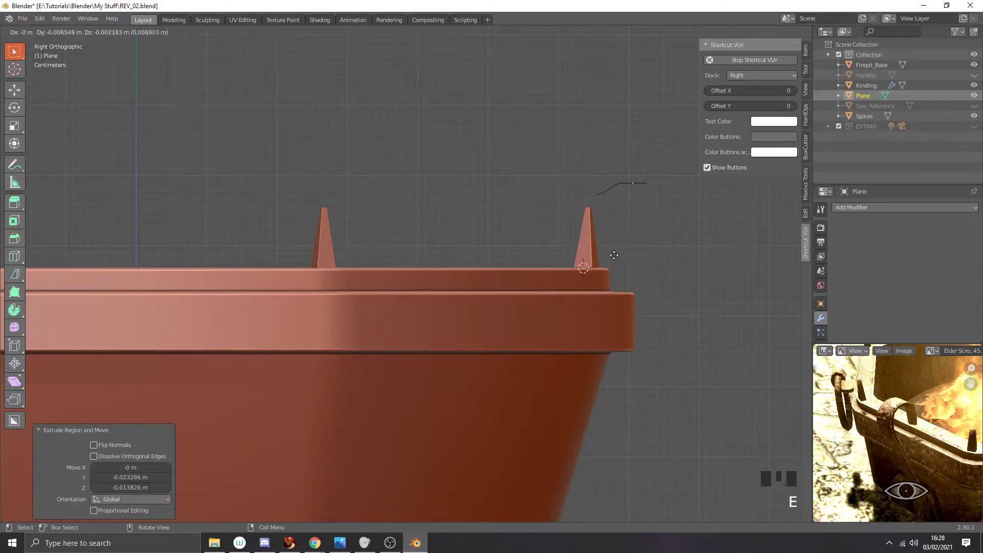
pyautogui.click(603, 286)
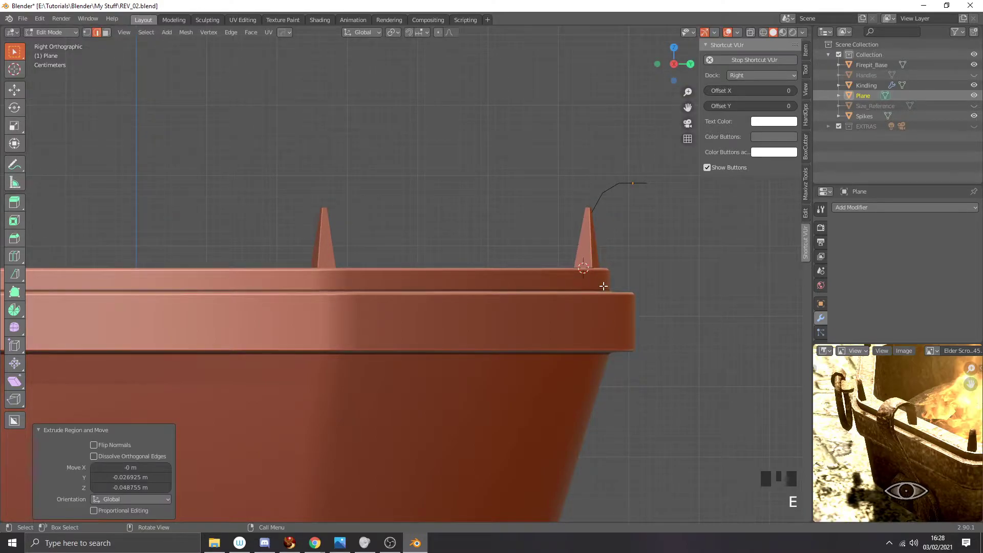
pyautogui.press('e')
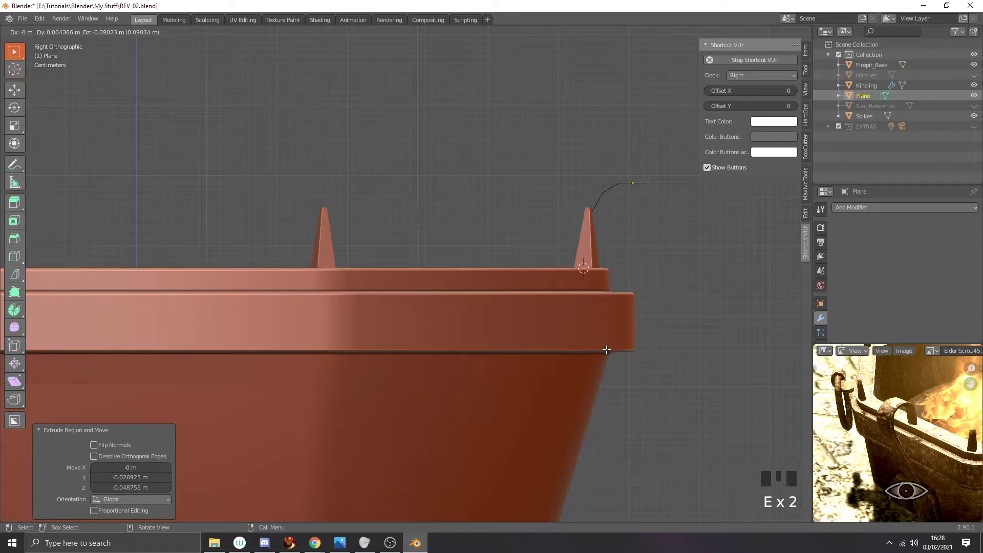
pyautogui.click(606, 347)
# Step: Add one centred loop cut across the strap's second inner segment and move it about 0.005 m inward along Y to round the bend
pyautogui.scroll(-1, 612, 277)
pyautogui.moveTo(613, 277); pyautogui.dragTo(610, 307, button='middle')
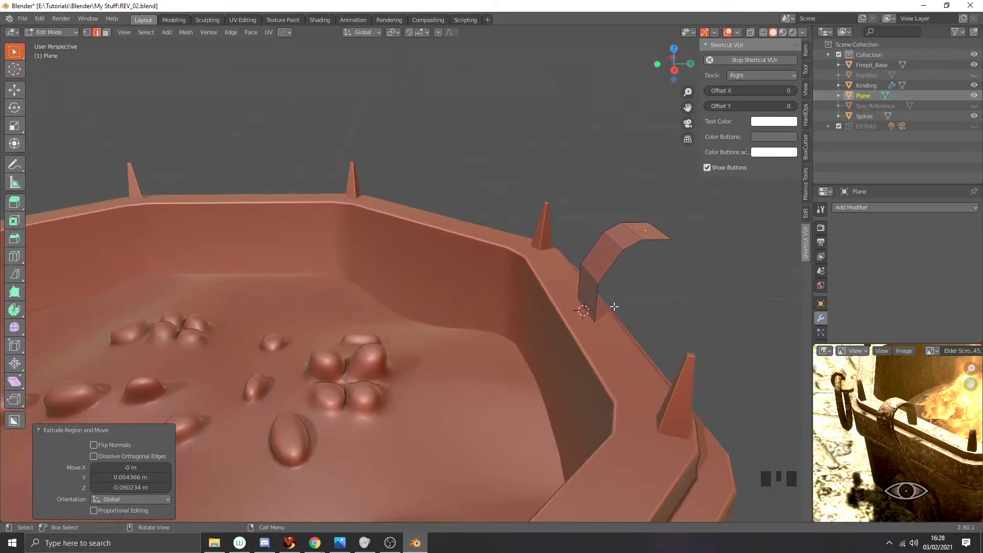
pyautogui.moveTo(622, 271); pyautogui.dragTo(623, 274, button='middle')
pyautogui.scroll(2, 615, 268)
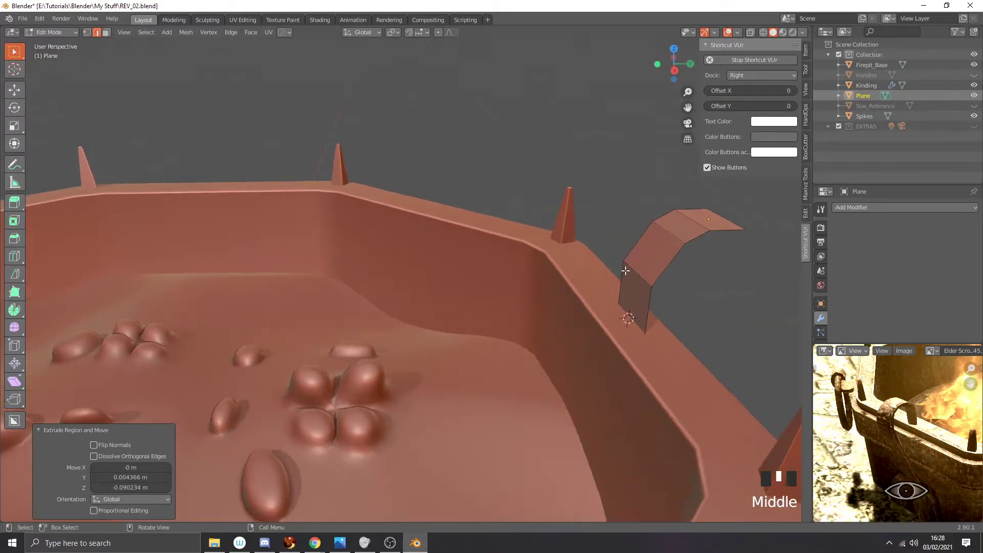
pyautogui.hotkey('ctrl', 'r')
pyautogui.click(646, 251)
pyautogui.rightClick(645, 250)
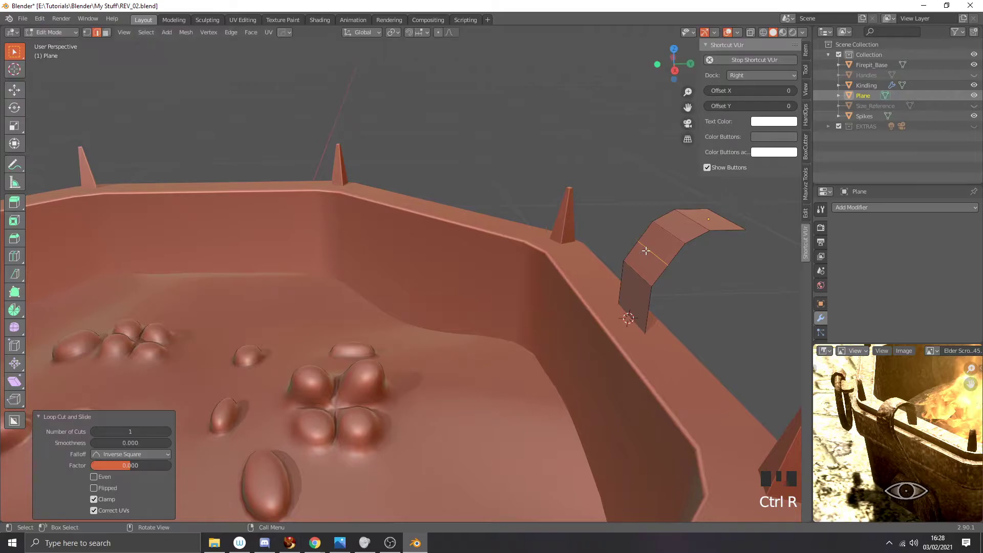
pyautogui.press('g')
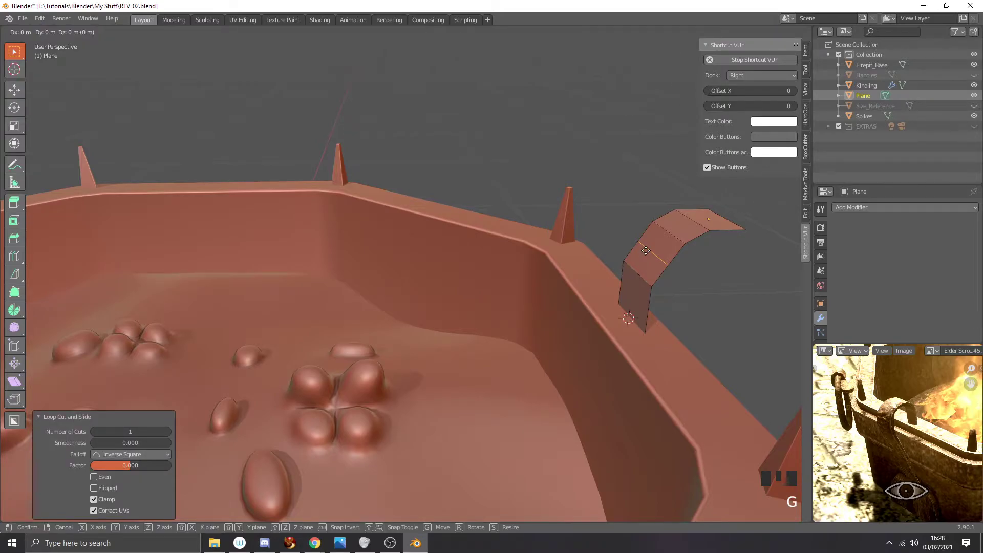
pyautogui.press('y')
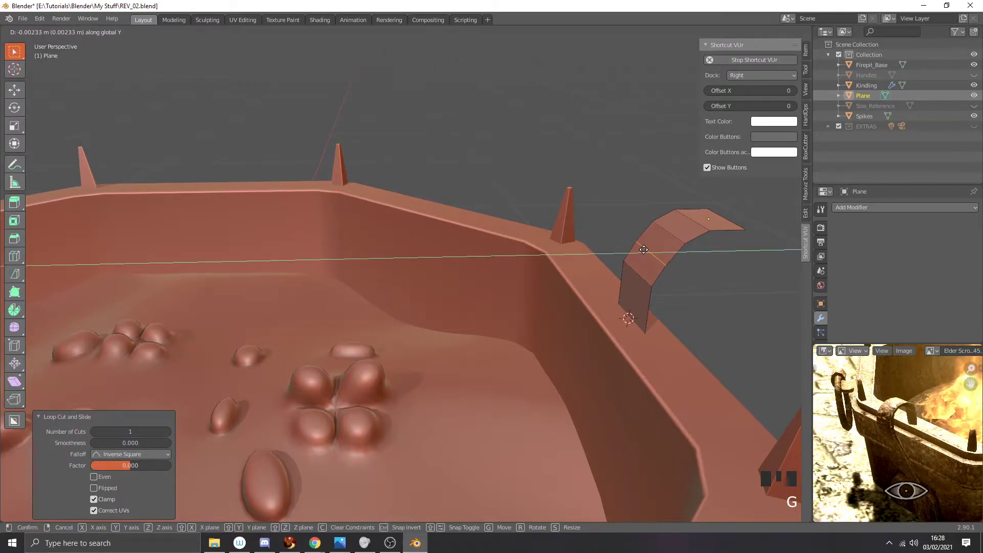
pyautogui.click(642, 250)
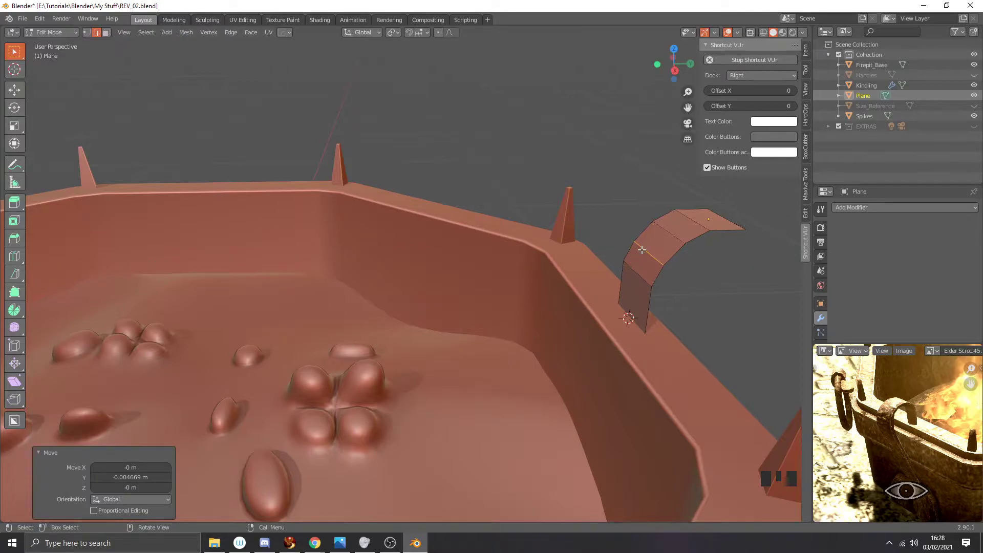
# Step: Extrude the strap's outer edge twice, about 0.031 m out and 0.024 m down, and about 0.03 m out and 0.05 m down
pyautogui.scroll(-2, 642, 249)
pyautogui.moveTo(640, 248); pyautogui.dragTo(597, 237, button='middle')
pyautogui.scroll(-2, 640, 246)
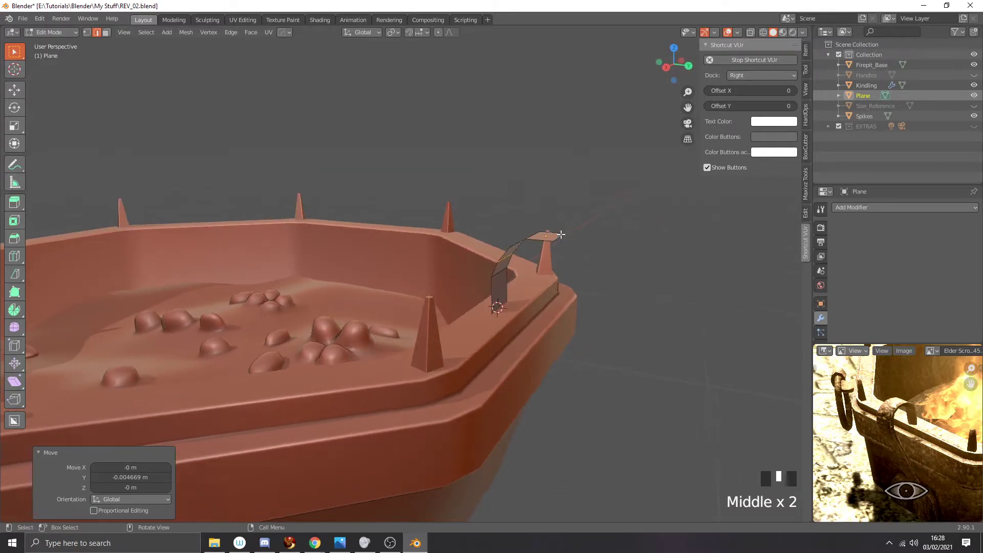
pyautogui.click(561, 236)
pyautogui.press('KP_3')
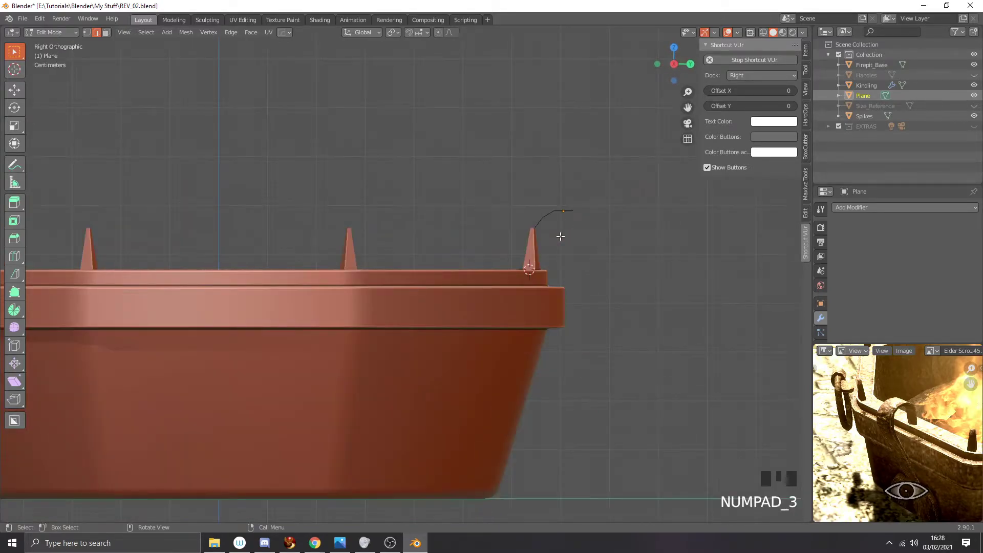
pyautogui.scroll(1, 597, 219)
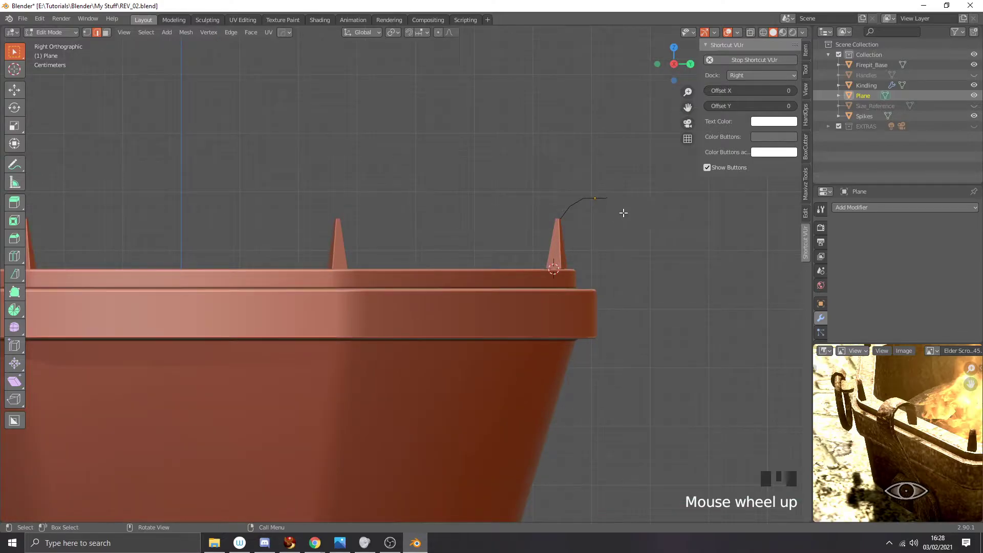
pyautogui.press('e')
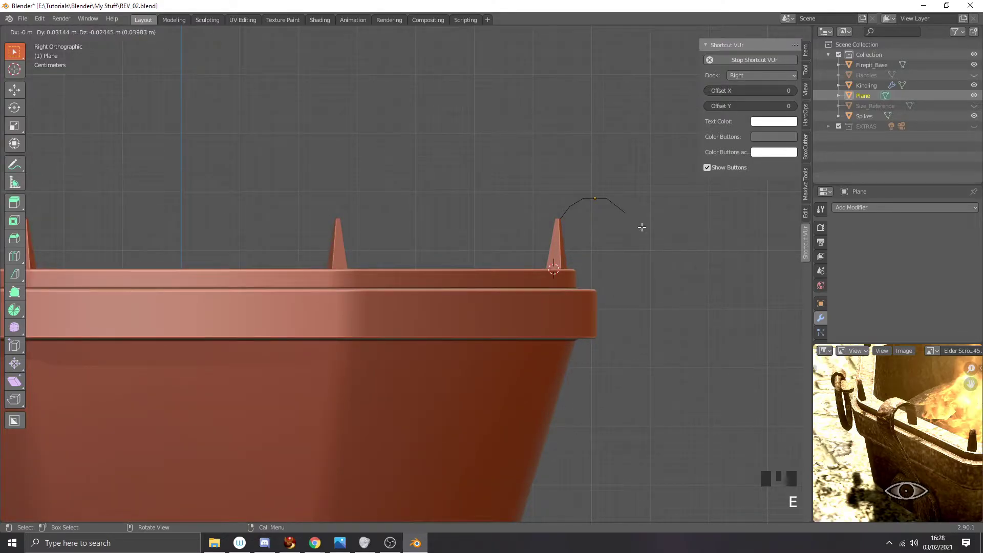
pyautogui.click(642, 228)
pyautogui.press('e')
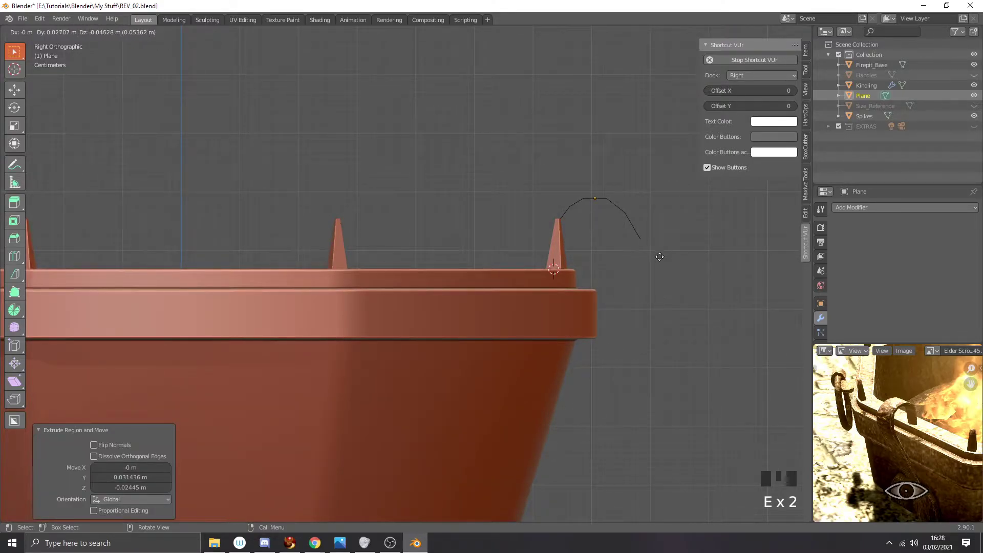
pyautogui.click(662, 258)
# Step: Extrude the outer edge about 0.015 m out and 0.072 m down, and again about 0.208 m inward and 0.369 m down the firepit's side
pyautogui.press('e')
pyautogui.click(670, 300)
pyautogui.press('e')
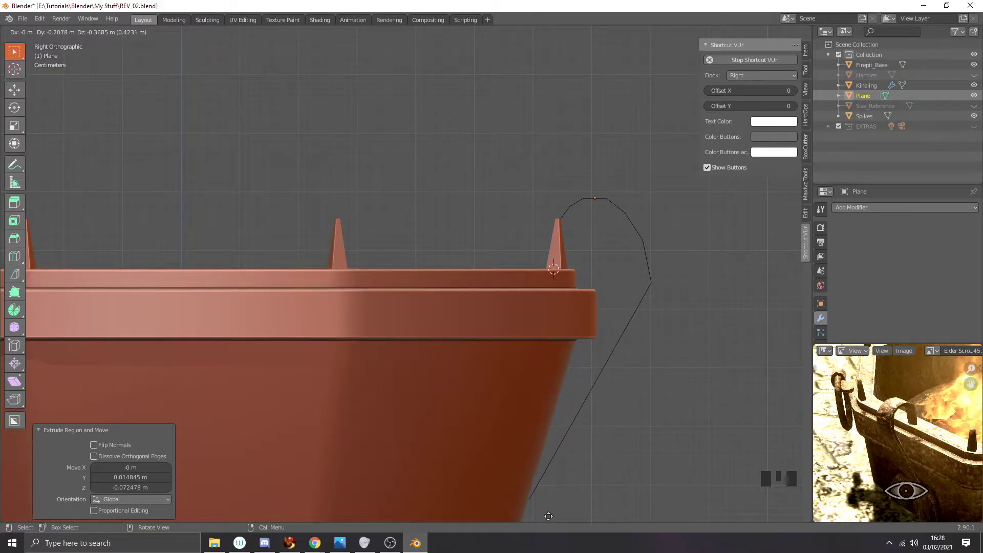
pyautogui.click(549, 516)
# Step: With X-ray on, move the vertices at the strap's outermost corner about 0.06 m inward and 0.051 m down towards the firepit
pyautogui.scroll(1, 647, 333)
pyautogui.keyDown('shift'); pyautogui.moveTo(678, 295); pyautogui.dragTo(602, 324, button='middle'); pyautogui.keyUp('shift')
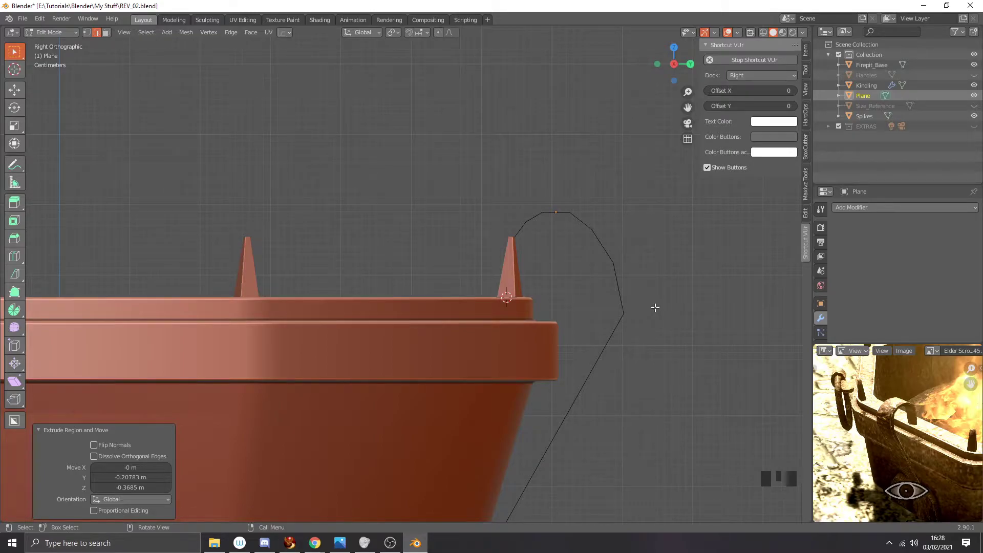
pyautogui.press('1')
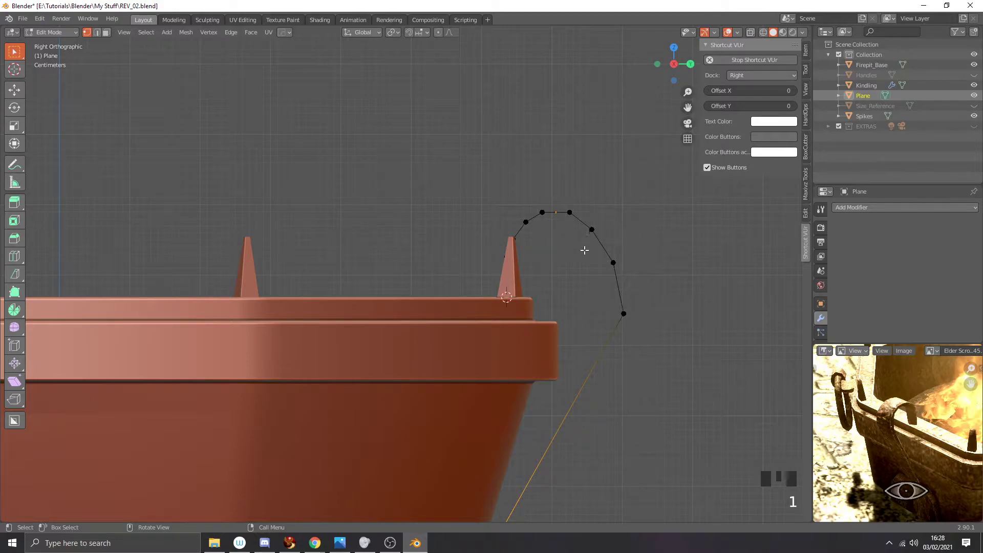
pyautogui.moveTo(665, 283); pyautogui.dragTo(610, 297)
pyautogui.hotkey('alt', 'z')
pyautogui.press('g')
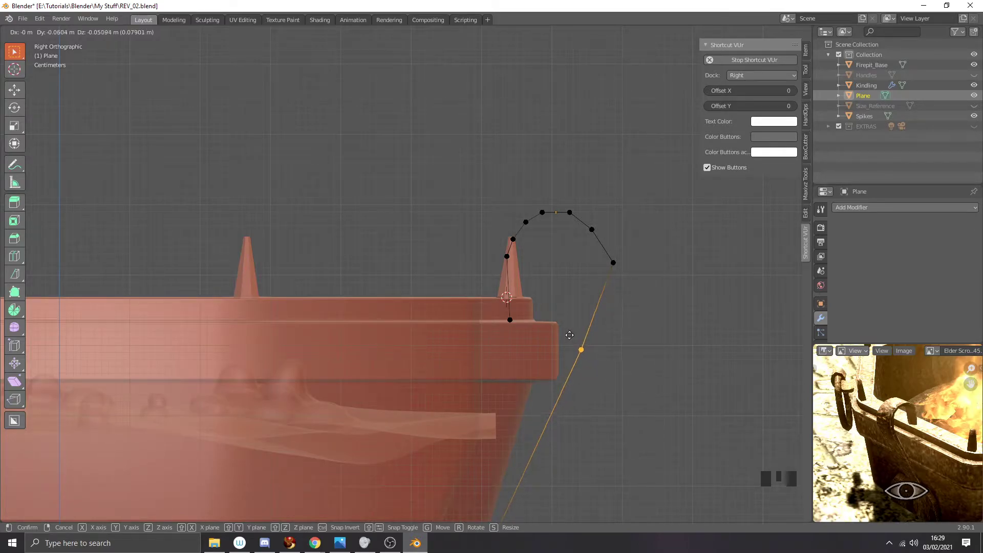
pyautogui.click(569, 335)
# Step: Compare the straps in the reference image, and move the same corner vertices about 0.007 m outward and 0.01 m down
pyautogui.scroll(-2, 868, 394)
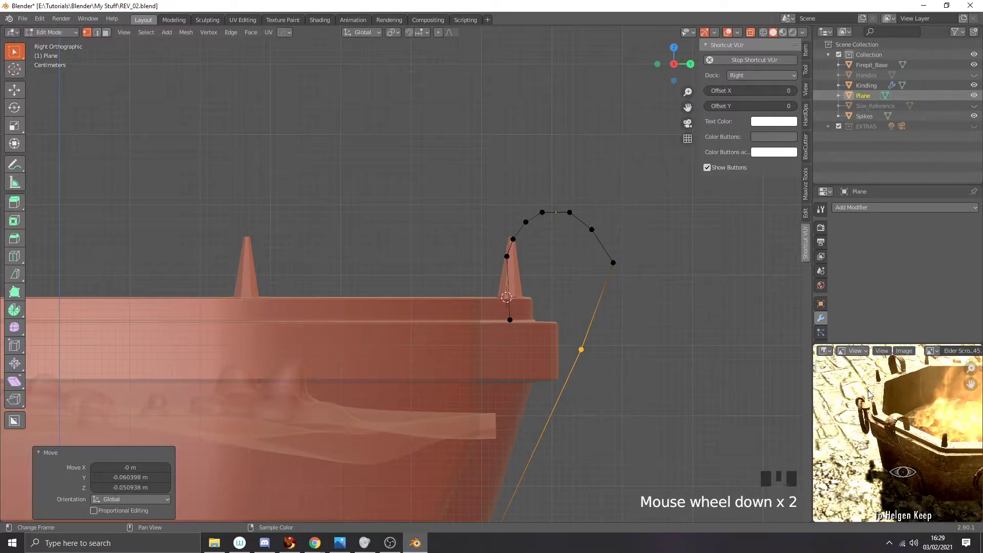
pyautogui.moveTo(905, 393); pyautogui.dragTo(824, 385, button='middle')
pyautogui.moveTo(972, 404); pyautogui.dragTo(910, 411, button='middle')
pyautogui.scroll(1, 618, 377)
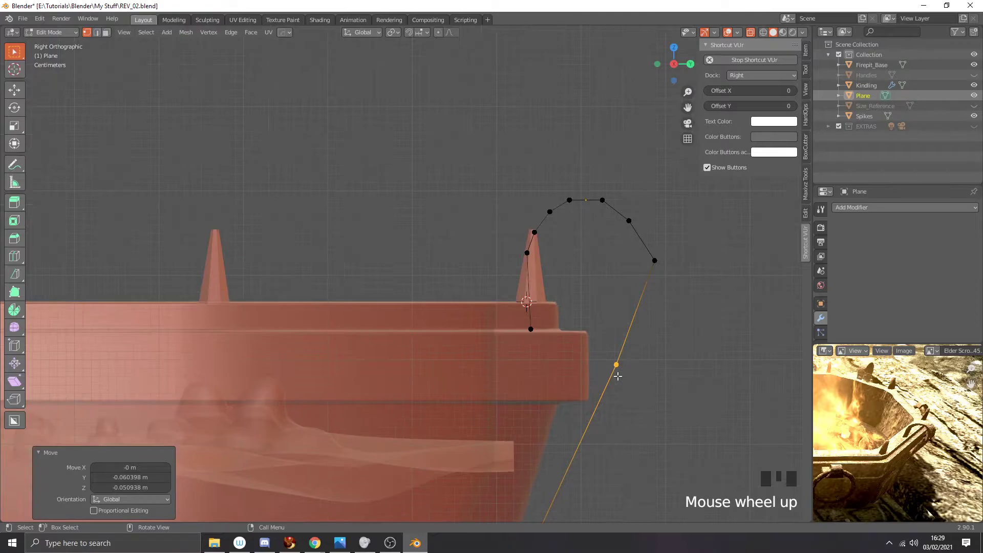
pyautogui.press('g')
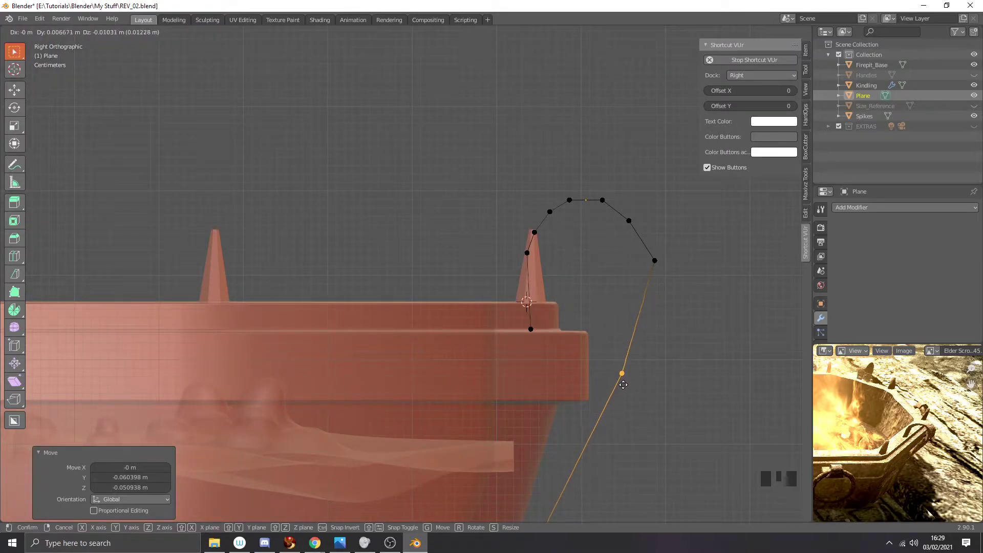
pyautogui.click(623, 385)
# Step: Move the vertices just above that corner about 0.018 m inward and 0.022 m down to smooth the outer curve
pyautogui.click(654, 260)
pyautogui.press('g')
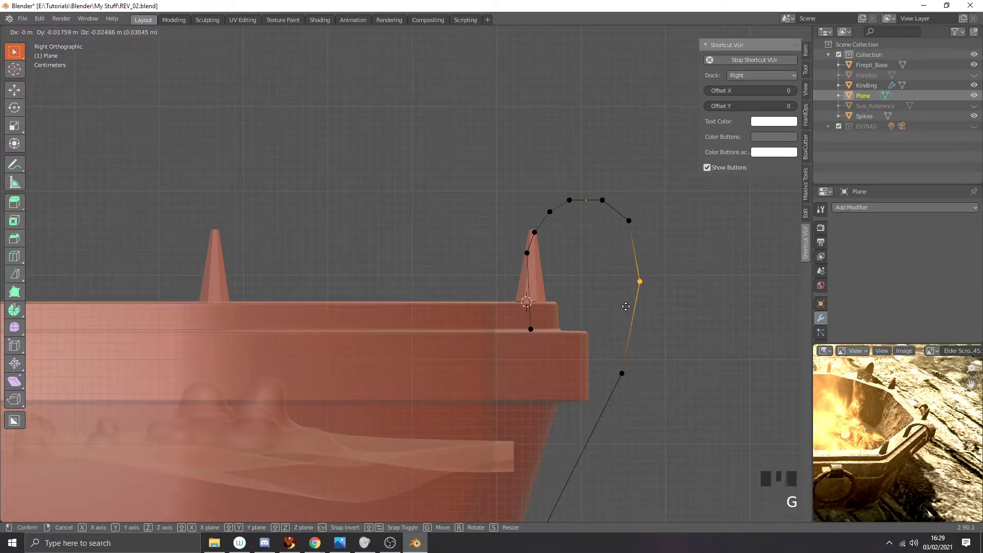
pyautogui.click(625, 304)
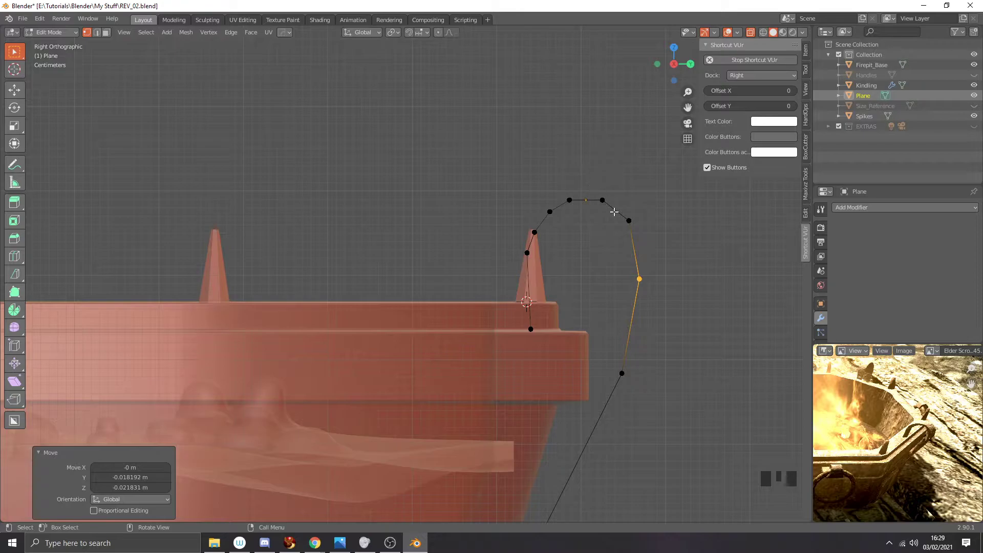
# Step: Relax the vertices along one long side of the strap's hook with LoopTools
pyautogui.scroll(-2, 615, 211)
pyautogui.moveTo(614, 212); pyautogui.dragTo(377, 226, button='middle')
pyautogui.scroll(-2, 568, 239)
pyautogui.moveTo(317, 210); pyautogui.dragTo(362, 376)
pyautogui.rightClick(345, 288)
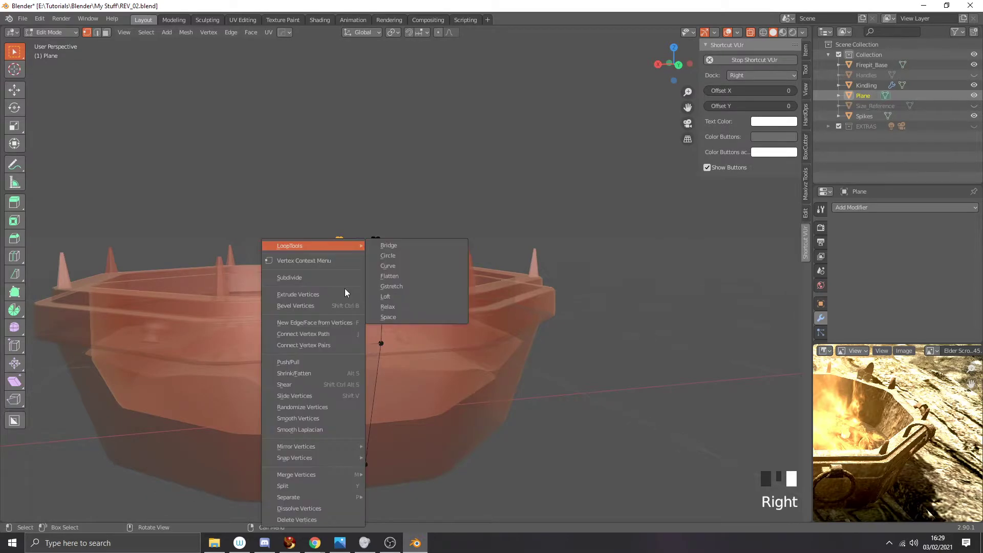
pyautogui.moveTo(344, 245)
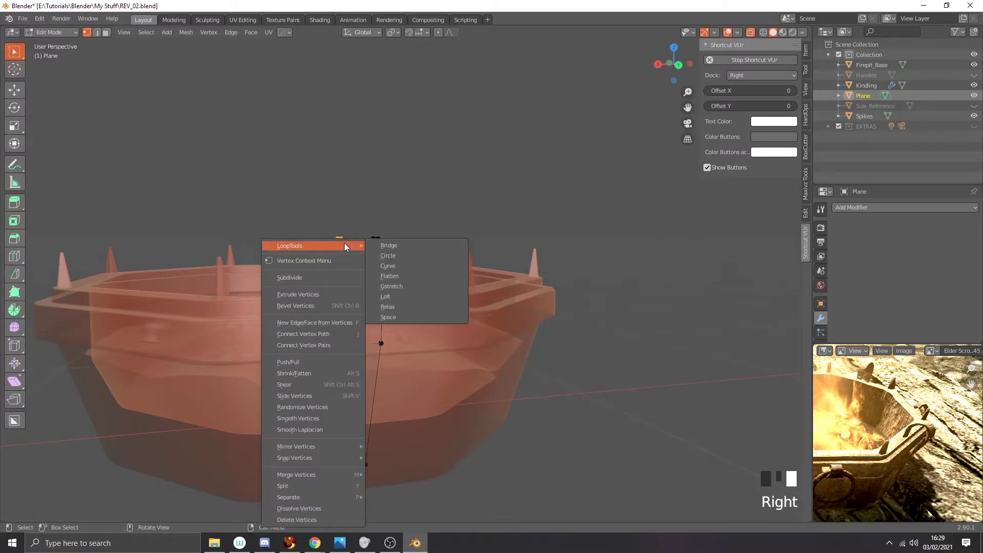
pyautogui.click(398, 307)
# Step: Relax the vertices along the opposite long side of the strap's hook with LoopTools
pyautogui.moveTo(360, 199); pyautogui.dragTo(428, 390)
pyautogui.rightClick(382, 283)
pyautogui.moveTo(385, 249)
pyautogui.click(441, 305)
pyautogui.moveTo(429, 294); pyautogui.dragTo(509, 285, button='middle')
pyautogui.press('KP_3')
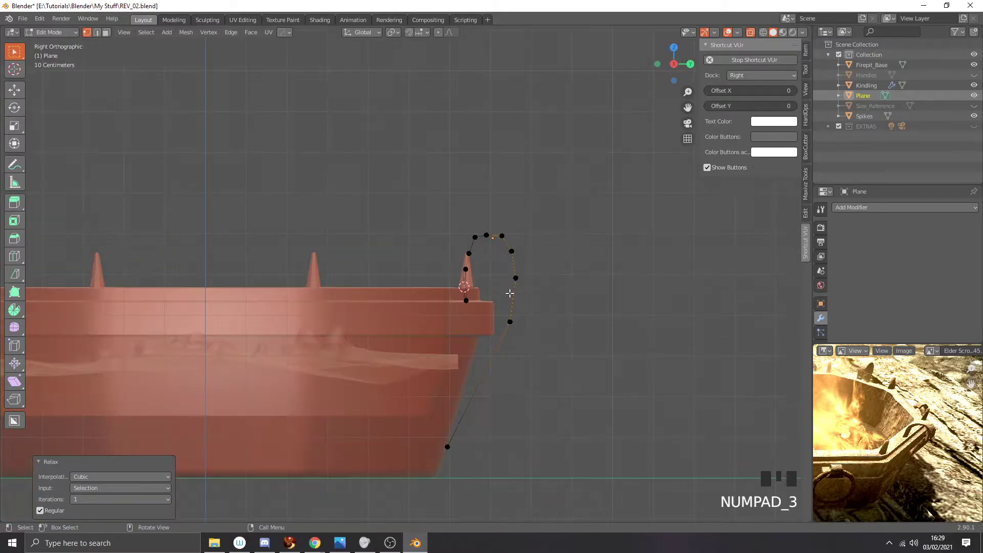
# Step: Move the strap's top and upper outer vertices outward and slightly up, and shift the outer vertices just below them outward
pyautogui.scroll(4, 527, 263)
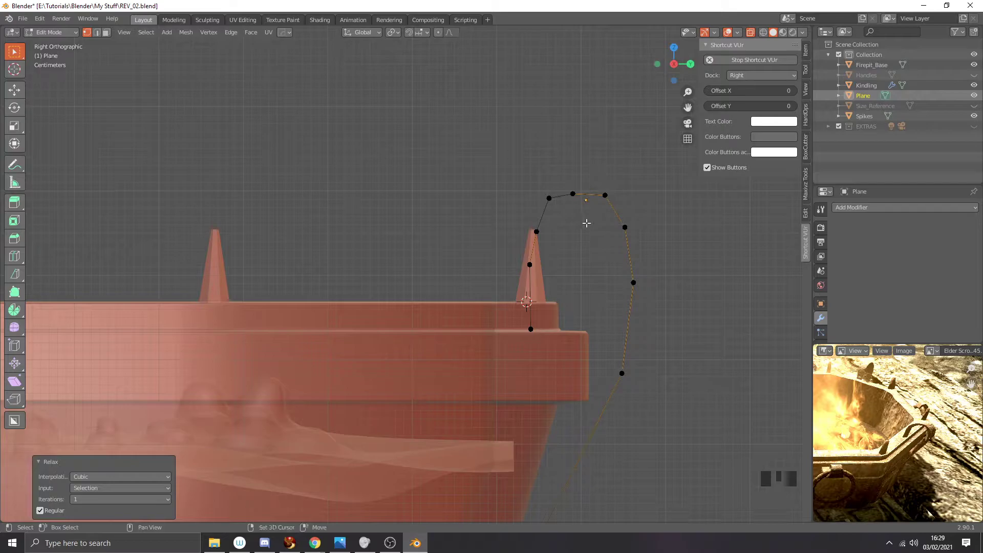
pyautogui.moveTo(564, 172); pyautogui.dragTo(605, 300)
pyautogui.press('g')
pyautogui.click(669, 241)
pyautogui.press('g')
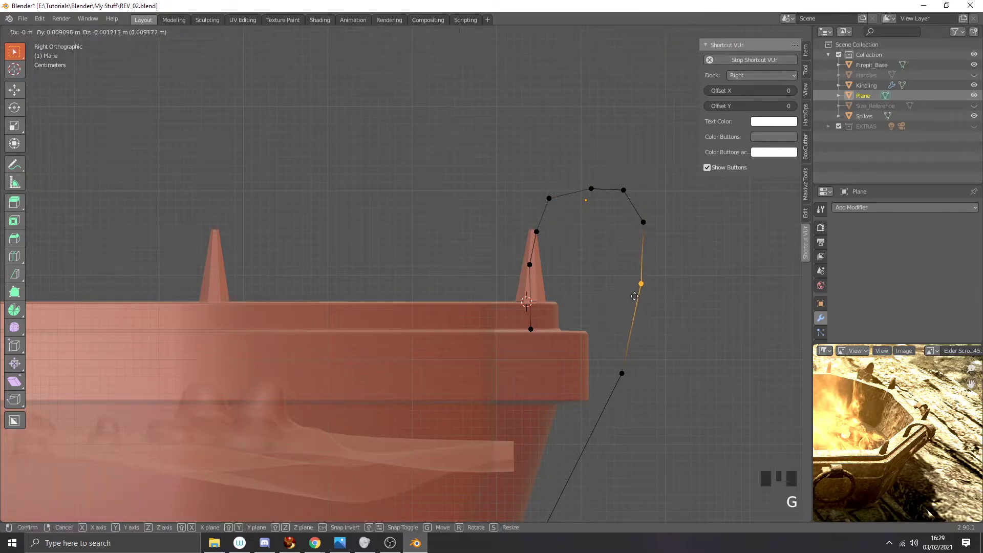
pyautogui.click(640, 294)
# Step: Shift all vertices of the hook's arch outward along Y, leaving the inner end and the lower outer vertices in place
pyautogui.moveTo(497, 169); pyautogui.dragTo(556, 228)
pyautogui.moveTo(556, 227)
pyautogui.mouseDown(button='middle')
pyautogui.moveTo(500, 237)
pyautogui.moveTo(550, 230)
pyautogui.mouseUp(button='middle')
pyautogui.scroll(-3, 542, 232)
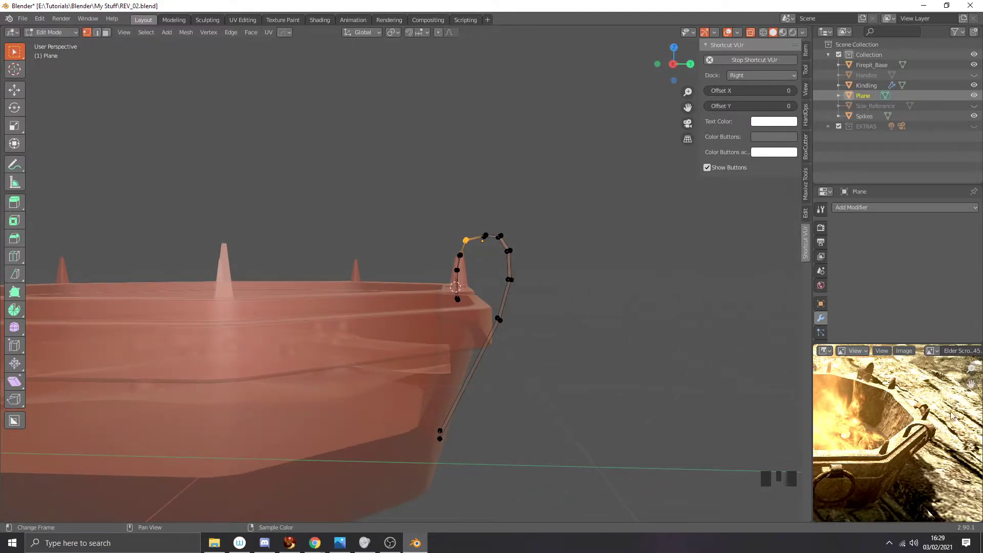
pyautogui.press('KP_3')
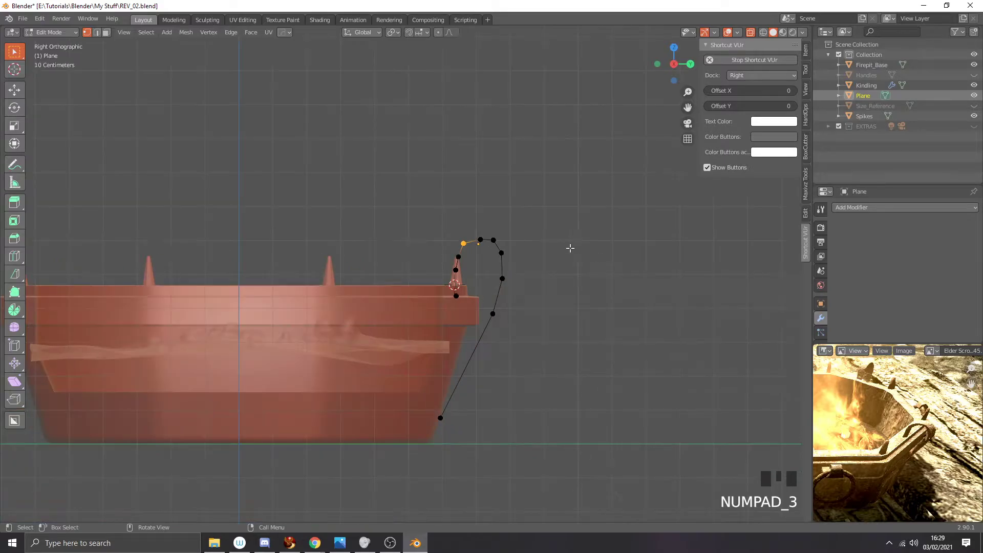
pyautogui.scroll(4, 553, 245)
pyautogui.moveTo(443, 146); pyautogui.dragTo(655, 287)
pyautogui.press('g')
pyautogui.press('y')
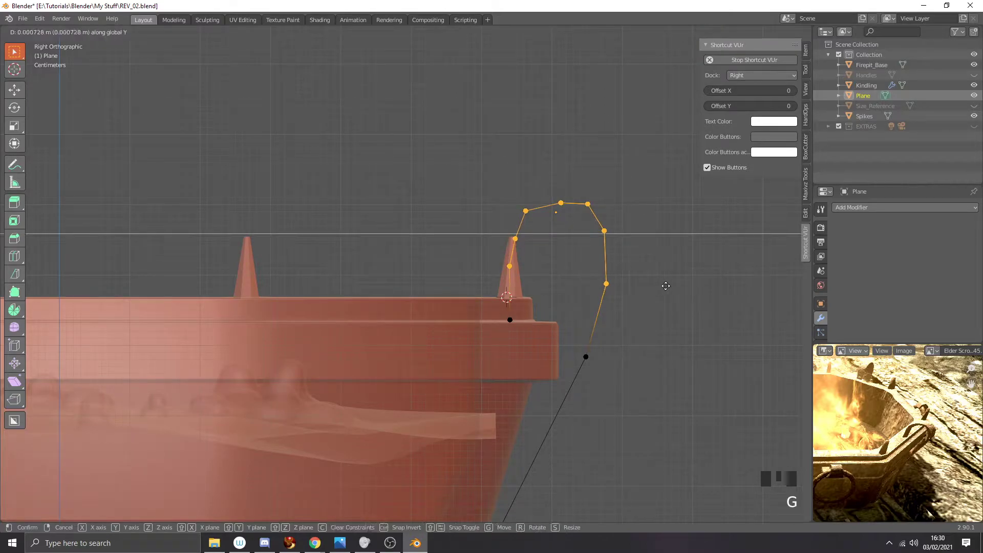
pyautogui.click(664, 280)
# Step: Shift the arch vertices above its lowest inner pair about 0.008 m outward along Y
pyautogui.moveTo(487, 156); pyautogui.dragTo(613, 293)
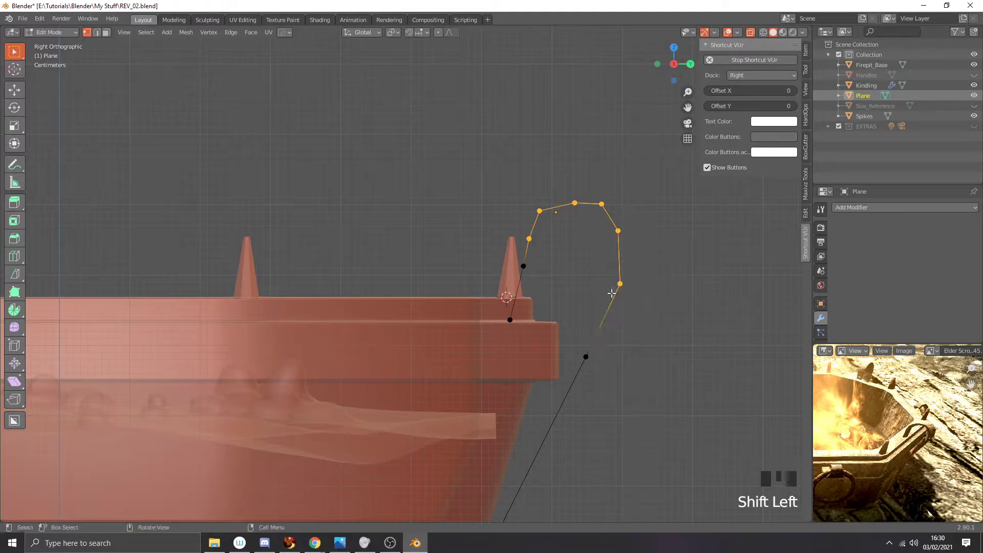
pyautogui.press('g')
pyautogui.press('y')
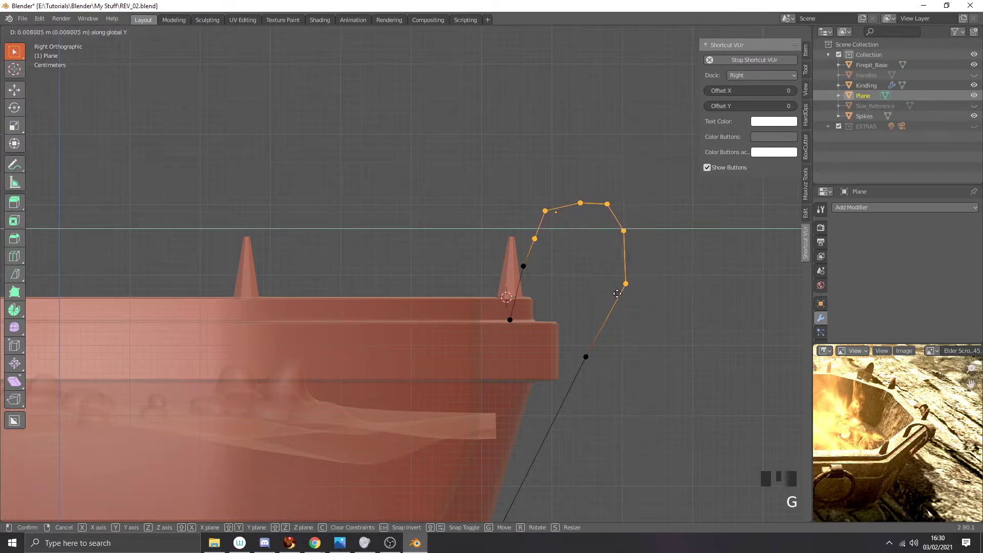
pyautogui.click(617, 294)
# Step: Relax the three vertices around the arch's upper outer bend on one side of the strap with LoopTools
pyautogui.moveTo(567, 178); pyautogui.dragTo(632, 235)
pyautogui.rightClick(629, 227)
pyautogui.moveTo(625, 227)
pyautogui.moveTo(637, 193); pyautogui.dragTo(526, 257, button='middle')
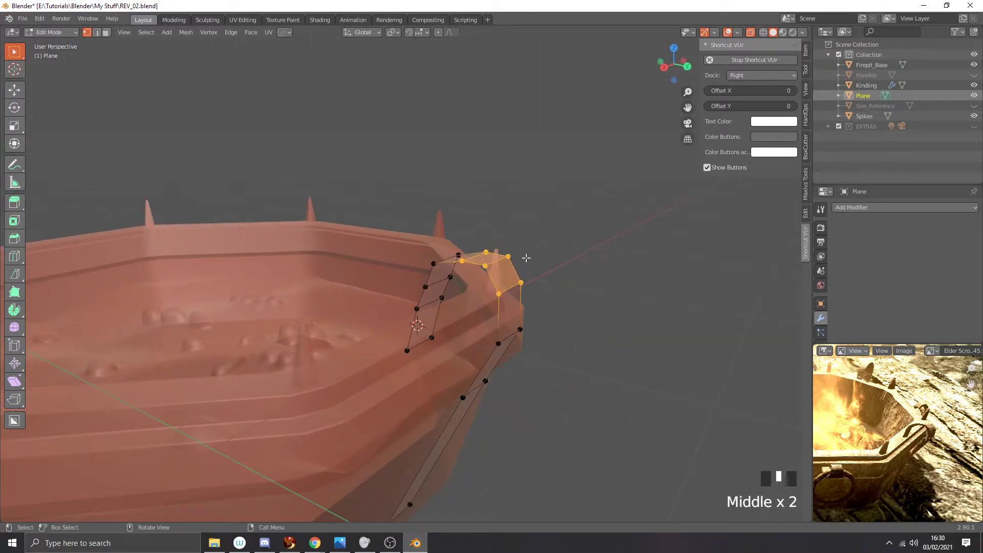
pyautogui.click(484, 265)
pyautogui.keyDown('shift'); pyautogui.click(464, 260); pyautogui.keyUp('shift')
pyautogui.keyDown('shift'); pyautogui.click(498, 294); pyautogui.keyUp('shift')
pyautogui.rightClick(499, 285)
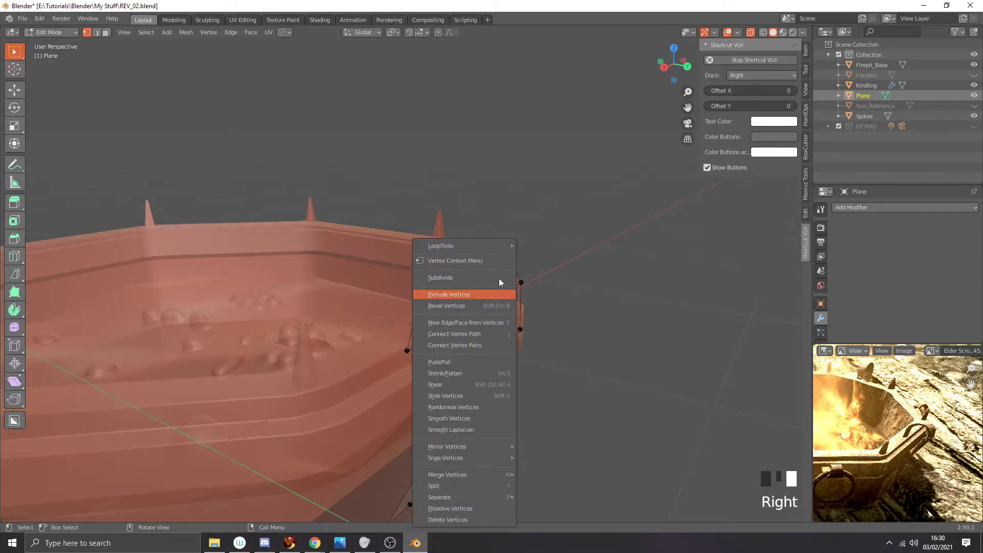
pyautogui.moveTo(499, 246)
pyautogui.click(540, 306)
# Step: Relax the matching upper outer bend vertices on the strap's other side with LoopTools
pyautogui.moveTo(556, 238); pyautogui.dragTo(500, 272)
pyautogui.keyDown('shift'); pyautogui.click(521, 282); pyautogui.keyUp('shift')
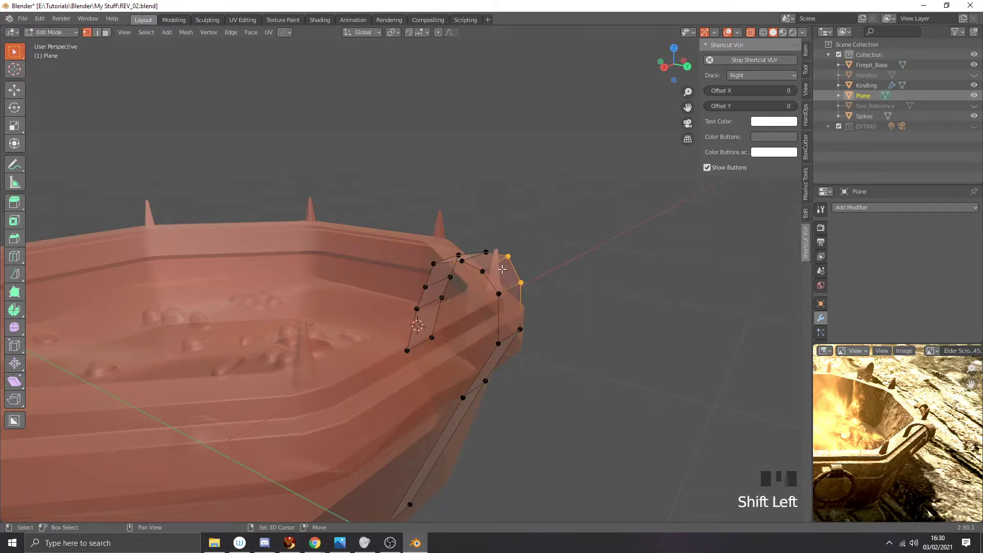
pyautogui.rightClick(485, 253)
pyautogui.moveTo(485, 248)
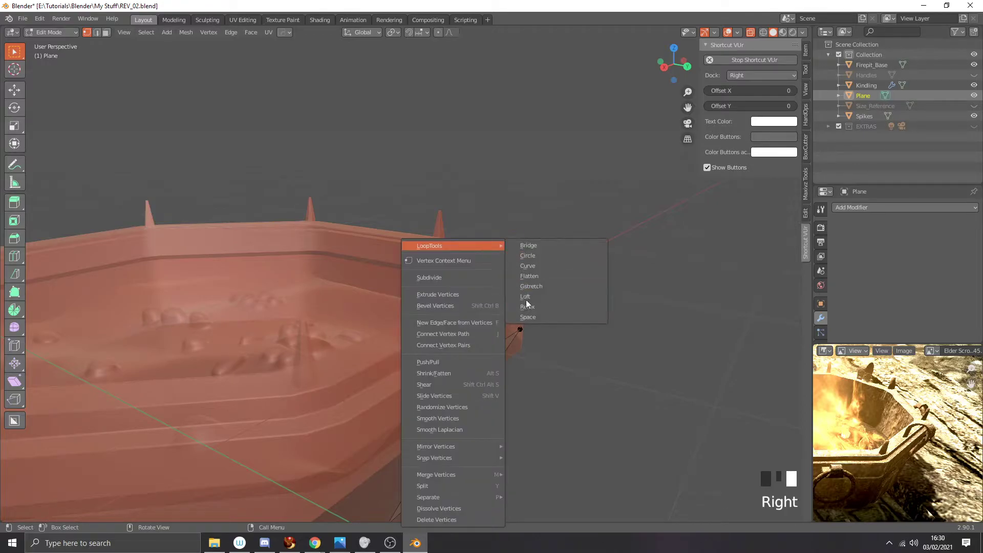
pyautogui.click(527, 306)
# Step: Move the vertices just below the arch's upper outer bend slightly inward along Y
pyautogui.moveTo(530, 308); pyautogui.dragTo(571, 283, button='middle')
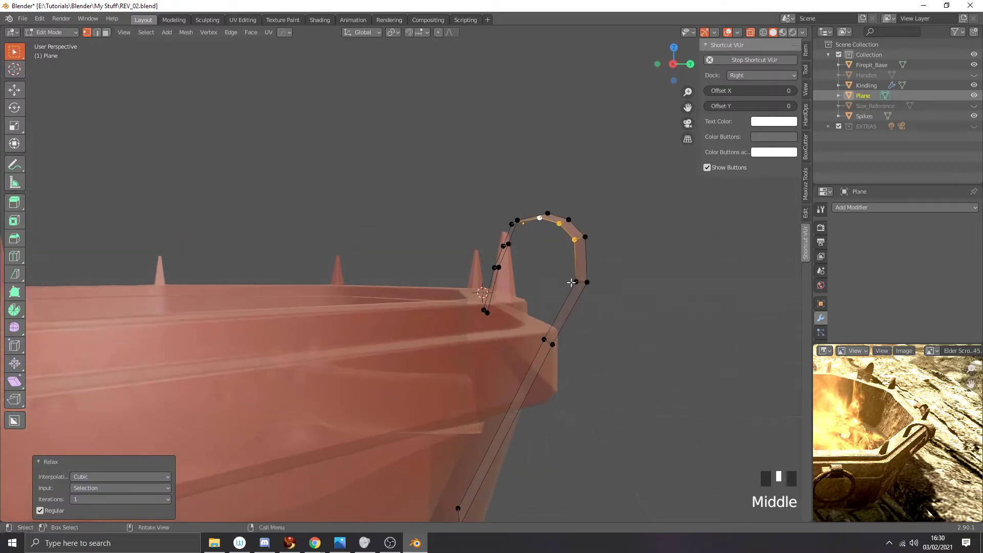
pyautogui.press('KP_3')
pyautogui.scroll(2, 587, 255)
pyautogui.moveTo(612, 265); pyautogui.dragTo(564, 315)
pyautogui.press('g')
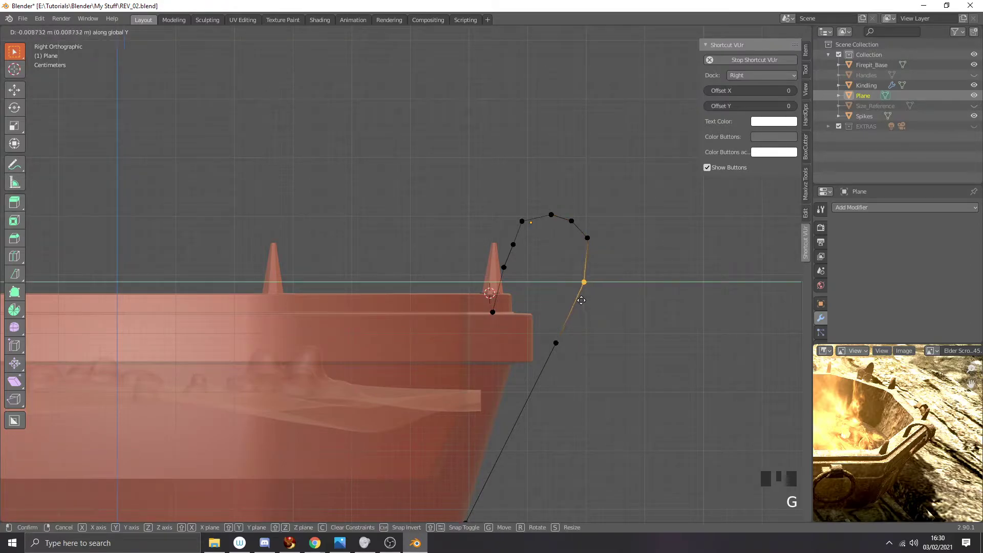
pyautogui.click(582, 300)
# Step: Move the upper inner vertices of the arch about 0.01 m outward along Y
pyautogui.moveTo(481, 202); pyautogui.dragTo(538, 240)
pyautogui.scroll(1, 535, 225)
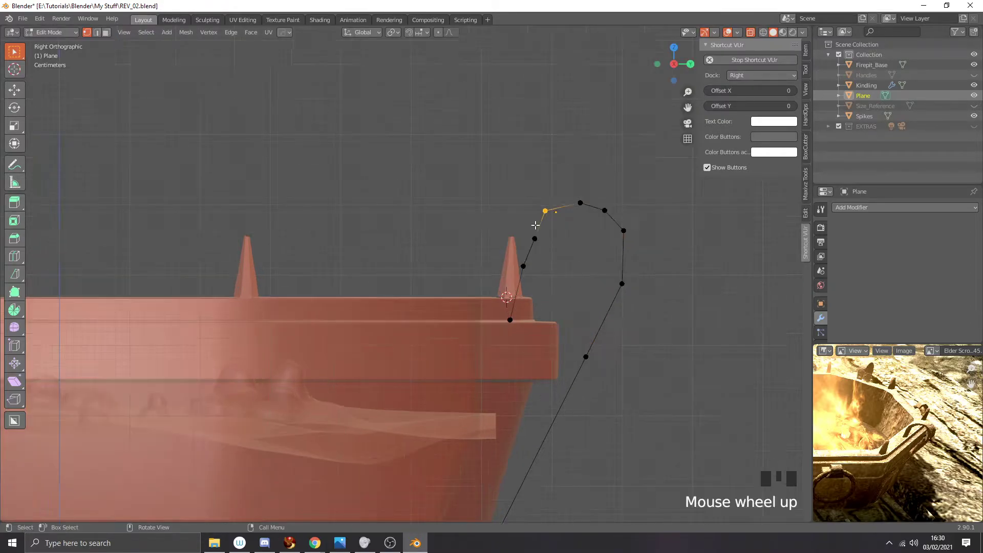
pyautogui.press('g')
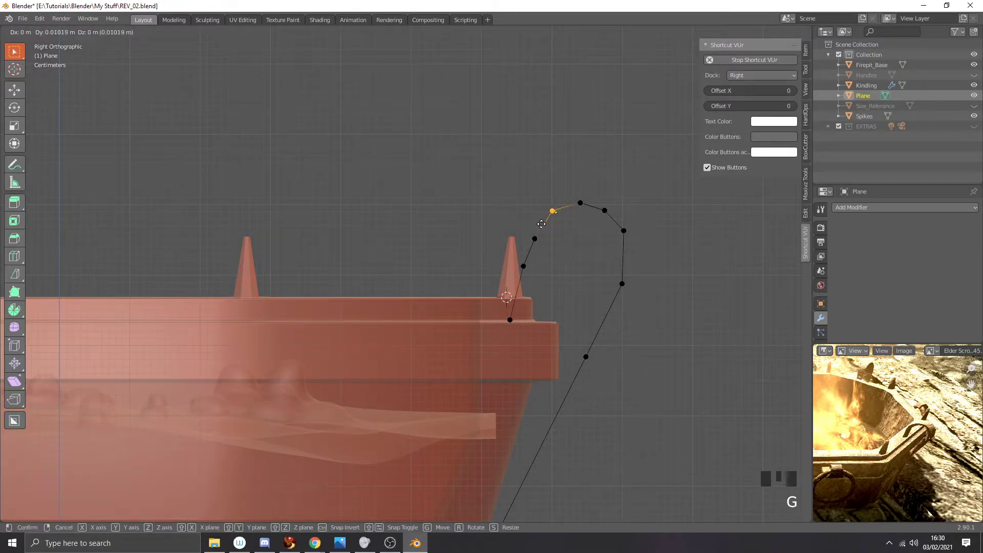
pyautogui.click(541, 224)
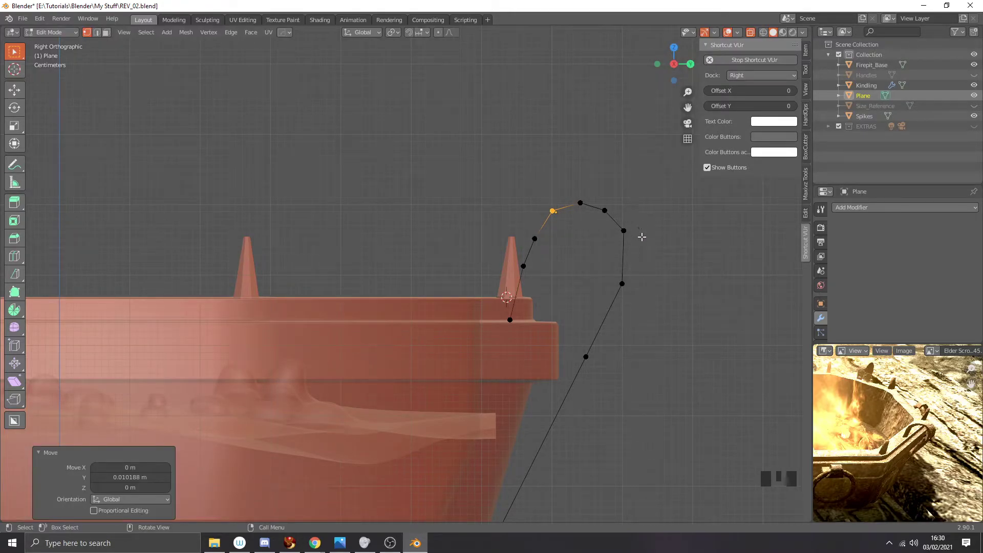
# Step: Add a centred loop cut across the arch's outer vertical face and move it about 0.004 m outward along Y
pyautogui.moveTo(645, 252); pyautogui.dragTo(533, 264, button='middle')
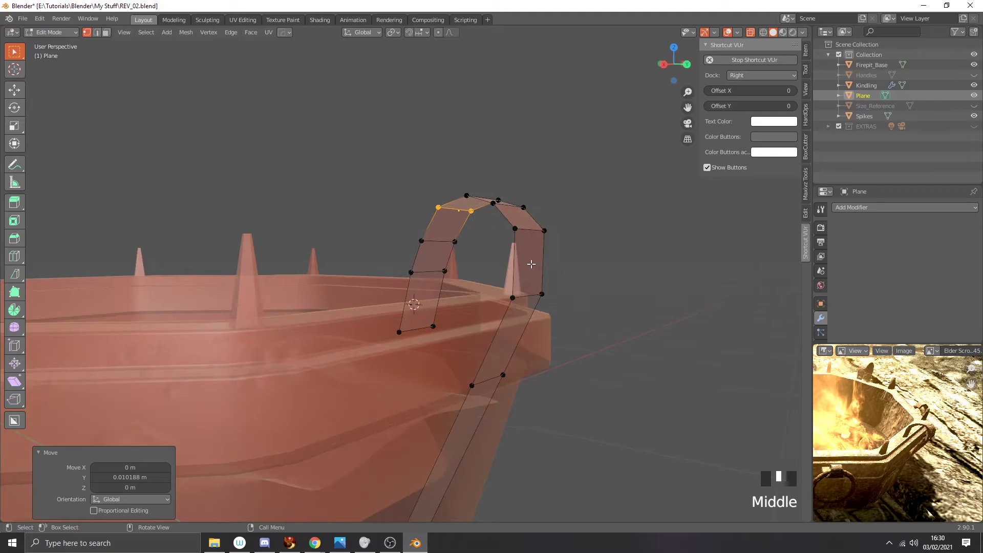
pyautogui.hotkey('ctrl', 'r')
pyautogui.click(531, 264)
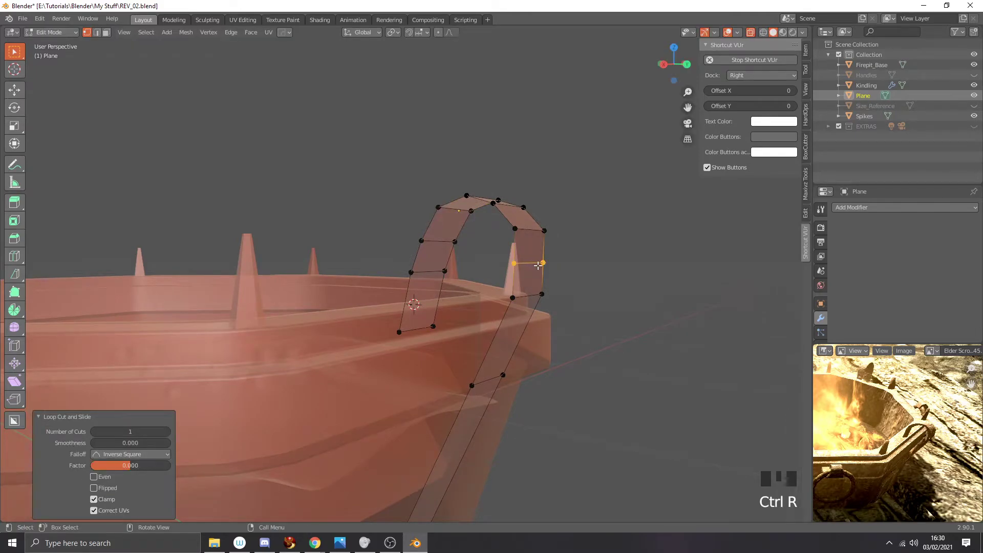
pyautogui.press('KP_3')
pyautogui.scroll(2, 592, 248)
pyautogui.press('g')
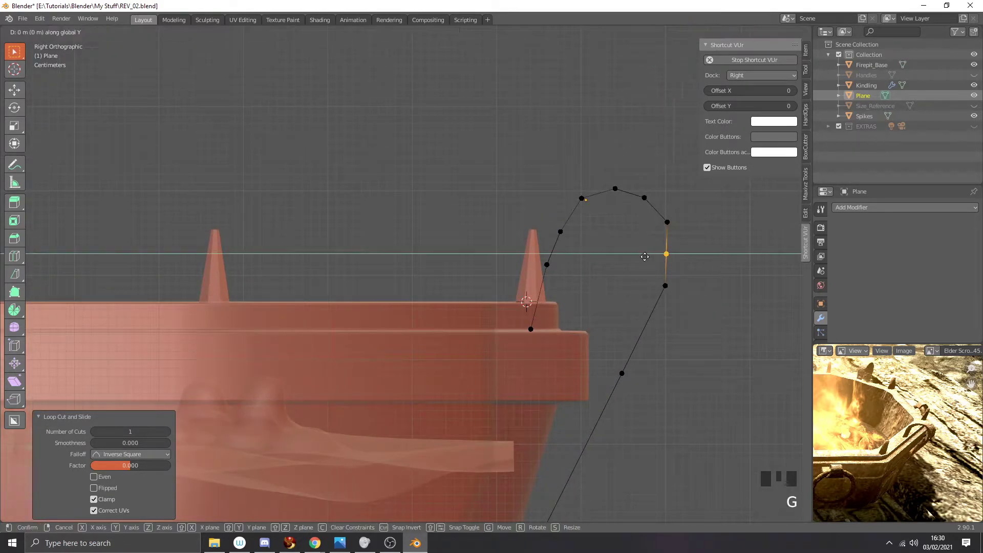
pyautogui.click(648, 256)
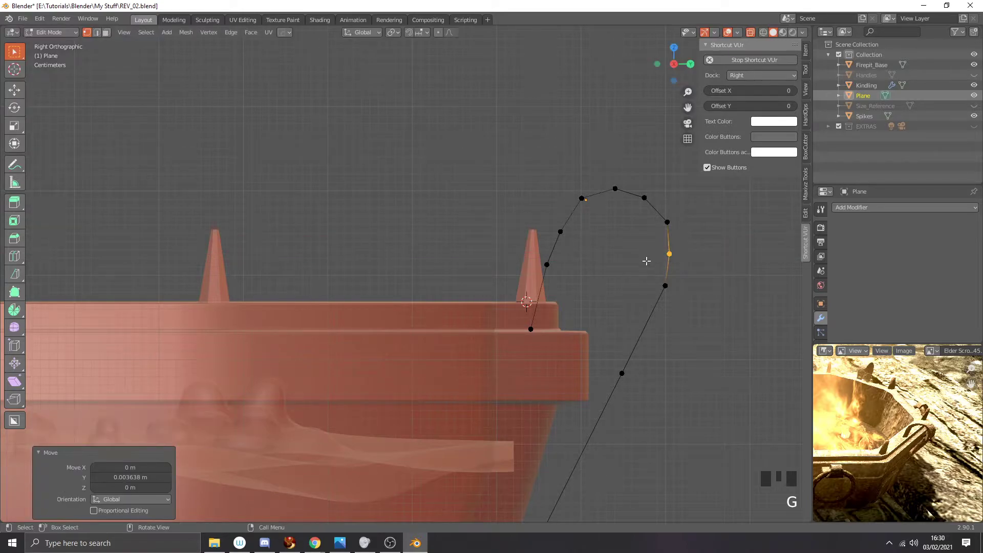
# Step: Check the strap's length in the reference image, and edge-slide the strap's lower end upward by a factor of about 0.399
pyautogui.scroll(-5, 642, 272)
pyautogui.scroll(-2, 873, 444)
pyautogui.moveTo(873, 444); pyautogui.dragTo(905, 396, button='middle')
pyautogui.moveTo(836, 432); pyautogui.dragTo(907, 431, button='middle')
pyautogui.scroll(1, 533, 394)
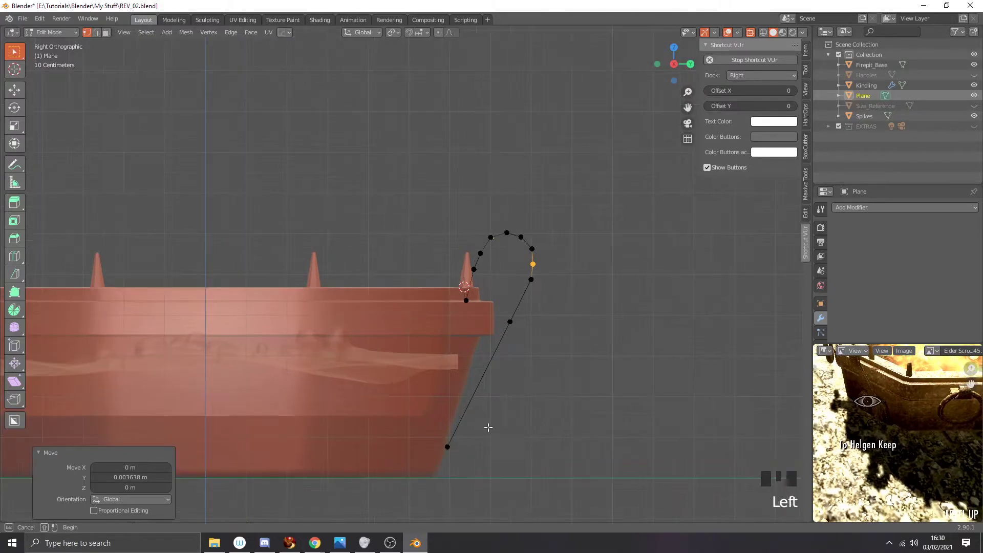
pyautogui.moveTo(496, 417); pyautogui.dragTo(428, 472)
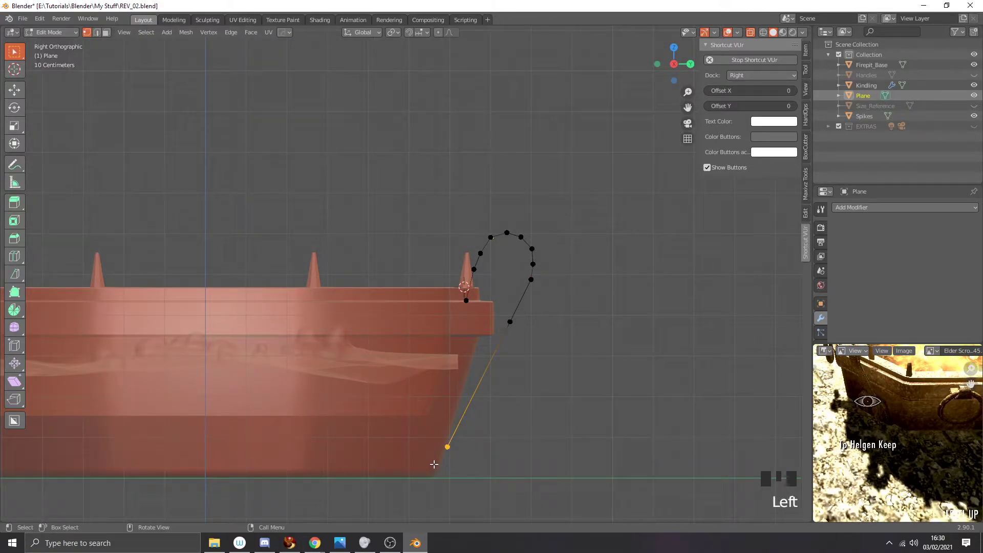
pyautogui.press('g')
pyautogui.press('g')
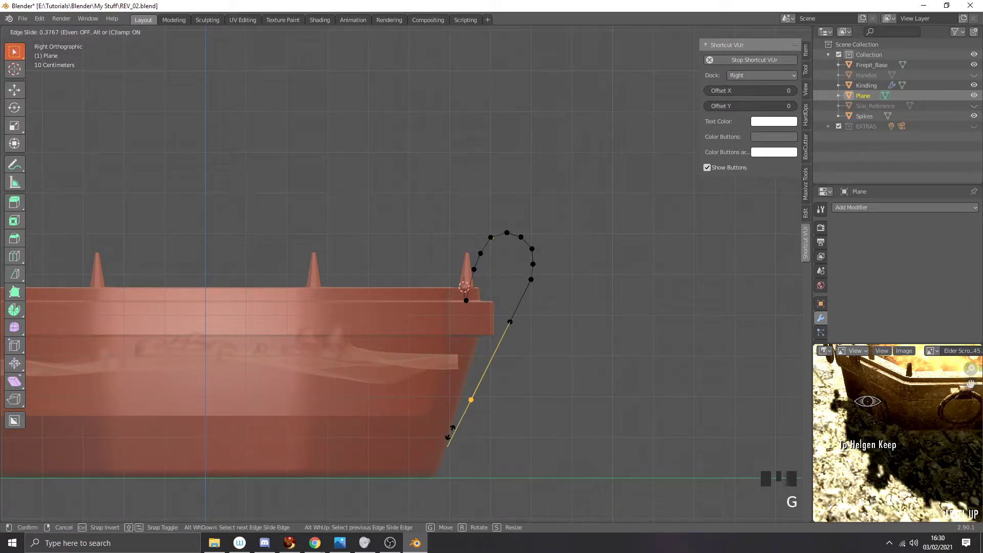
pyautogui.click(451, 433)
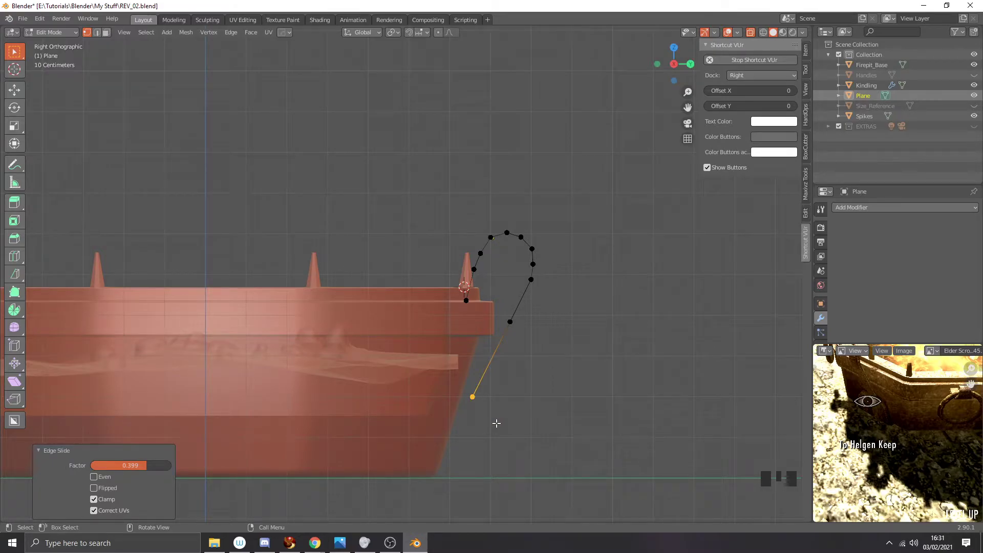
# Step: Dissolve the pair of vertices midway down the strap's straight outer section
pyautogui.moveTo(524, 327); pyautogui.dragTo(488, 350, button='middle')
pyautogui.click(464, 329)
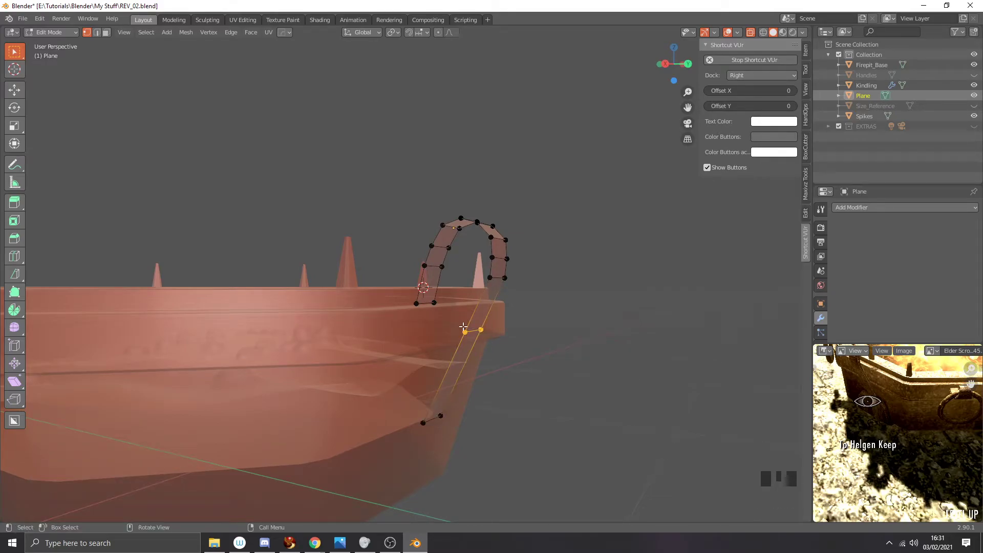
pyautogui.press('x')
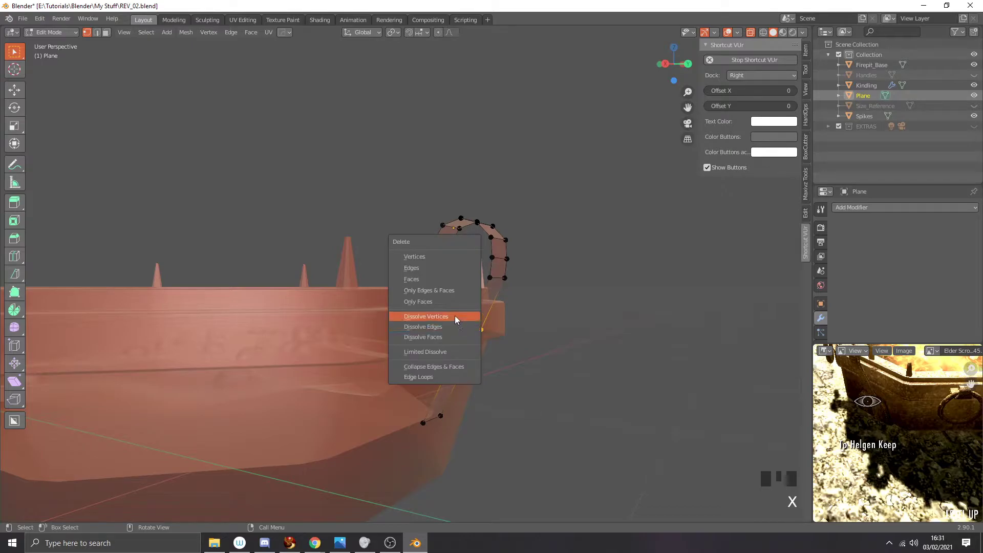
pyautogui.click(456, 316)
# Step: Move the strap's lower end vertices about 0.003 m outward along Y from the firepit's side
pyautogui.moveTo(467, 327); pyautogui.dragTo(480, 332, button='middle')
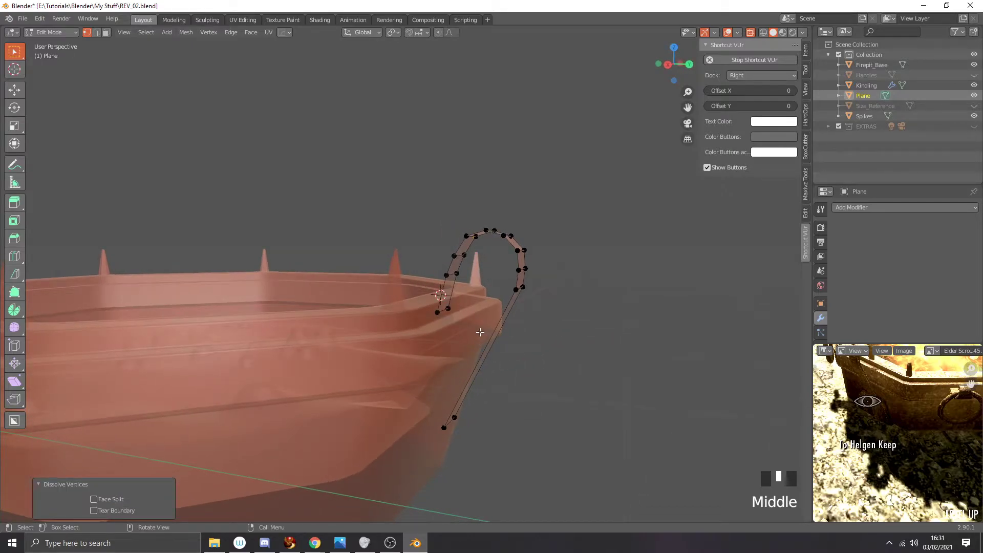
pyautogui.press('KP_3')
pyautogui.scroll(2, 527, 331)
pyautogui.moveTo(548, 361); pyautogui.dragTo(471, 437)
pyautogui.press('g')
pyautogui.press('y')
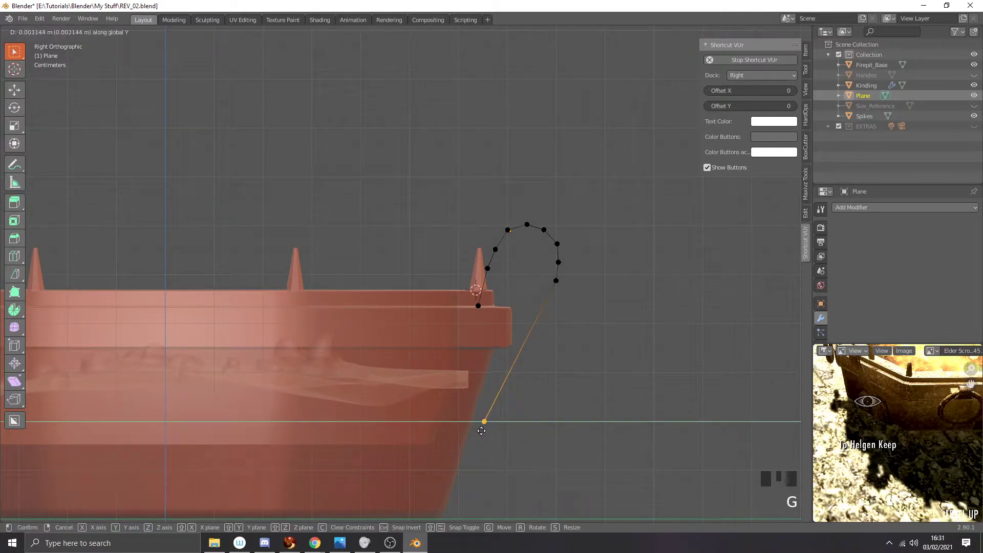
pyautogui.click(481, 431)
# Step: Compare the strap's overall shape with the hooked straps on the firepit rim in the reference image
pyautogui.scroll(-3, 542, 363)
pyautogui.moveTo(551, 353); pyautogui.dragTo(527, 358, button='middle')
pyautogui.scroll(-2, 527, 358)
pyautogui.scroll(-3, 921, 404)
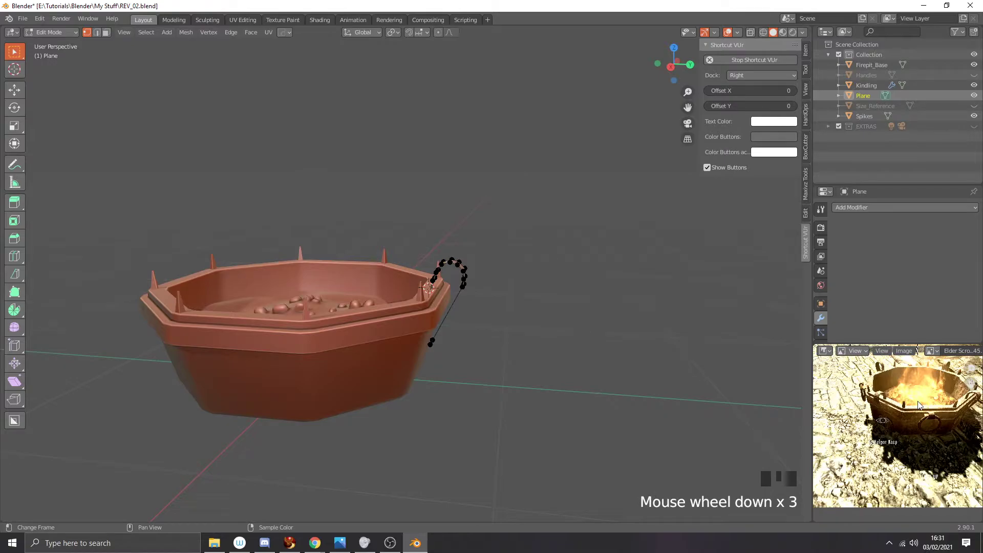
pyautogui.moveTo(658, 344); pyautogui.dragTo(650, 318, button='middle')
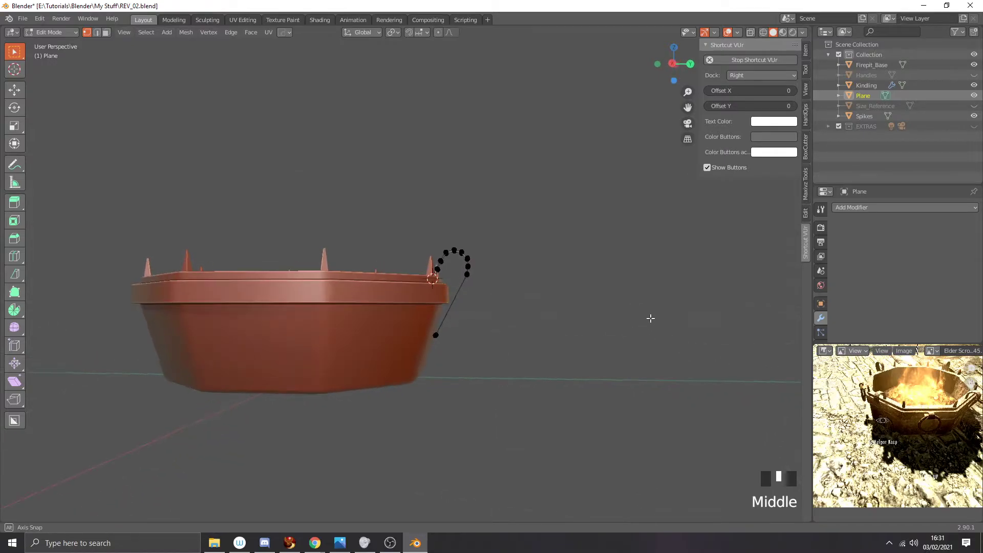
pyautogui.scroll(3, 880, 451)
pyautogui.moveTo(861, 461); pyautogui.dragTo(897, 458, button='middle')
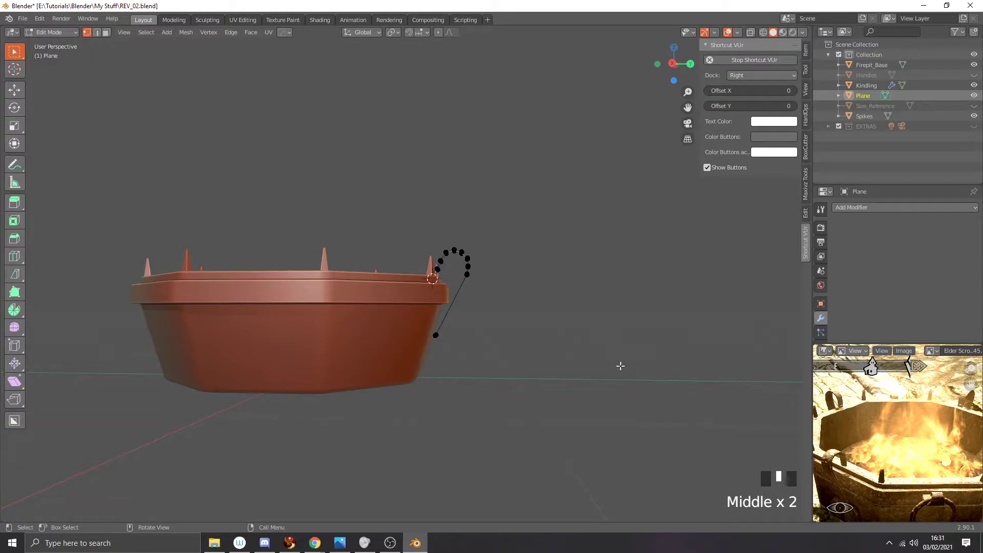
pyautogui.scroll(3, 839, 419)
pyautogui.moveTo(846, 413); pyautogui.dragTo(886, 427, button='middle')
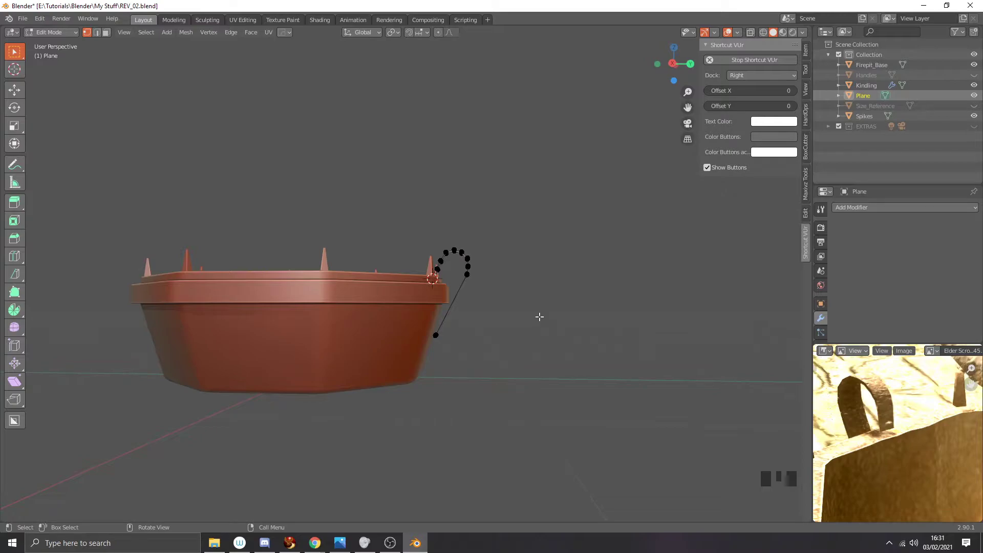
# Step: Examine the strap's overall shape and the point where its inner end meets the firepit rim
pyautogui.scroll(-2, 539, 316)
pyautogui.moveTo(540, 301); pyautogui.dragTo(610, 349, button='middle')
pyautogui.scroll(4, 493, 276)
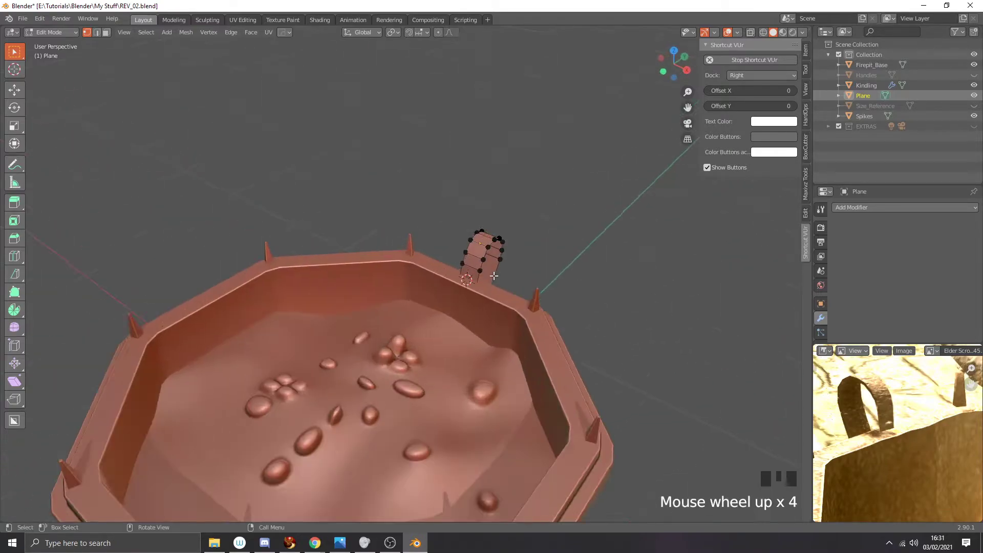
pyautogui.scroll(4, 493, 276)
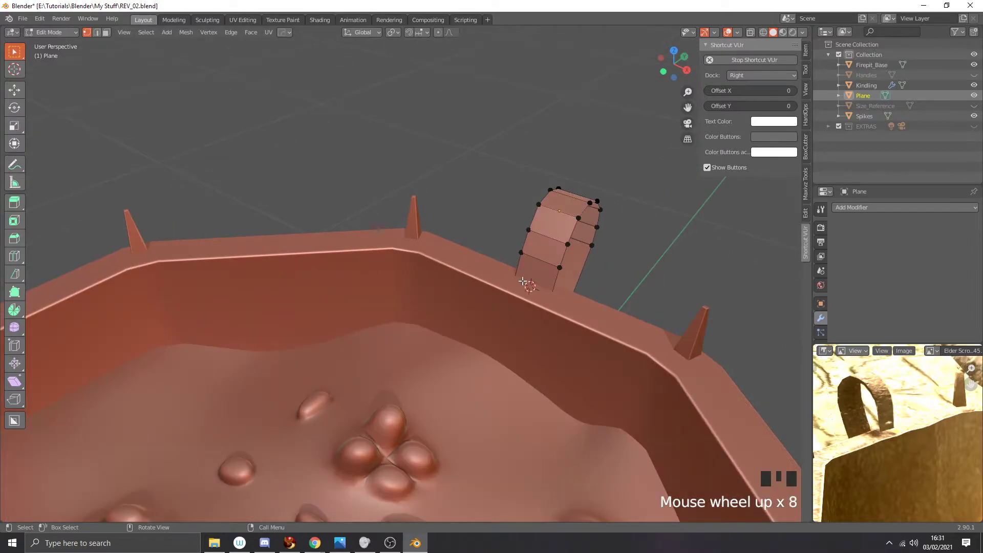
pyautogui.scroll(-3, 522, 281)
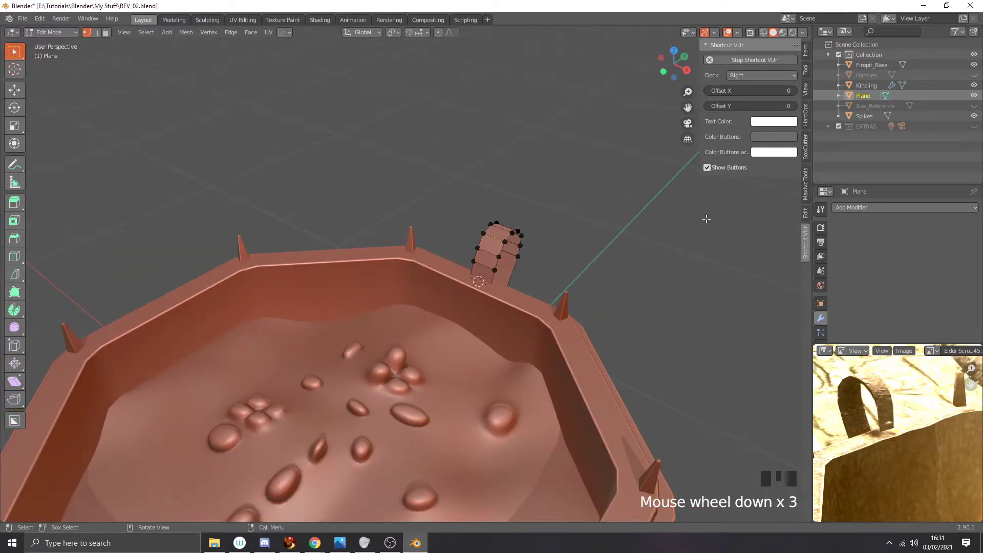
pyautogui.press('Tab')
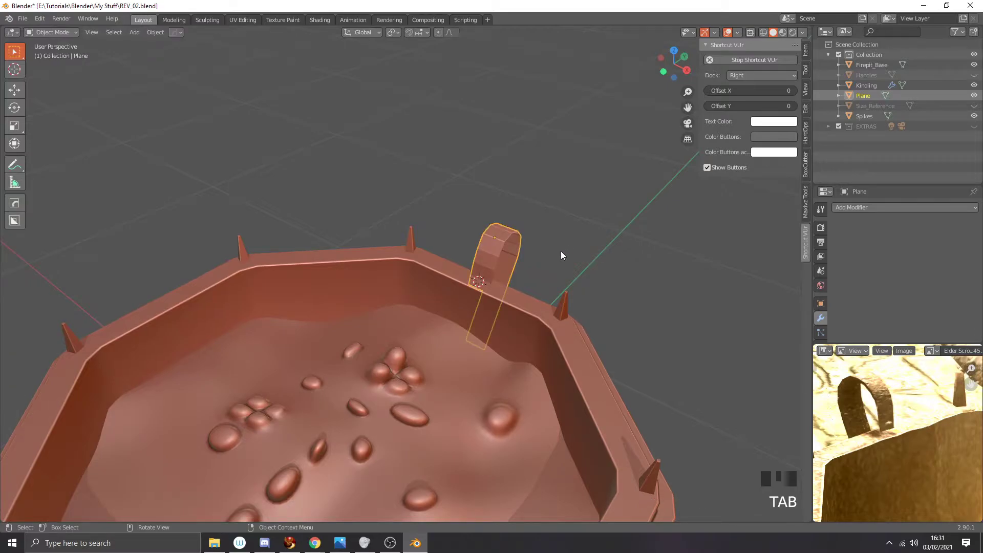
pyautogui.scroll(2, 540, 273)
# Step: Edge-slide the vertex pair at the strap's inner end upward along the strap by a factor of about 0.293
pyautogui.press('Tab')
pyautogui.moveTo(530, 284); pyautogui.dragTo(471, 300, button='middle')
pyautogui.hotkey('alt', 'z')
pyautogui.moveTo(468, 300); pyautogui.dragTo(533, 361)
pyautogui.press('g')
pyautogui.press('g')
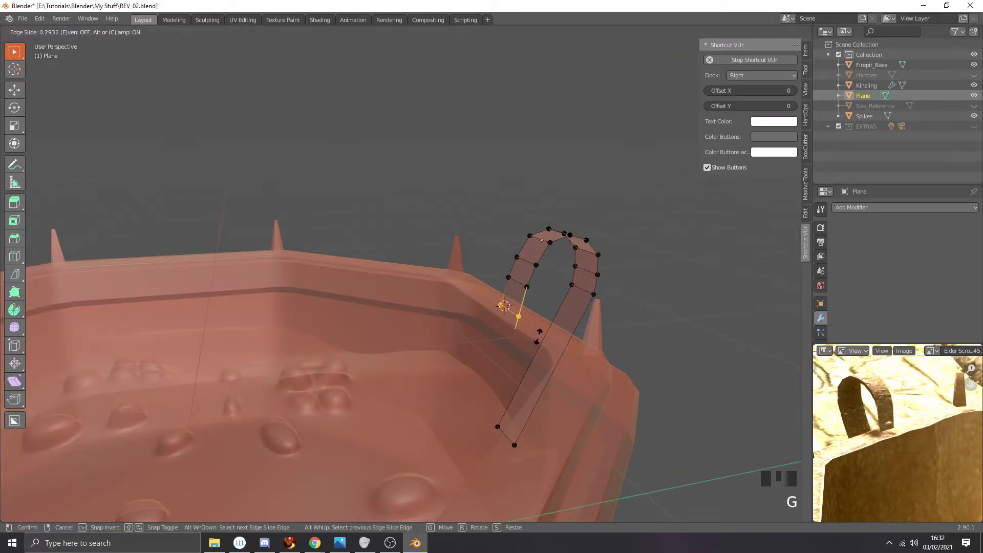
pyautogui.click(537, 335)
pyautogui.hotkey('alt', 'z')
# Step: Narrow the strap's inner end by scaling its vertex pair to about 0.667 along X
pyautogui.moveTo(538, 336); pyautogui.dragTo(546, 298, button='middle')
pyautogui.scroll(1, 530, 305)
pyautogui.scroll(-1, 548, 301)
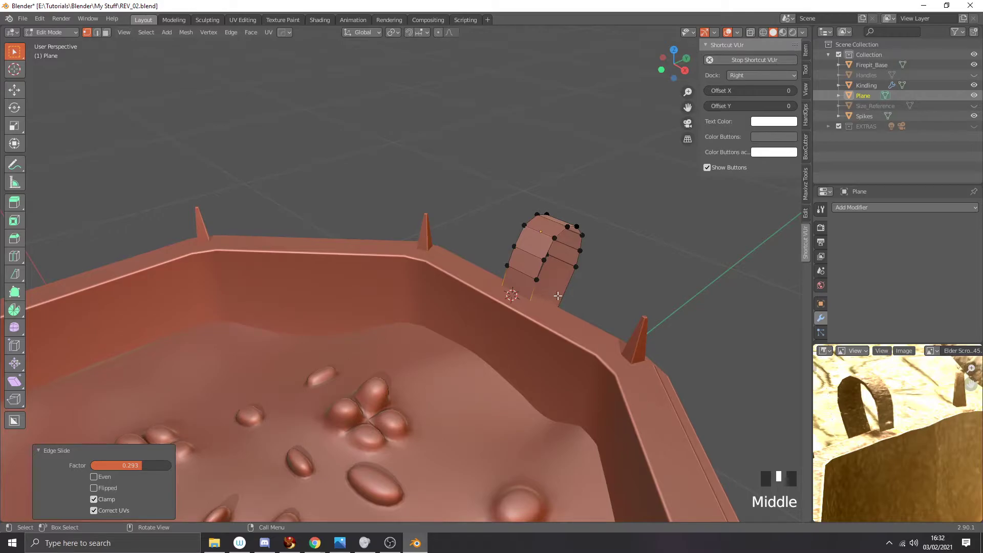
pyautogui.press('s')
pyautogui.press('x')
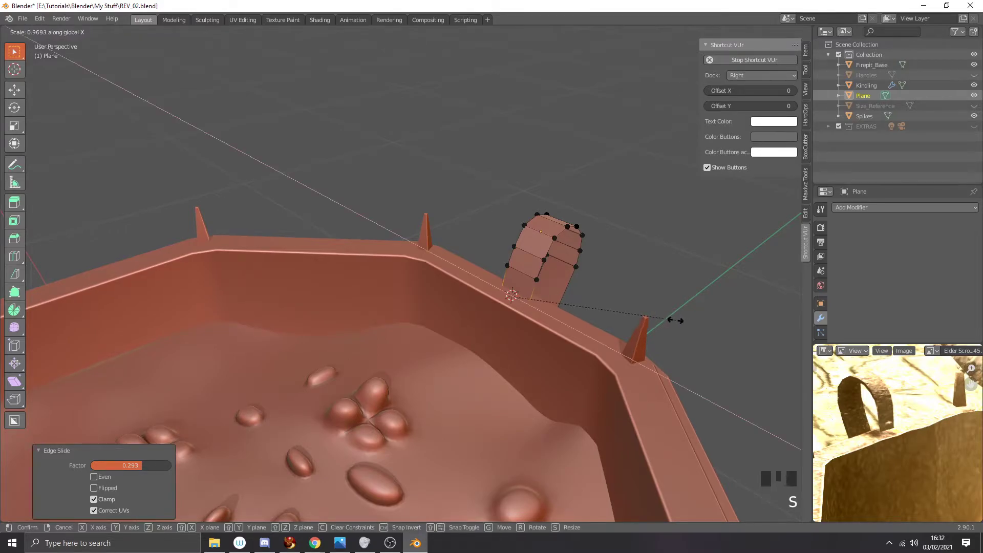
pyautogui.click(617, 318)
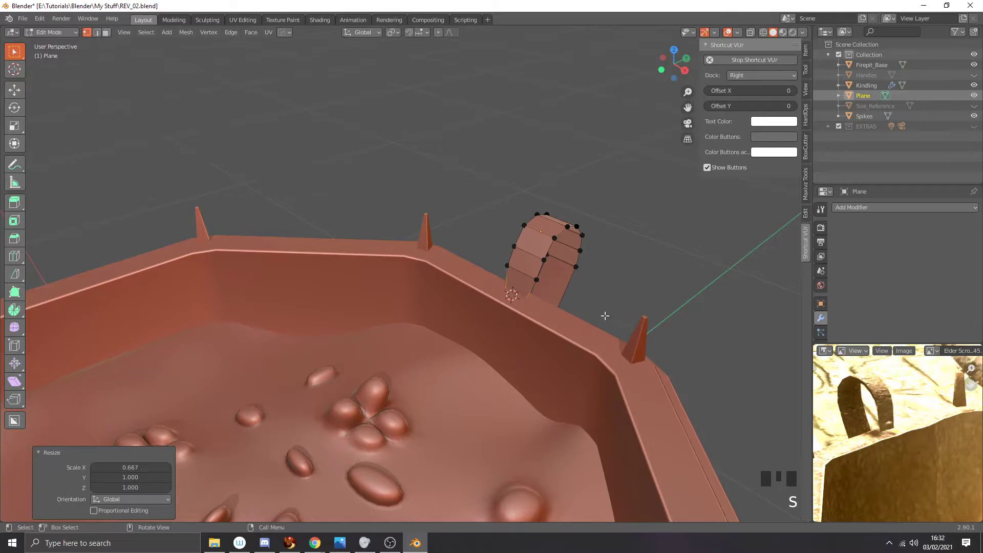
# Step: Scale the first vertex pair above the strap's inner end to about 0.66 along X
pyautogui.click(507, 266)
pyautogui.keyDown('shift'); pyautogui.click(535, 280); pyautogui.keyUp('shift')
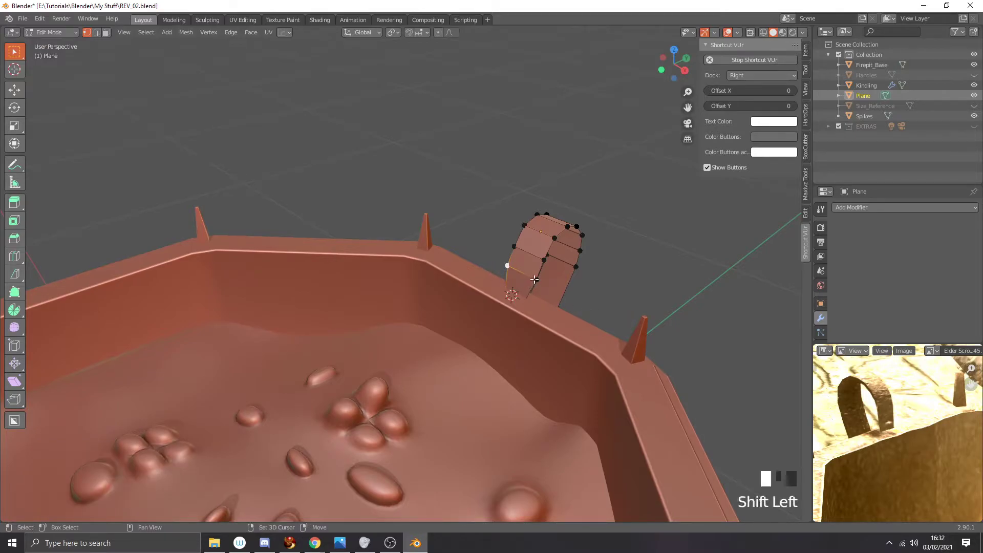
pyautogui.press('s')
pyautogui.press('x')
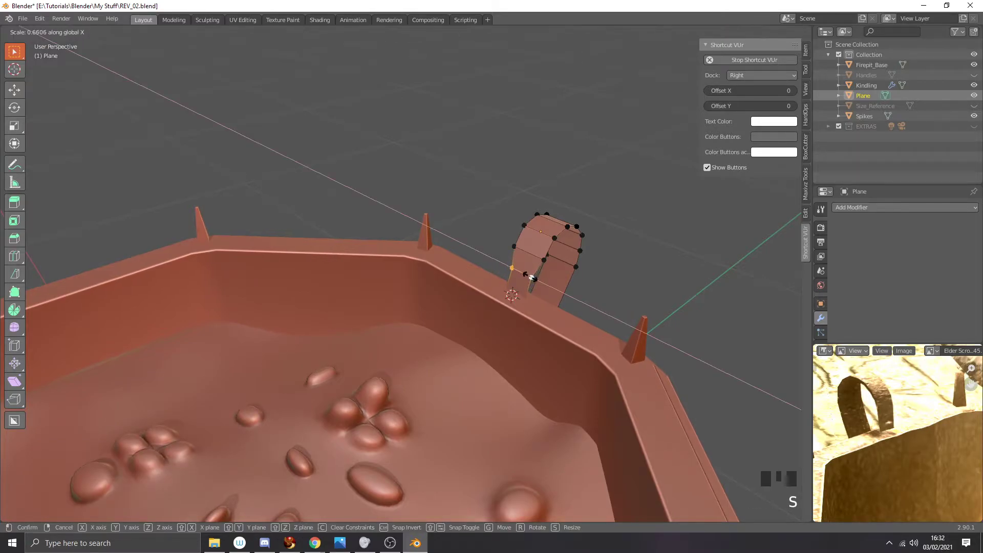
pyautogui.click(533, 278)
# Step: Scale the second vertex pair above the strap's inner end to about 0.803 along X
pyautogui.click(514, 248)
pyautogui.keyDown('shift'); pyautogui.click(542, 259); pyautogui.keyUp('shift')
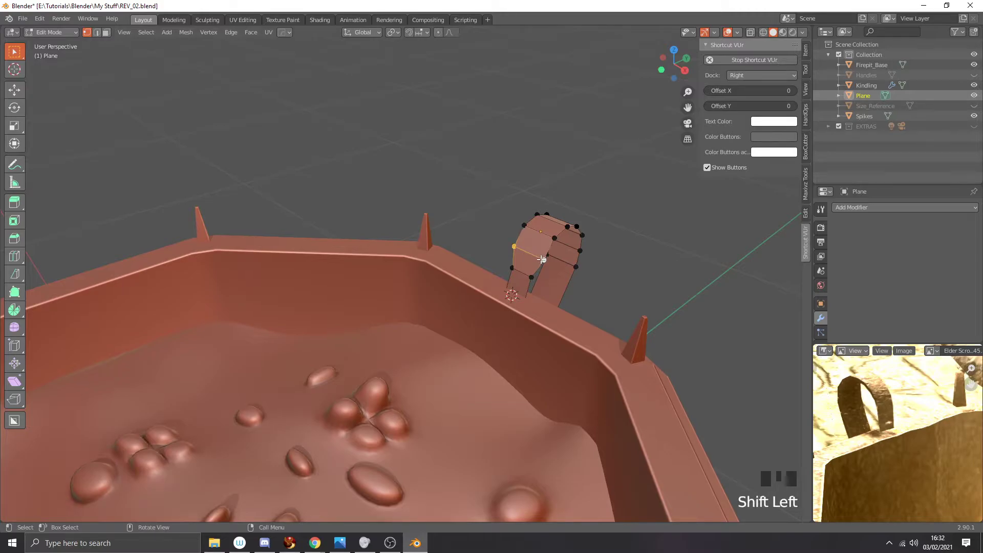
pyautogui.press('s')
pyautogui.press('x')
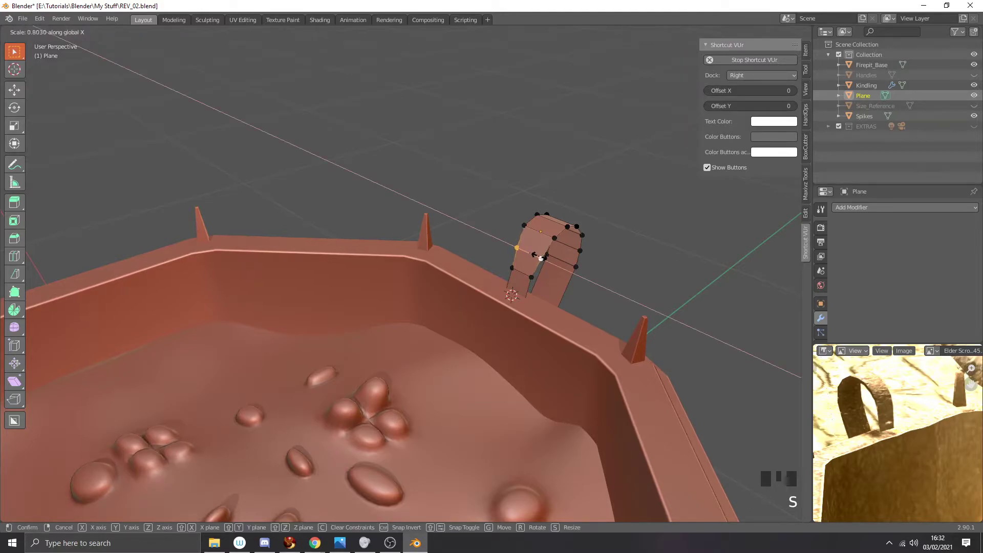
pyautogui.click(542, 257)
# Step: From the top view, scale the third vertex pair above the strap's inner end to about 0.918 along X
pyautogui.moveTo(542, 257); pyautogui.dragTo(471, 195, button='middle')
pyautogui.scroll(2, 470, 188)
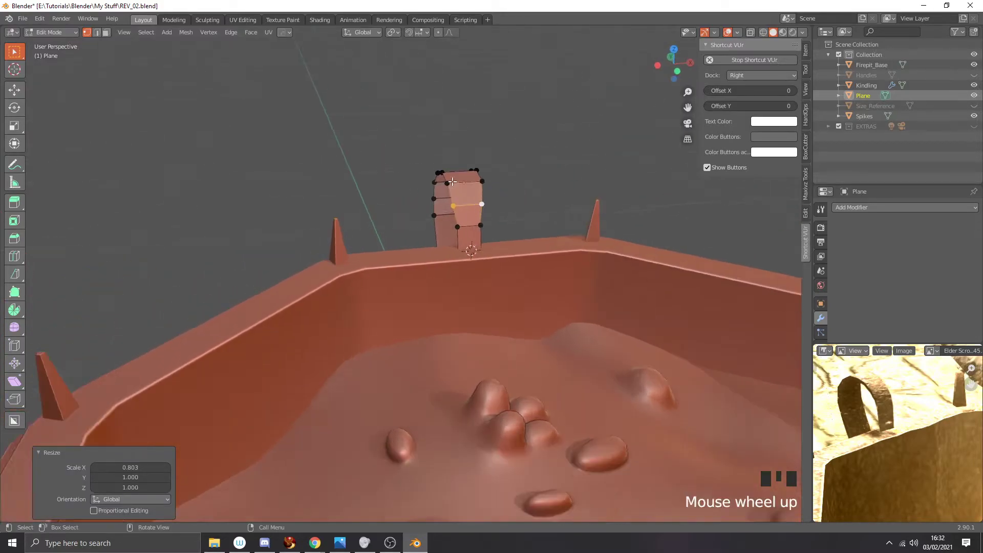
pyautogui.press('KP_7')
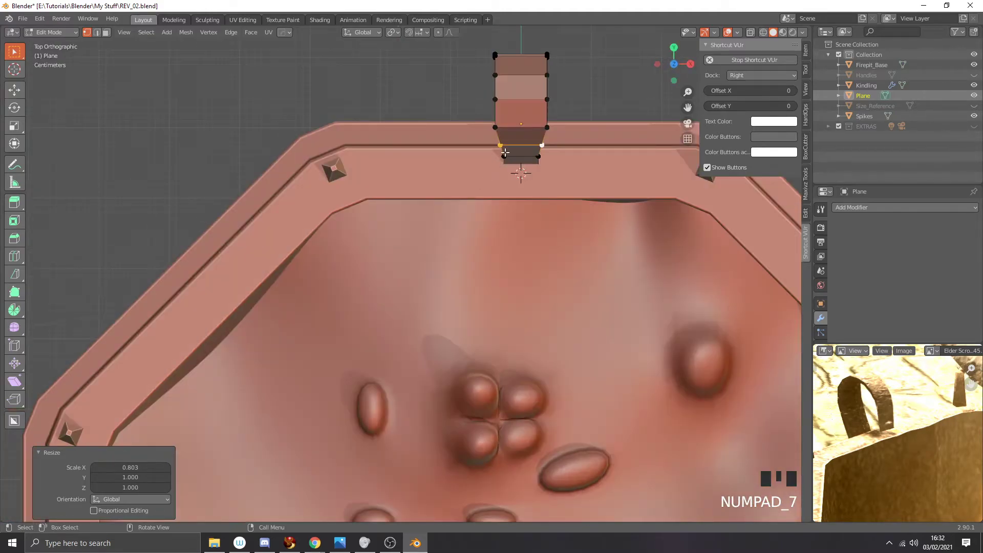
pyautogui.click(495, 126)
pyautogui.keyDown('shift'); pyautogui.click(547, 127); pyautogui.keyUp('shift')
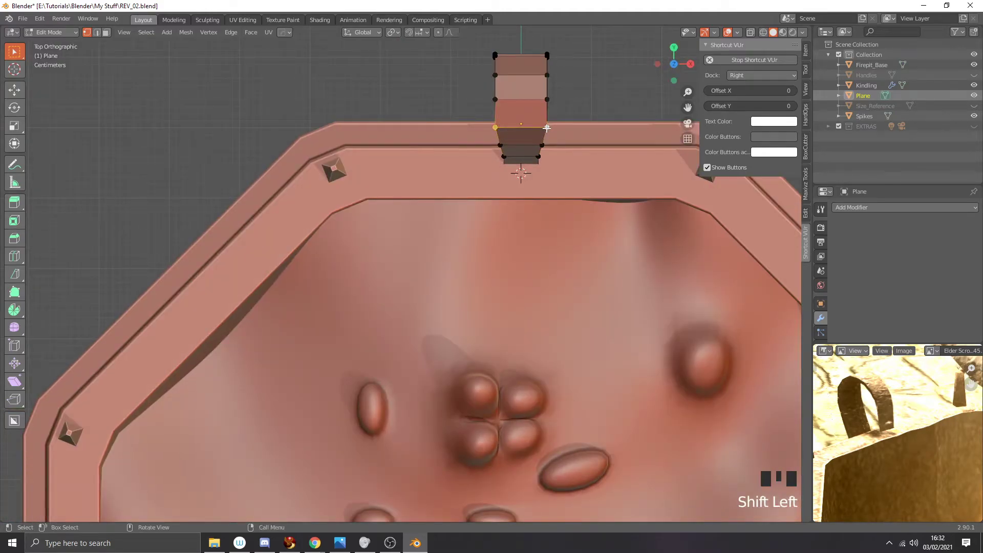
pyautogui.press('s')
pyautogui.press('x')
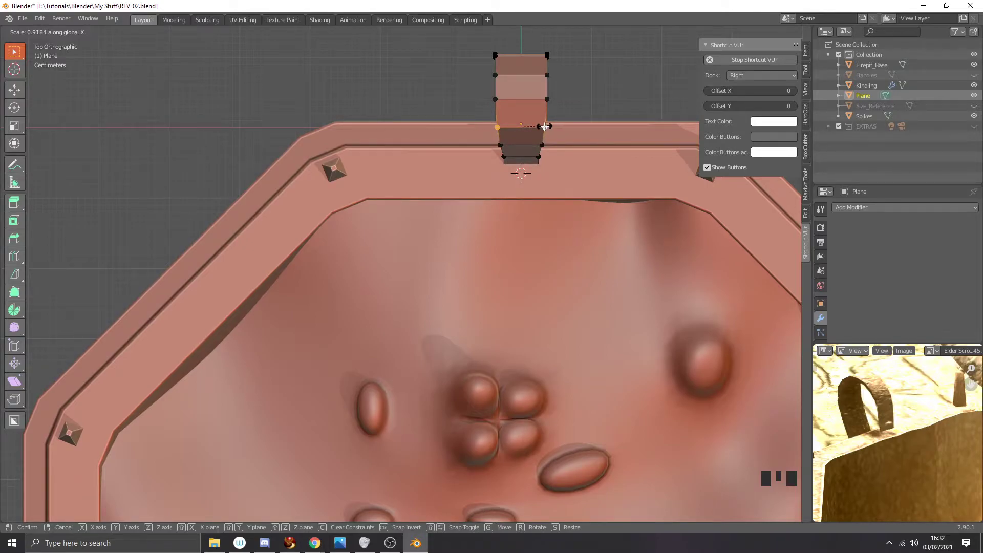
pyautogui.click(545, 127)
# Step: Narrow the strap's inner end further by scaling its vertex pair, sunk in the rim, to about 0.754 along X
pyautogui.scroll(2, 545, 126)
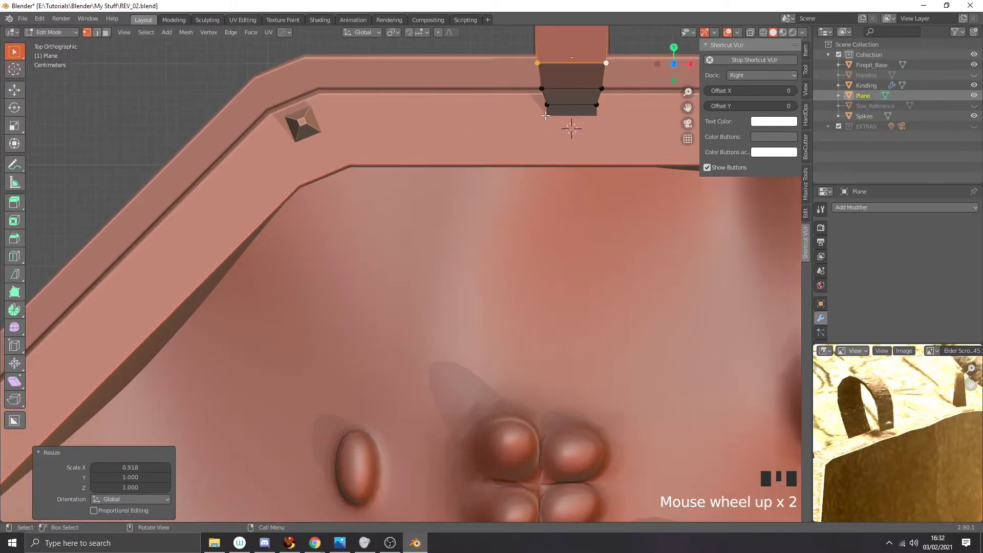
pyautogui.hotkey('alt', 'z')
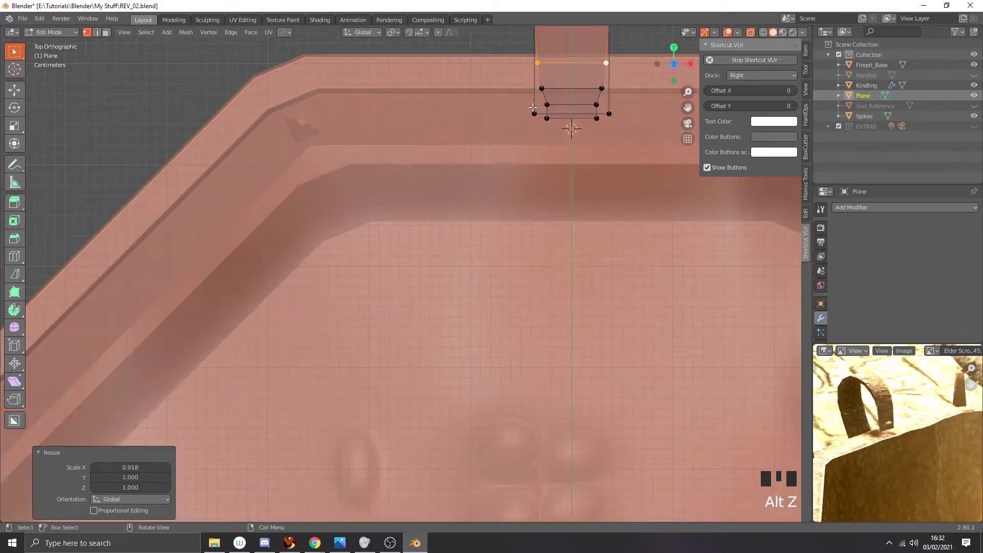
pyautogui.click(547, 118)
pyautogui.keyDown('shift'); pyautogui.click(595, 118); pyautogui.keyUp('shift')
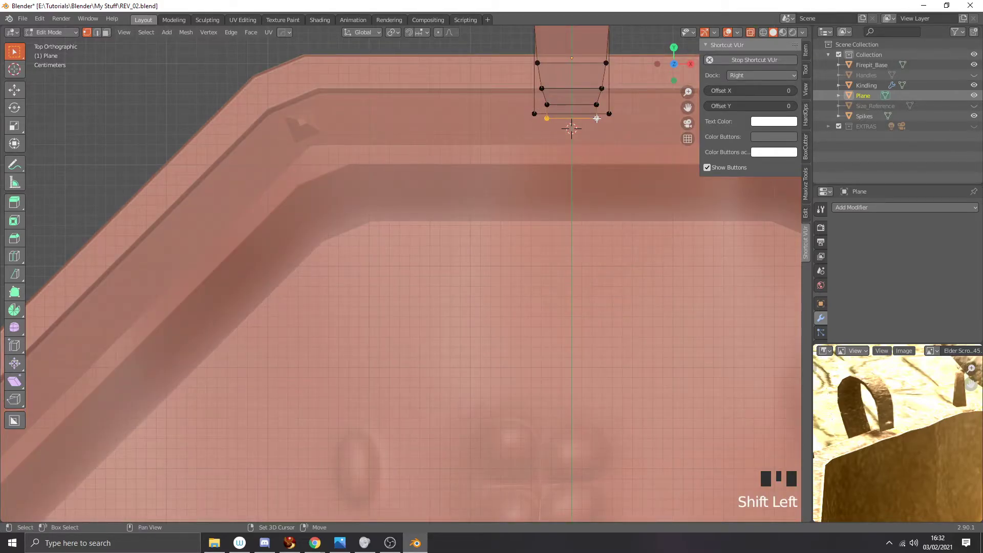
pyautogui.press('s')
pyautogui.press('x')
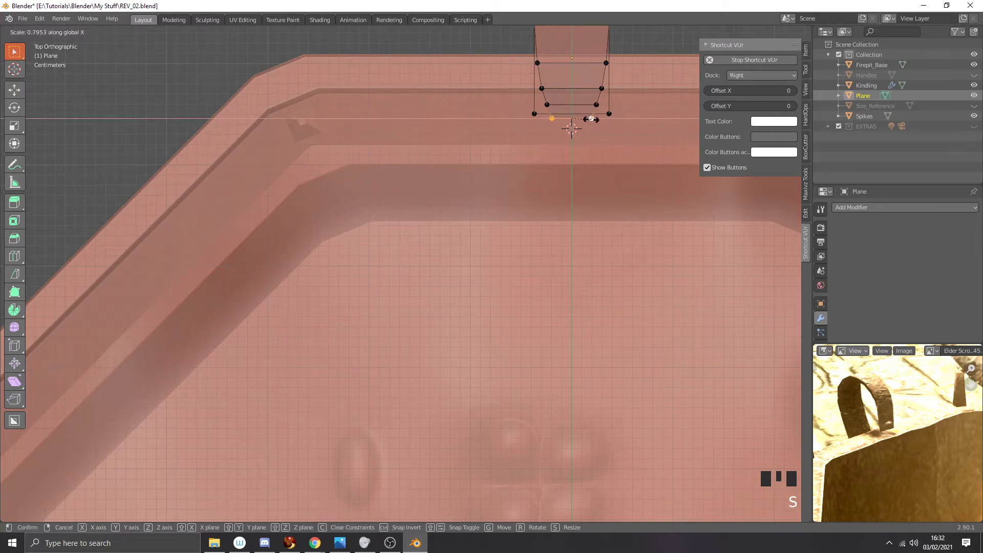
pyautogui.click(591, 119)
pyautogui.scroll(-3, 589, 117)
pyautogui.hotkey('alt', 'z')
# Step: Inspect the strap's taper and curved profile over the firepit rim from several angles
pyautogui.moveTo(588, 114); pyautogui.dragTo(565, 240, button='middle')
pyautogui.scroll(1, 545, 239)
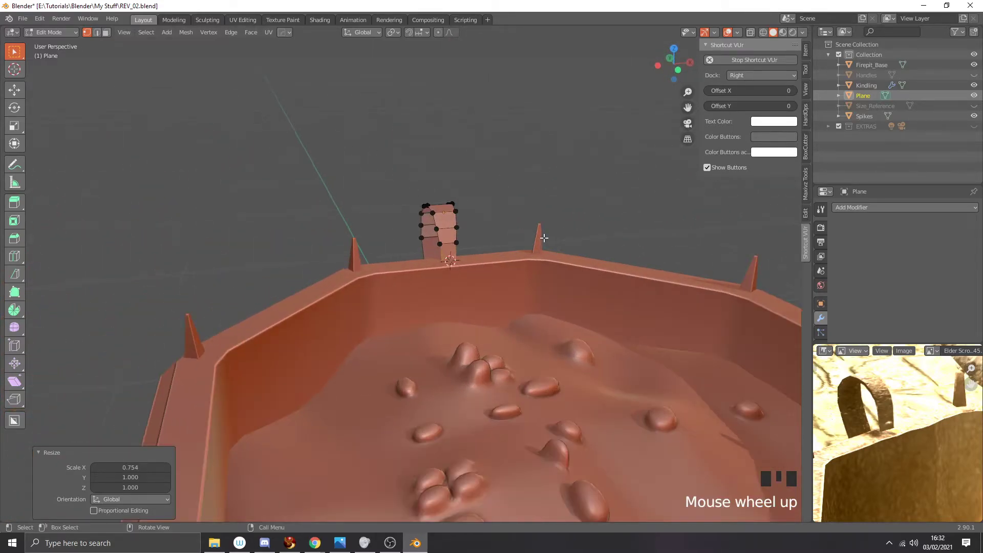
pyautogui.scroll(-2, 535, 233)
pyautogui.moveTo(535, 234); pyautogui.dragTo(424, 222, button='middle')
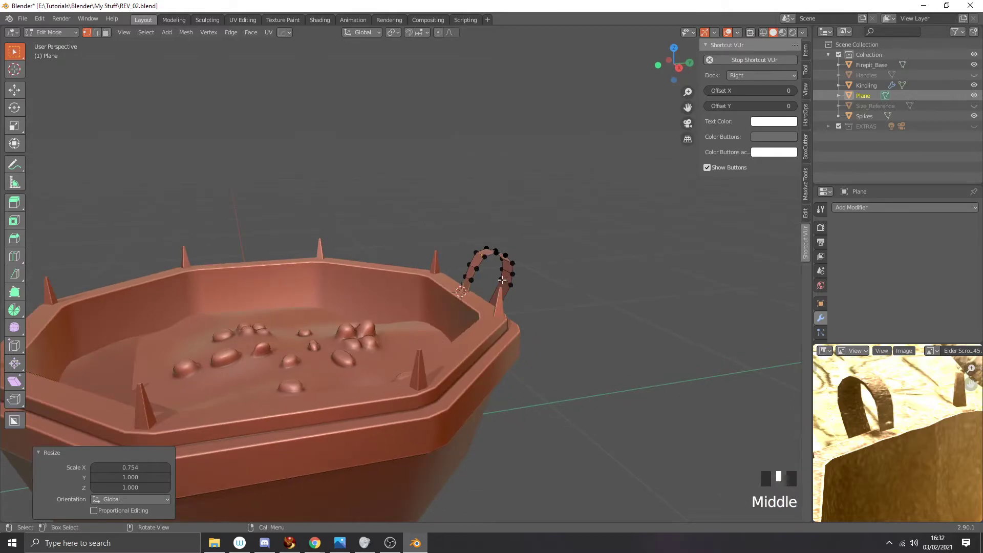
pyautogui.scroll(1, 482, 270)
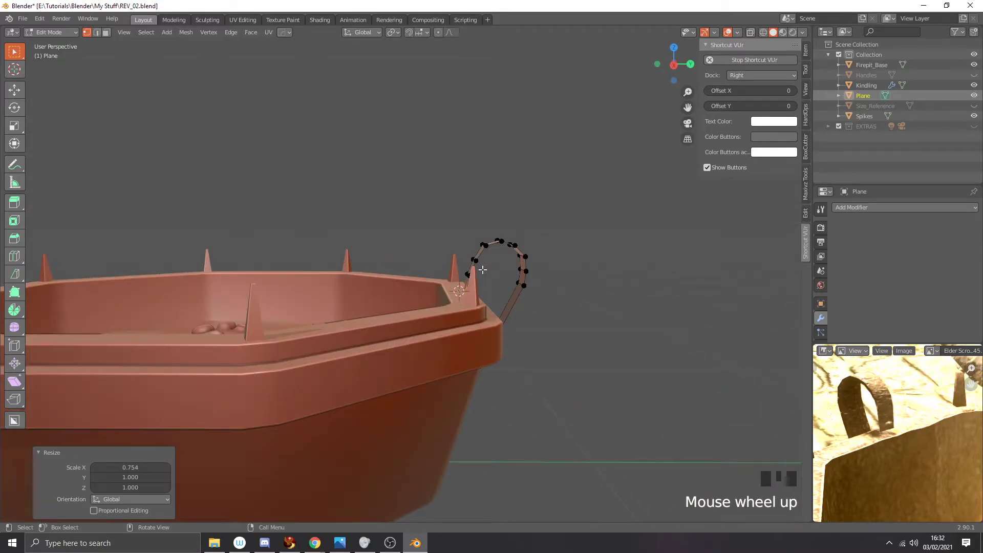
pyautogui.scroll(1, 495, 269)
pyautogui.moveTo(518, 266); pyautogui.dragTo(487, 285, button='middle')
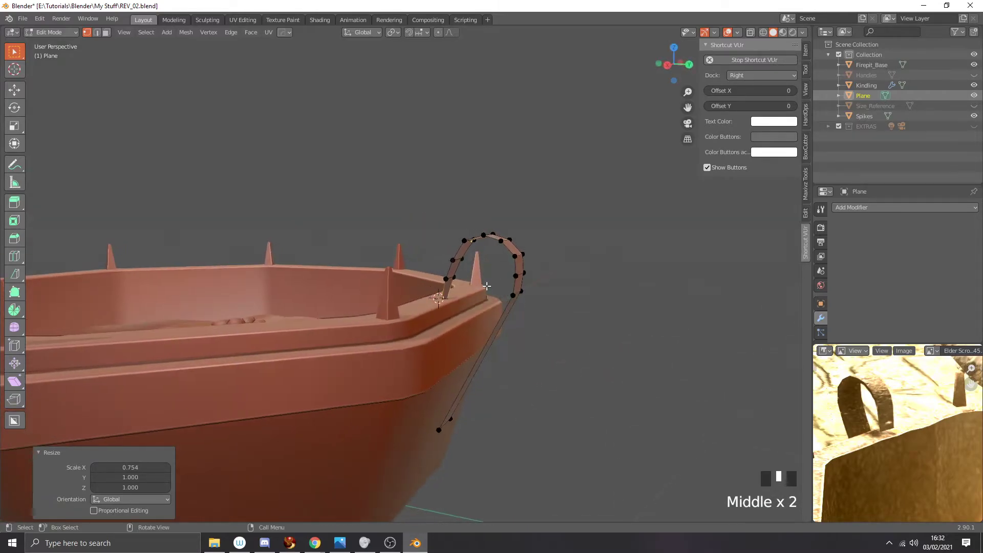
pyautogui.scroll(2, 487, 286)
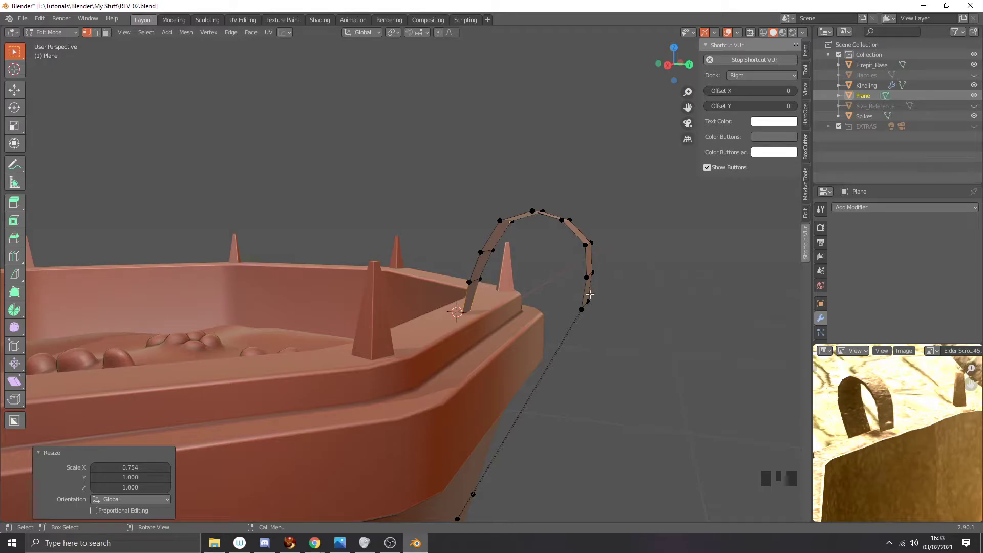
# Step: Leave mesh editing and apply the strap's location and scale
pyautogui.press('Tab')
pyautogui.moveTo(589, 295); pyautogui.dragTo(583, 296, button='middle')
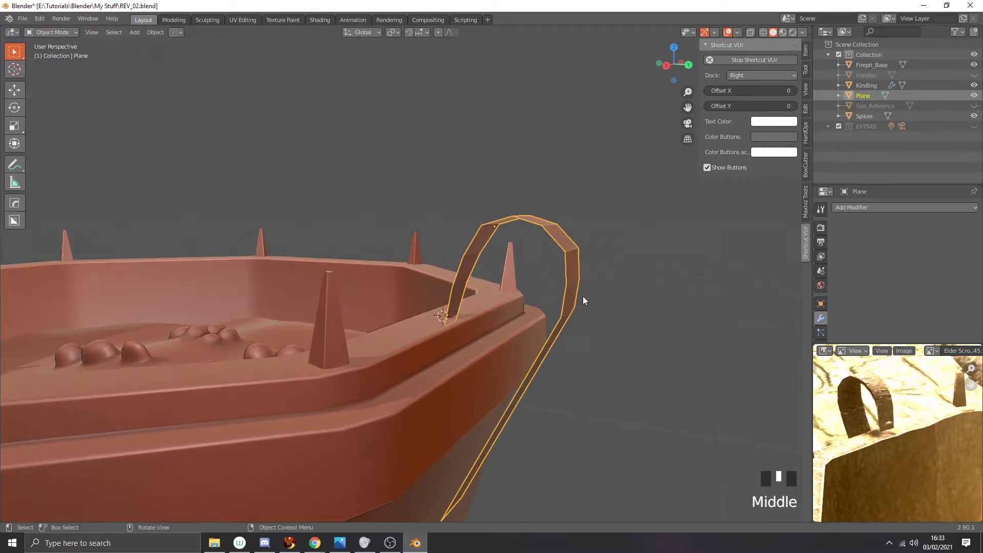
pyautogui.hotkey('ctrl', 'a')
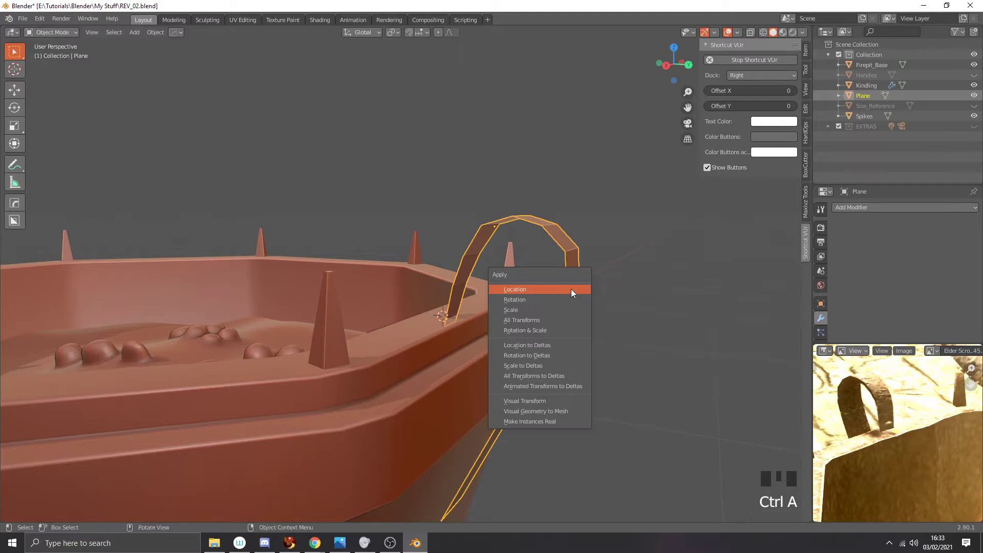
pyautogui.click(570, 289)
pyautogui.hotkey('ctrl', 'a')
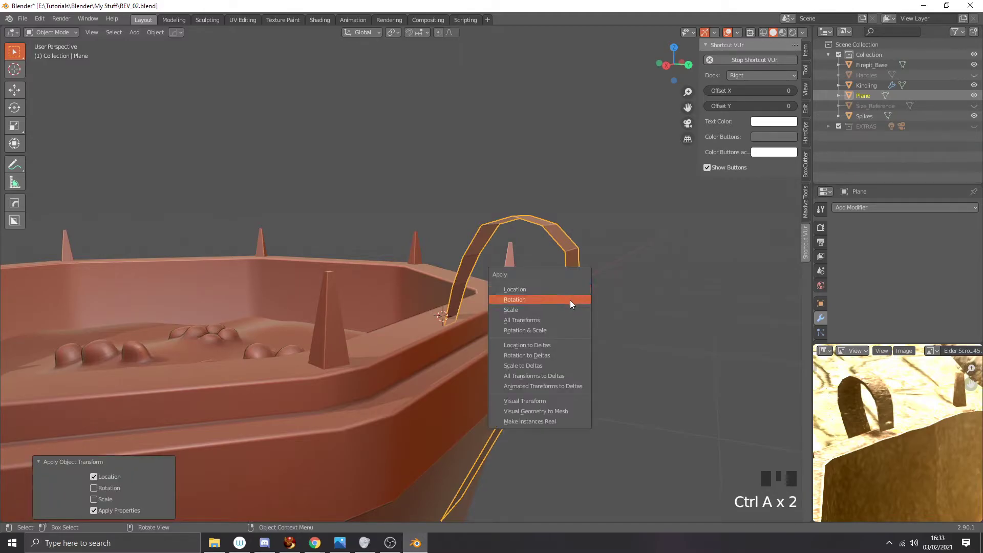
pyautogui.click(569, 307)
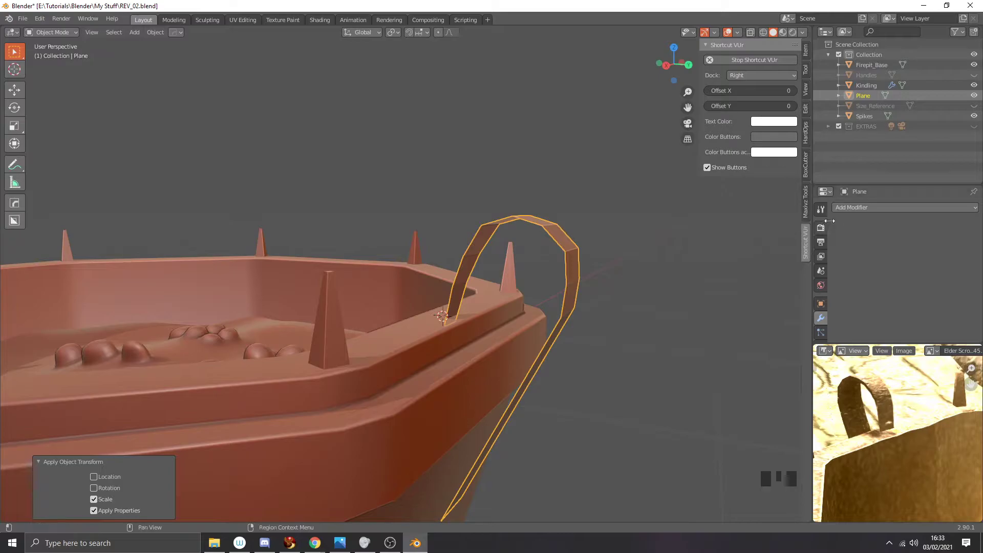
# Step: Add a Solidify modifier to the strap with a thickness of 0.005 m and Even Thickness enabled
pyautogui.click(853, 208)
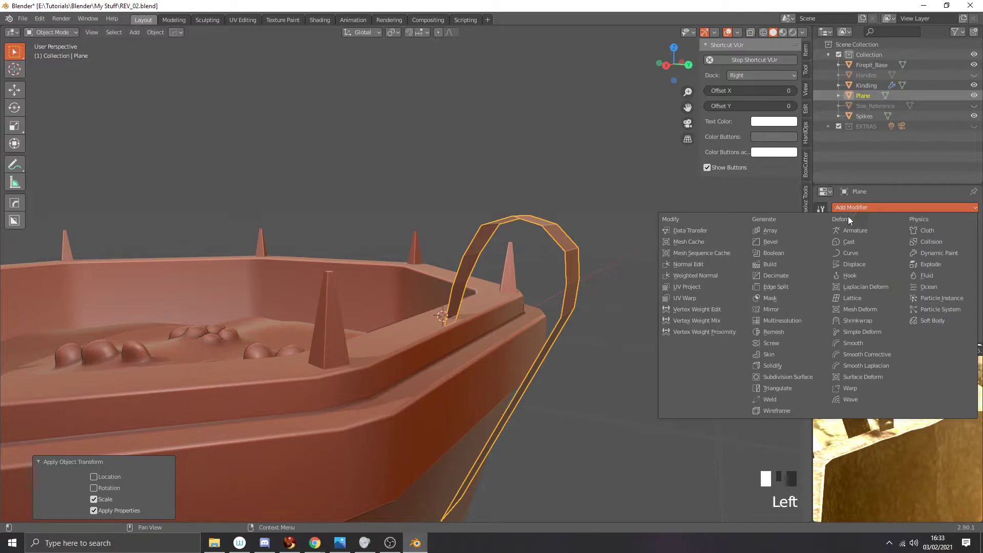
pyautogui.click(770, 364)
pyautogui.moveTo(924, 253); pyautogui.dragTo(923, 253)
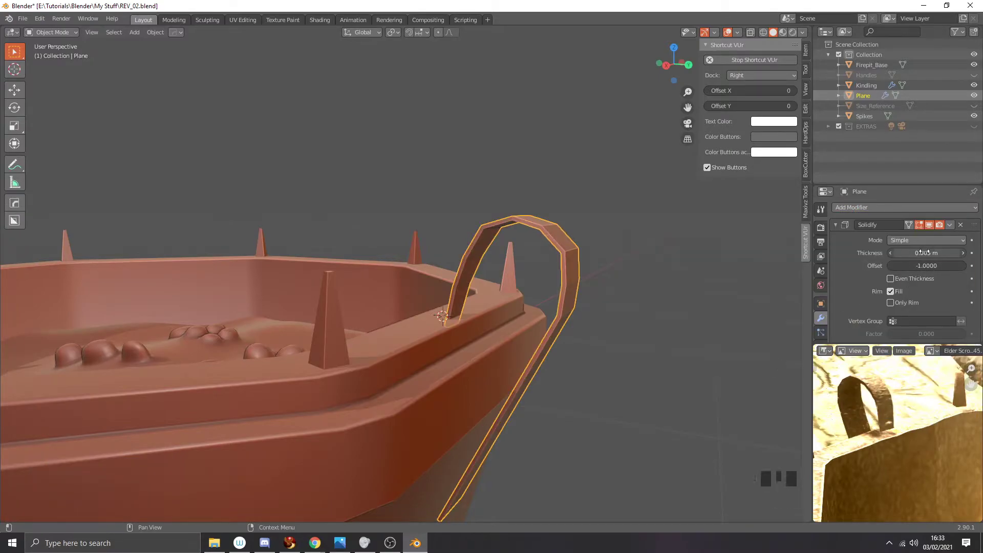
pyautogui.click(892, 278)
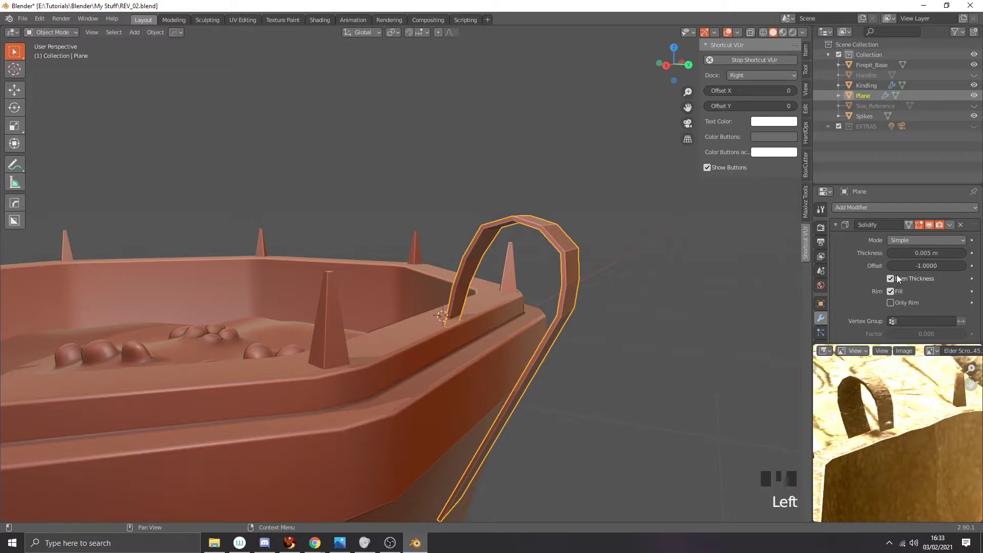
# Step: Compare the strap's thickness with a close-up of the straps in the reference image
pyautogui.click(924, 252)
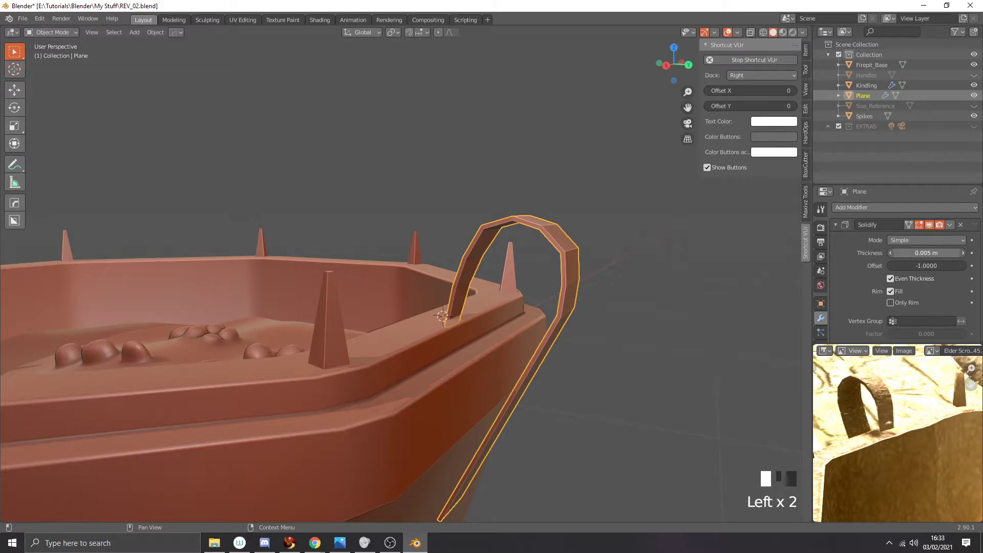
pyautogui.scroll(4, 894, 404)
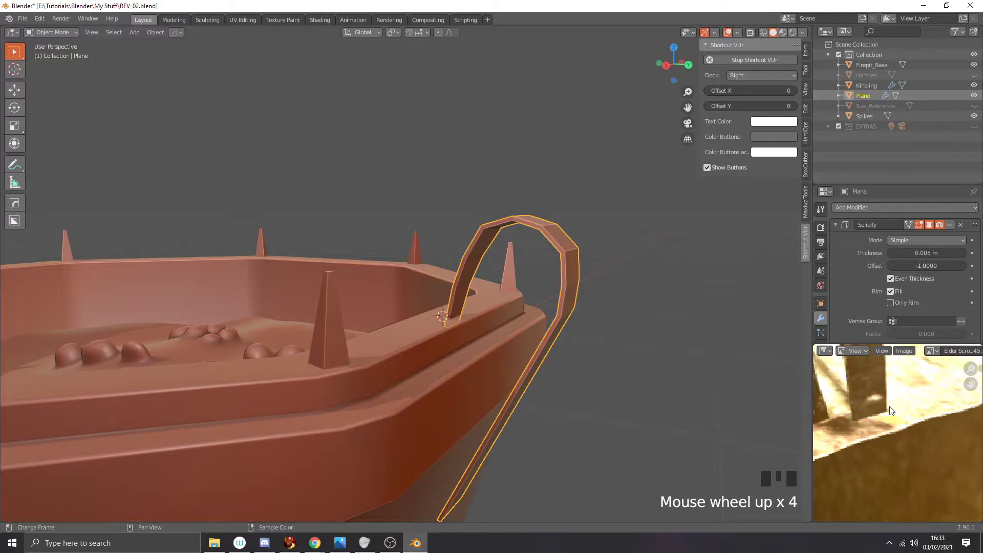
pyautogui.moveTo(841, 409); pyautogui.dragTo(905, 451, button='middle')
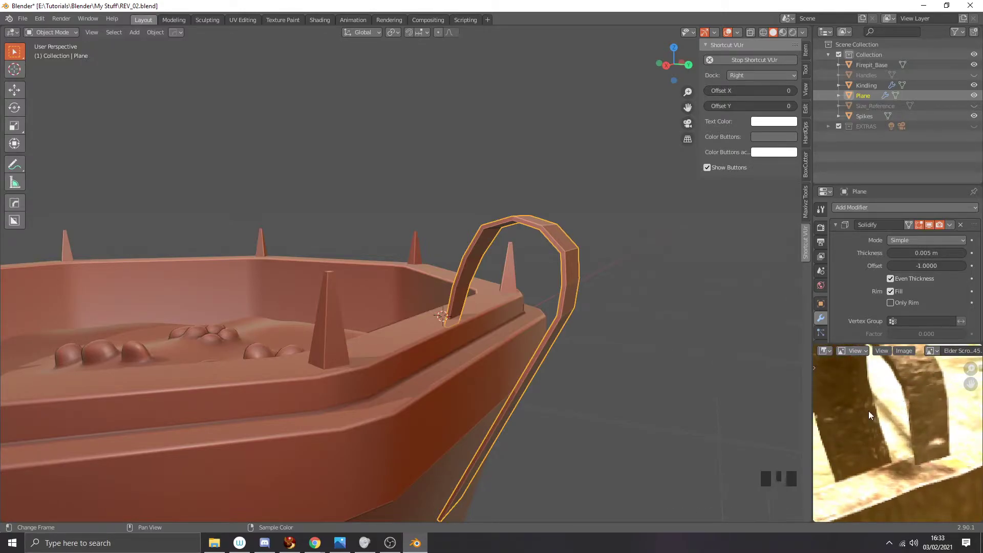
# Step: Apply the strap's Solidify modifier so its thickness becomes real geometry
pyautogui.moveTo(517, 271)
pyautogui.mouseDown(button='middle')
pyautogui.moveTo(543, 270)
pyautogui.moveTo(516, 269)
pyautogui.mouseUp(button='middle')
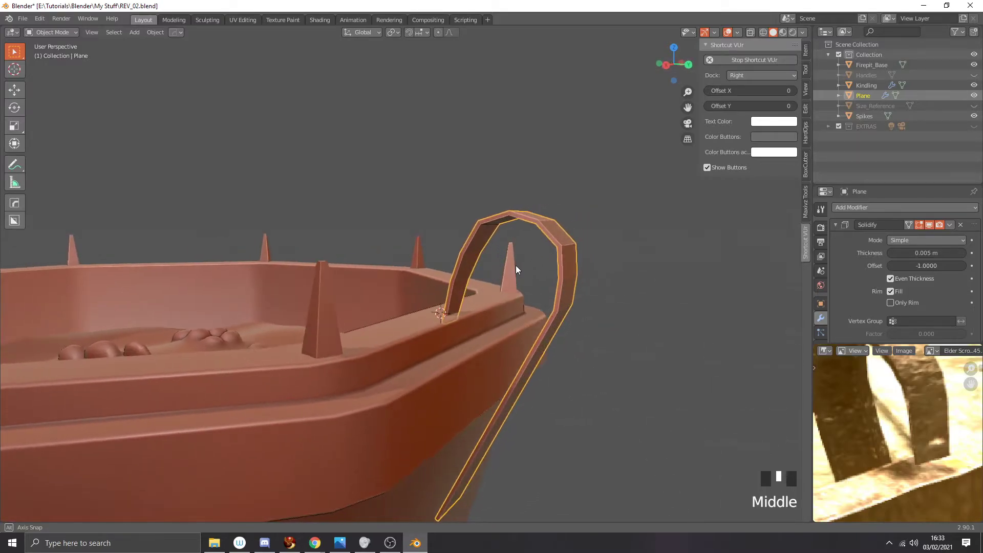
pyautogui.click(950, 227)
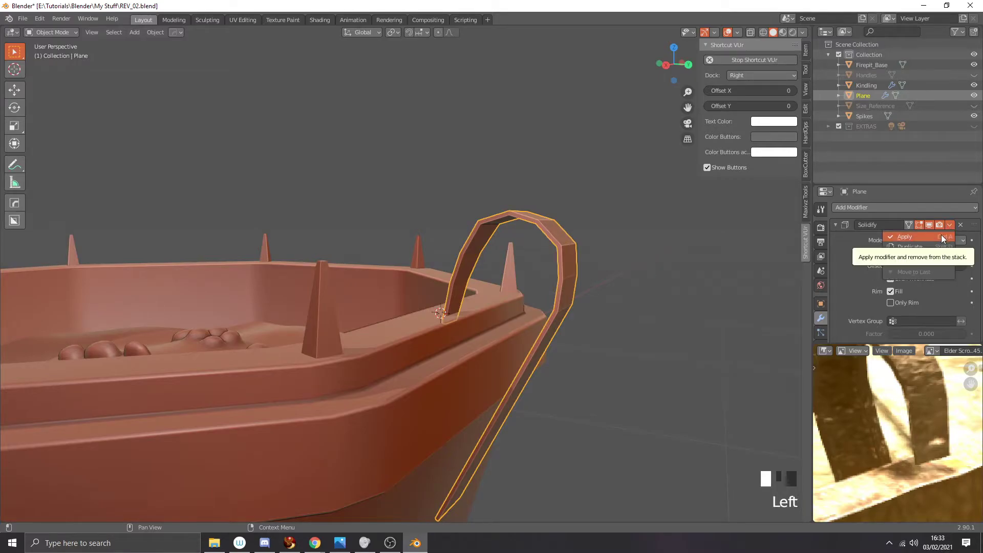
pyautogui.click(941, 234)
pyautogui.moveTo(563, 269)
pyautogui.mouseDown(button='middle')
pyautogui.moveTo(529, 269)
pyautogui.moveTo(532, 277)
pyautogui.moveTo(553, 275)
pyautogui.mouseUp(button='middle')
pyautogui.scroll(2, 527, 281)
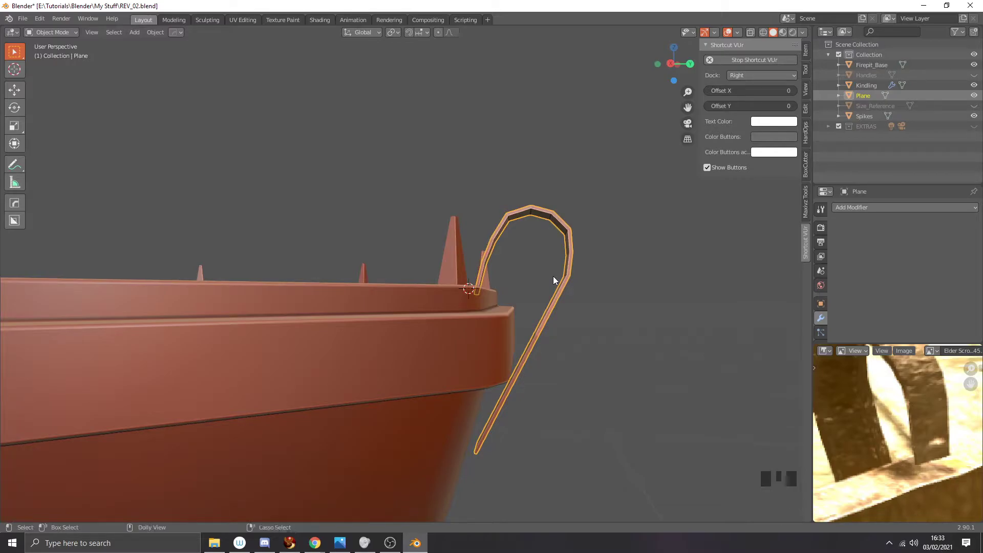
# Step: Isolate the strap by hiding all the other firepit objects and view it from below
pyautogui.hotkey('ctrl', 'i')
pyautogui.press('h')
pyautogui.moveTo(552, 276); pyautogui.dragTo(568, 228, button='middle')
pyautogui.scroll(2, 568, 229)
pyautogui.click(644, 290)
pyautogui.scroll(1, 643, 294)
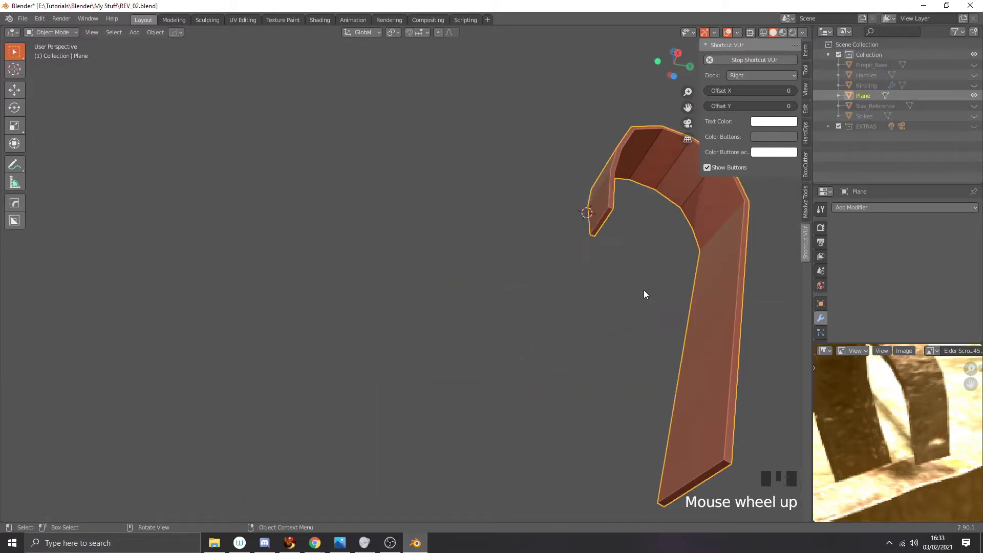
# Step: Delete the end cap faces at both ends of the strap's mesh
pyautogui.press('Tab')
pyautogui.scroll(2, 637, 256)
pyautogui.press('3')
pyautogui.click(647, 214)
pyautogui.press('x')
pyautogui.click(649, 217)
pyautogui.scroll(-2, 644, 268)
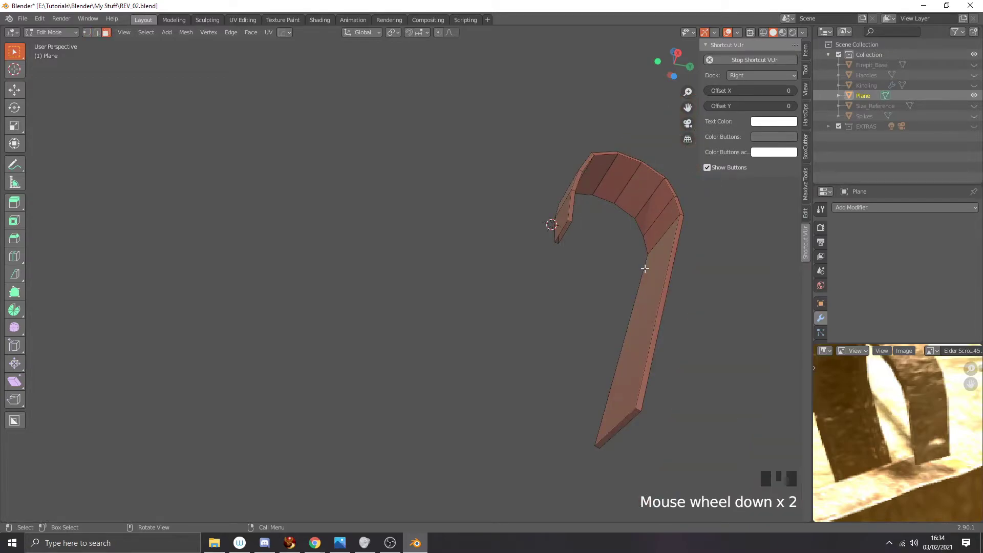
pyautogui.click(634, 412)
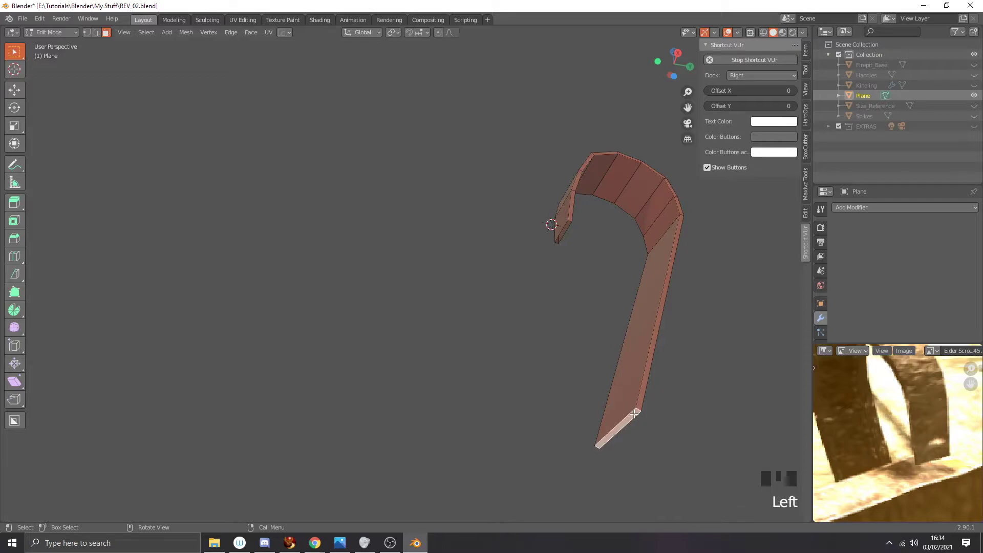
pyautogui.press('x')
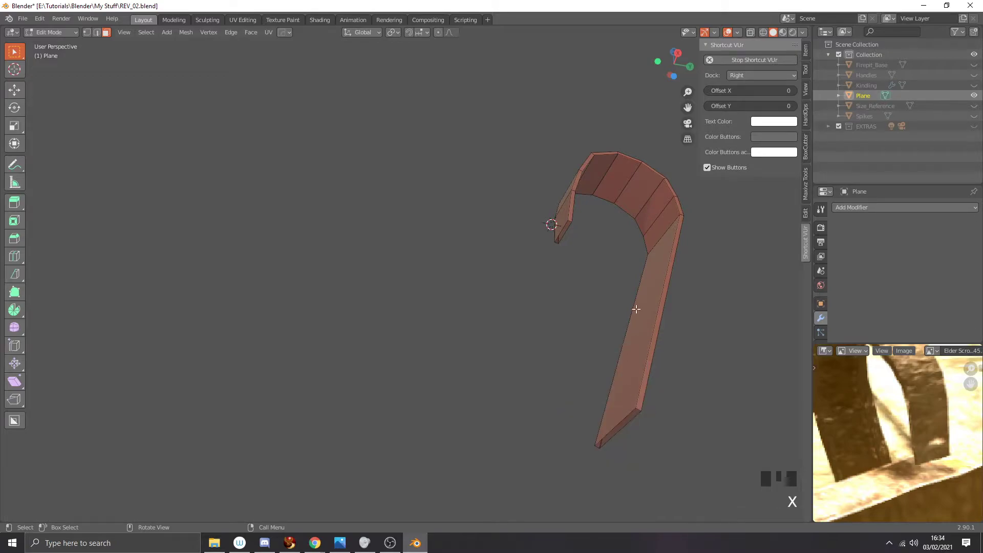
# Step: Add a single centred loop cut running lengthwise along the strap's inner face
pyautogui.moveTo(636, 309); pyautogui.dragTo(539, 243, button='middle')
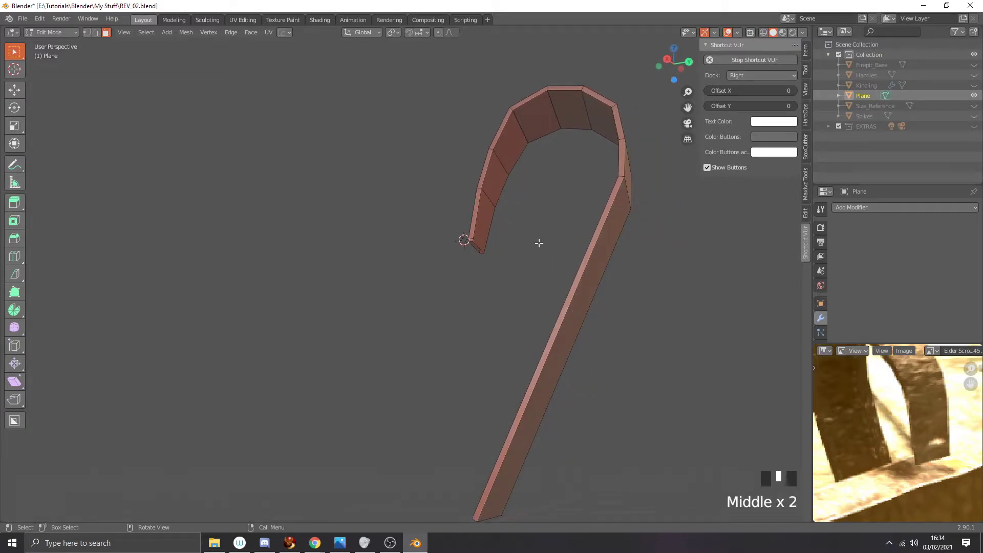
pyautogui.hotkey('ctrl', 'r')
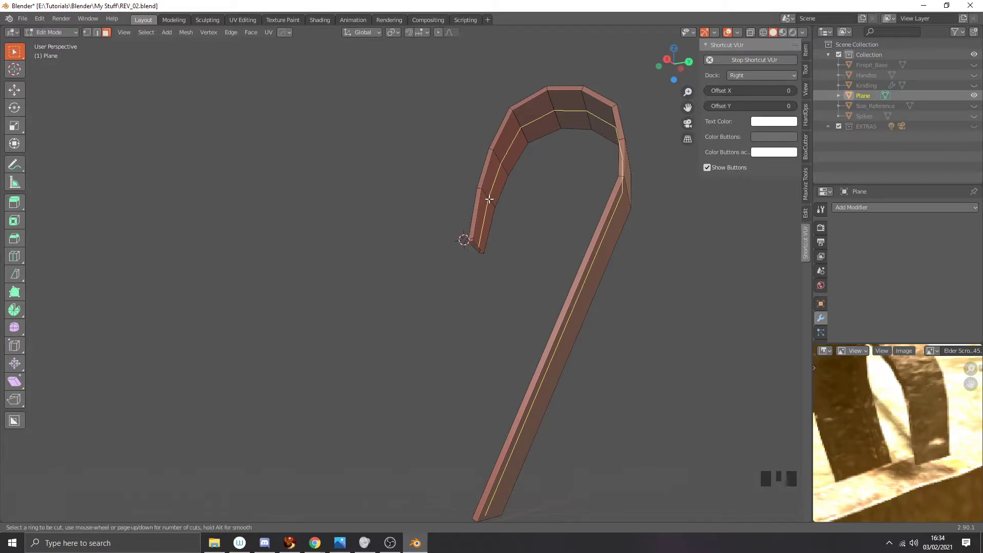
pyautogui.click(489, 199)
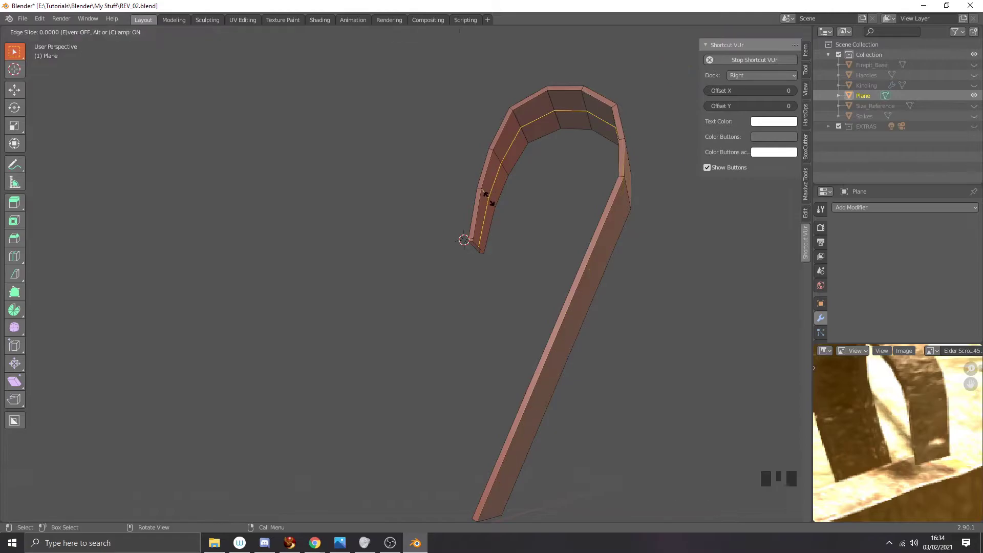
pyautogui.rightClick(489, 199)
# Step: Scale the centre edge loop uniformly to 0.835 to form a ridge along the strap's inner side
pyautogui.moveTo(497, 207); pyautogui.dragTo(513, 220, button='middle')
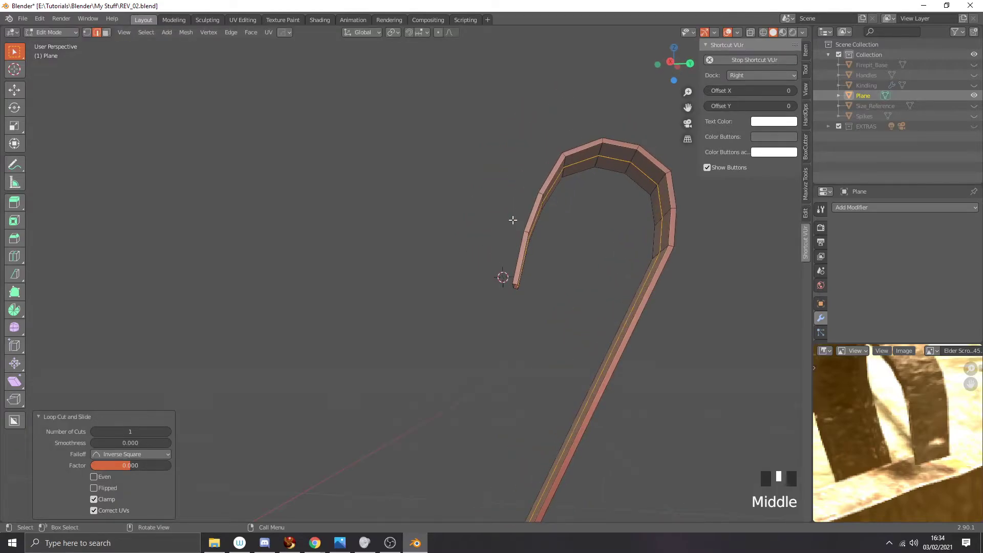
pyautogui.scroll(-2, 533, 271)
pyautogui.moveTo(533, 271); pyautogui.dragTo(532, 273, button='middle')
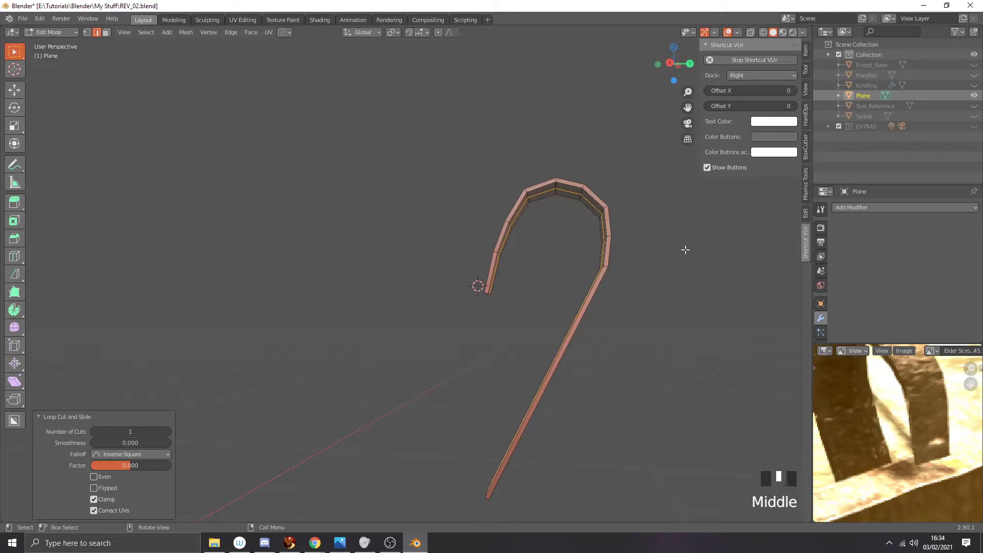
pyautogui.press('s')
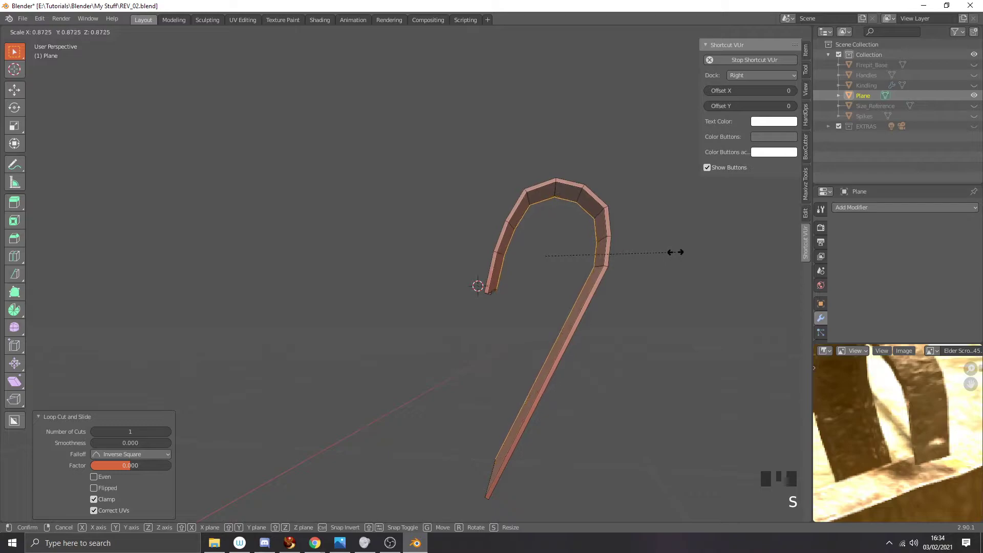
pyautogui.click(670, 251)
pyautogui.moveTo(575, 259); pyautogui.dragTo(641, 301, button='middle')
pyautogui.moveTo(452, 298); pyautogui.dragTo(577, 304, button='middle')
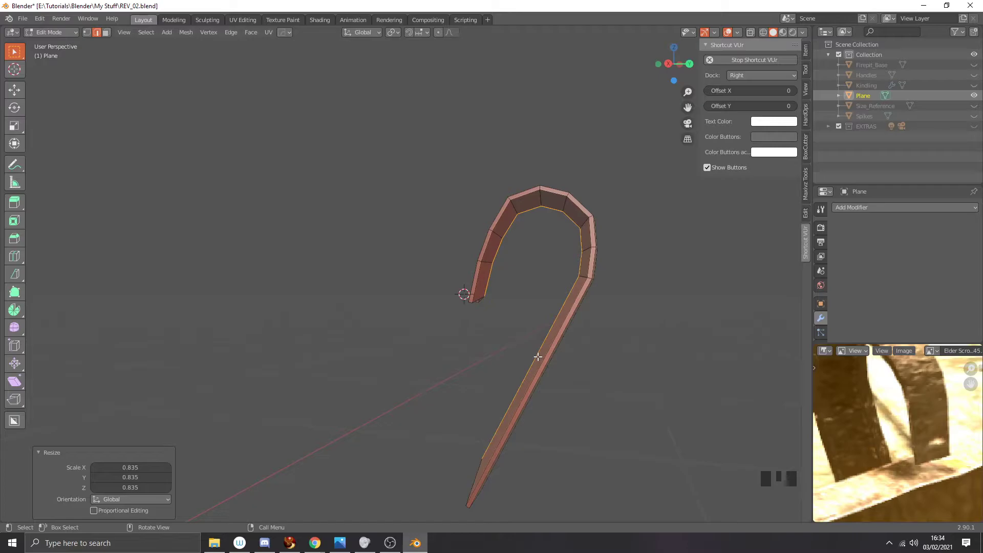
# Step: Examine the ridge and both strap ends in the right orthographic view
pyautogui.press('KP_3')
pyautogui.scroll(2, 554, 394)
pyautogui.scroll(2, 571, 358)
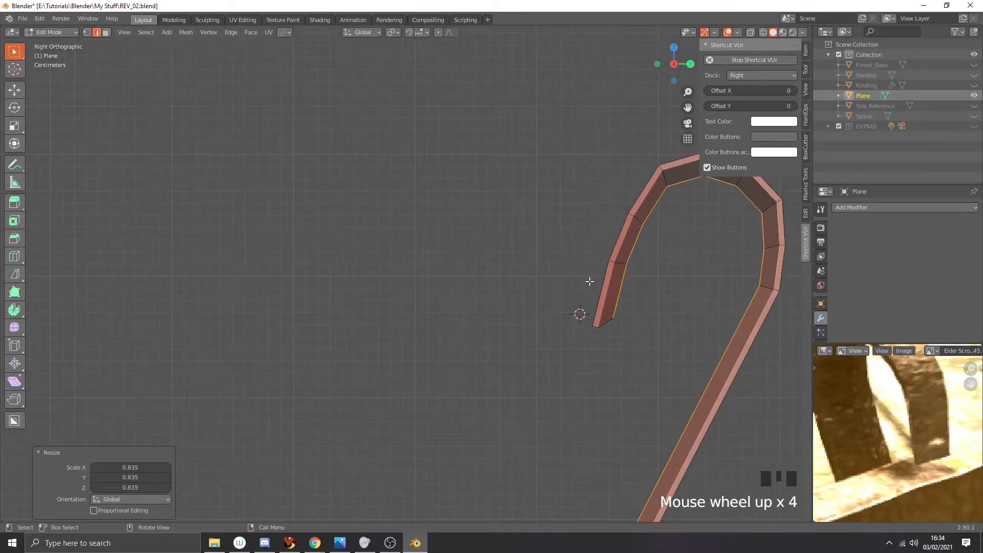
pyautogui.keyDown('shift'); pyautogui.moveTo(612, 311); pyautogui.dragTo(561, 273, button='middle'); pyautogui.keyUp('shift')
pyautogui.keyDown('shift'); pyautogui.scroll(2, 583, 284); pyautogui.keyUp('shift')
pyautogui.scroll(3, 583, 284)
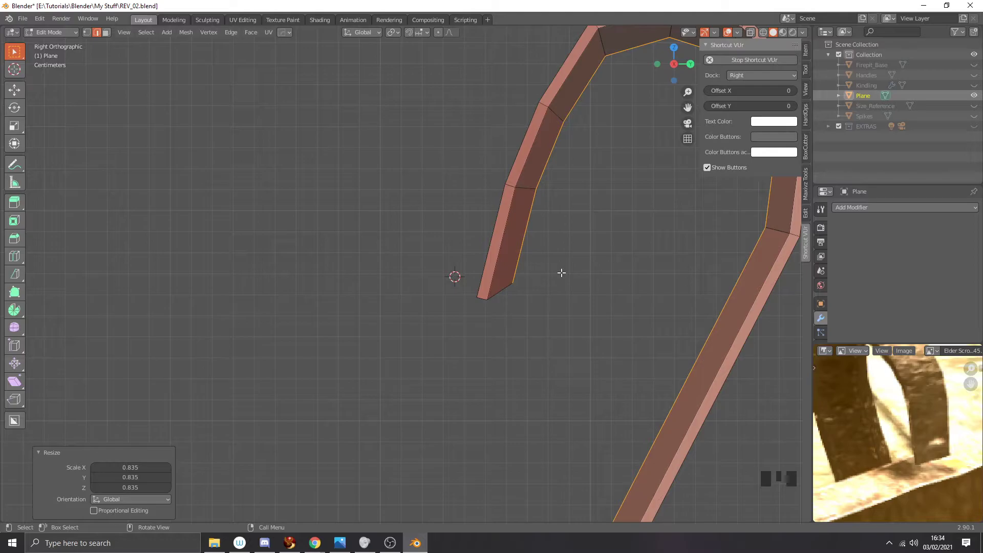
pyautogui.scroll(-5, 539, 330)
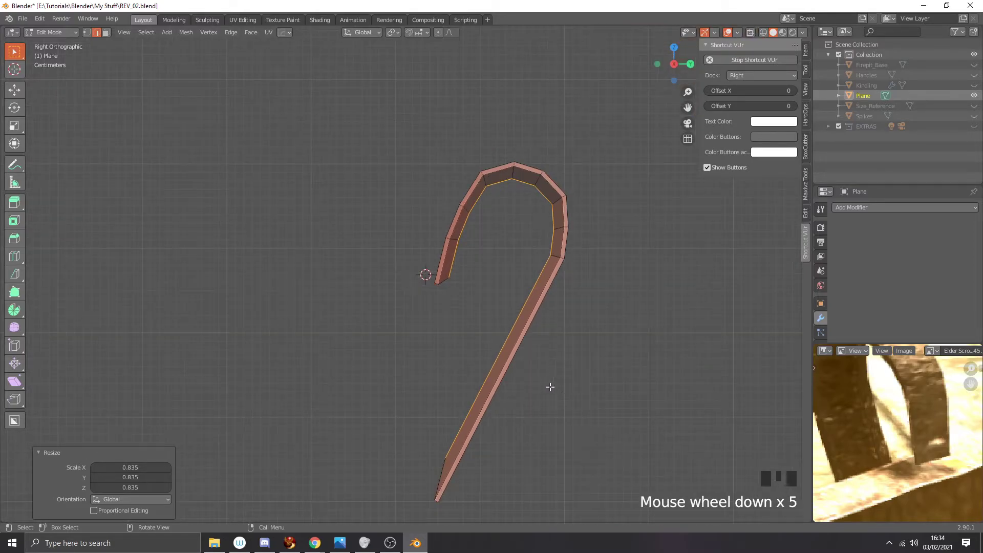
pyautogui.scroll(6, 512, 282)
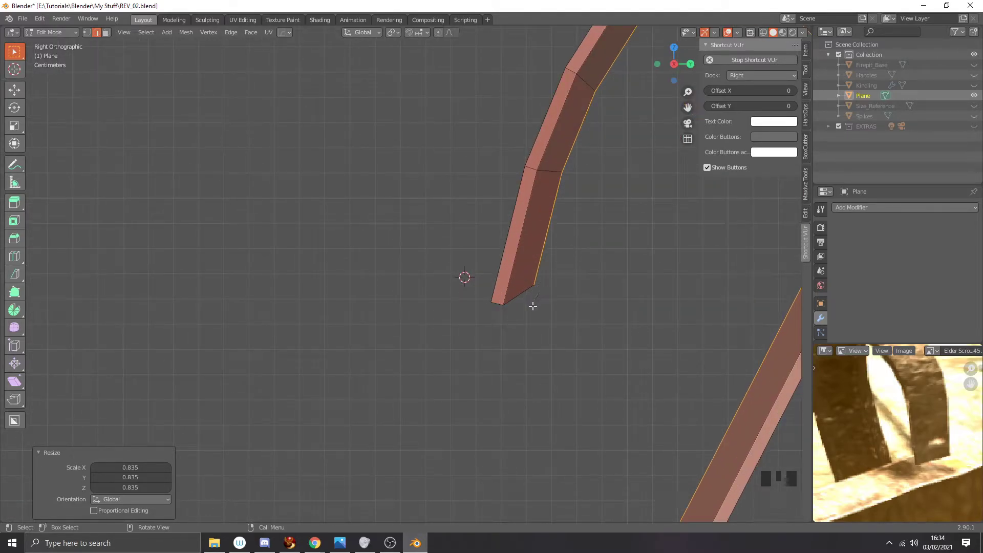
# Step: Select the outer vertices at the strap's inner tip in vertex mode with X-ray enabled
pyautogui.press('Tab')
pyautogui.press('Tab')
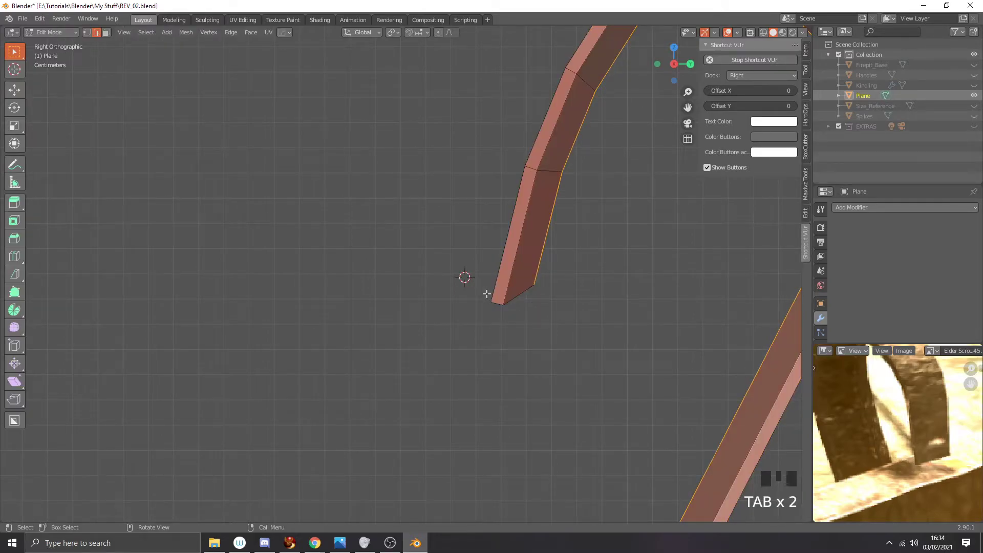
pyautogui.press('1')
pyautogui.hotkey('alt', 'z')
pyautogui.moveTo(514, 325); pyautogui.dragTo(483, 292)
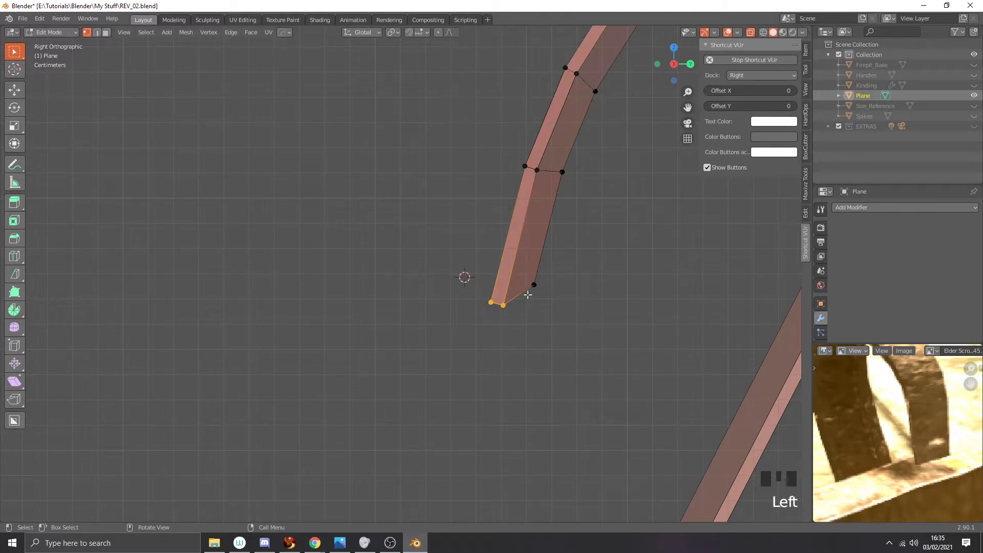
# Step: Try to edge-slide the inner tip's outer vertices to the ridge's end vertex using Vertex snapping
pyautogui.click(427, 33)
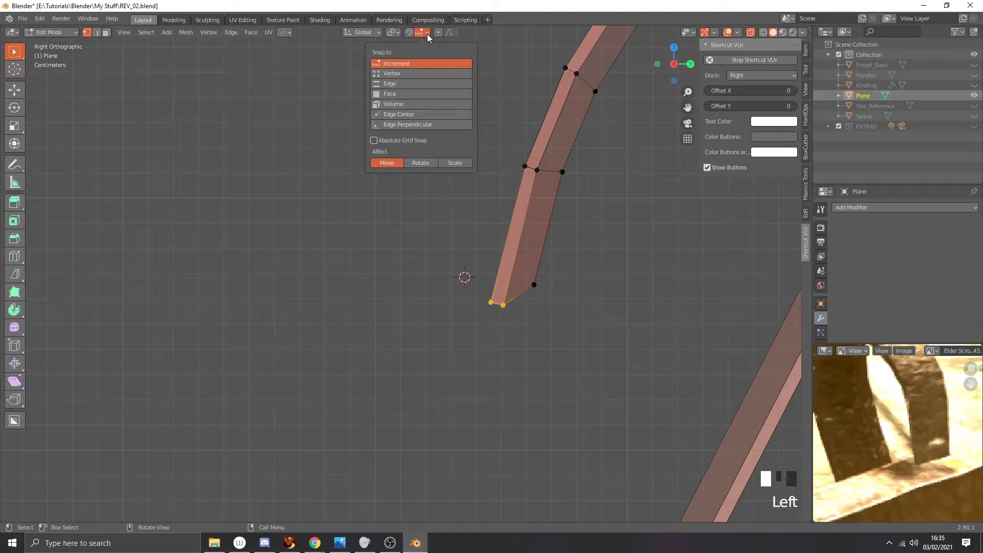
pyautogui.click(395, 75)
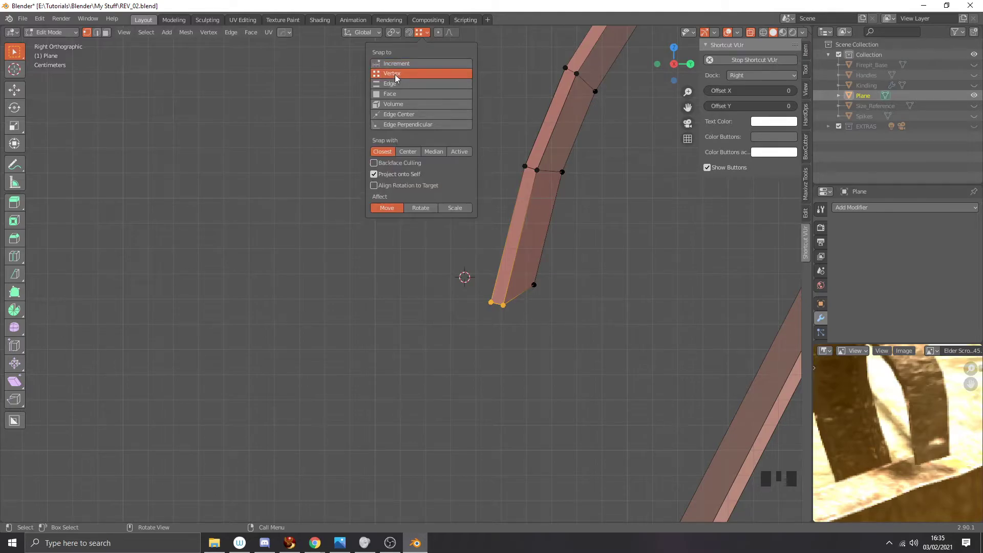
pyautogui.click(408, 31)
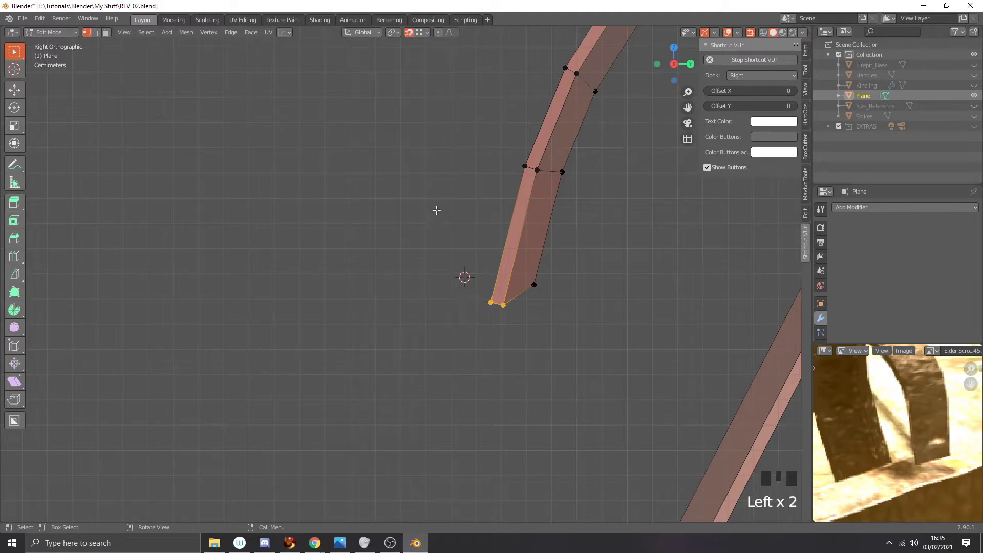
pyautogui.moveTo(510, 332); pyautogui.dragTo(477, 279)
pyautogui.press('g')
pyautogui.press('g')
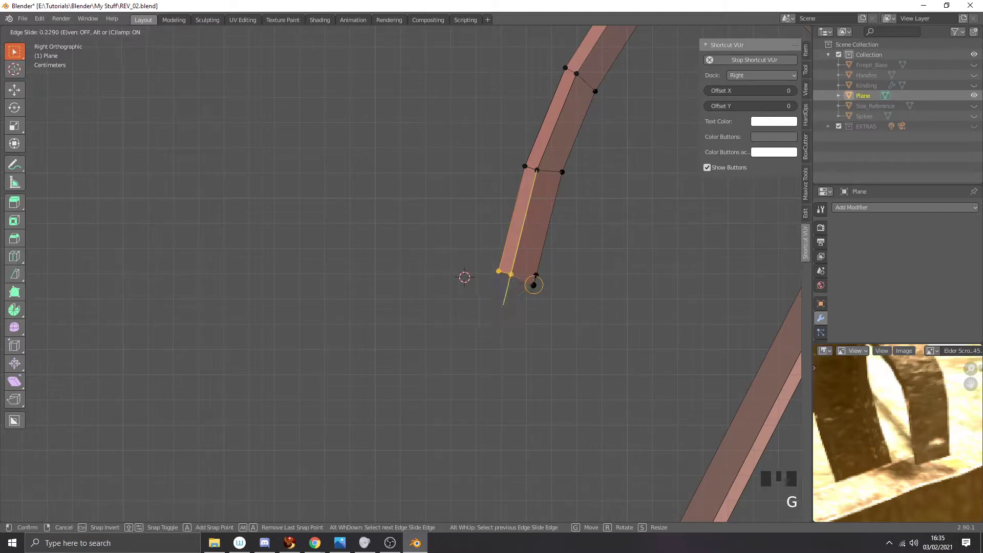
pyautogui.click(533, 285)
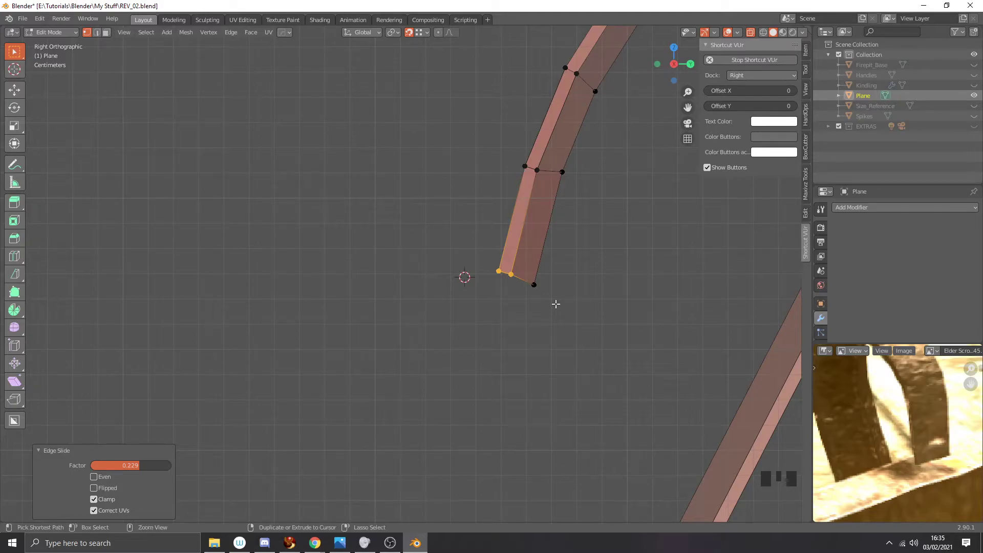
pyautogui.hotkey('ctrl', 'z')
pyautogui.hotkey('ctrl', 'z')
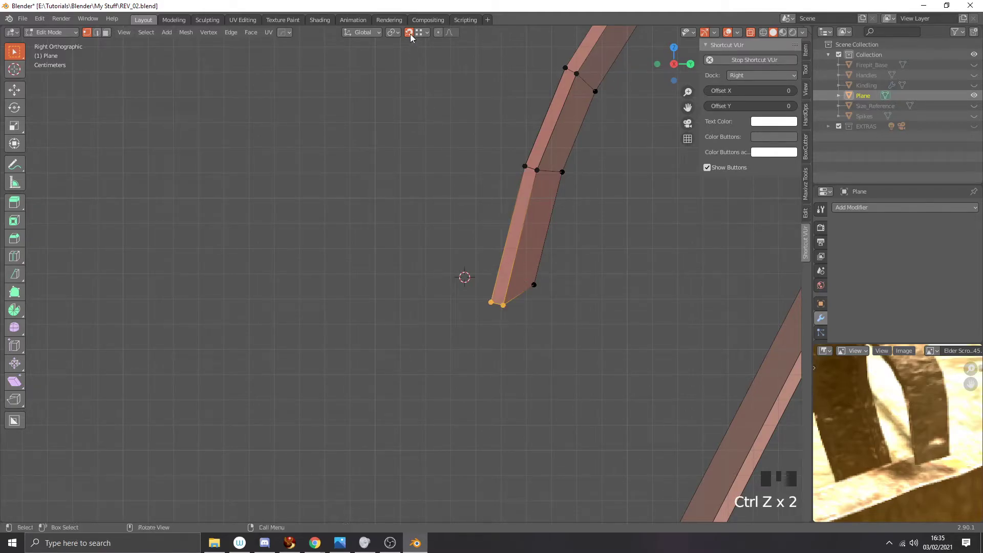
# Step: Turn snapping off and edge-slide the inner tip's outer vertices by about 0.21 to line up with the ridge's end
pyautogui.click(489, 247)
pyautogui.press('g')
pyautogui.press('g')
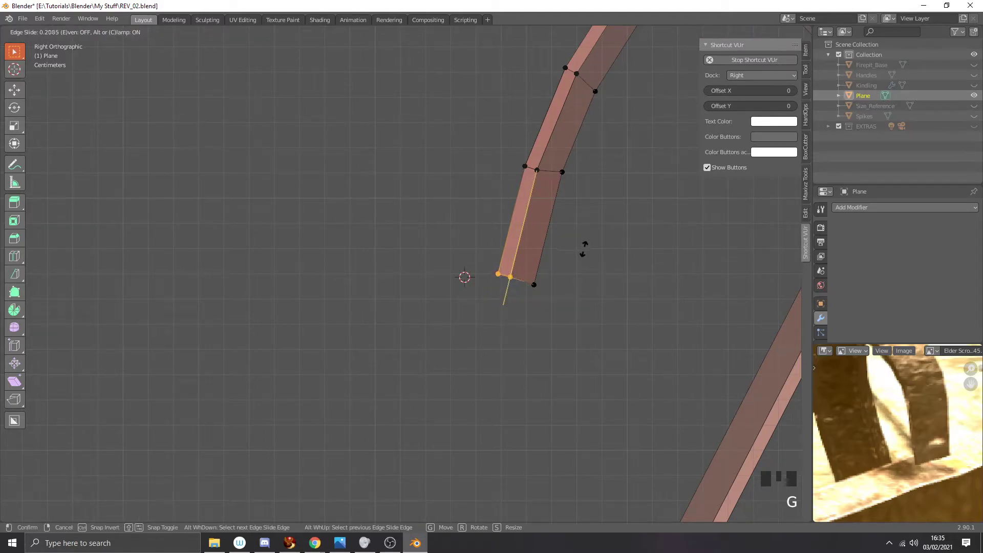
pyautogui.click(583, 249)
pyautogui.moveTo(576, 253); pyautogui.dragTo(456, 288)
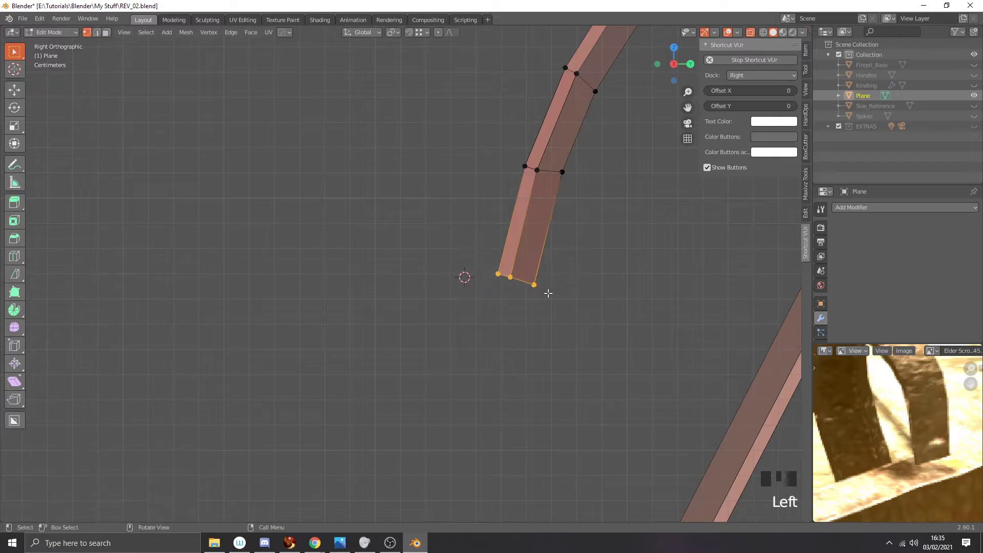
pyautogui.scroll(2, 549, 289)
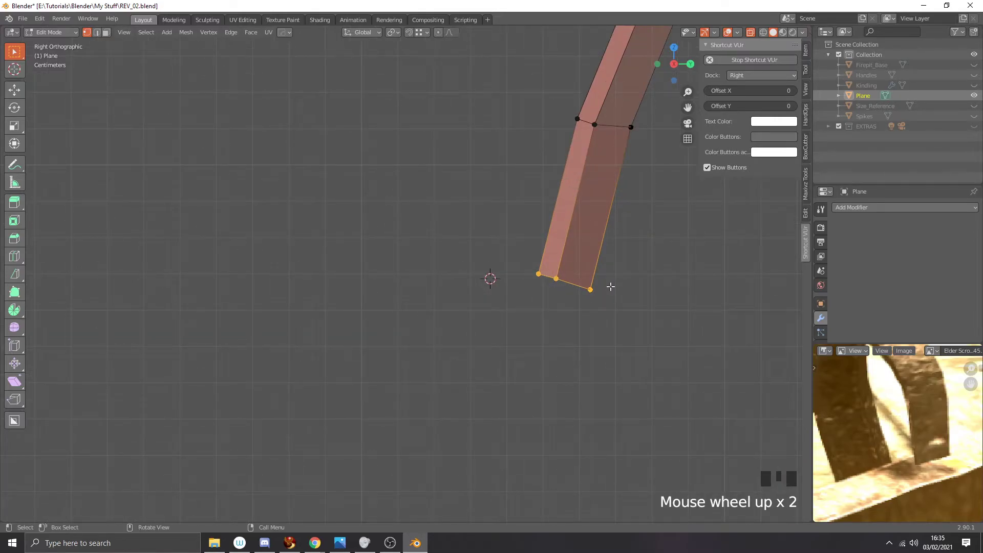
pyautogui.scroll(-4, 538, 347)
# Step: Edge-slide the outer vertices at the strap's lower tip by about 0.157 to line up with the ridge's end
pyautogui.keyDown('shift'); pyautogui.moveTo(537, 347); pyautogui.dragTo(467, 347, button='middle'); pyautogui.keyUp('shift')
pyautogui.moveTo(444, 432); pyautogui.dragTo(506, 493)
pyautogui.moveTo(467, 345); pyautogui.dragTo(512, 397)
pyautogui.moveTo(536, 484); pyautogui.dragTo(478, 434)
pyautogui.press('g')
pyautogui.press('g')
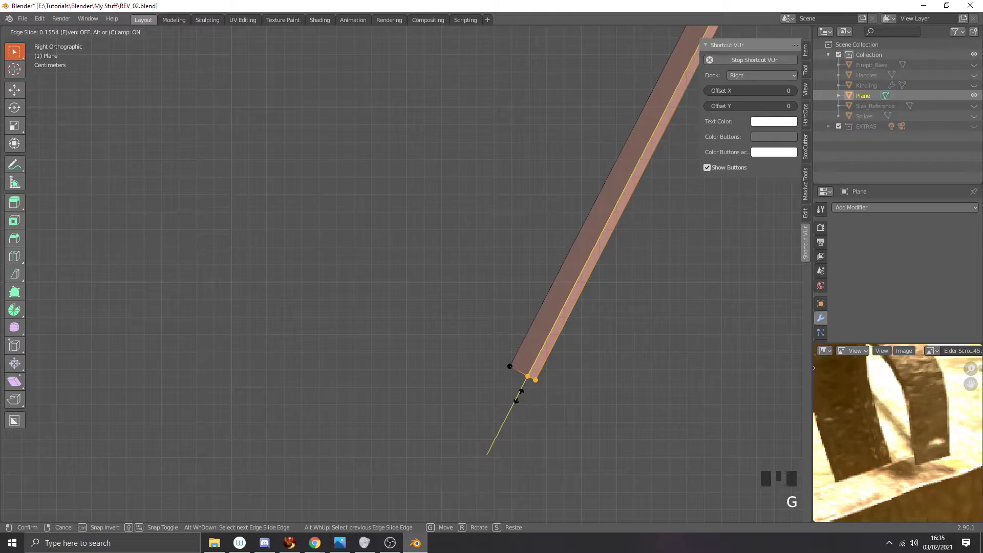
pyautogui.click(520, 395)
# Step: Flatten all the vertices at the strap's inner tip by scaling them to 0 along Z
pyautogui.scroll(-3, 520, 394)
pyautogui.keyDown('shift'); pyautogui.moveTo(518, 301); pyautogui.dragTo(500, 335, button='middle'); pyautogui.keyUp('shift')
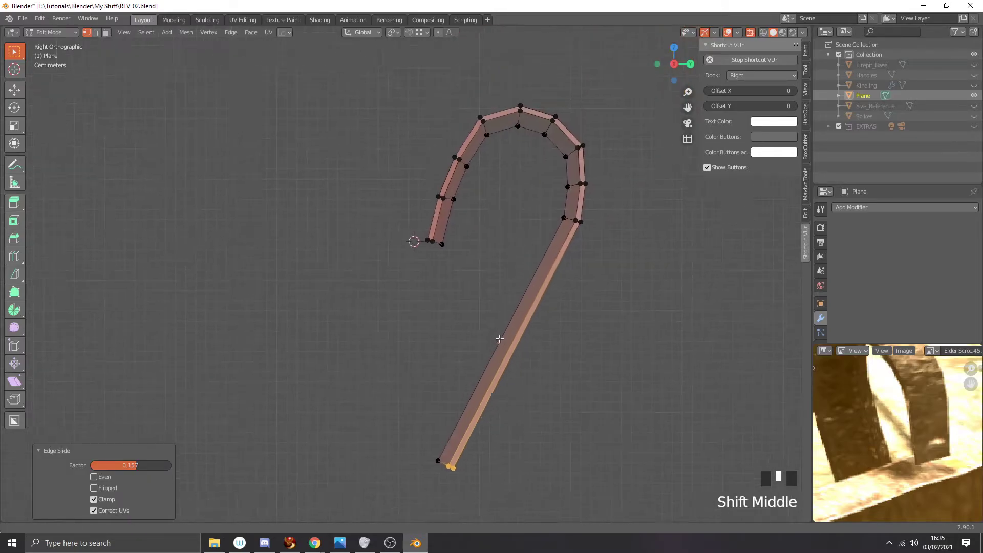
pyautogui.scroll(2, 471, 274)
pyautogui.moveTo(472, 275); pyautogui.dragTo(427, 237)
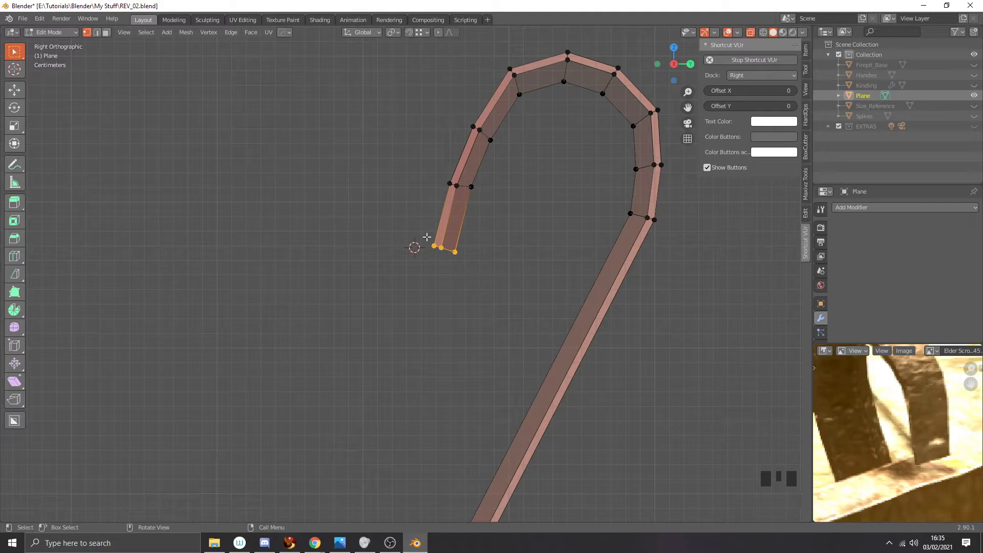
pyautogui.press('s')
pyautogui.press('z')
pyautogui.press('0')
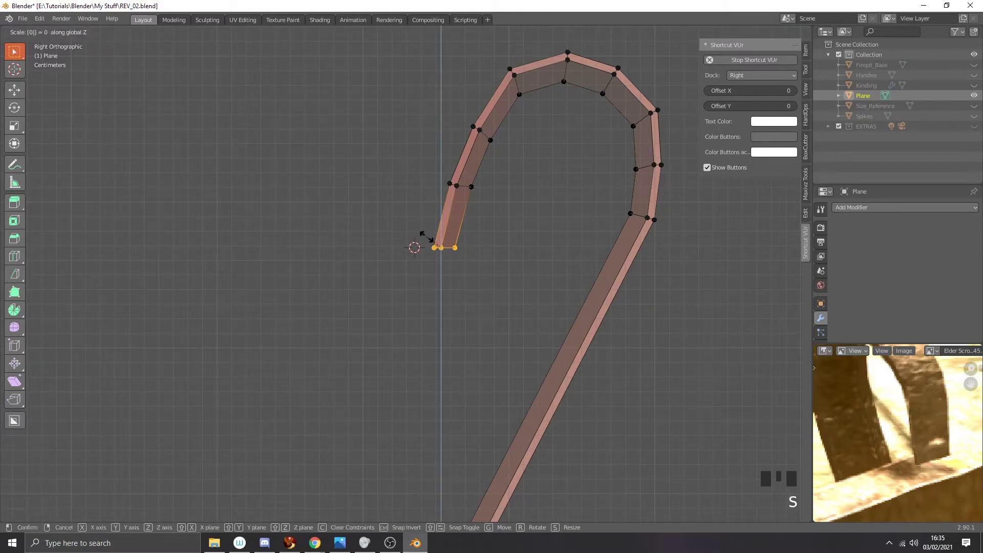
pyautogui.click(426, 238)
# Step: Nudge the strap's inner tip vertices by about -0.0008 m along Y, and return to Object mode with X-ray off
pyautogui.scroll(4, 440, 246)
pyautogui.scroll(-1, 461, 231)
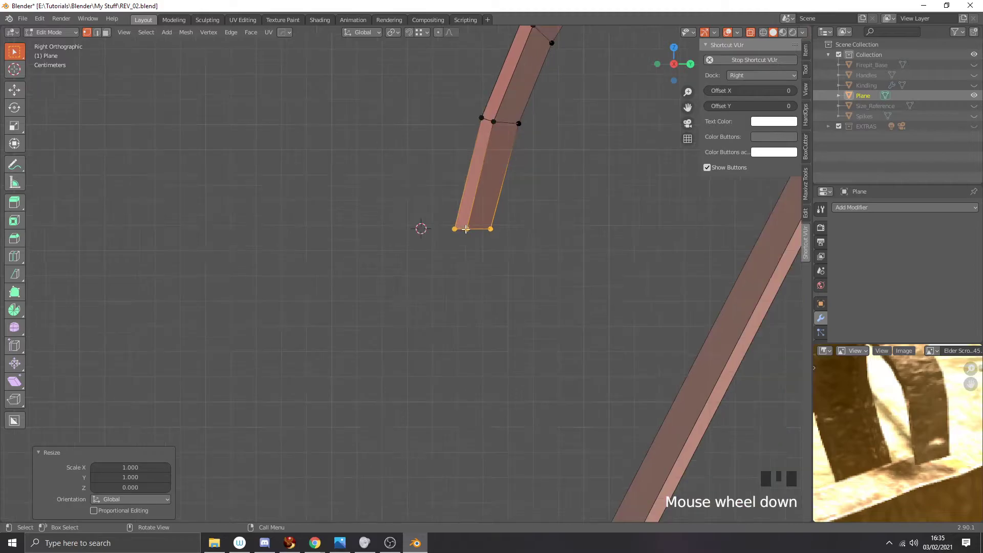
pyautogui.press('g')
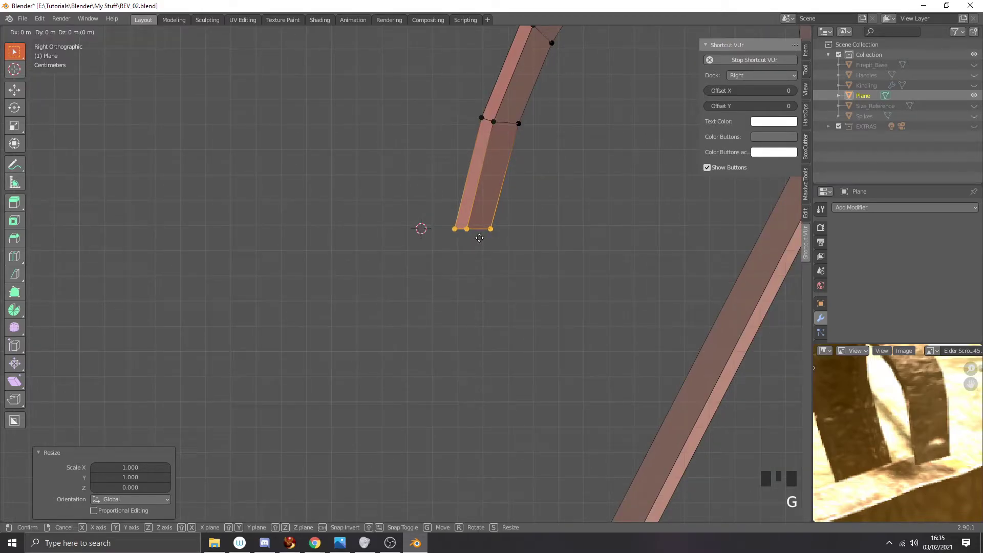
pyautogui.press('y')
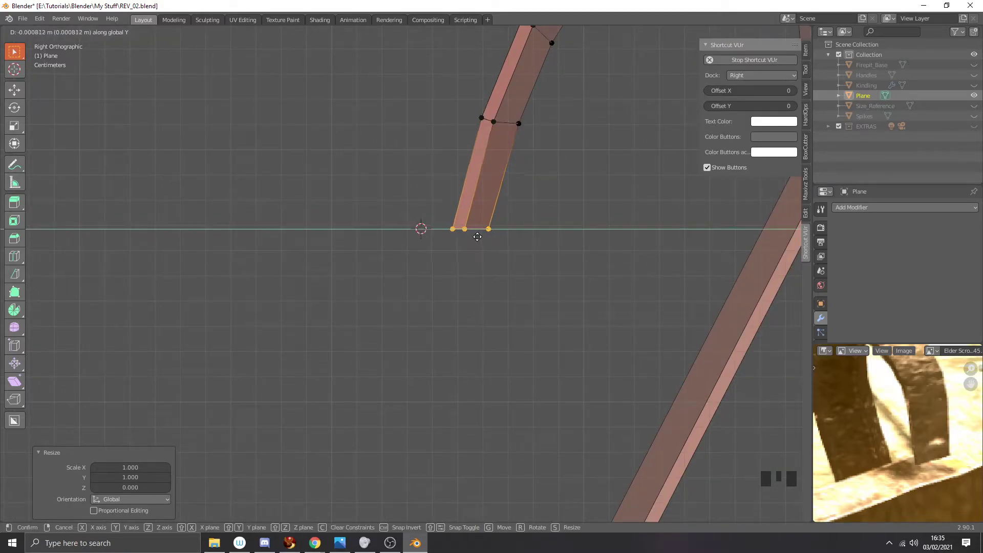
pyautogui.click(478, 237)
pyautogui.scroll(-4, 477, 236)
pyautogui.moveTo(479, 248); pyautogui.dragTo(438, 266, button='middle')
pyautogui.press('Tab')
pyautogui.hotkey('alt', 'z')
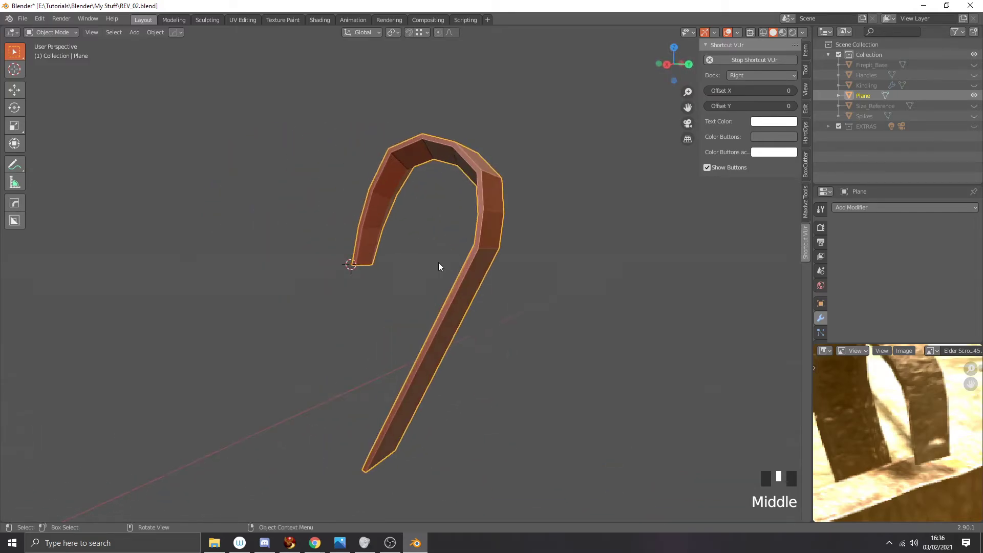
# Step: Unhide all the firepit objects, hide only the handles and select the strap again
pyautogui.scroll(-2, 438, 266)
pyautogui.hotkey('alt', 'h')
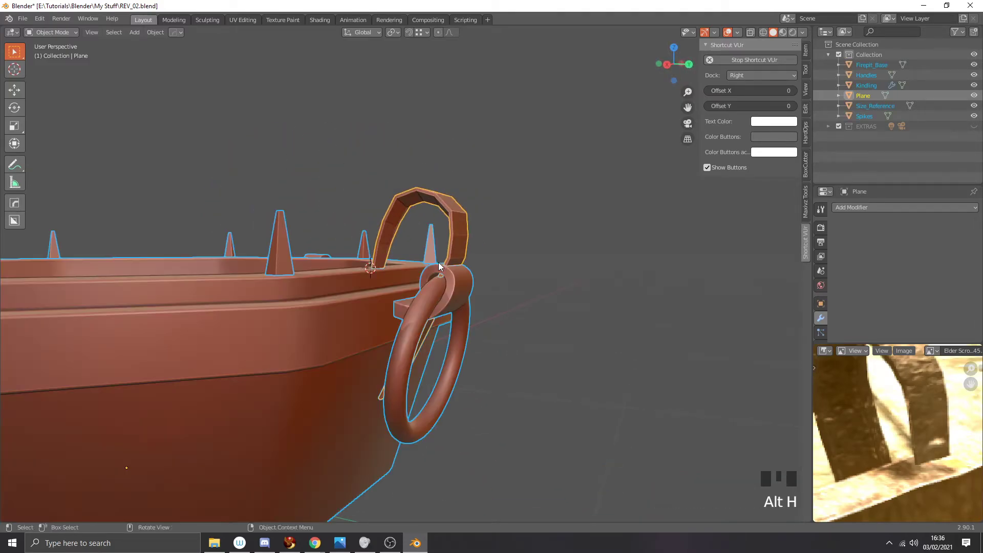
pyautogui.moveTo(438, 266); pyautogui.dragTo(438, 293, button='middle')
pyautogui.scroll(-2, 454, 298)
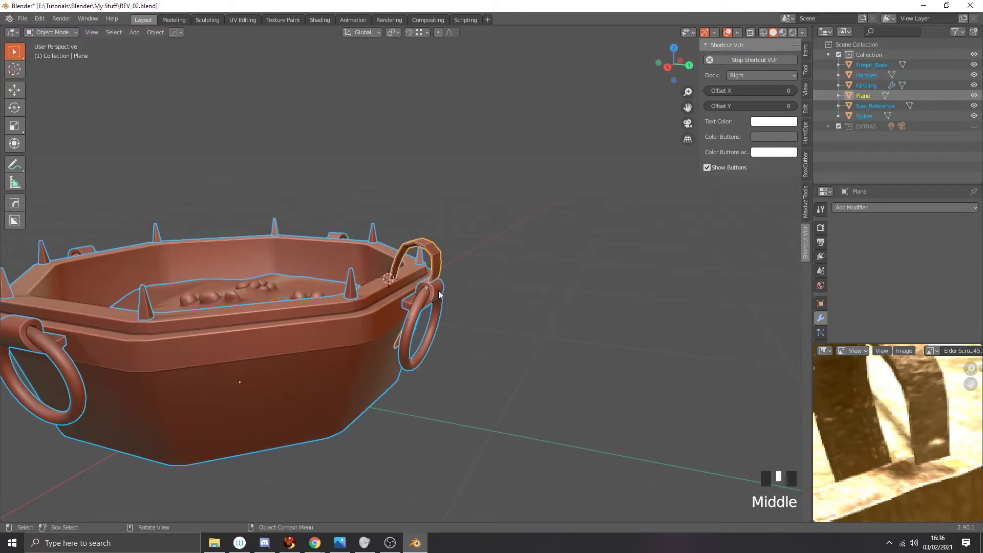
pyautogui.click(439, 294)
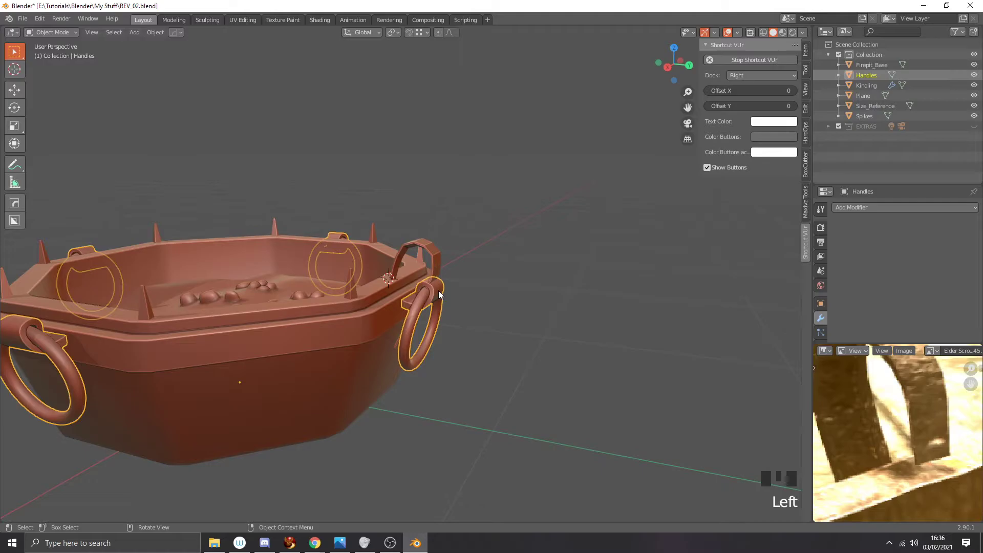
pyautogui.press('h')
pyautogui.scroll(2, 438, 290)
pyautogui.moveTo(438, 290); pyautogui.dragTo(458, 278, button='middle')
pyautogui.click(458, 278)
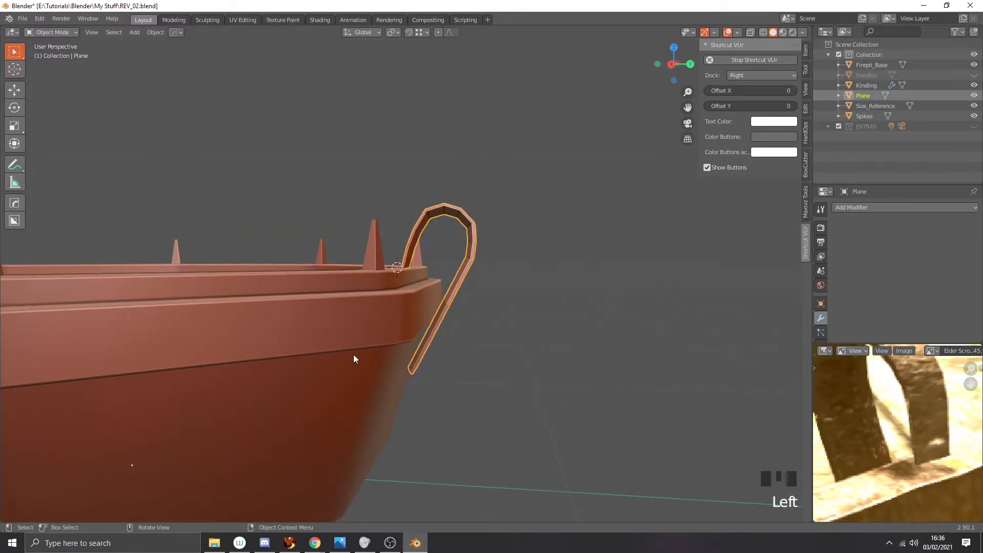
# Step: Move the strap's lower tip vertices against the bowl's side wall, by about -0.035 m in Y and -0.061 m in Z
pyautogui.press('KP_3')
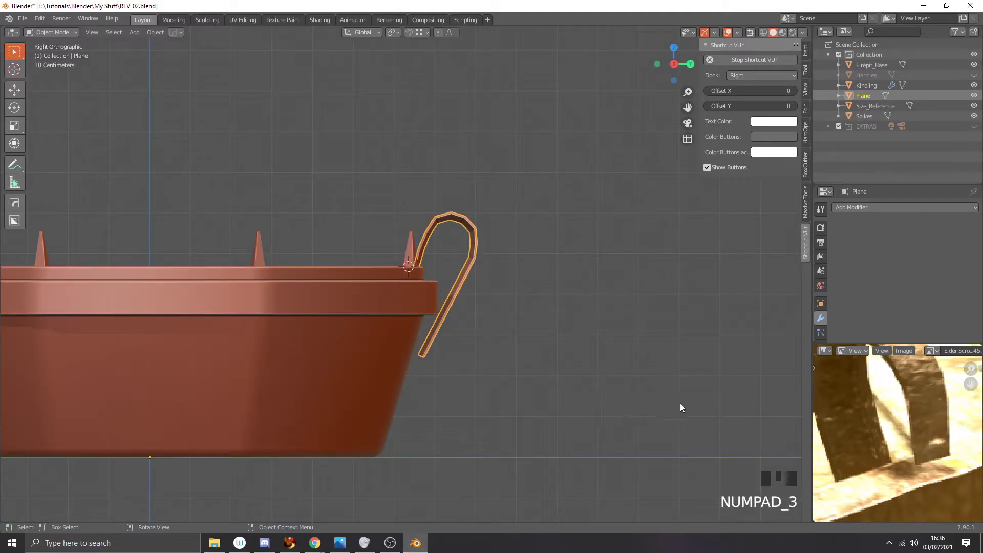
pyautogui.scroll(-9, 867, 425)
pyautogui.moveTo(871, 435); pyautogui.dragTo(837, 508, button='middle')
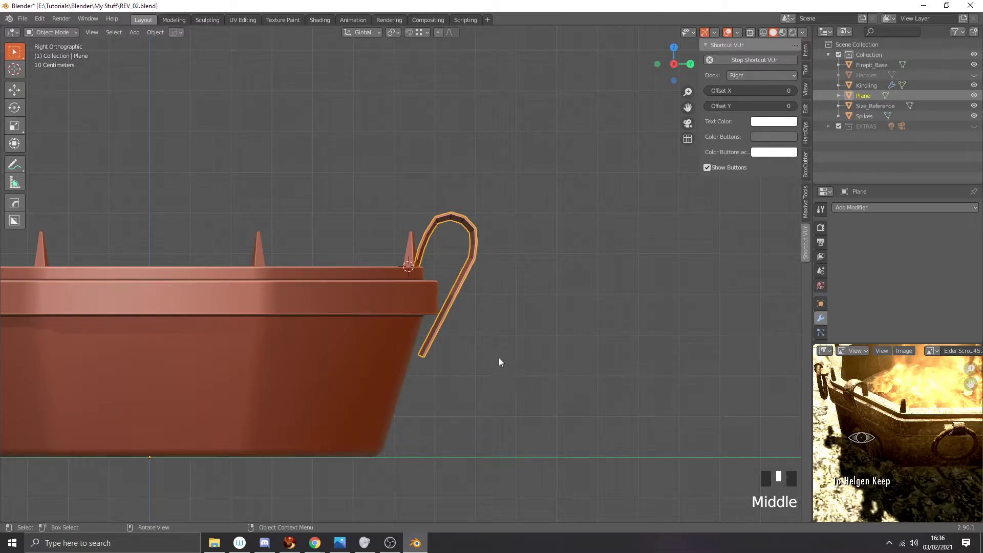
pyautogui.scroll(3, 496, 355)
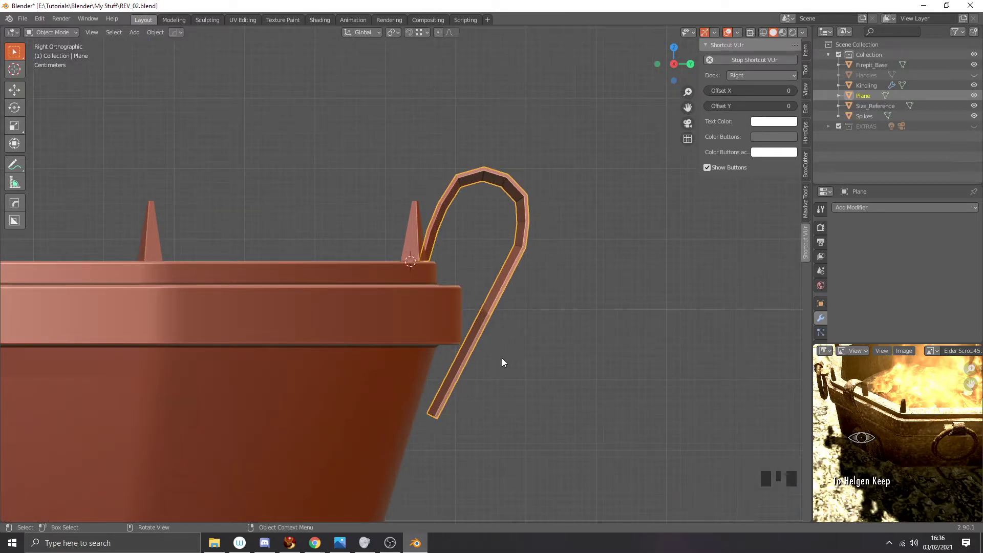
pyautogui.keyDown('shift'); pyautogui.moveTo(502, 358); pyautogui.dragTo(534, 306, button='middle'); pyautogui.keyUp('shift')
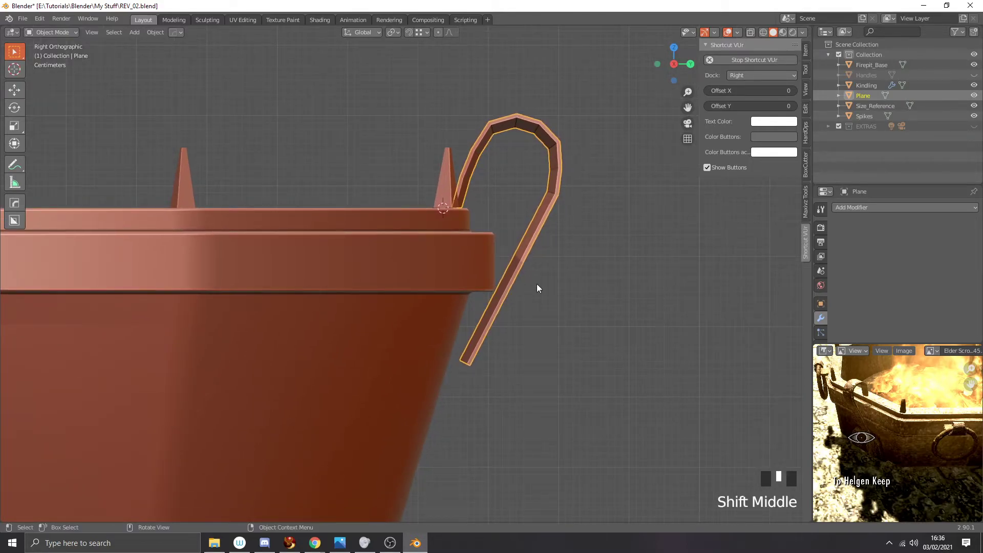
pyautogui.scroll(2, 534, 287)
pyautogui.keyDown('shift'); pyautogui.moveTo(522, 318); pyautogui.dragTo(536, 277, button='middle'); pyautogui.keyUp('shift')
pyautogui.press('Tab')
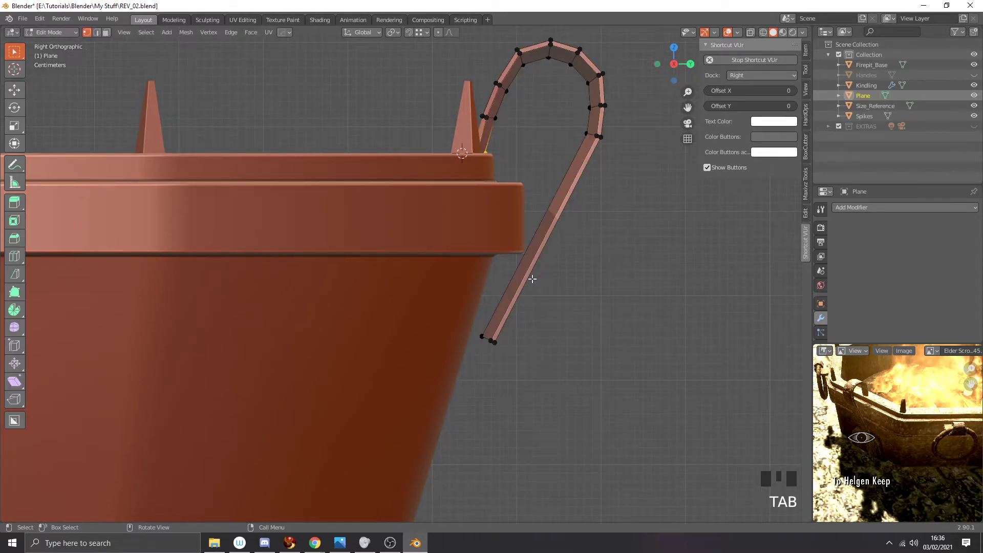
pyautogui.hotkey('alt', 'z')
pyautogui.moveTo(464, 295); pyautogui.dragTo(527, 369)
pyautogui.keyDown('shift'); pyautogui.moveTo(527, 369); pyautogui.dragTo(577, 294, button='middle'); pyautogui.keyUp('shift')
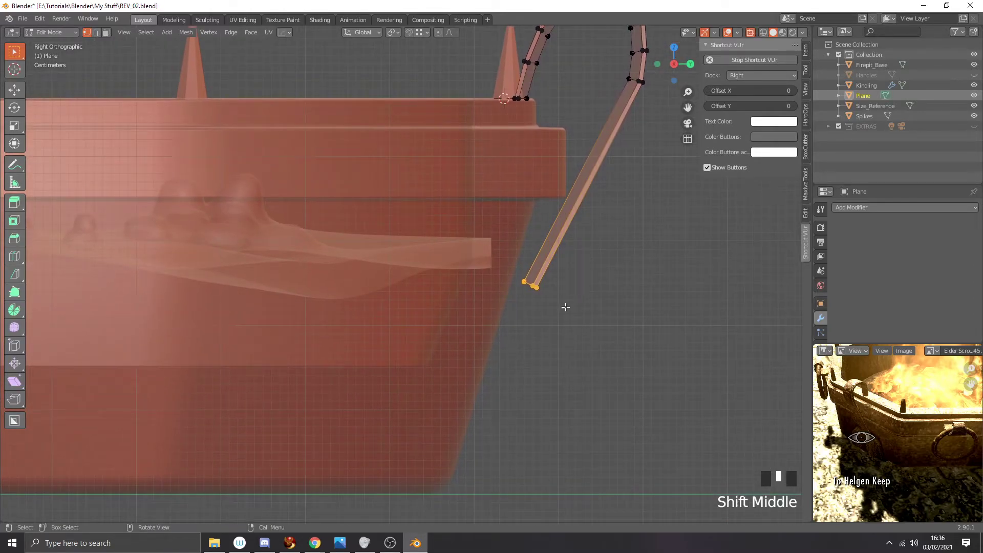
pyautogui.press('g')
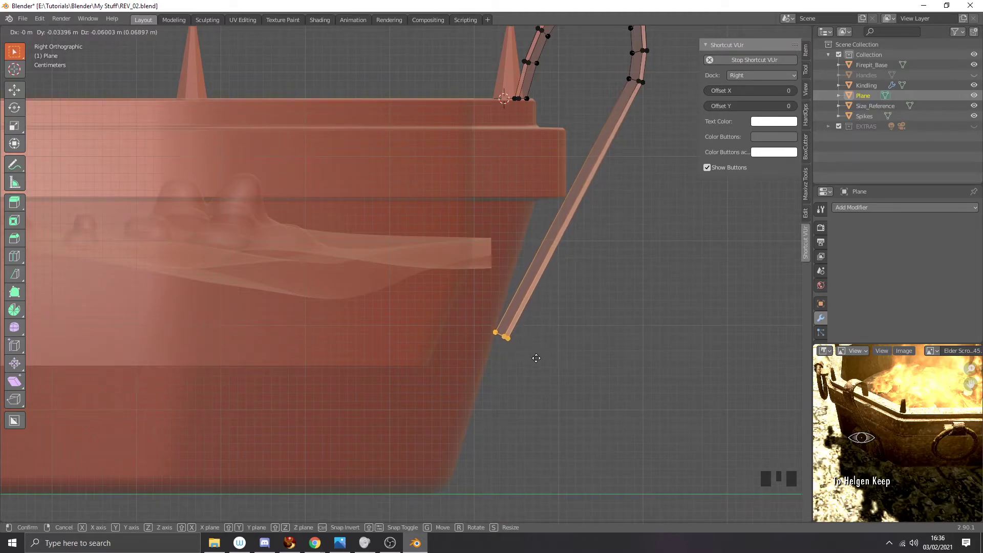
pyautogui.click(536, 359)
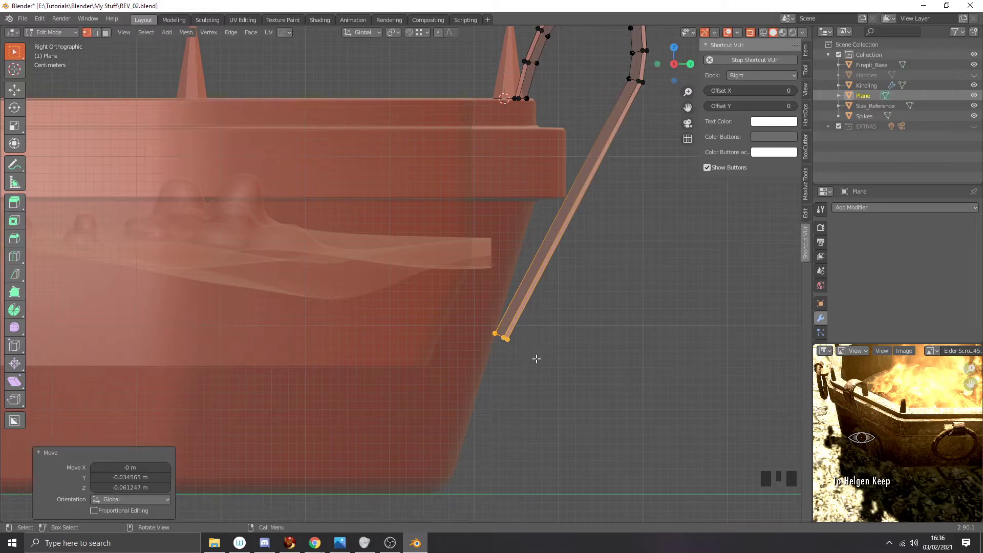
# Step: Return to Object mode and isolate the strap by inverting the selection and hiding all the other objects
pyautogui.scroll(-2, 536, 358)
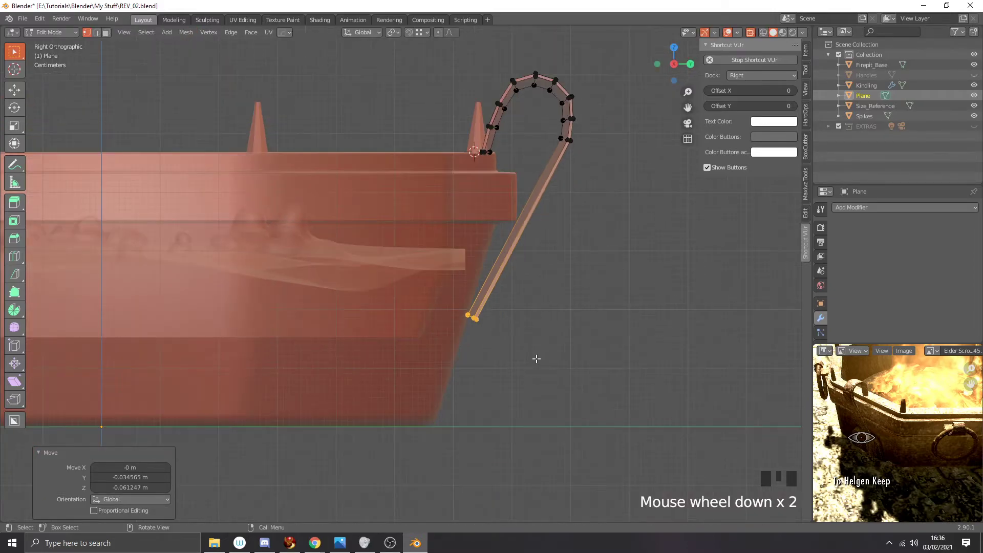
pyautogui.scroll(-1, 540, 353)
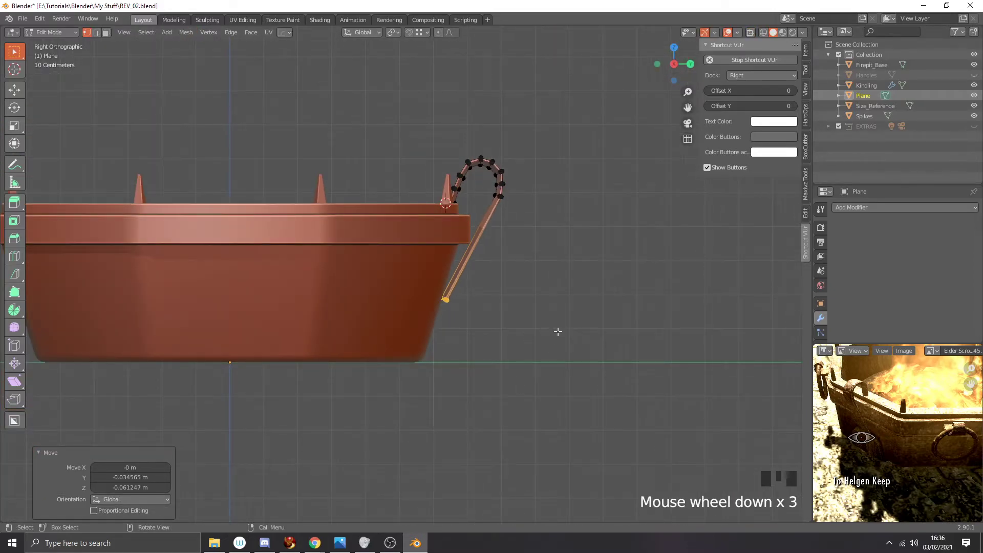
pyautogui.moveTo(557, 332); pyautogui.dragTo(506, 351, button='middle')
pyautogui.scroll(-3, 506, 350)
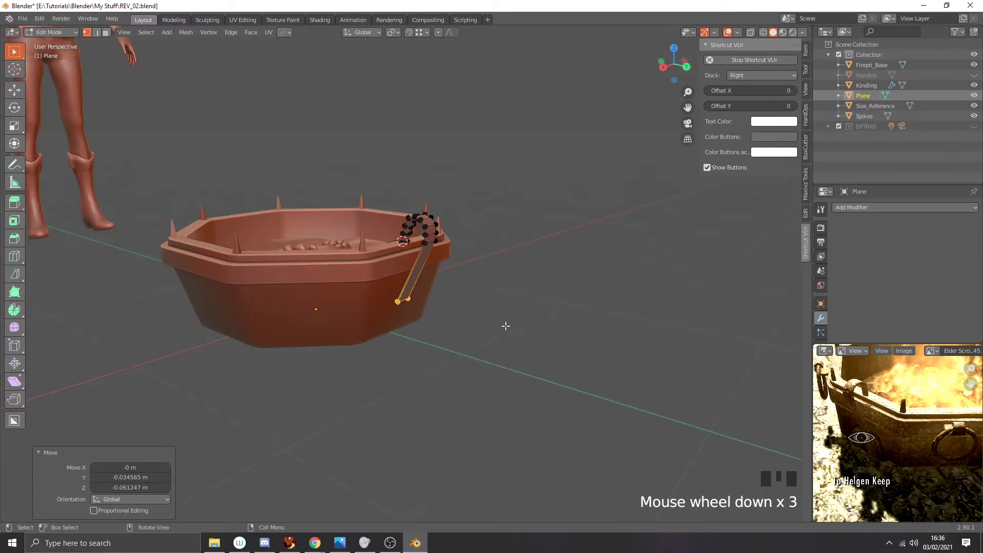
pyautogui.press('Tab')
pyautogui.scroll(2, 471, 244)
pyautogui.scroll(3, 471, 241)
pyautogui.moveTo(471, 225)
pyautogui.mouseDown(button='middle')
pyautogui.moveTo(468, 215)
pyautogui.moveTo(478, 225)
pyautogui.mouseUp(button='middle')
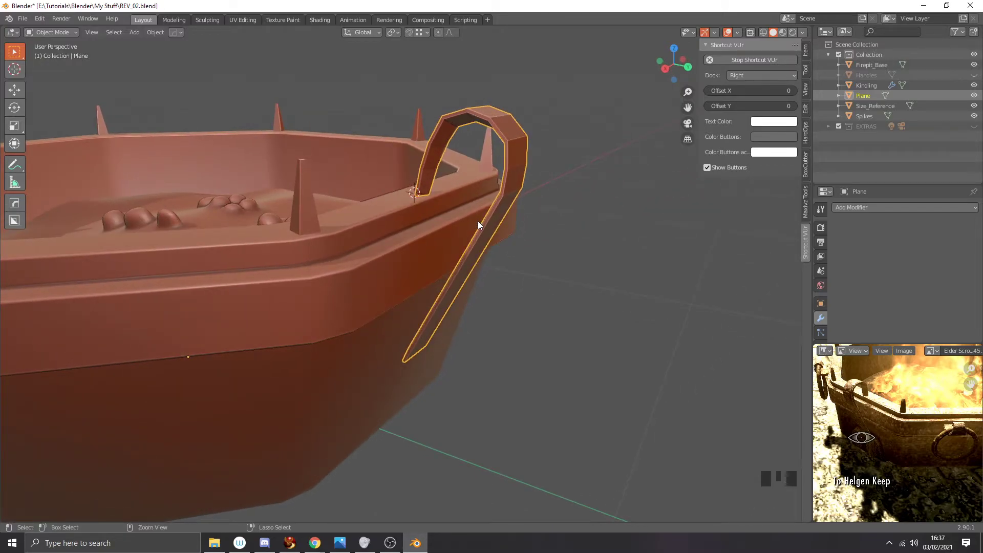
pyautogui.hotkey('ctrl', 'i')
pyautogui.press('h')
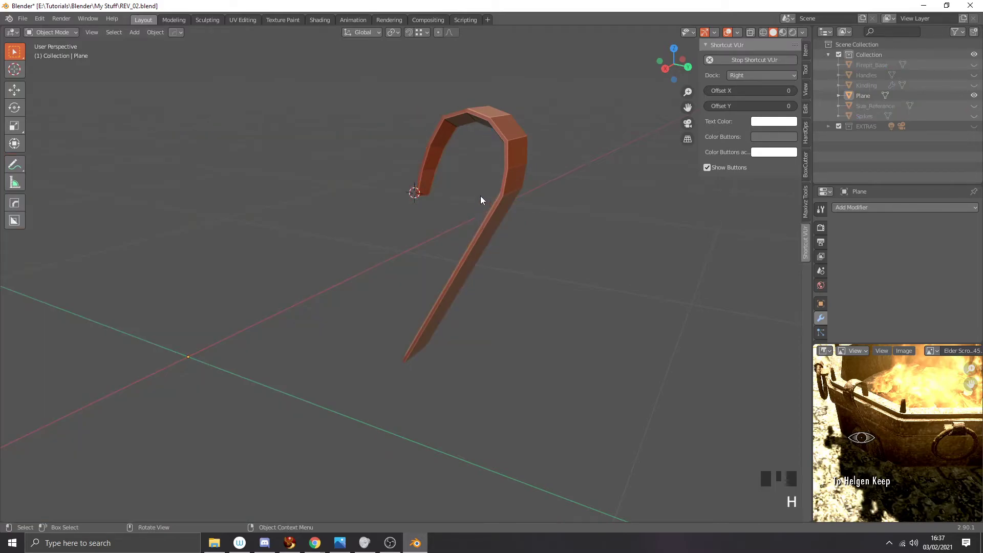
# Step: Add a lengthwise loop cut on the strap's ridged inner face, slid close to one side edge at a factor of -0.916
pyautogui.moveTo(481, 197); pyautogui.dragTo(505, 283, button='middle')
pyautogui.scroll(1, 563, 225)
pyautogui.scroll(1, 540, 245)
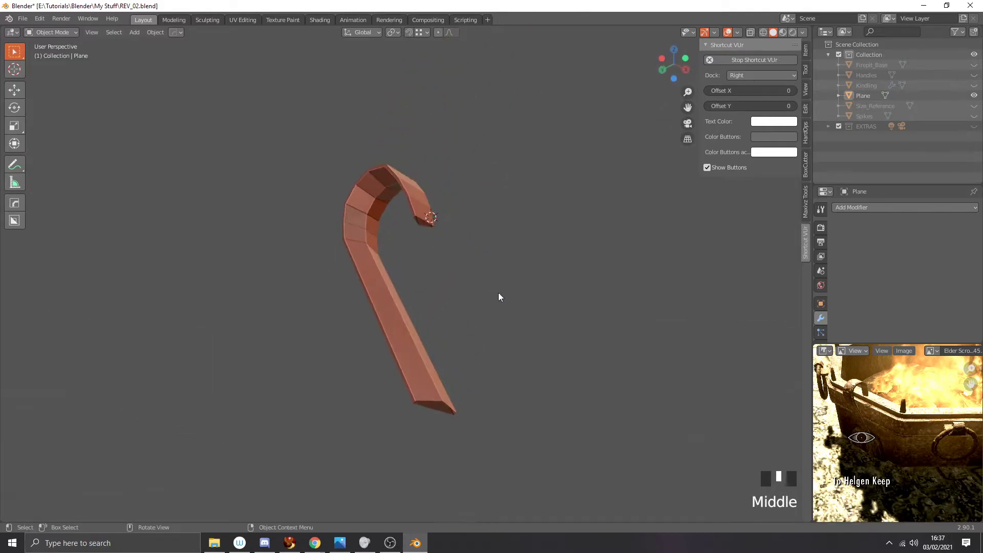
pyautogui.scroll(2, 425, 361)
pyautogui.keyDown('shift'); pyautogui.moveTo(425, 362); pyautogui.dragTo(428, 322, button='middle'); pyautogui.keyUp('shift')
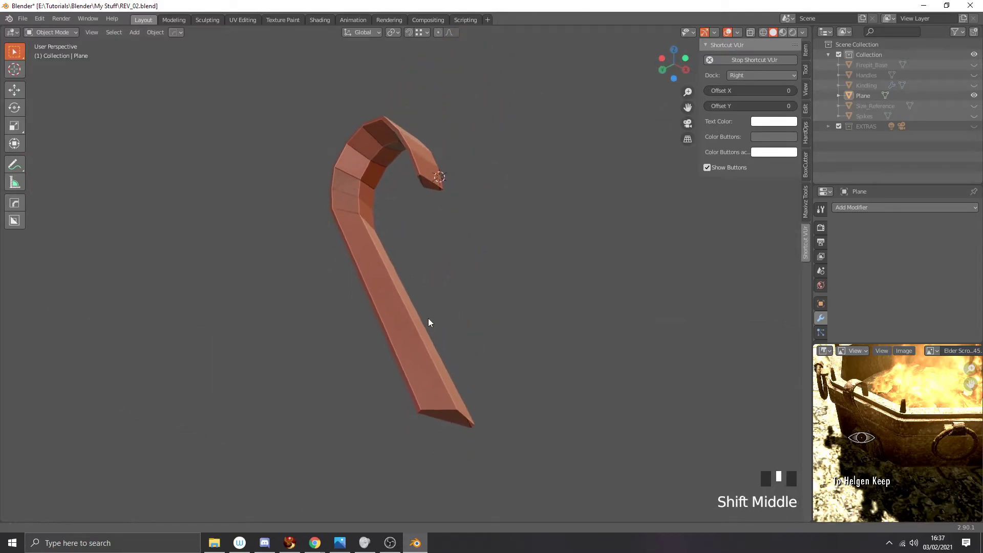
pyautogui.scroll(2, 423, 404)
pyautogui.click(426, 414)
pyautogui.press('Tab')
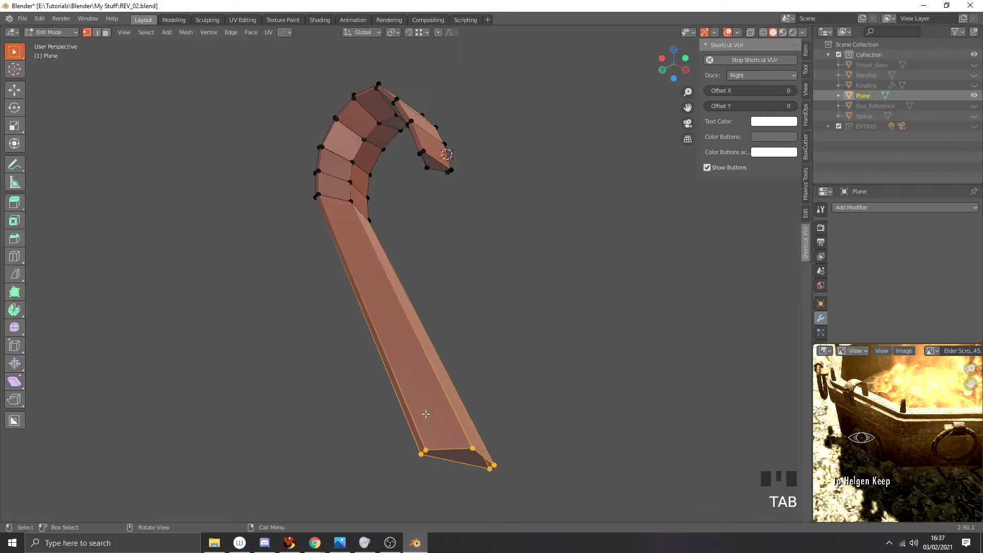
pyautogui.hotkey('ctrl', 'r')
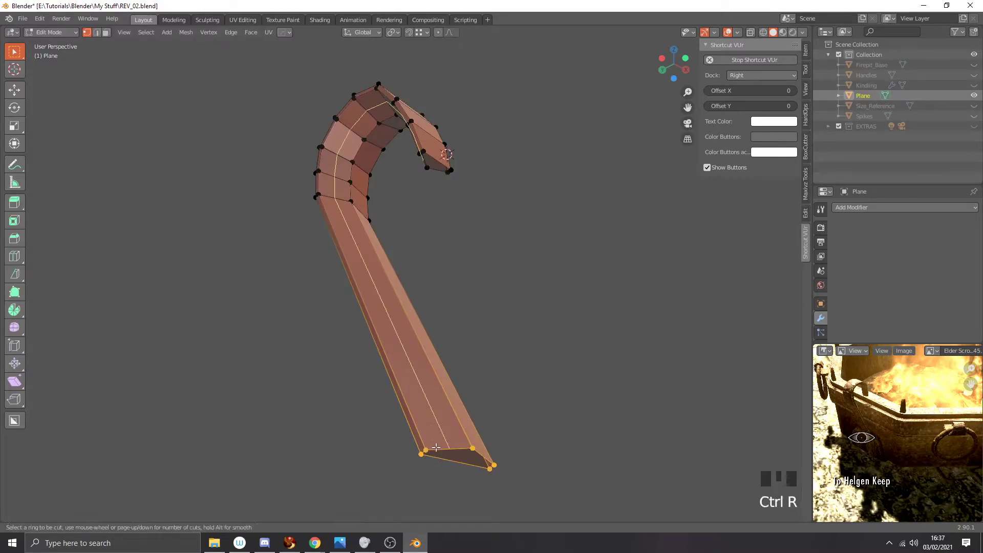
pyautogui.click(407, 125)
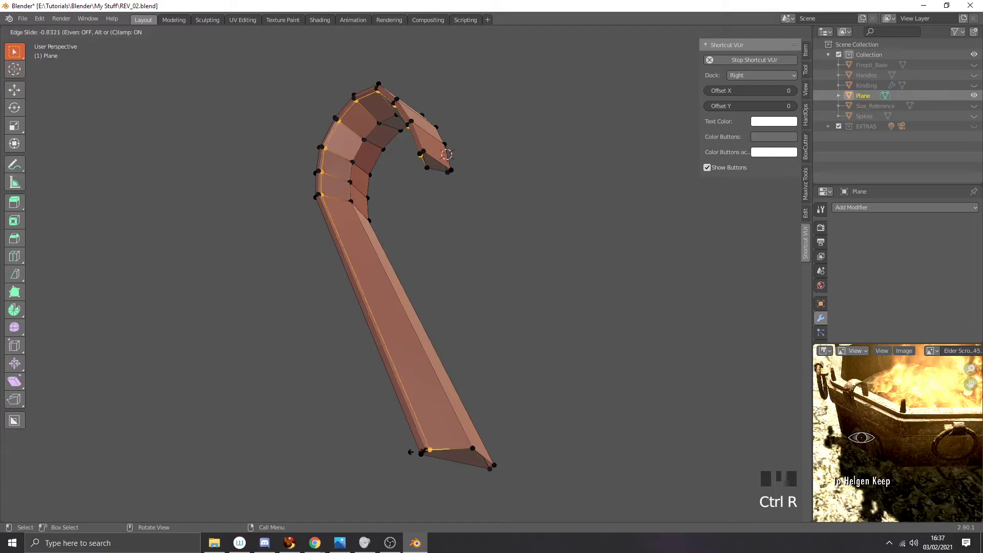
pyautogui.click(415, 452)
# Step: Add a matching lengthwise loop cut on the other half of the ridged face, slid to its edge at a factor of 0.937
pyautogui.moveTo(415, 452); pyautogui.dragTo(482, 404, button='middle')
pyautogui.keyDown('shift'); pyautogui.moveTo(575, 373); pyautogui.dragTo(340, 336, button='middle'); pyautogui.keyUp('shift')
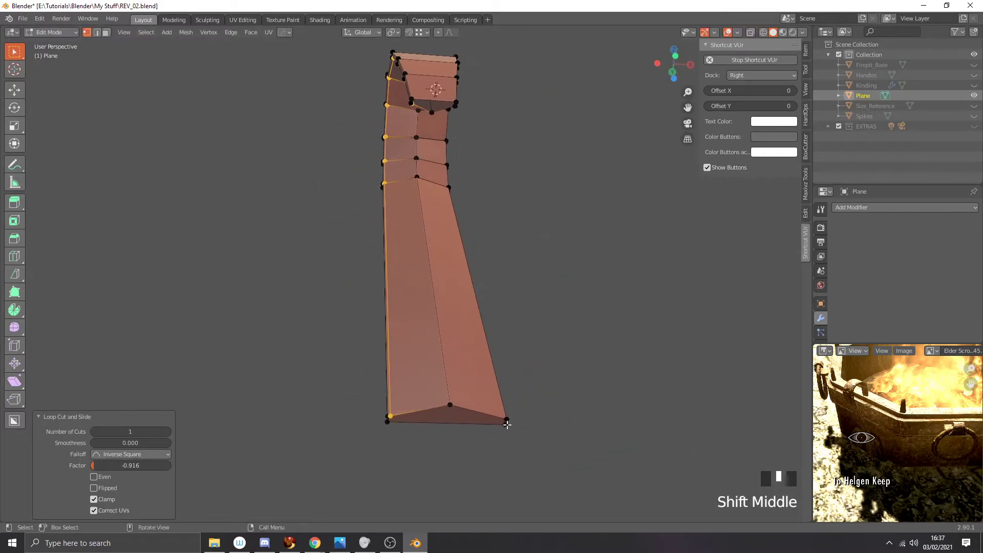
pyautogui.keyDown('shift'); pyautogui.moveTo(530, 411); pyautogui.dragTo(464, 402, button='middle'); pyautogui.keyUp('shift')
pyautogui.hotkey('ctrl', 'r')
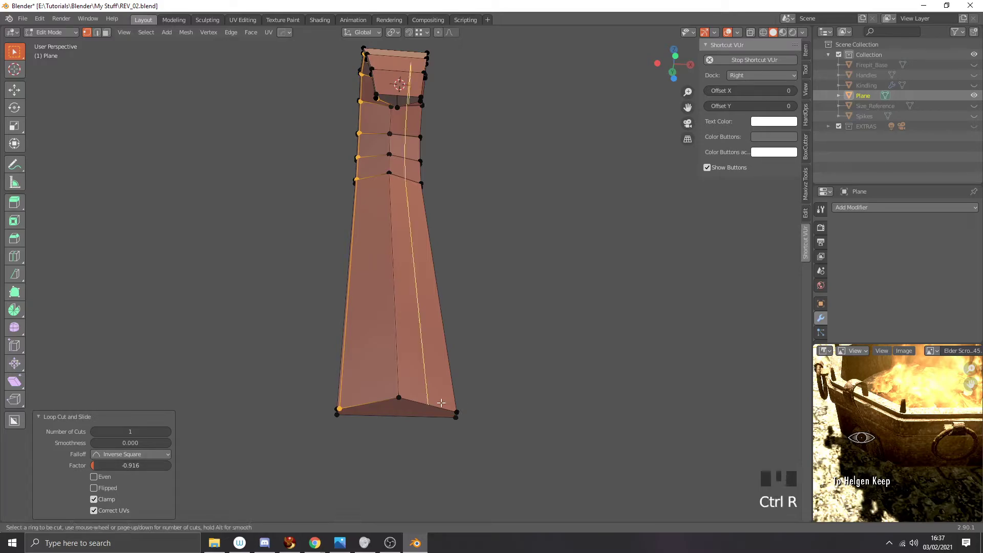
pyautogui.click(444, 402)
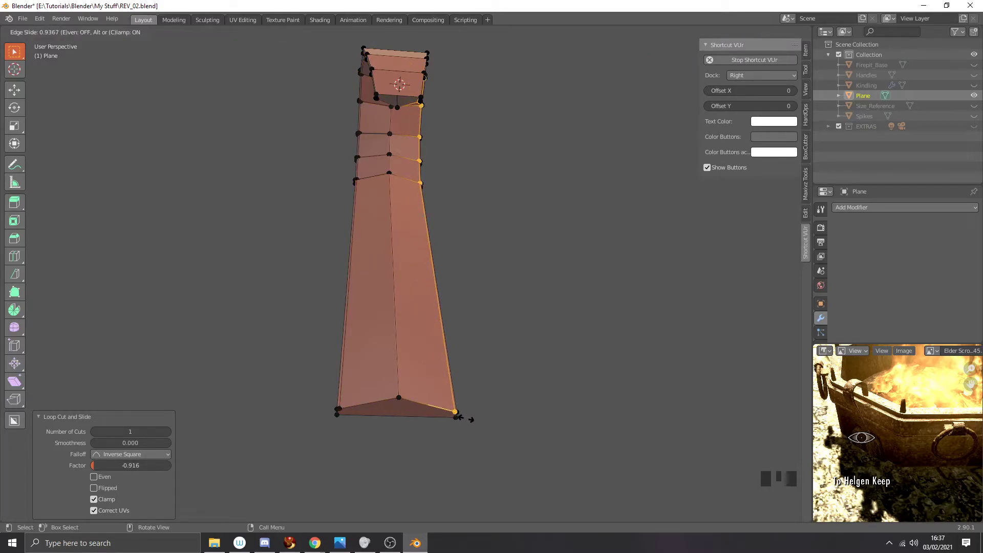
pyautogui.click(470, 419)
# Step: Add lengthwise loop cuts close to both side edges of the strap's flat outer face, at factors of -0.966 and 0.954
pyautogui.scroll(-2, 471, 420)
pyautogui.moveTo(471, 419); pyautogui.dragTo(507, 242, button='middle')
pyautogui.scroll(-2, 383, 173)
pyautogui.moveTo(383, 173); pyautogui.dragTo(471, 173, button='middle')
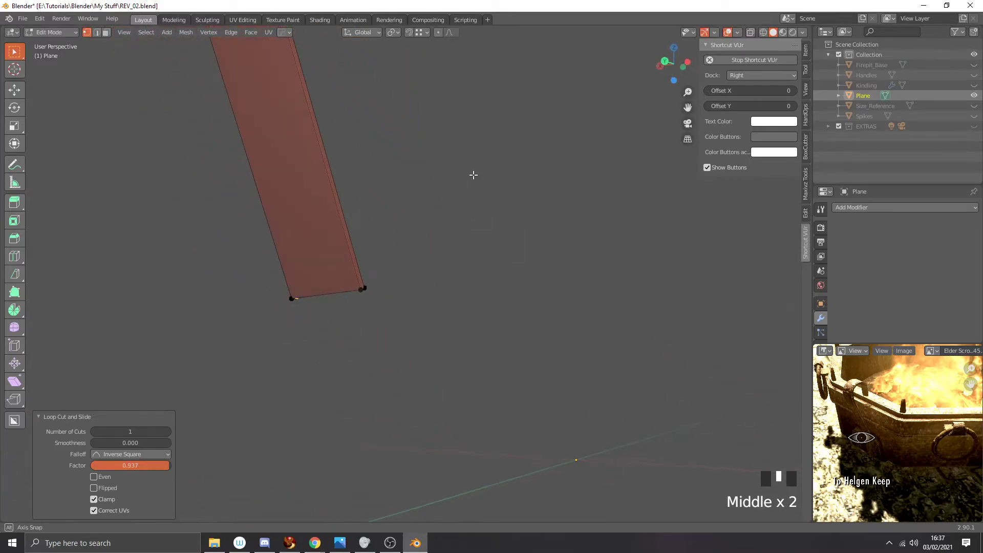
pyautogui.hotkey('ctrl', 'r')
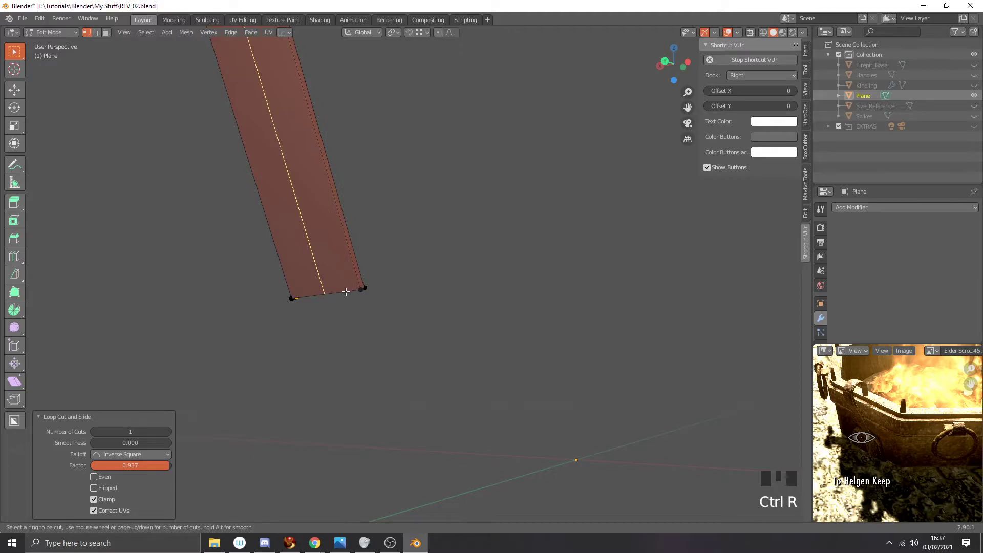
pyautogui.click(348, 288)
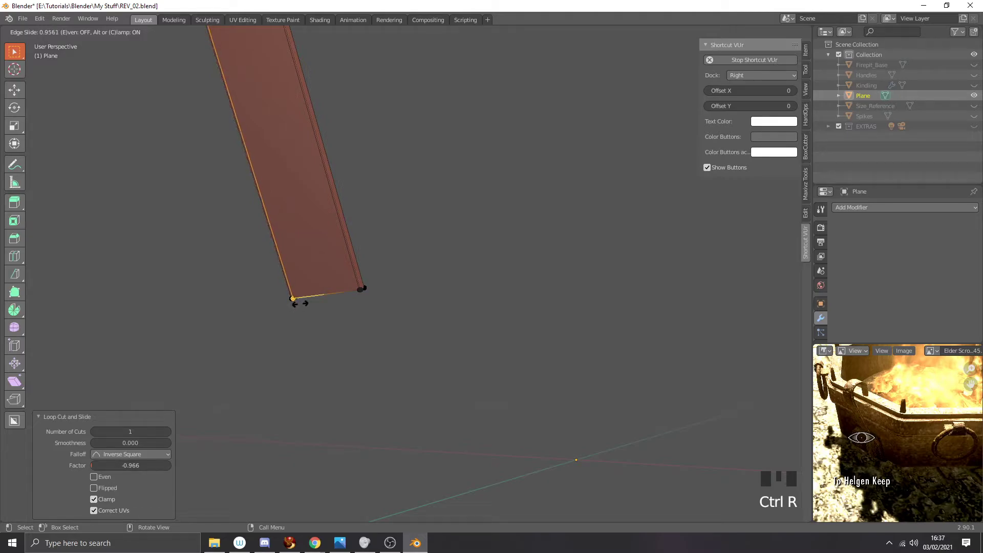
pyautogui.click(294, 302)
# Step: Add a loop cut across the strap's inner tip segment, slid close to the end at a factor of -0.966
pyautogui.moveTo(299, 301); pyautogui.dragTo(455, 354, button='middle')
pyautogui.scroll(4, 499, 308)
pyautogui.moveTo(500, 308); pyautogui.dragTo(487, 321, button='middle')
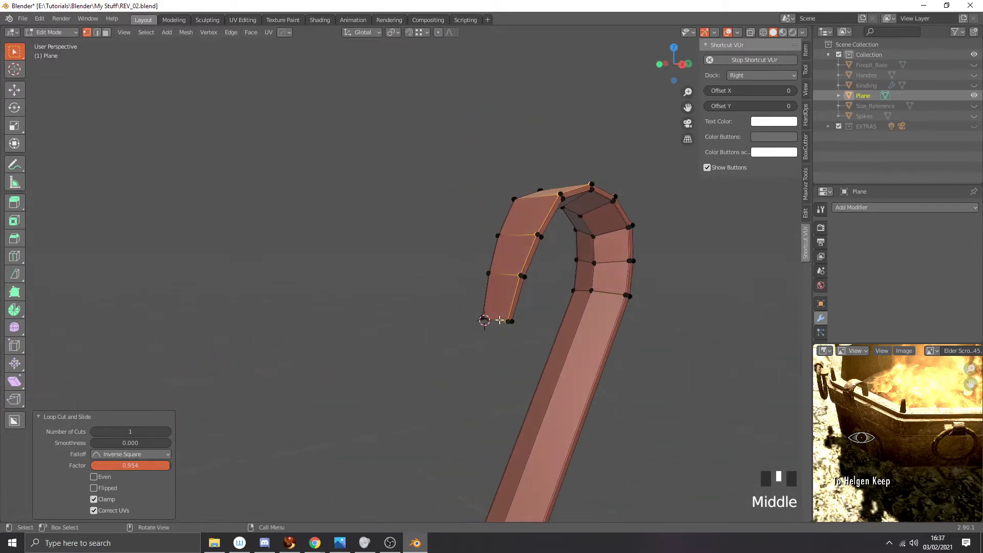
pyautogui.scroll(3, 518, 340)
pyautogui.hotkey('ctrl', 'r')
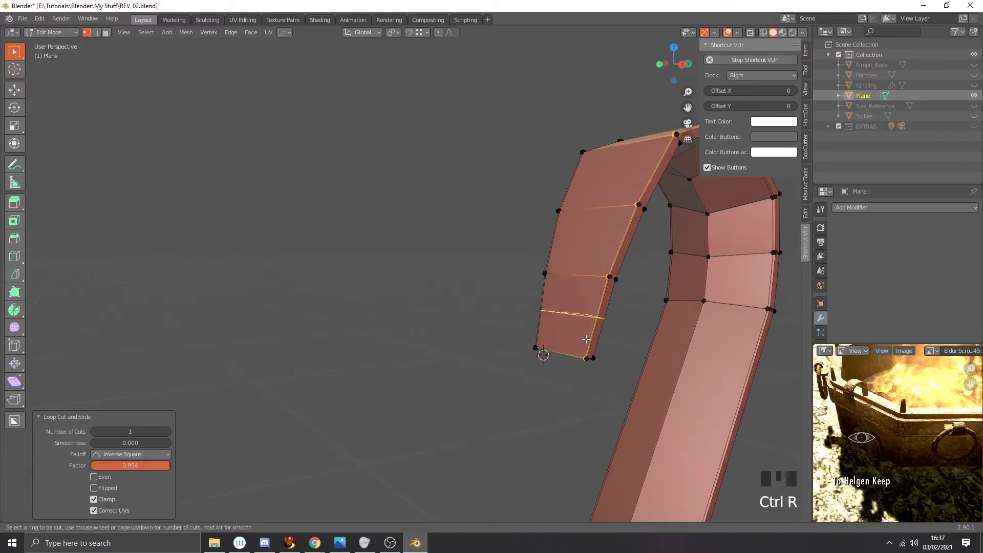
pyautogui.click(582, 338)
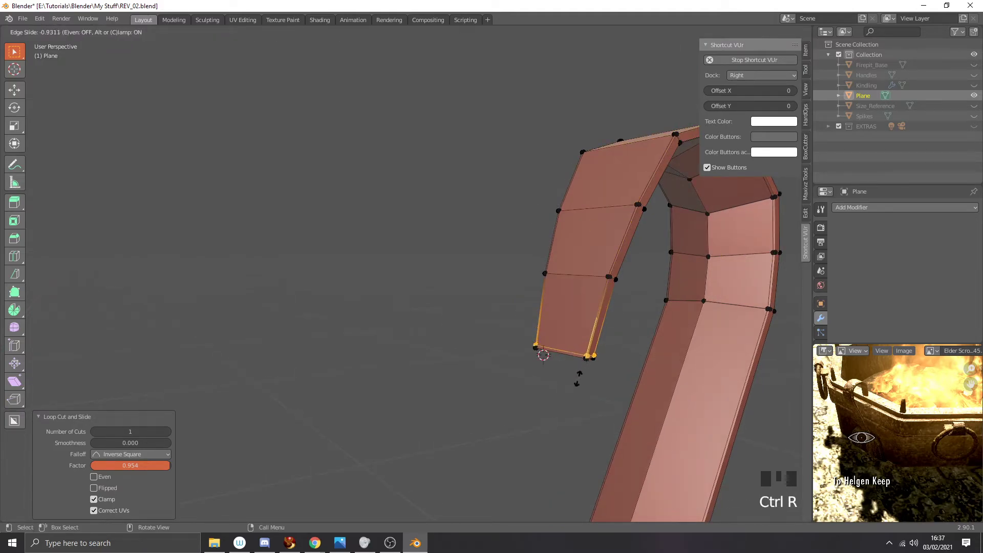
pyautogui.click(577, 380)
pyautogui.scroll(-3, 577, 380)
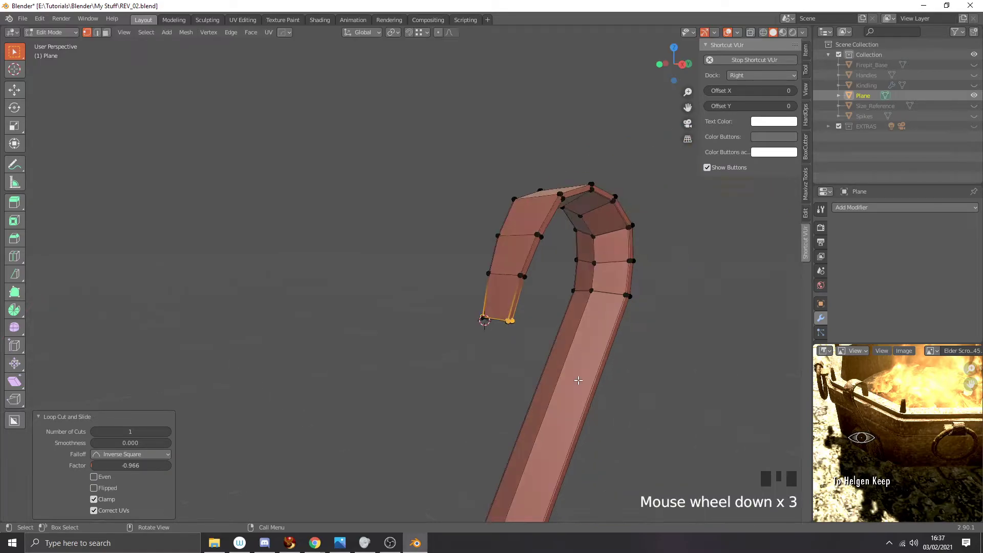
pyautogui.keyDown('shift'); pyautogui.moveTo(579, 412); pyautogui.dragTo(514, 405, button='middle'); pyautogui.keyUp('shift')
pyautogui.scroll(2, 514, 405)
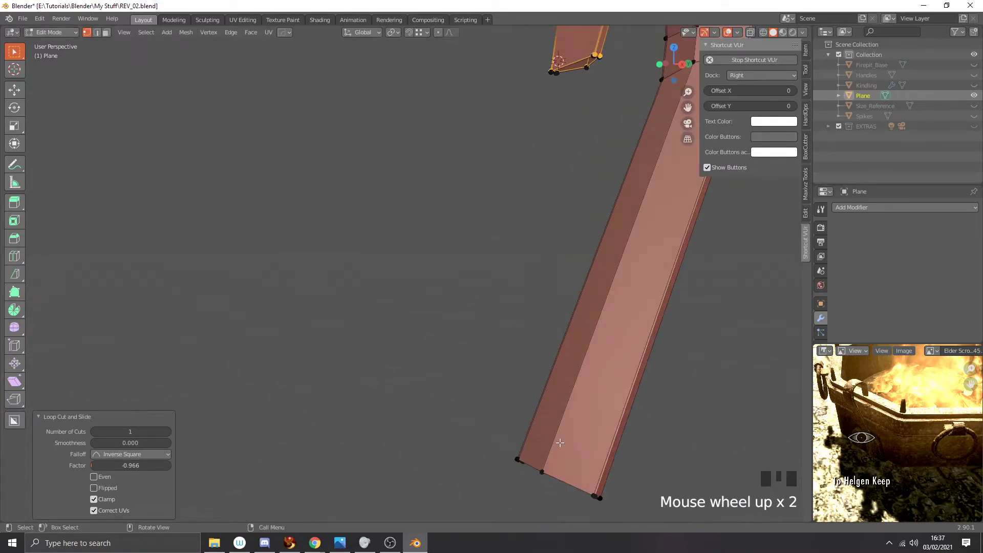
# Step: Try to add a centred loop cut across the long straight section of the curved strap
pyautogui.hotkey('ctrl', 'r')
pyautogui.click(602, 460)
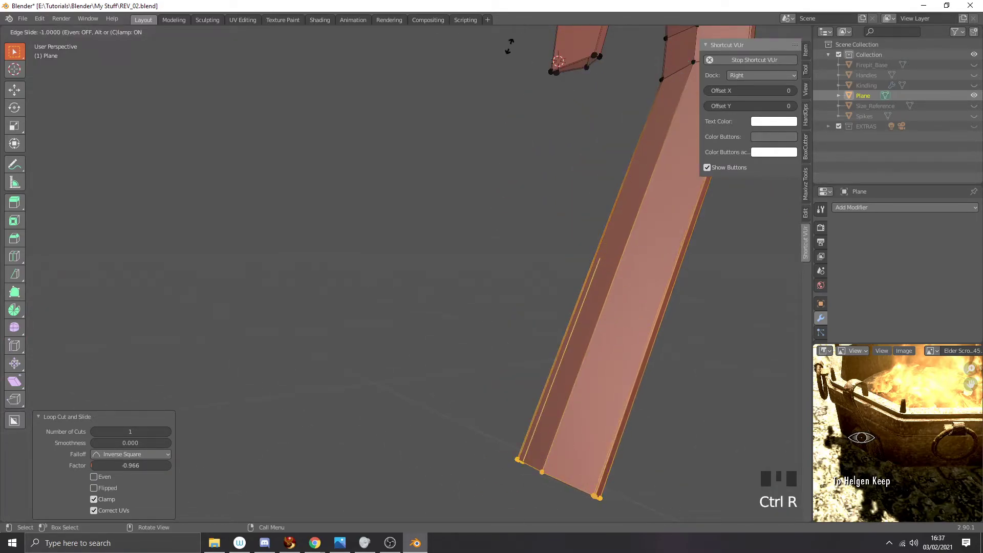
pyautogui.rightClick(584, 457)
pyautogui.keyDown('shift'); pyautogui.moveTo(676, 416); pyautogui.dragTo(630, 349, button='middle'); pyautogui.keyUp('shift')
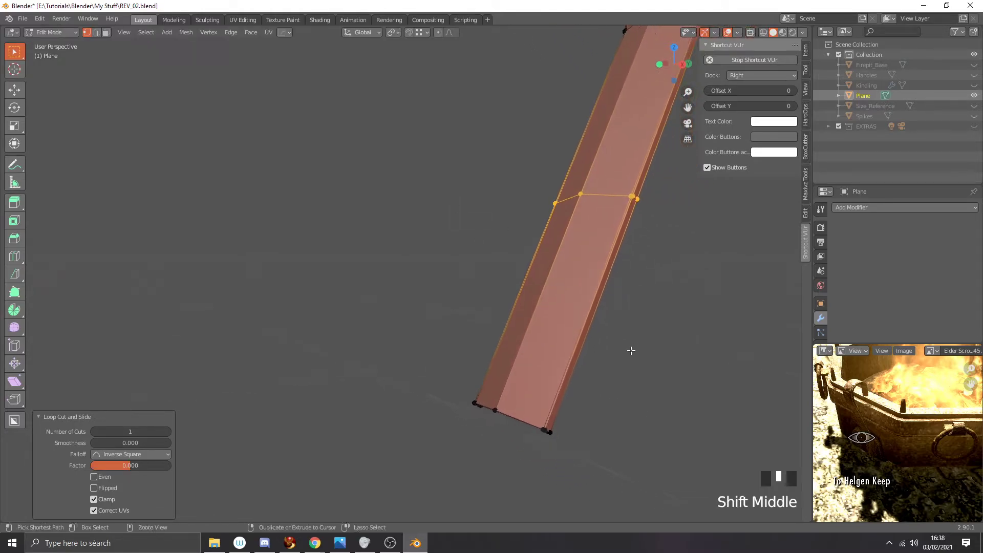
pyautogui.hotkey('ctrl', 'z')
# Step: Add a loop cut across the strap's long straight section and slide it close to the lower end
pyautogui.hotkey('ctrl', 'r')
pyautogui.click(575, 345)
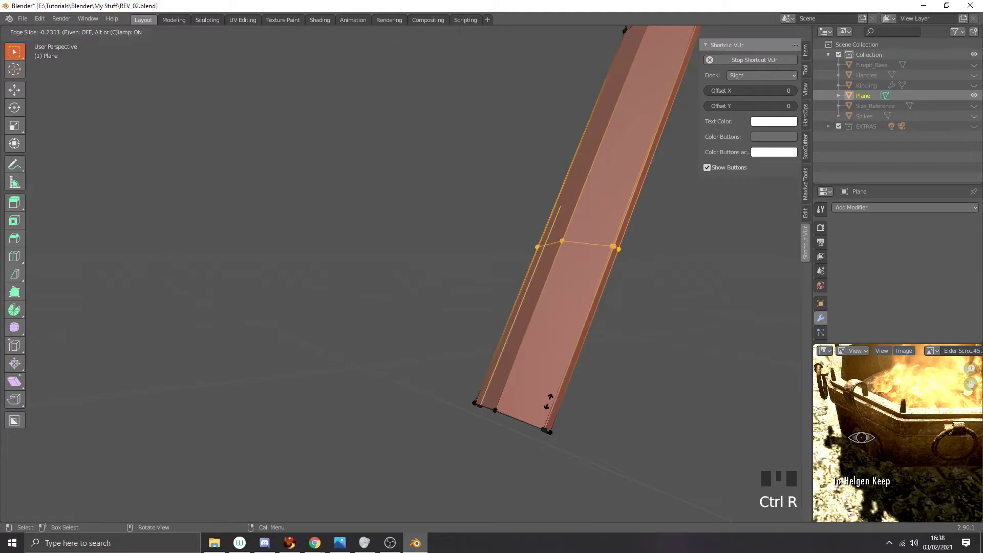
pyautogui.click(484, 60)
pyautogui.scroll(-3, 508, 139)
pyautogui.scroll(-2, 509, 140)
pyautogui.moveTo(508, 139); pyautogui.dragTo(595, 159, button='middle')
# Step: In Object Mode, add a Subdivision Surface modifier to the strap and set its viewport level to 2
pyautogui.press('Tab')
pyautogui.click(872, 208)
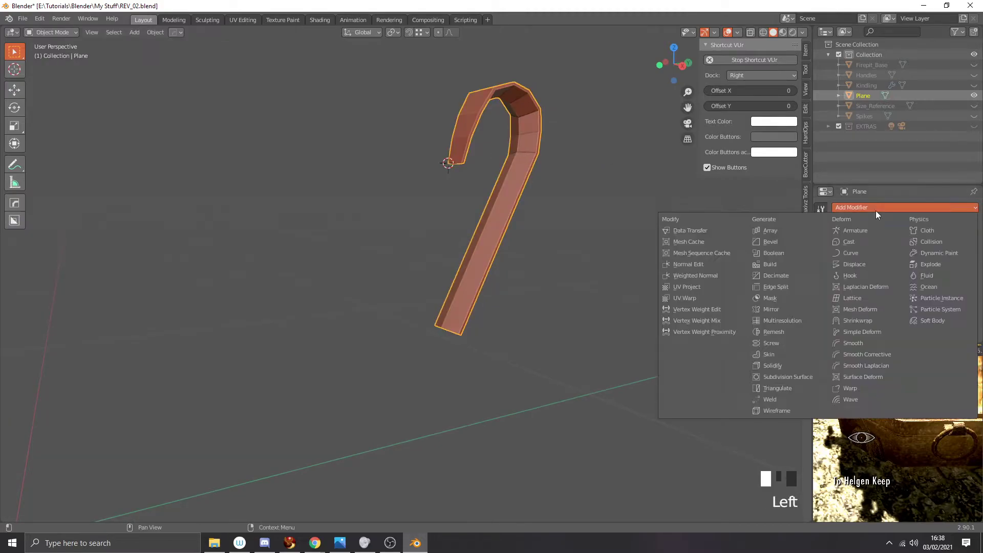
pyautogui.click(787, 376)
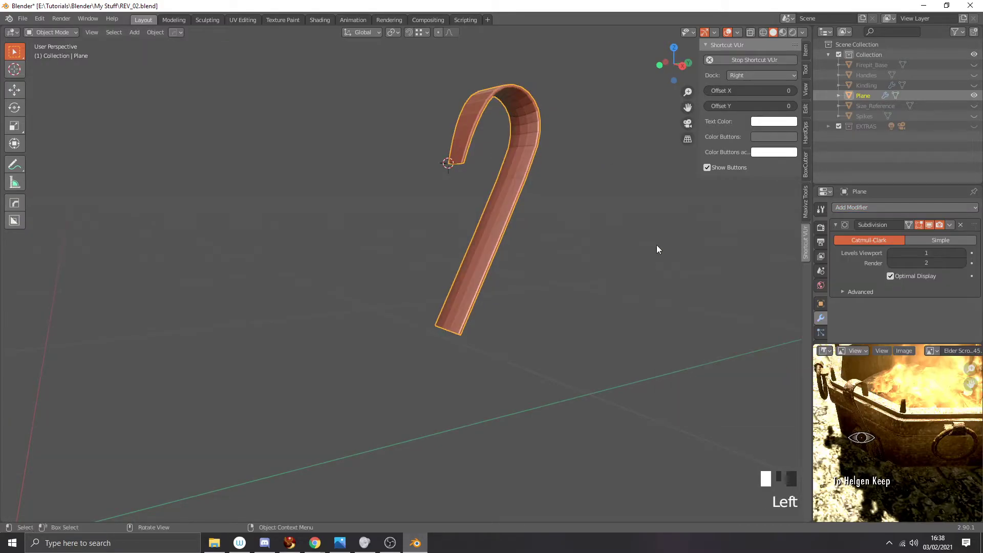
pyautogui.click(927, 253)
pyautogui.write('2')
pyautogui.press('Return')
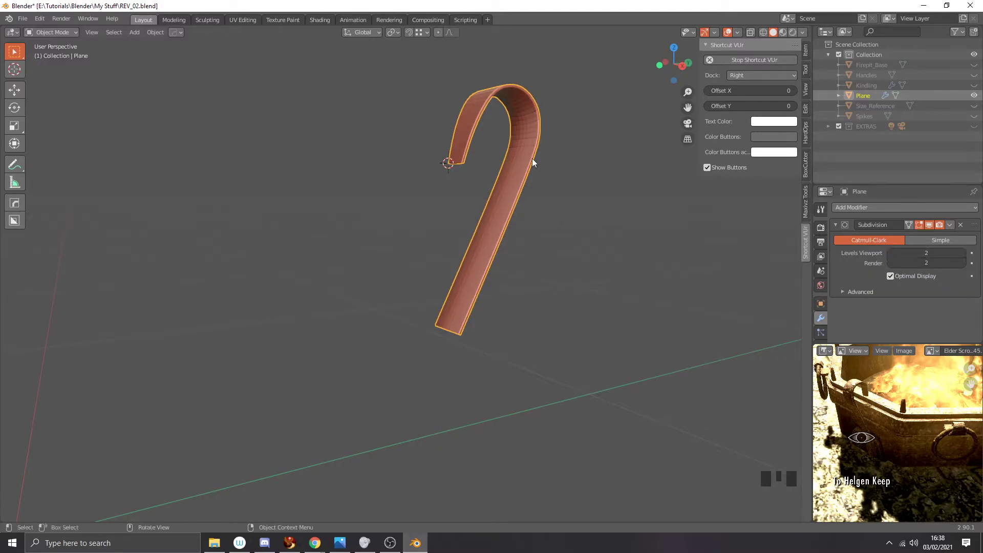
# Step: Shade the curved strap smooth
pyautogui.moveTo(504, 168); pyautogui.dragTo(482, 137, button='right')
pyautogui.moveTo(482, 137); pyautogui.dragTo(519, 169, button='middle')
pyautogui.middleClick(634, 163)
# Step: Reveal all hidden objects to bring the rest of the firepit back around the strap
pyautogui.hotkey('alt', 'h')
pyautogui.scroll(-2, 612, 163)
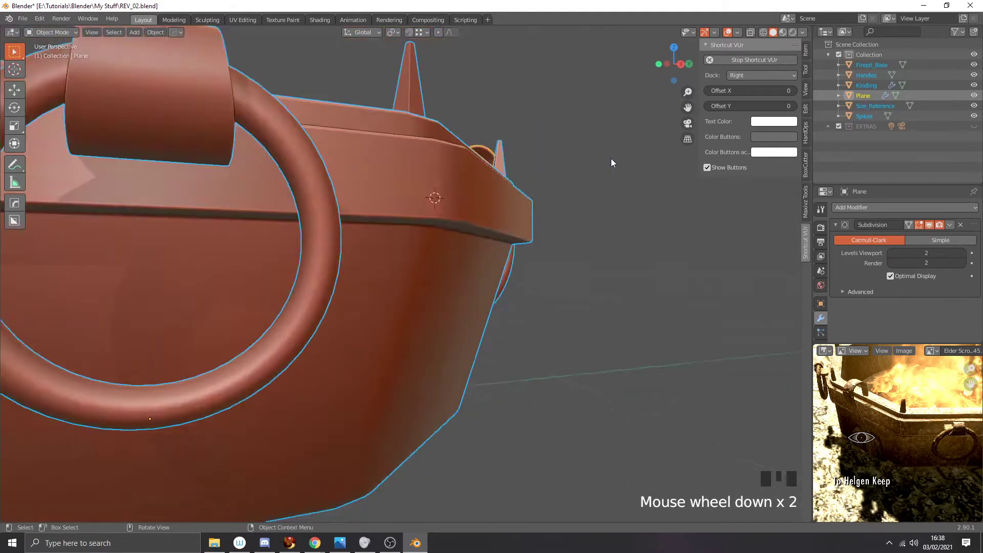
pyautogui.scroll(-4, 610, 159)
pyautogui.scroll(2, 520, 225)
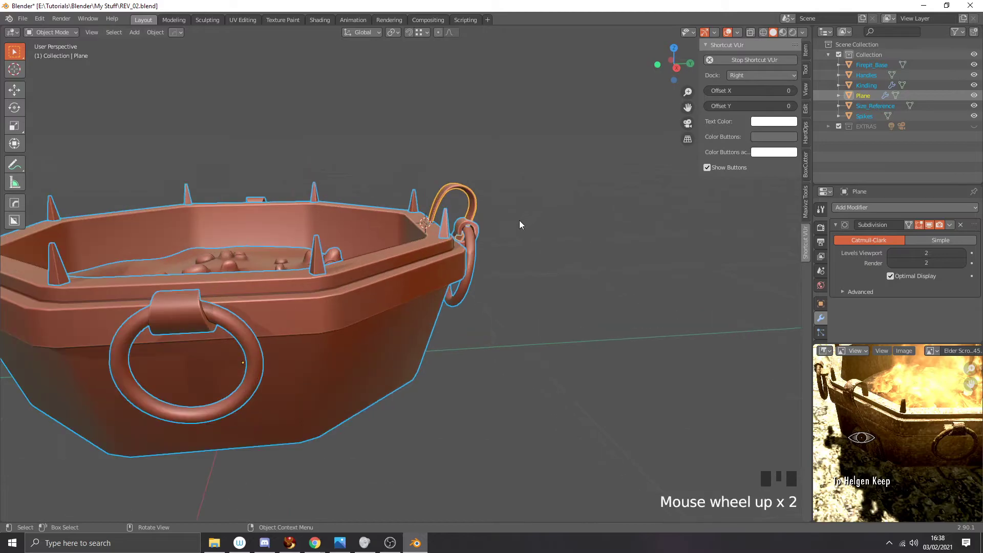
# Step: Hide the ring handles of the firepit
pyautogui.click(472, 234)
pyautogui.rightClick(471, 234)
pyautogui.moveTo(594, 239); pyautogui.dragTo(503, 219, button='middle')
pyautogui.press('h')
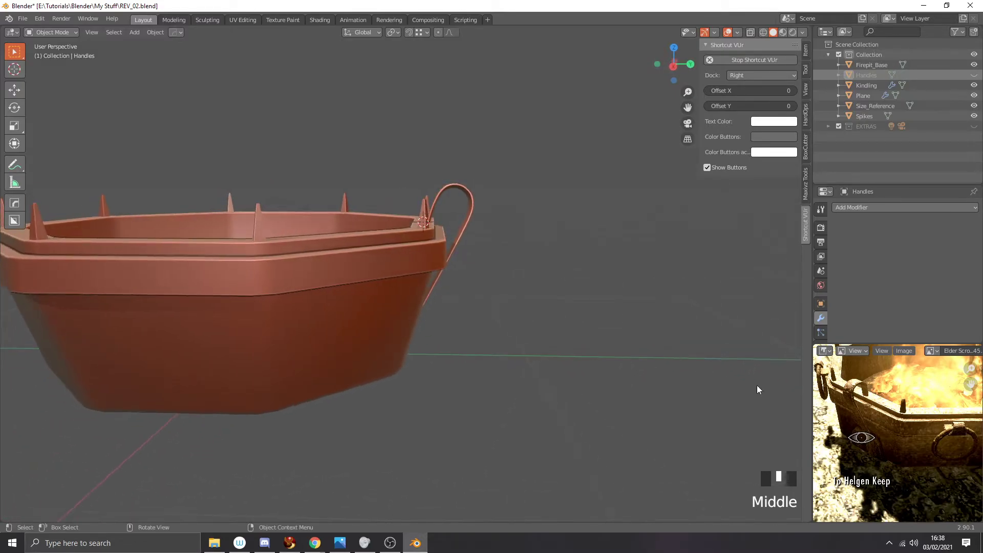
# Step: Enter Edit Mode on the curved strap and select the edge loop running along its inner side
pyautogui.moveTo(855, 385); pyautogui.dragTo(879, 418, button='middle')
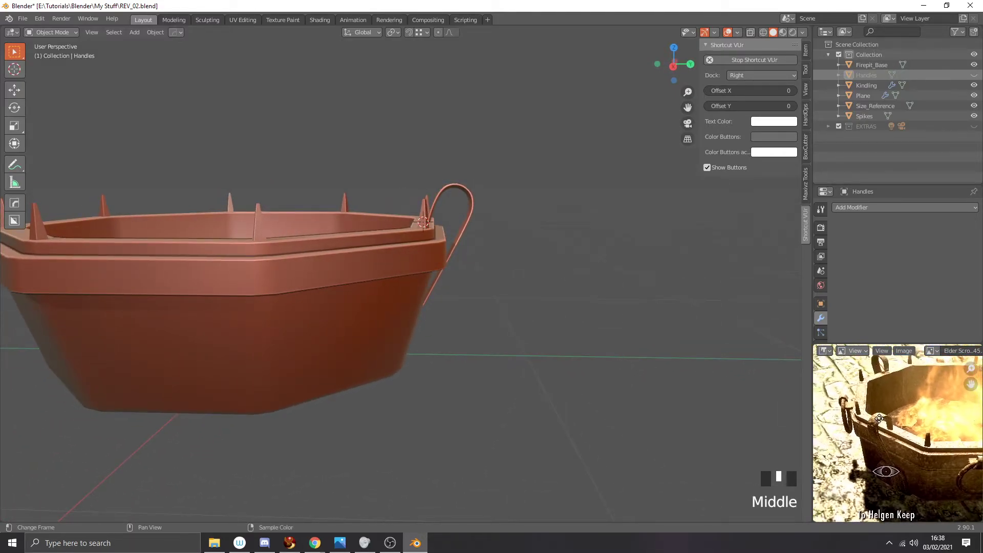
pyautogui.scroll(3, 517, 224)
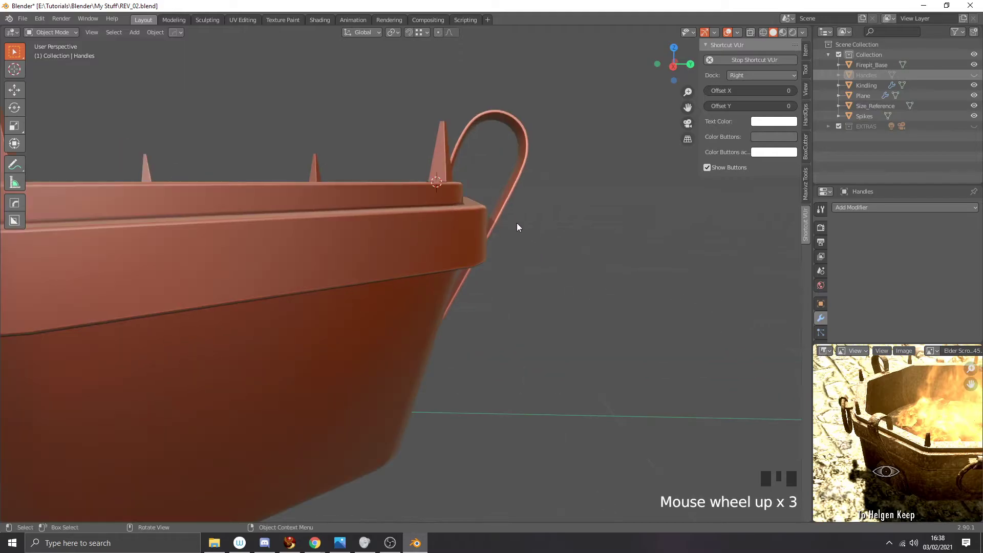
pyautogui.click(501, 204)
pyautogui.moveTo(500, 204); pyautogui.dragTo(493, 200, button='middle')
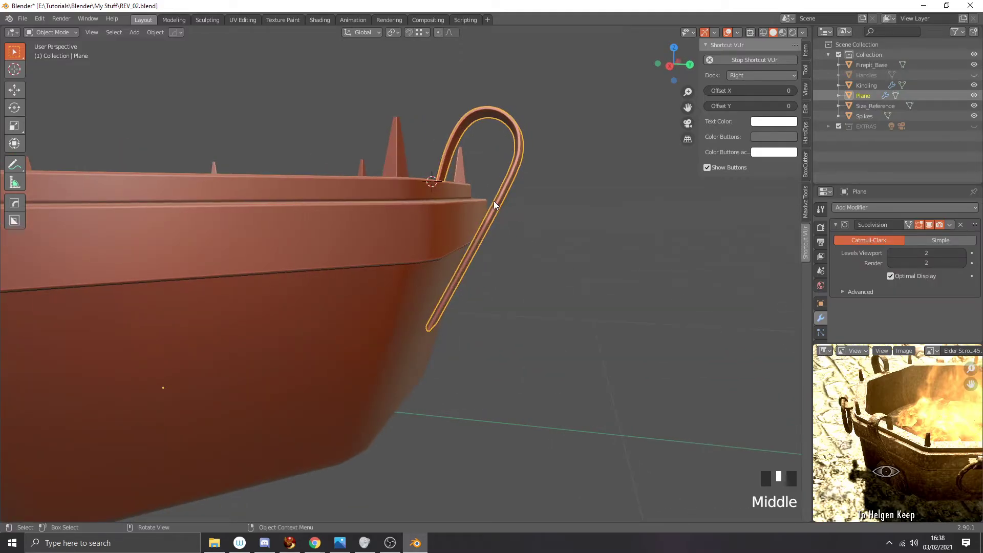
pyautogui.moveTo(493, 201); pyautogui.dragTo(523, 195, button='middle')
pyautogui.press('Tab')
pyautogui.scroll(2, 527, 161)
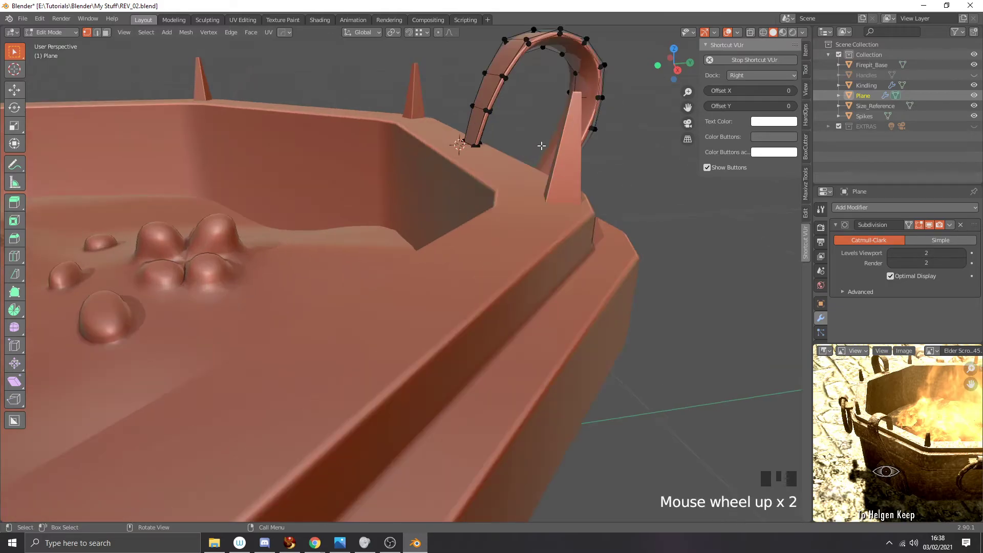
pyautogui.moveTo(542, 146); pyautogui.dragTo(554, 153, button='middle')
pyautogui.press('2')
pyautogui.click(553, 142)
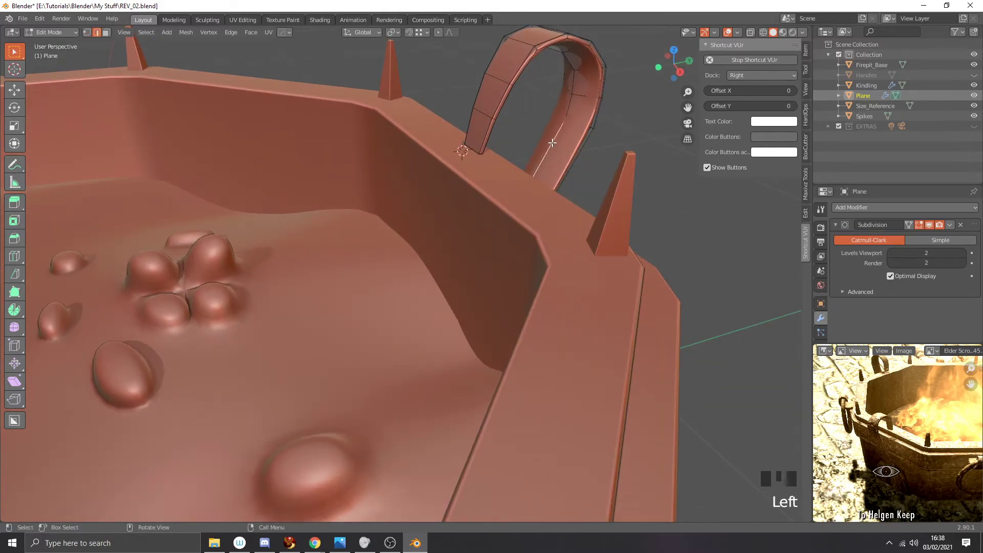
pyautogui.keyDown('alt'); pyautogui.click(568, 111); pyautogui.keyUp('alt')
pyautogui.moveTo(568, 111); pyautogui.dragTo(505, 85, button='middle')
pyautogui.hotkey('alt', 'z')
pyautogui.moveTo(496, 178)
pyautogui.mouseDown(button='middle')
pyautogui.moveTo(517, 162)
pyautogui.moveTo(514, 171)
pyautogui.mouseUp(button='middle')
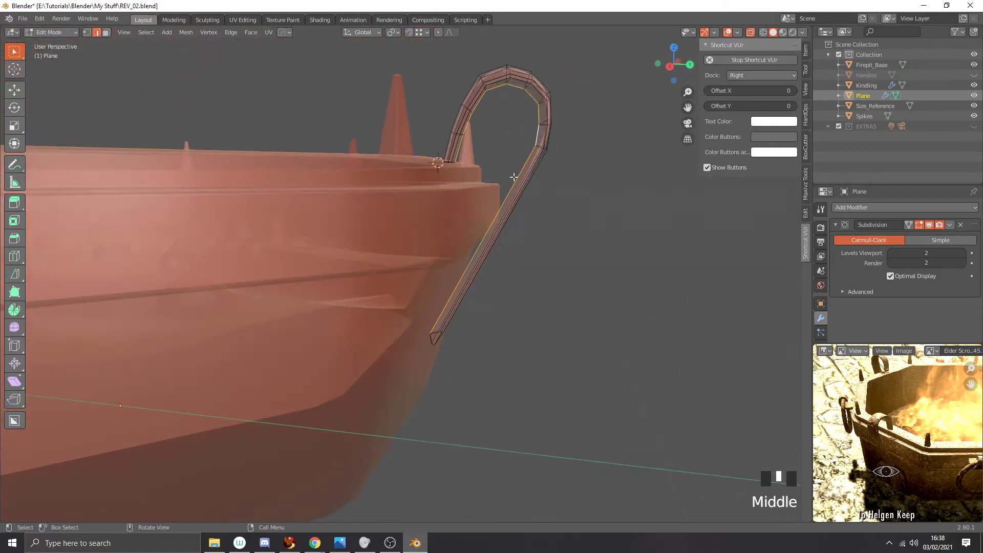
pyautogui.hotkey('alt', 'z')
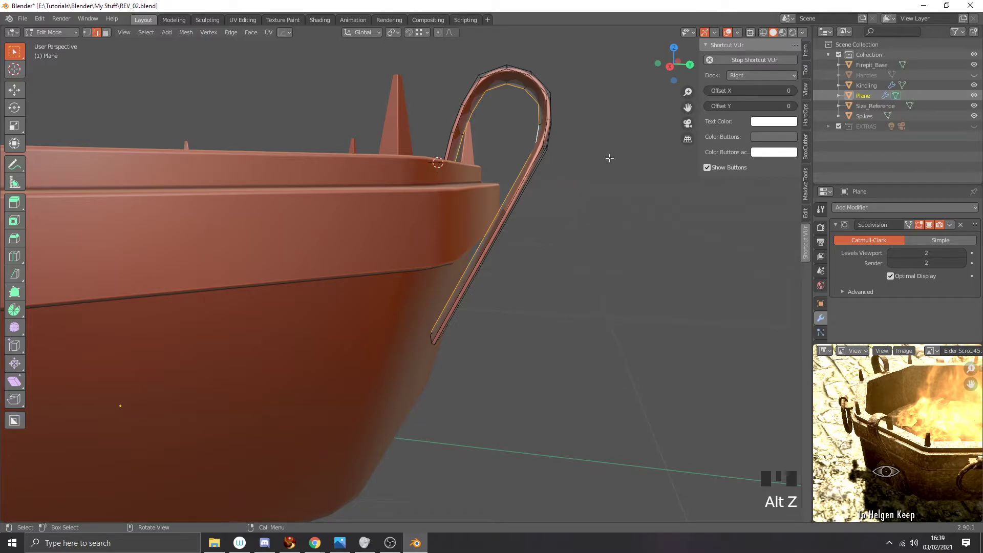
# Step: Try to scale the strap's inner edge loop slightly down uniformly and to about 0.88 with Z locked
pyautogui.press('s')
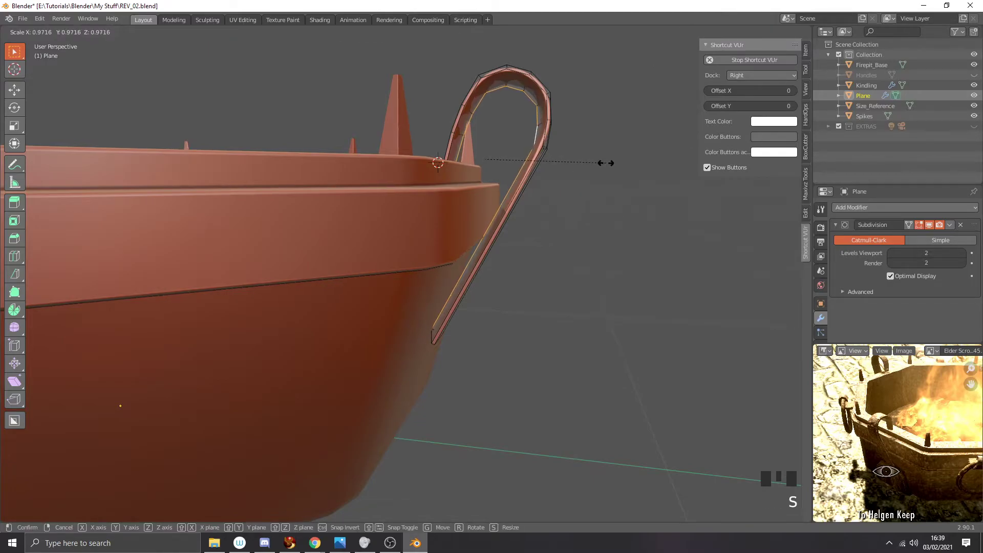
pyautogui.click(606, 163)
pyautogui.hotkey('ctrl', 'z')
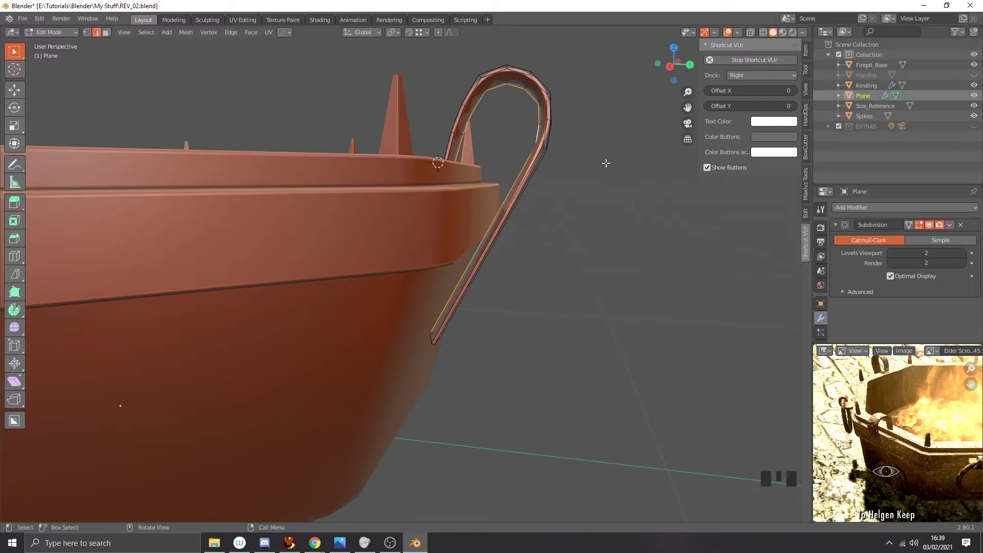
pyautogui.press('x')
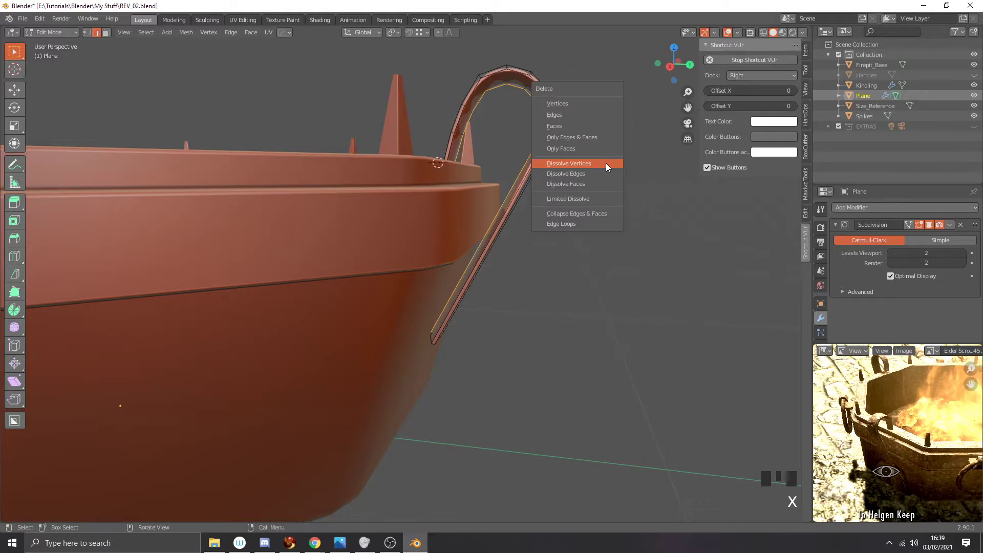
pyautogui.press('s')
pyautogui.hotkey('shift', 'z')
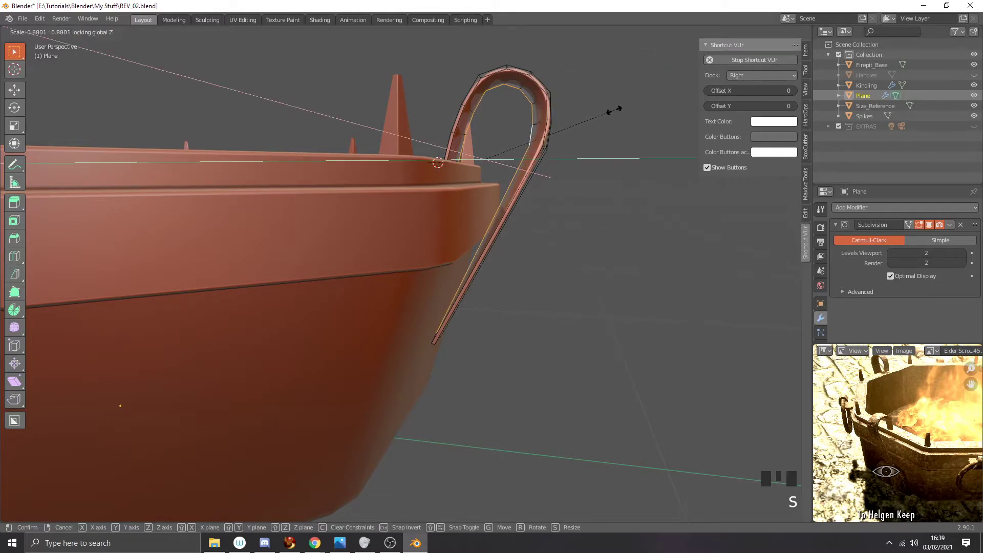
pyautogui.click(613, 110)
pyautogui.hotkey('ctrl', 'z')
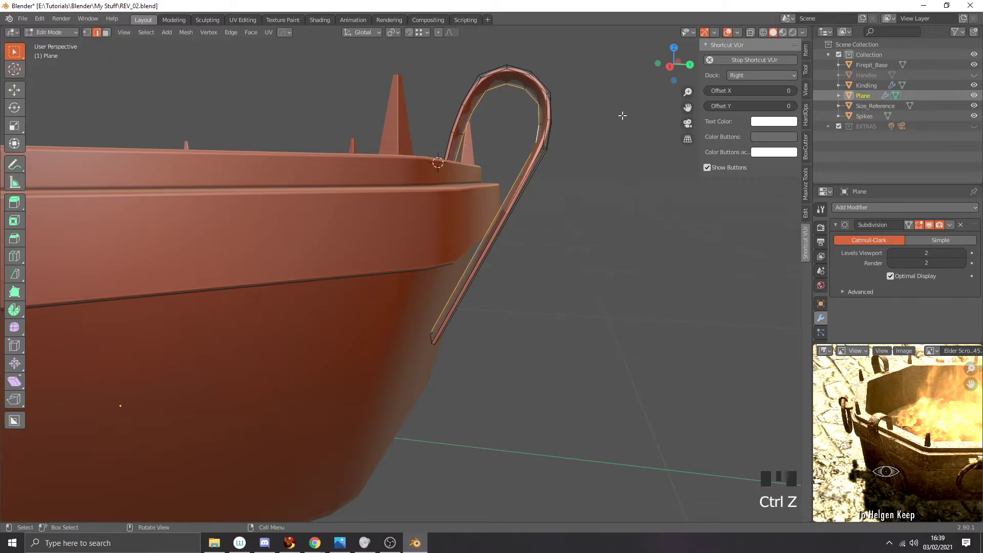
# Step: Scale the strap's inner edge loop uniformly to about 0.914 and return to Object Mode
pyautogui.press('s')
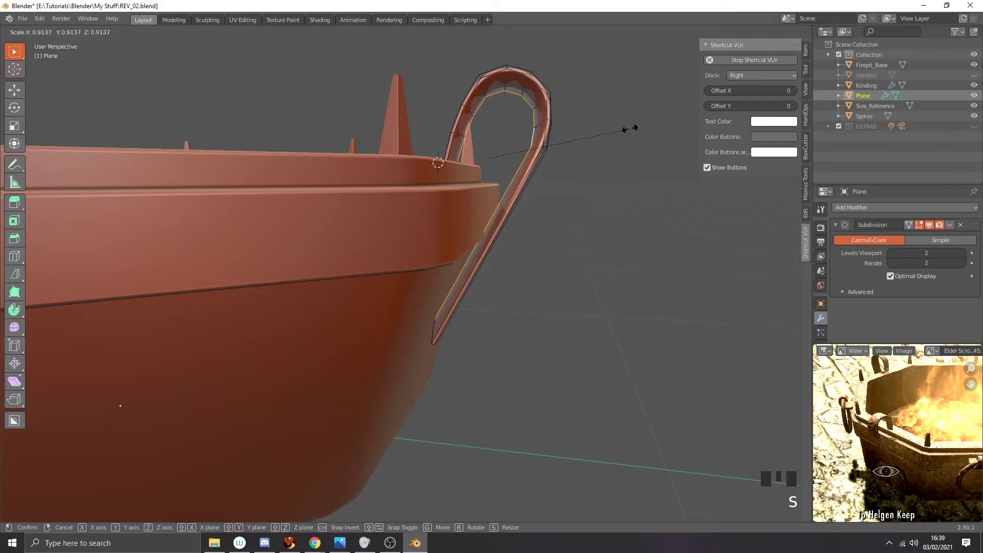
pyautogui.click(630, 128)
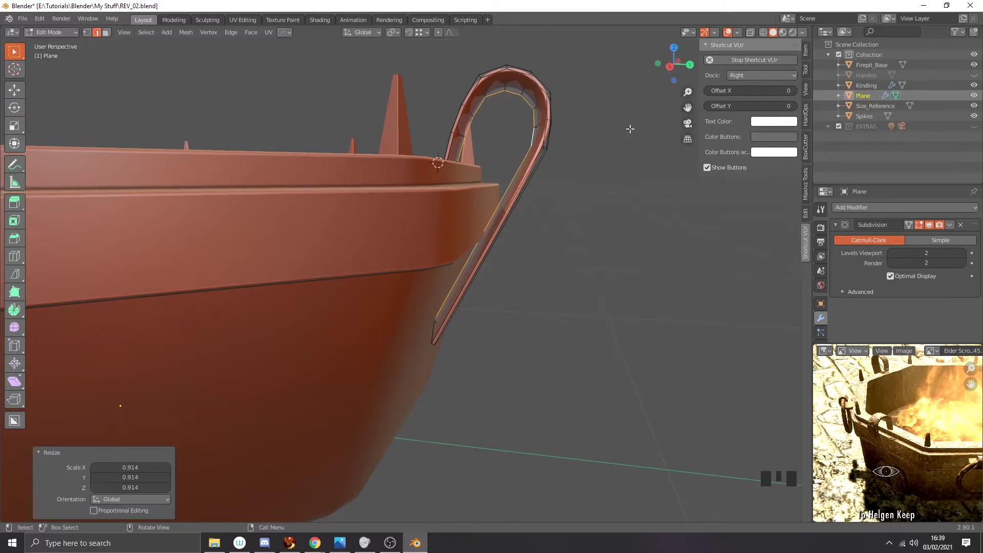
pyautogui.press('Tab')
pyautogui.click(622, 130)
pyautogui.moveTo(619, 130); pyautogui.dragTo(494, 193, button='middle')
# Step: In right view, move the inner vertices at the strap's lower end about -0.0105 m in Y and -0.0185 m in Z
pyautogui.click(500, 198)
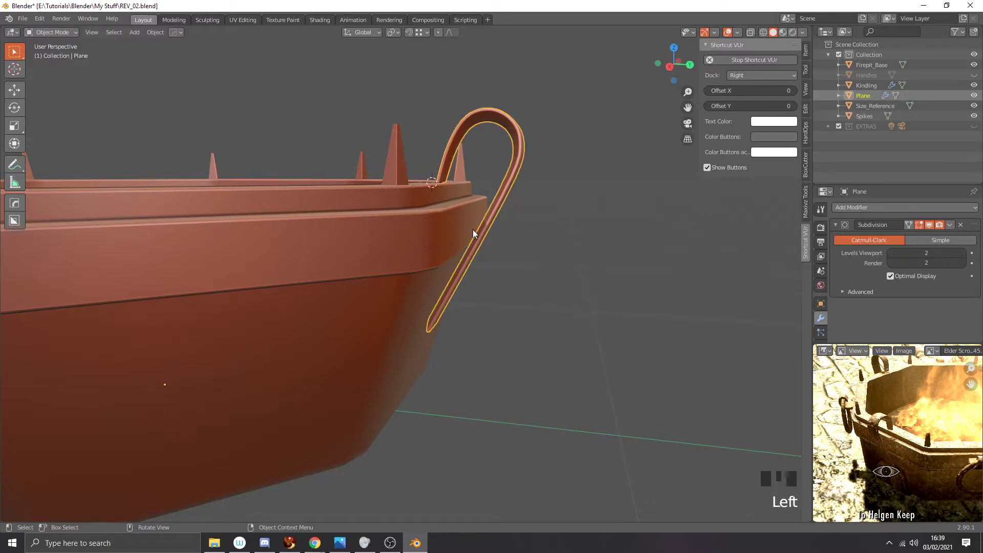
pyautogui.press('KP_3')
pyautogui.scroll(5, 475, 277)
pyautogui.keyDown('shift'); pyautogui.moveTo(516, 313); pyautogui.dragTo(480, 250, button='middle'); pyautogui.keyUp('shift')
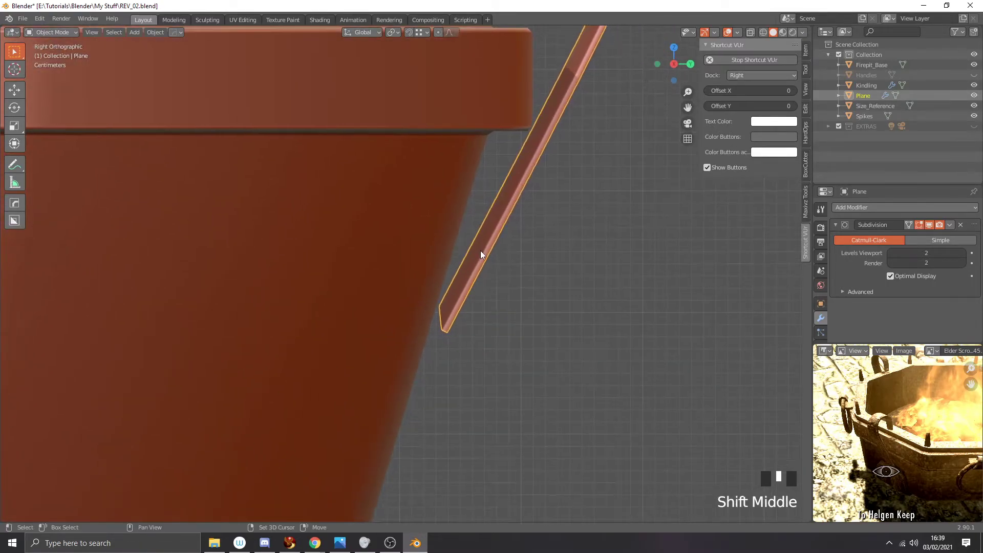
pyautogui.press('Tab')
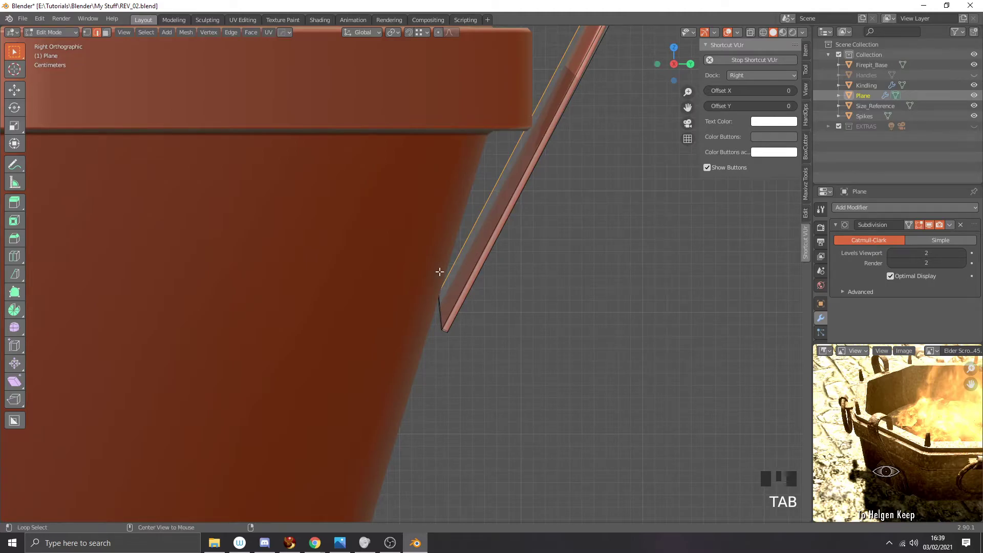
pyautogui.hotkey('alt', 'z')
pyautogui.press('1')
pyautogui.moveTo(400, 252); pyautogui.dragTo(457, 308)
pyautogui.press('g')
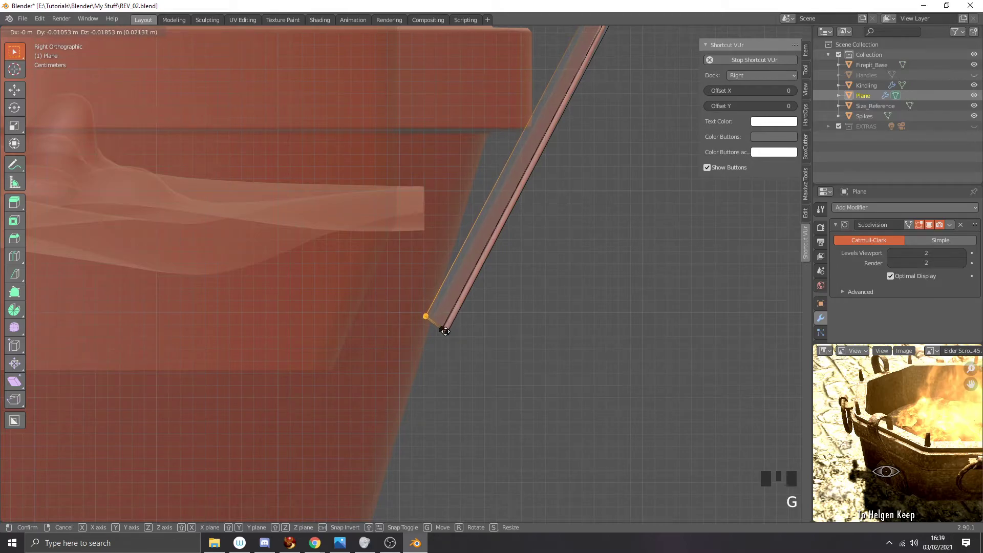
pyautogui.click(445, 331)
pyautogui.scroll(-4, 446, 331)
pyautogui.scroll(6, 534, 246)
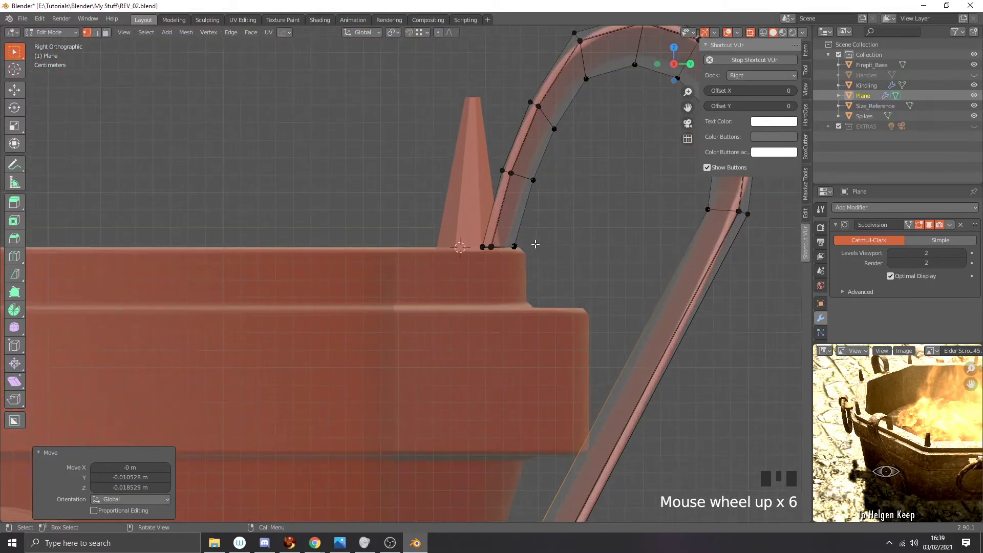
pyautogui.scroll(2, 539, 233)
pyautogui.scroll(-6, 600, 208)
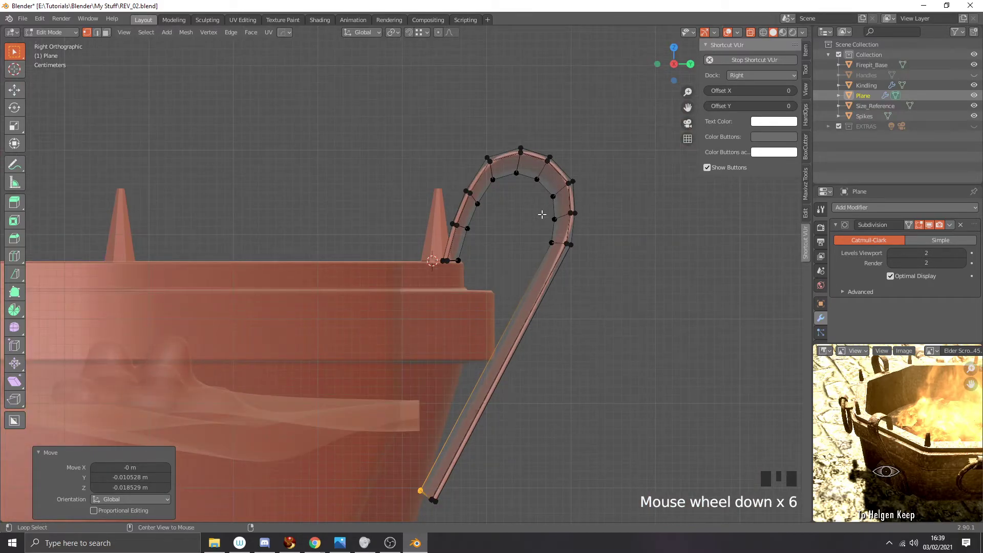
pyautogui.press('Tab')
pyautogui.click(598, 233)
# Step: Examine the strap's shape on the firepit rim against the hook in the reference image
pyautogui.scroll(-3, 534, 234)
pyautogui.scroll(-3, 534, 234)
pyautogui.moveTo(517, 235); pyautogui.dragTo(405, 241, button='middle')
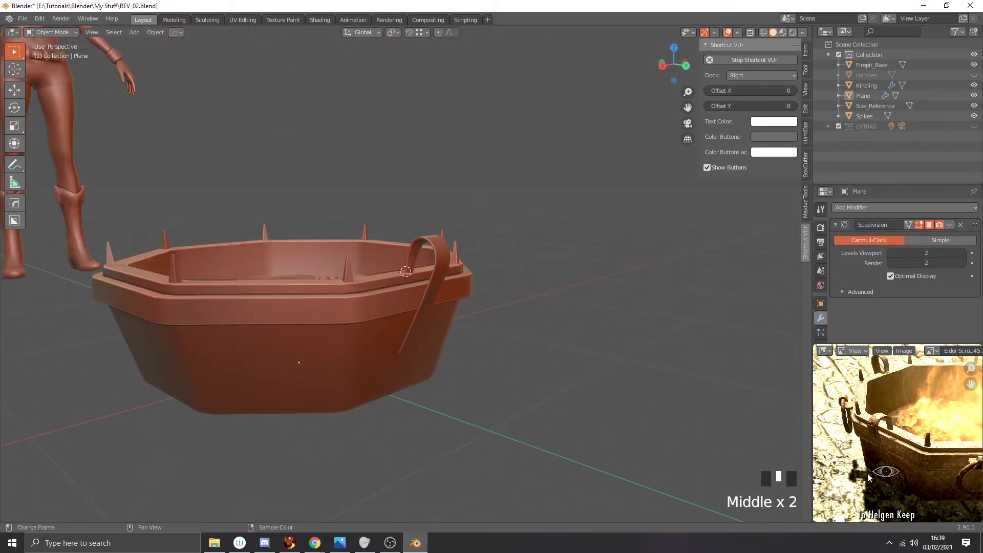
pyautogui.scroll(5, 879, 450)
pyautogui.moveTo(879, 450); pyautogui.dragTo(892, 415, button='middle')
pyautogui.moveTo(866, 374); pyautogui.dragTo(852, 411, button='middle')
pyautogui.moveTo(469, 308); pyautogui.dragTo(459, 290, button='middle')
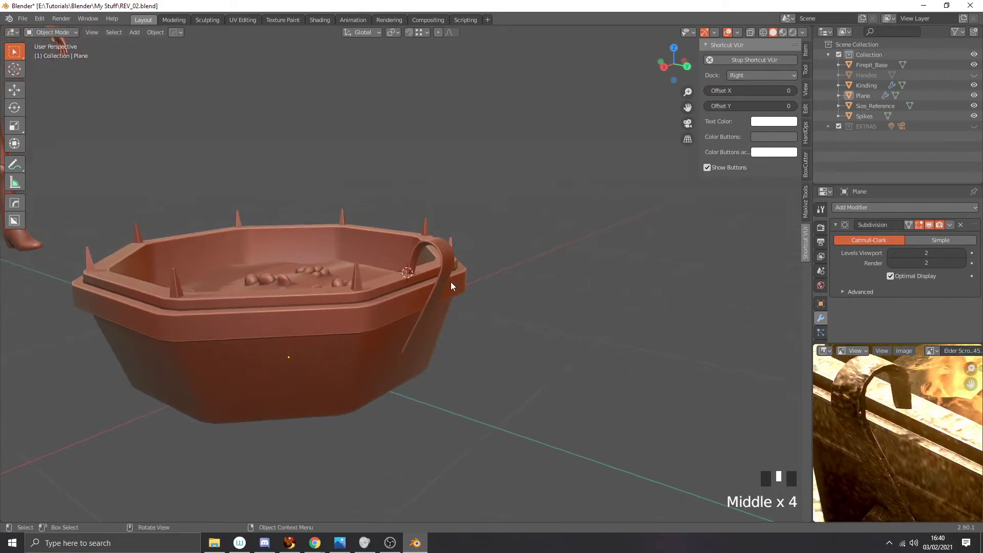
pyautogui.scroll(3, 624, 339)
pyautogui.scroll(2, 474, 242)
pyautogui.scroll(2, 475, 243)
pyautogui.moveTo(479, 248); pyautogui.dragTo(415, 255, button='middle')
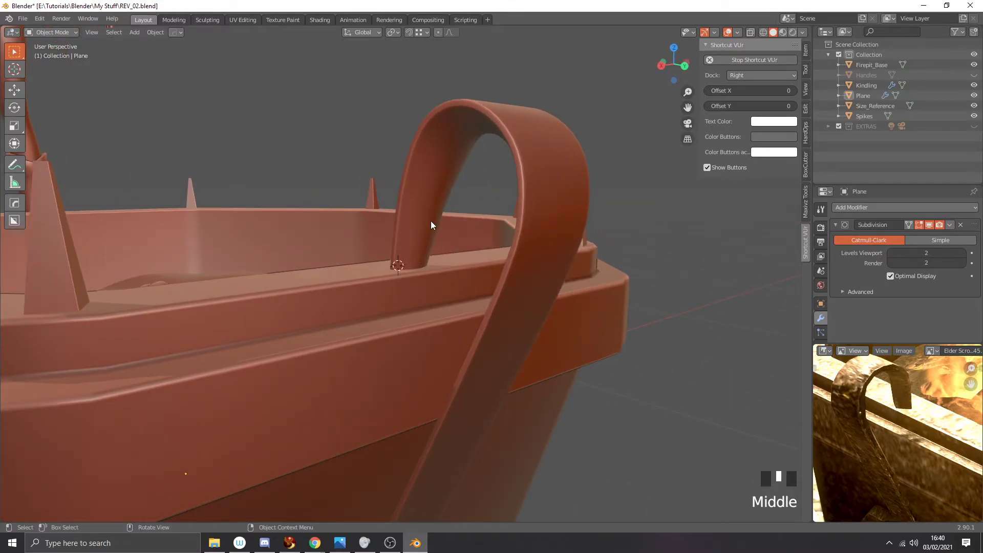
pyautogui.scroll(1, 435, 225)
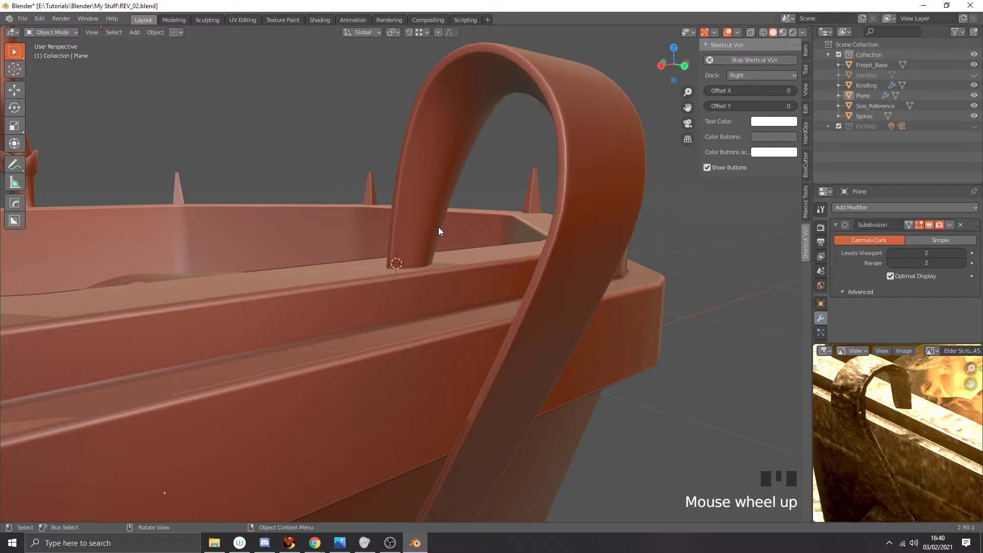
# Step: Bevel the strap's long inner side edge loop with one segment, about 0.0012 m wide, and return to Object Mode
pyautogui.click(437, 227)
pyautogui.press('Tab')
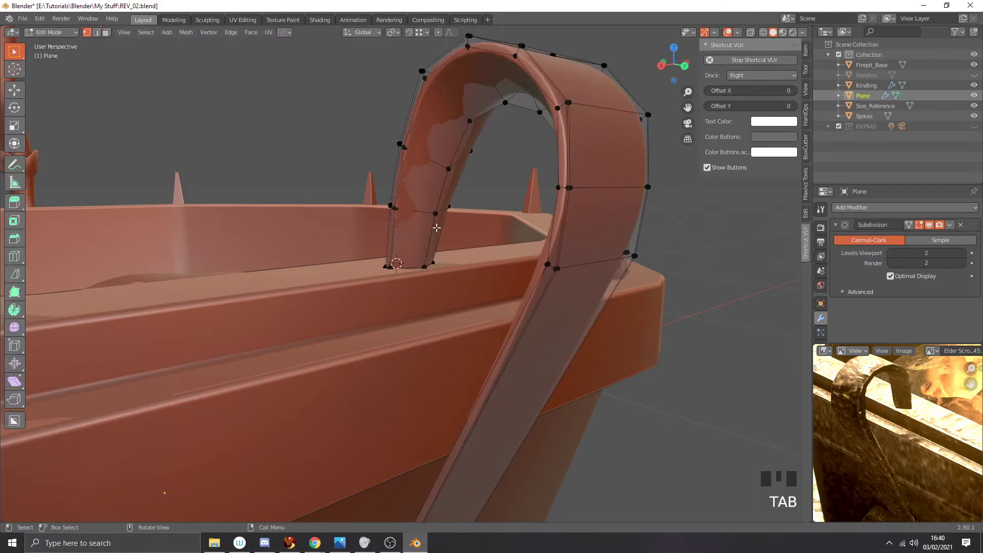
pyautogui.press('2')
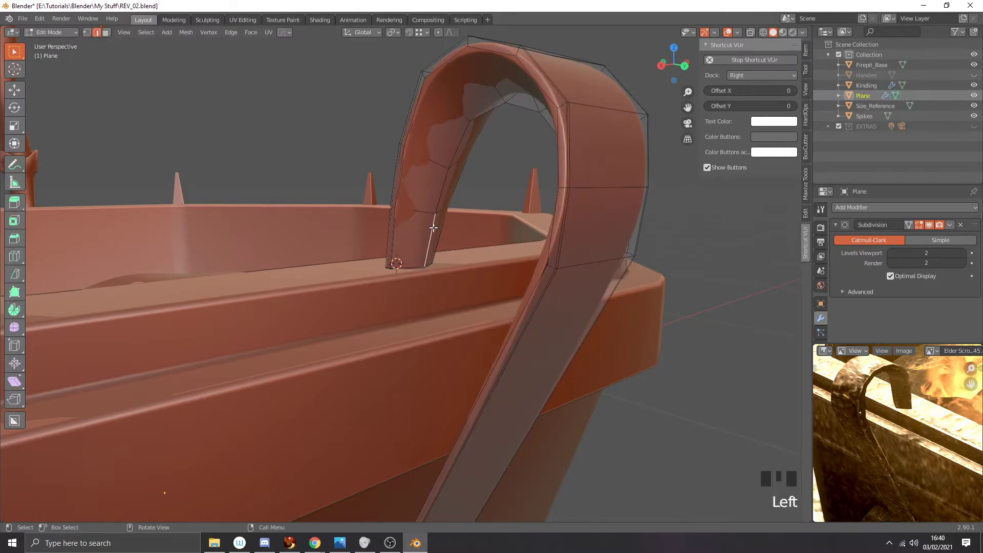
pyautogui.keyDown('alt'); pyautogui.click(439, 204); pyautogui.keyUp('alt')
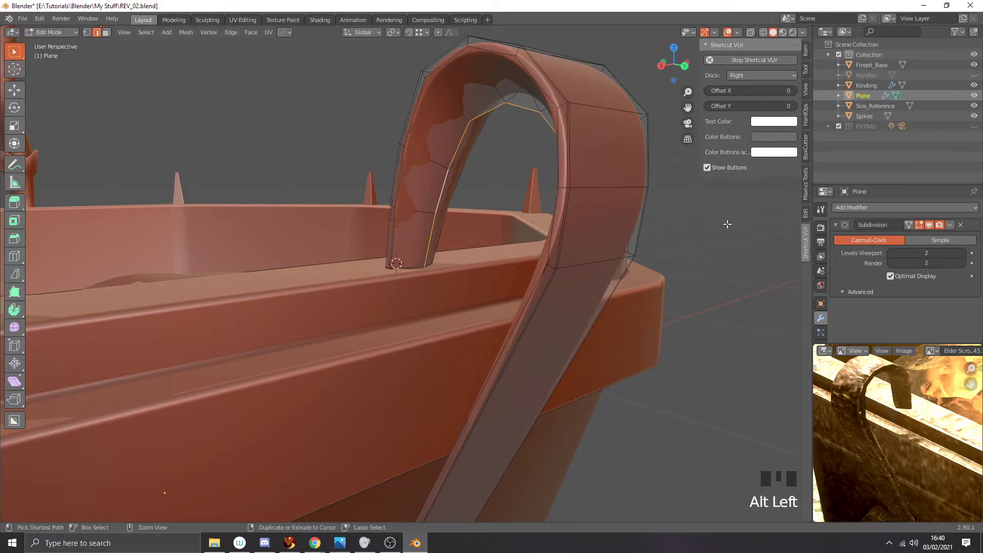
pyautogui.hotkey('ctrl', 'b')
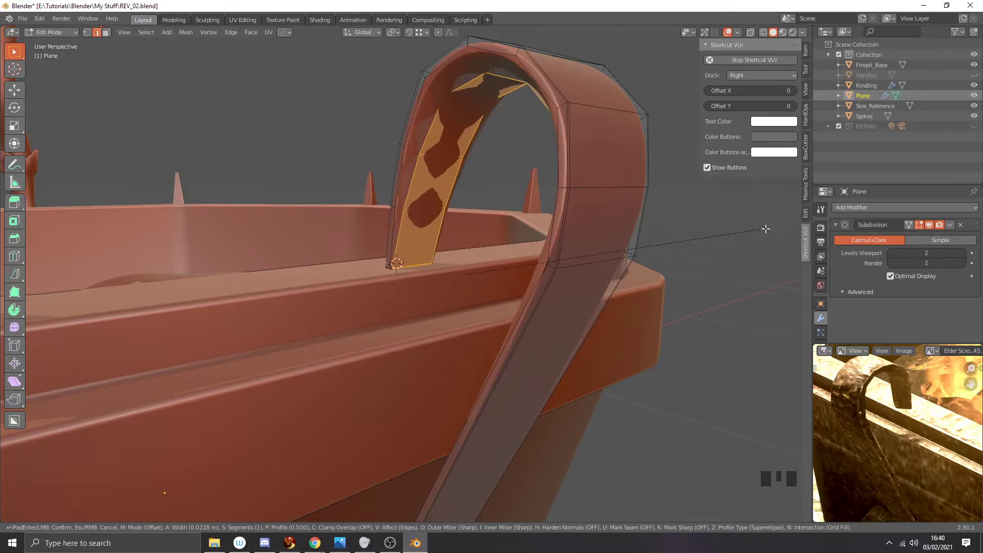
pyautogui.click(734, 237)
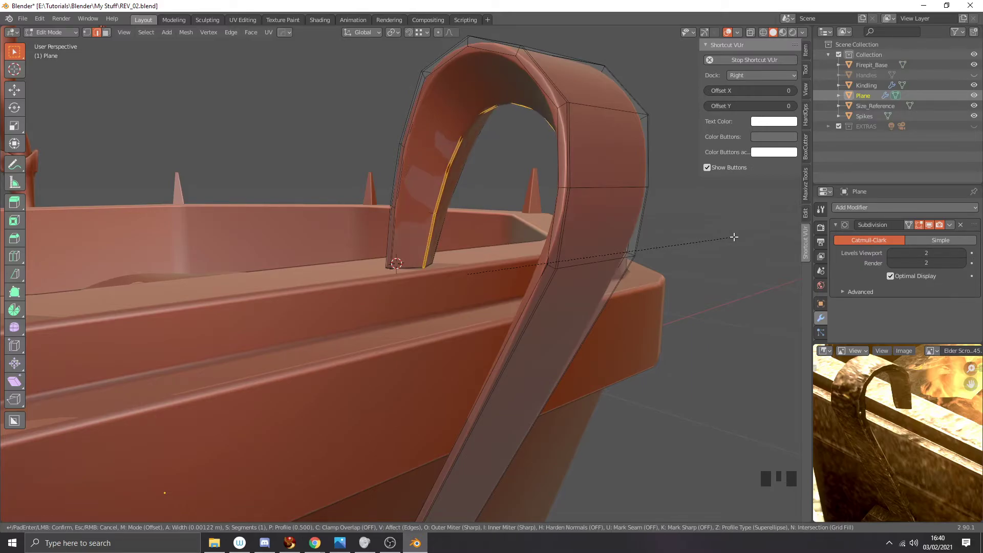
pyautogui.press('Tab')
# Step: Examine the bevelled strap from the side and below, and the lower firepit body in the reference image
pyautogui.scroll(-2, 733, 236)
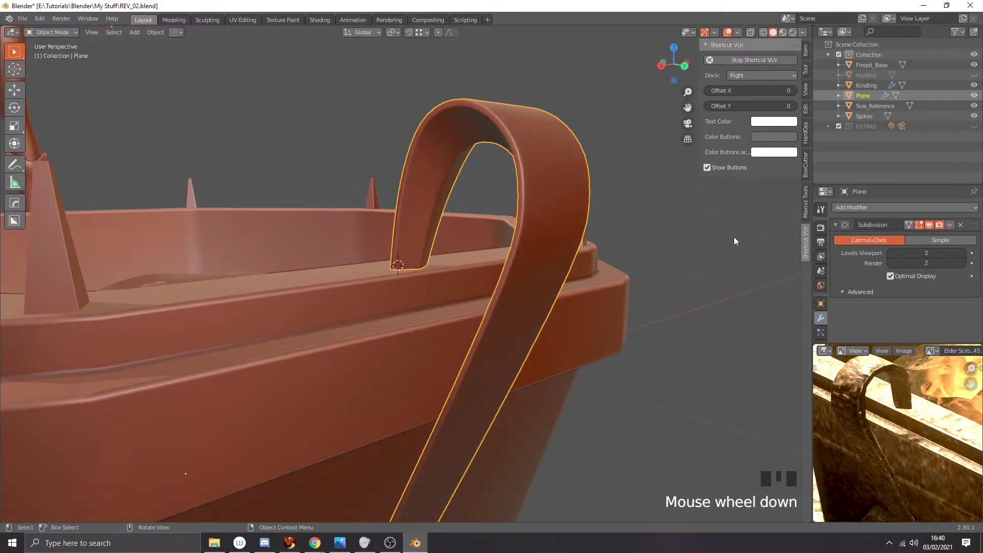
pyautogui.moveTo(640, 249); pyautogui.dragTo(483, 290, button='middle')
pyautogui.scroll(3, 452, 292)
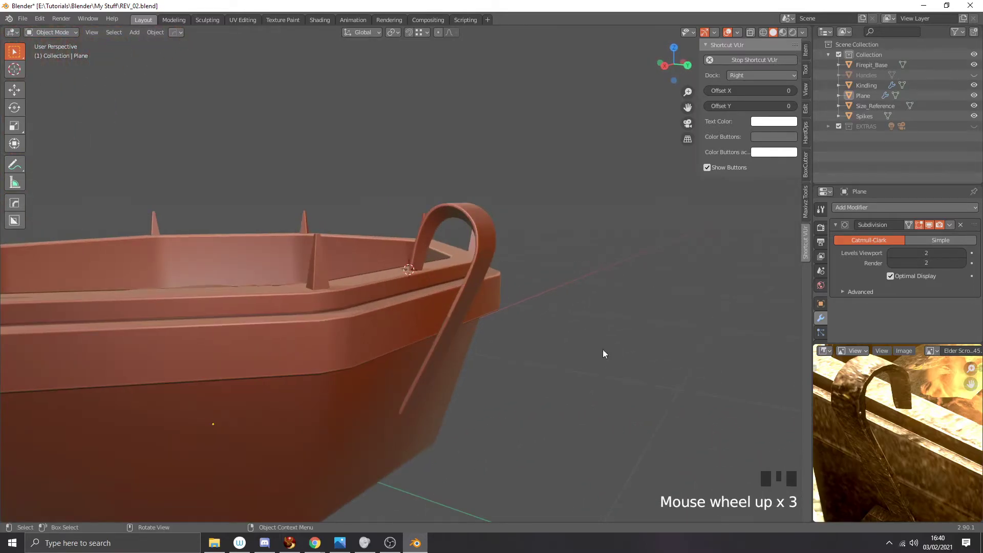
pyautogui.moveTo(893, 502); pyautogui.dragTo(866, 393, button='middle')
pyautogui.scroll(-2, 885, 449)
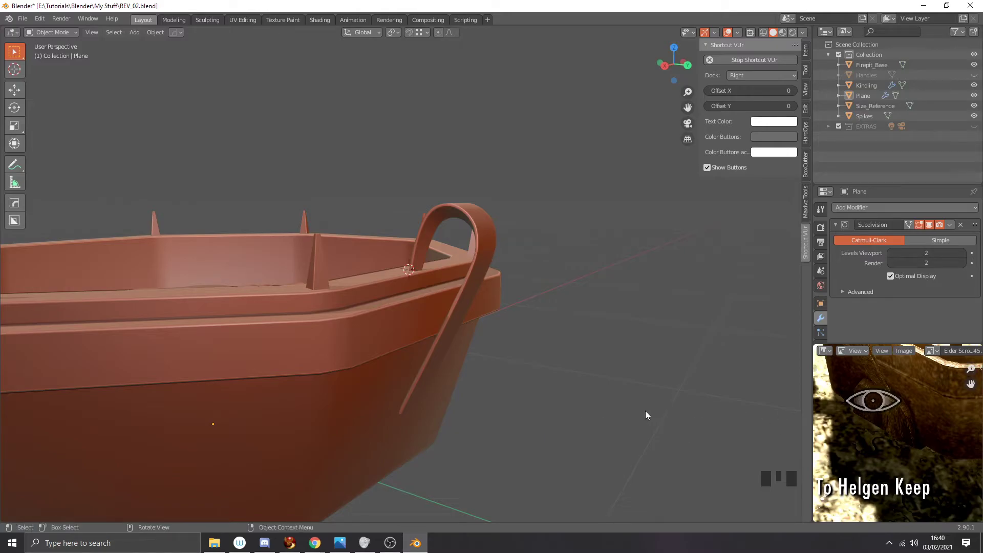
pyautogui.moveTo(565, 412); pyautogui.dragTo(599, 391, button='middle')
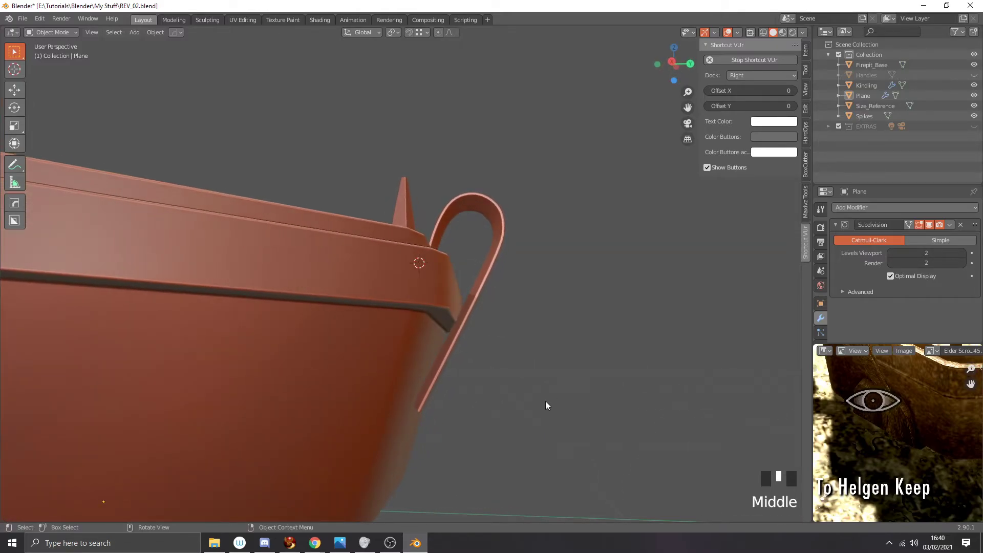
pyautogui.moveTo(564, 423); pyautogui.dragTo(537, 393, button='middle')
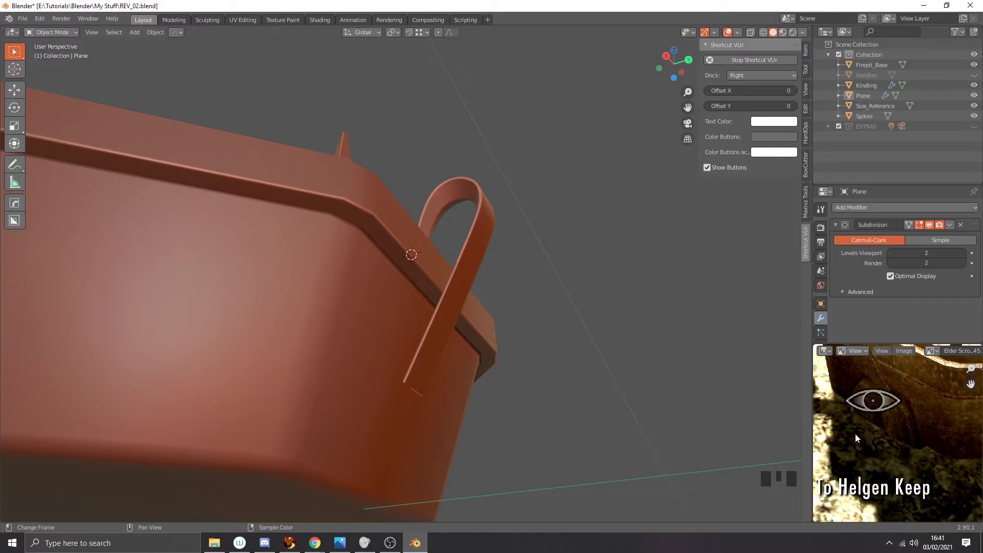
# Step: Duplicate the firepit base's side face behind the strap in place and separate it into its own selected object
pyautogui.click(410, 415)
pyautogui.scroll(-2, 527, 382)
pyautogui.moveTo(529, 383); pyautogui.dragTo(509, 423, button='middle')
pyautogui.press('Tab')
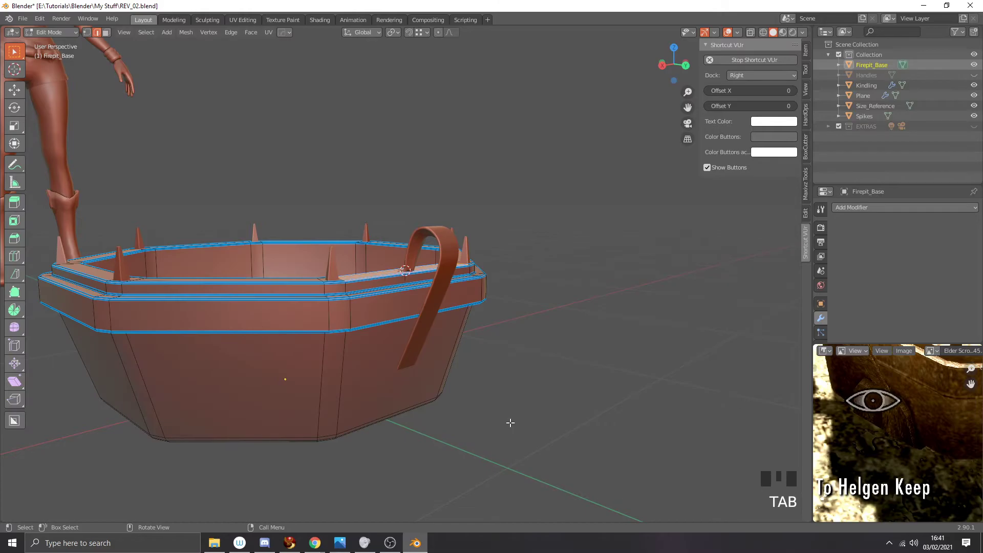
pyautogui.press('3')
pyautogui.click(418, 390)
pyautogui.moveTo(443, 393); pyautogui.dragTo(450, 384, button='middle')
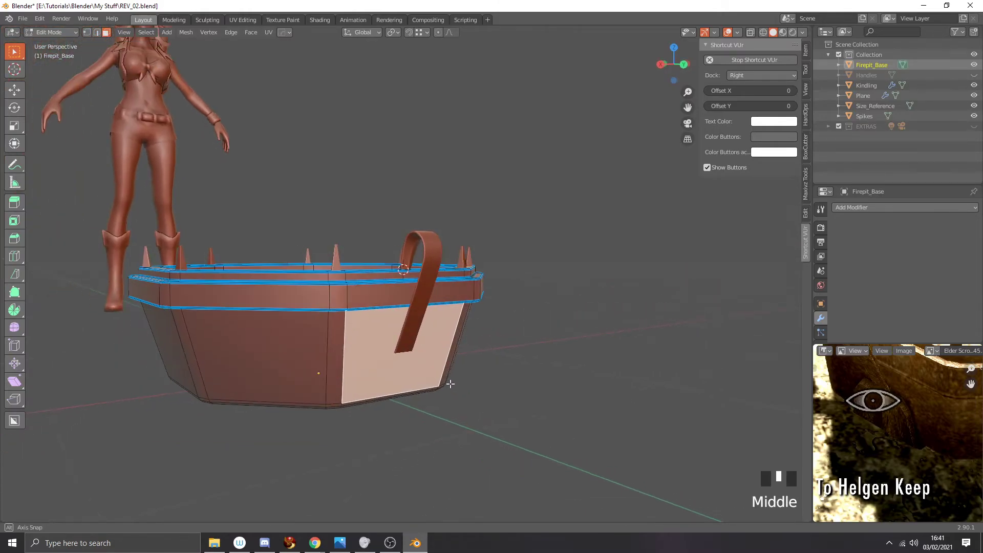
pyautogui.hotkey('shift', 'd')
pyautogui.rightClick(450, 383)
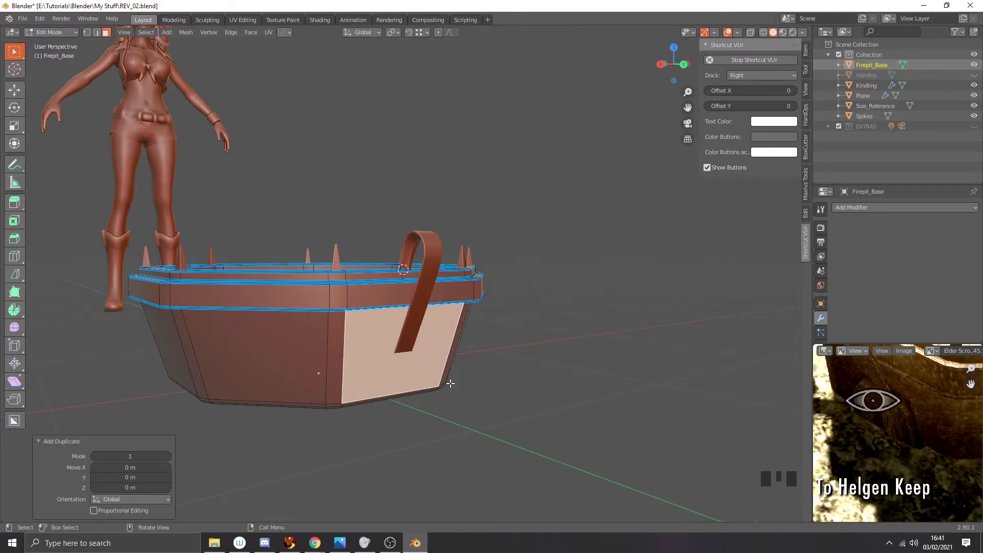
pyautogui.press('p')
pyautogui.click(450, 383)
pyautogui.press('Tab')
pyautogui.click(426, 364)
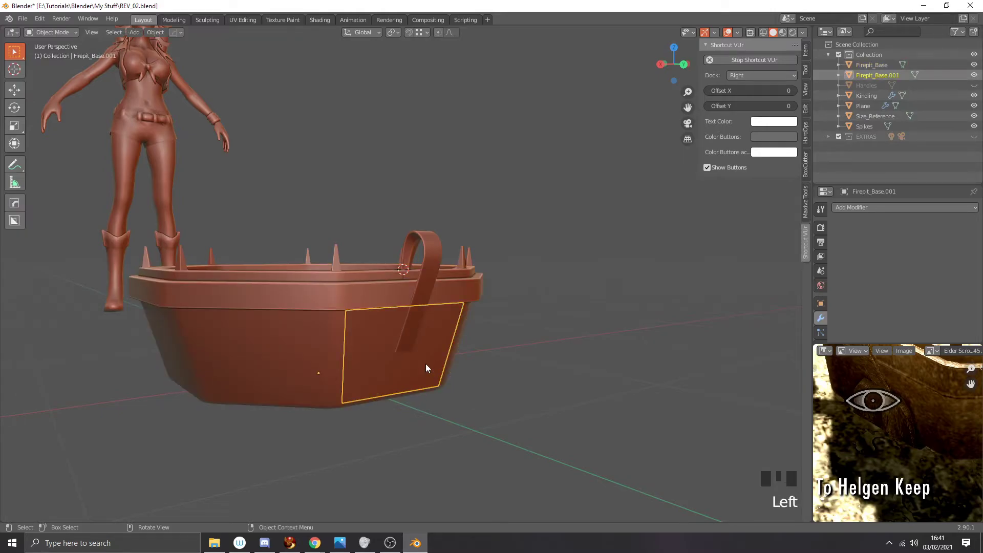
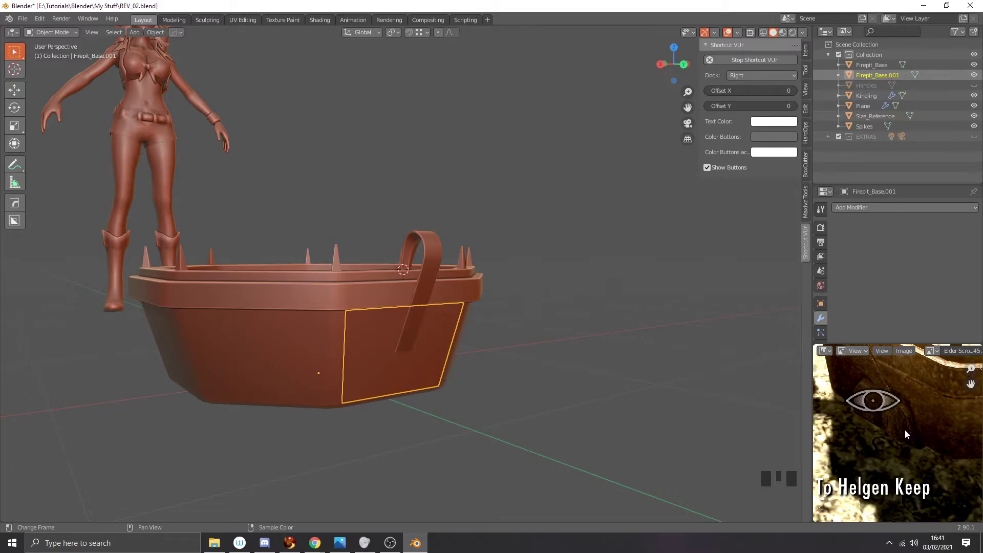
# Step: Clear the seam and sharp marks, including sharp from vertices, on all edges of the separated face
pyautogui.moveTo(620, 413); pyautogui.dragTo(597, 410, button='middle')
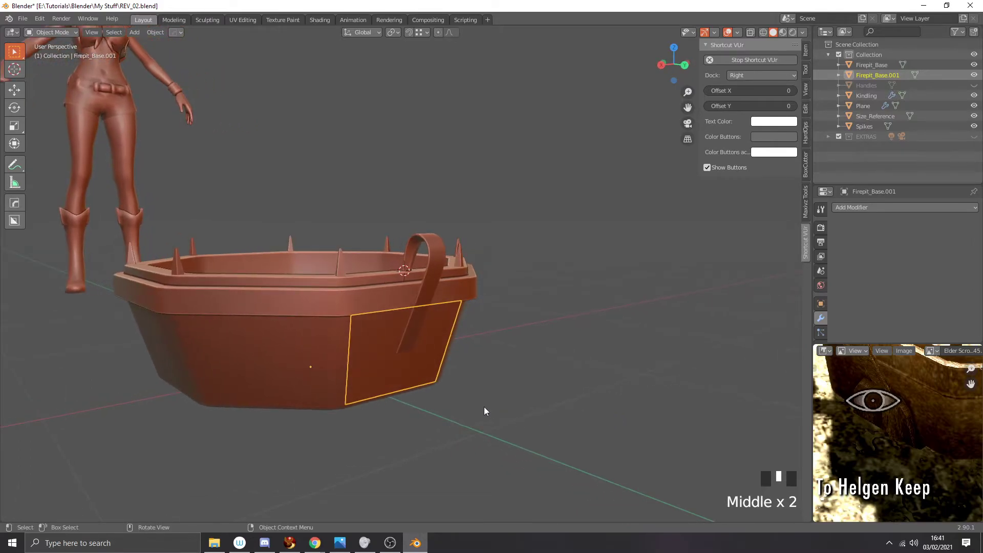
pyautogui.moveTo(484, 407); pyautogui.dragTo(481, 385, button='middle')
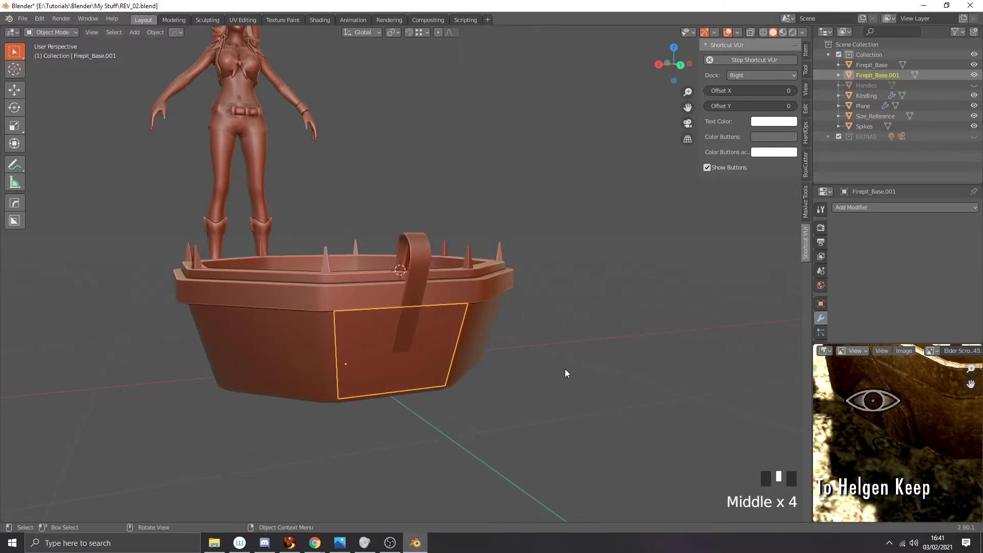
pyautogui.press('Tab')
pyautogui.press('a')
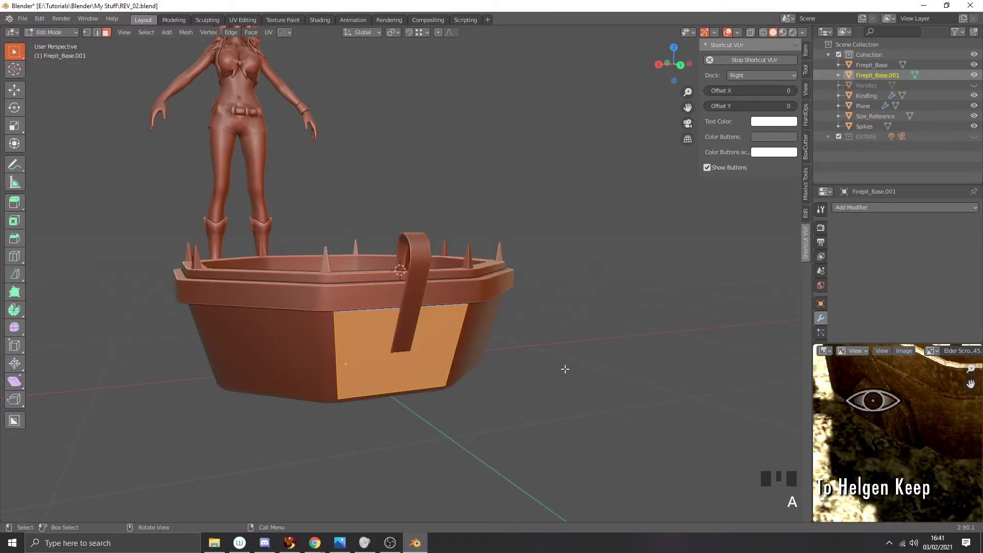
pyautogui.press('1')
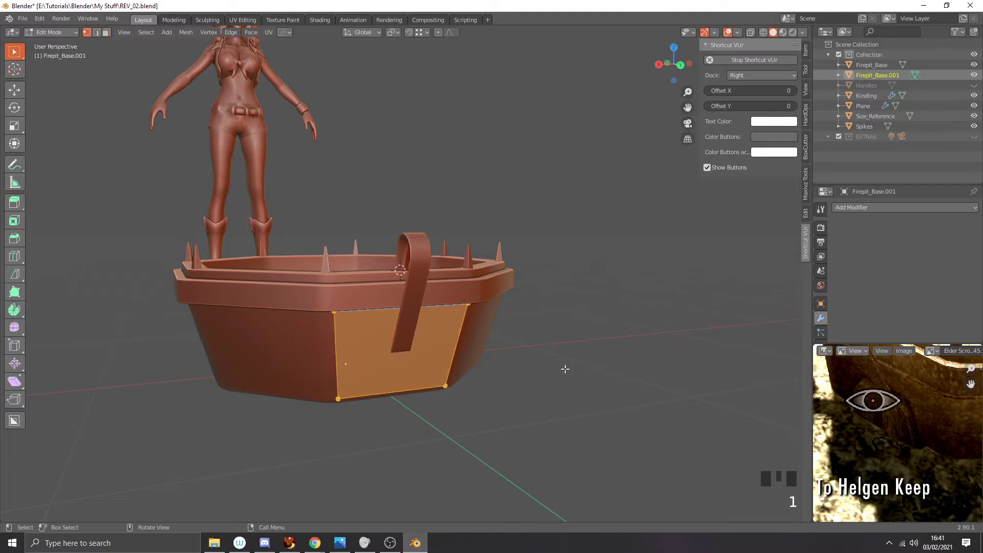
pyautogui.press('a')
pyautogui.press('ctrl')
pyautogui.hotkey('ctrl', 'e')
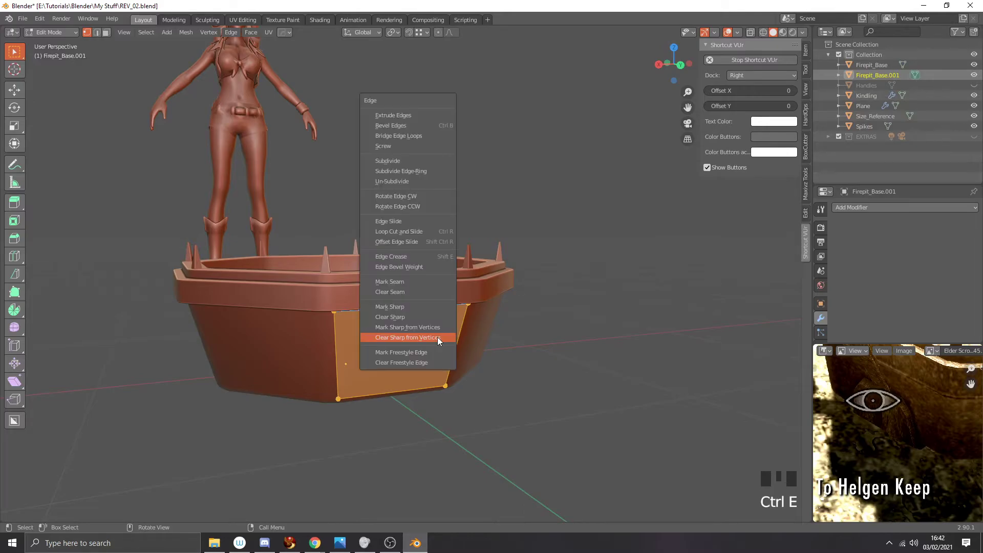
pyautogui.click(423, 334)
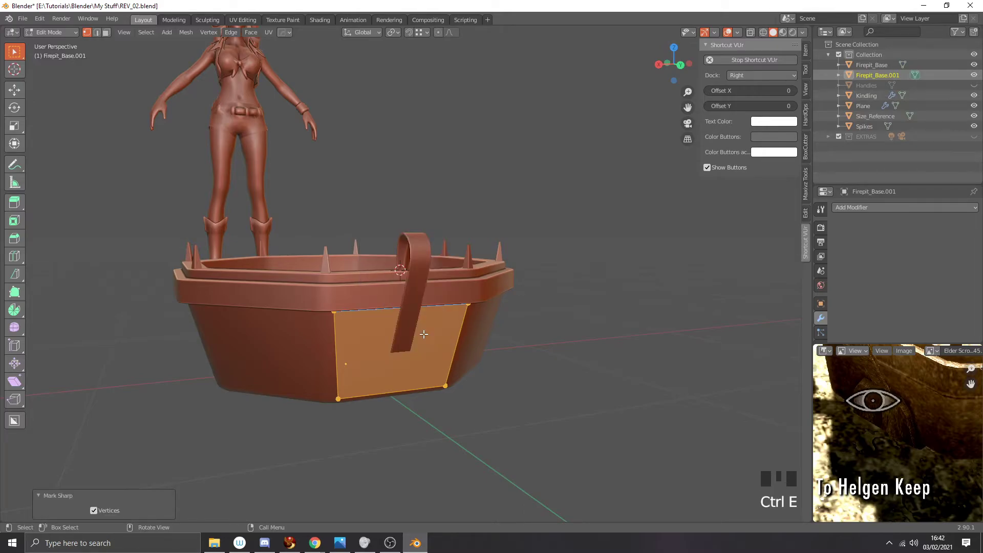
pyautogui.hotkey('ctrl', 'e')
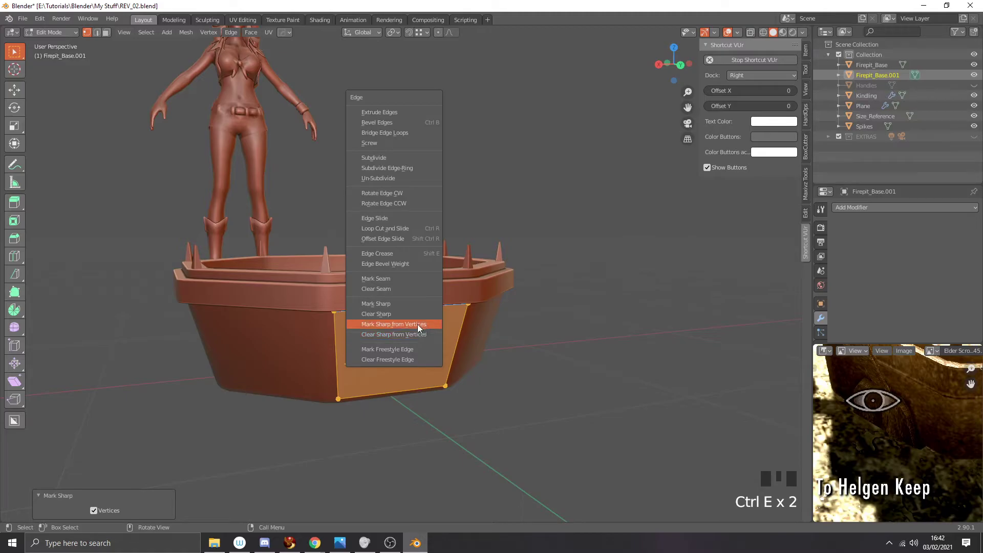
pyautogui.click(401, 290)
pyautogui.hotkey('ctrl', 'e')
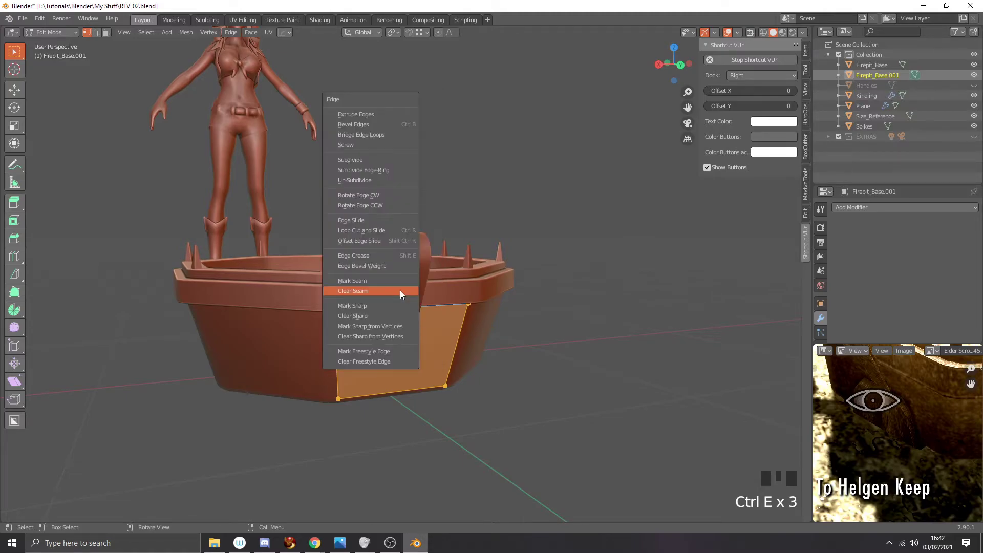
pyautogui.click(386, 316)
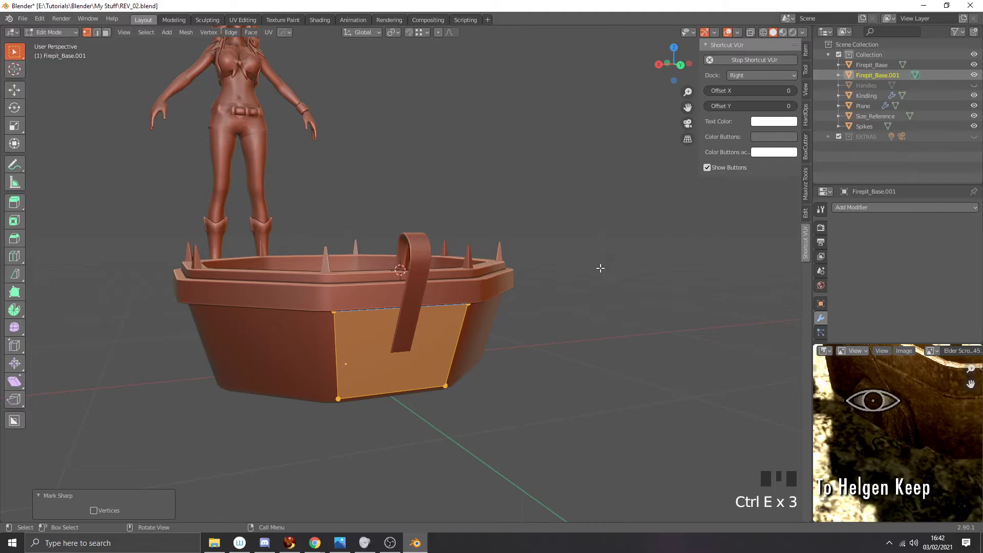
# Step: Set the mean bevel weight of all the separated face's edges to 0
pyautogui.press('2')
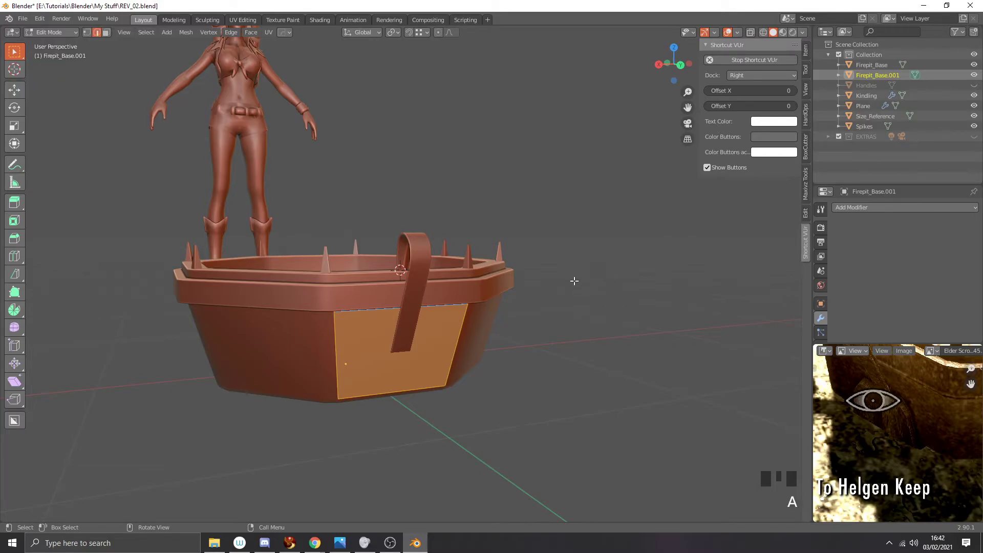
pyautogui.click(806, 53)
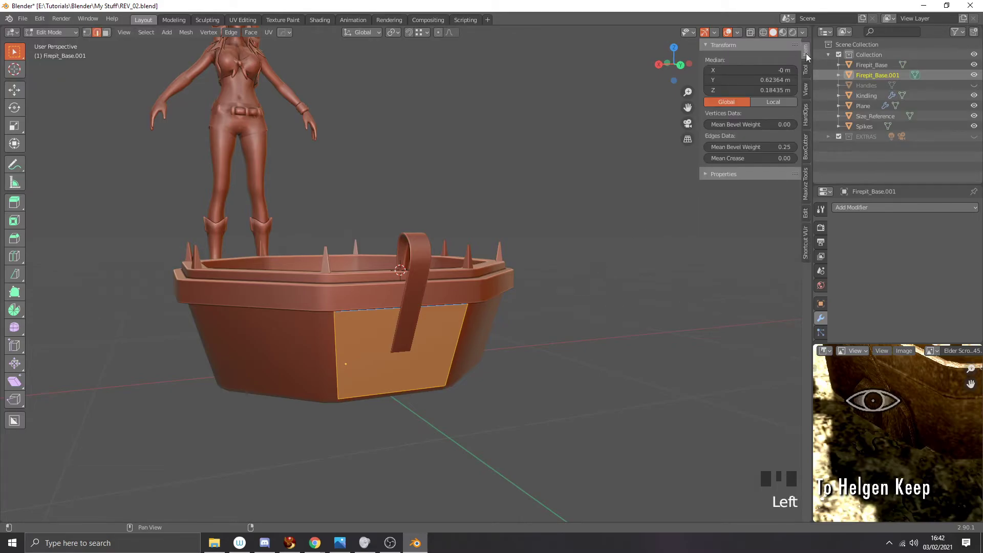
pyautogui.click(778, 149)
pyautogui.write('0')
pyautogui.press('Return')
# Step: Scale the separated face along X to about 0.712
pyautogui.moveTo(565, 250)
pyautogui.mouseDown(button='middle')
pyautogui.moveTo(549, 243)
pyautogui.moveTo(557, 240)
pyautogui.mouseUp(button='middle')
pyautogui.moveTo(509, 289); pyautogui.dragTo(535, 330, button='middle')
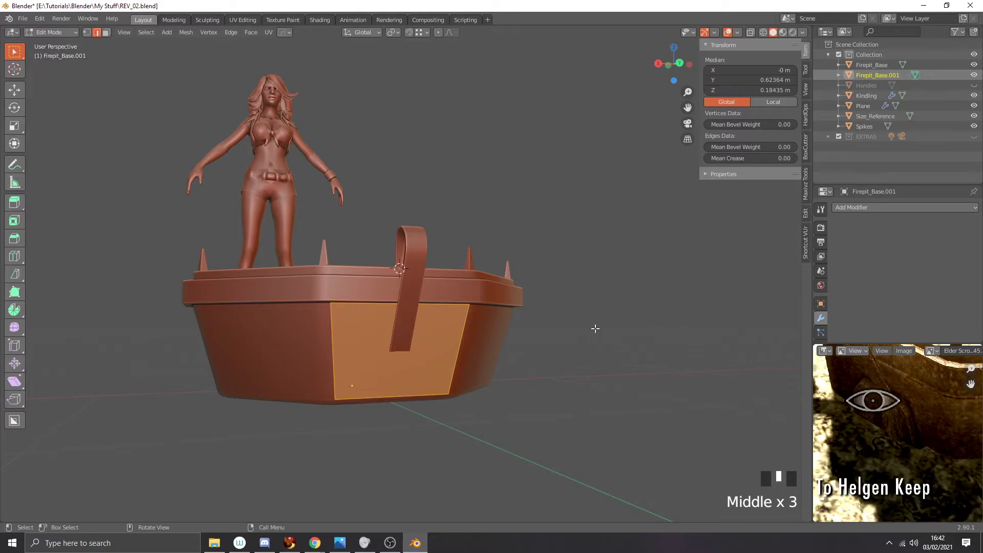
pyautogui.moveTo(936, 459); pyautogui.dragTo(934, 446, button='middle')
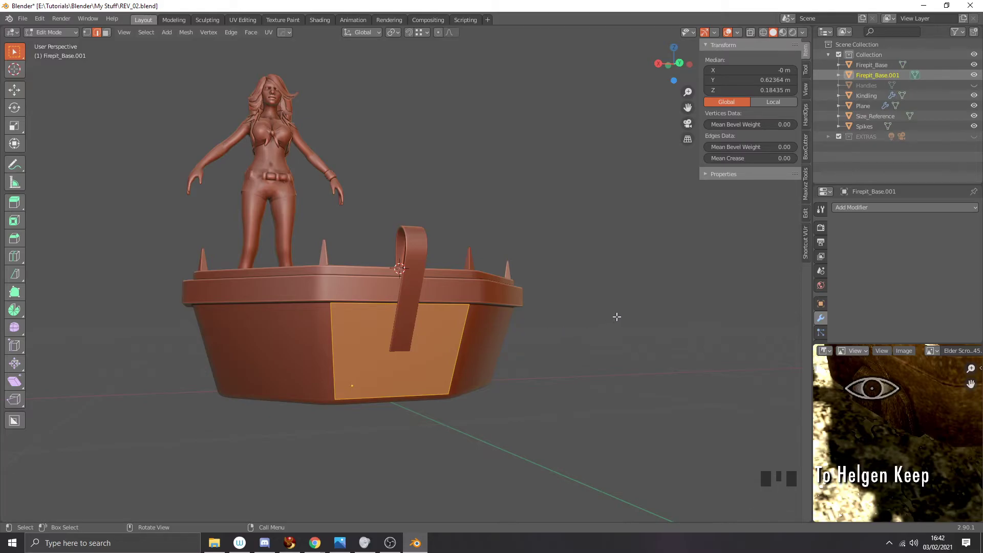
pyautogui.press('s')
pyautogui.press('x')
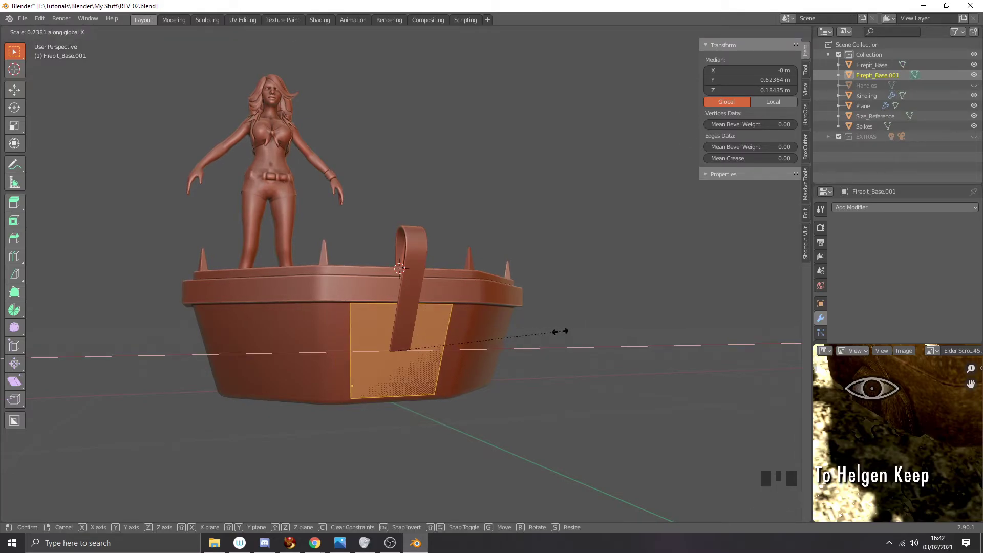
pyautogui.click(538, 337)
# Step: Edge-slide the separated face's two top vertices down by a factor of 0.5, level with the strap's lower end
pyautogui.moveTo(468, 347); pyautogui.dragTo(490, 345, button='middle')
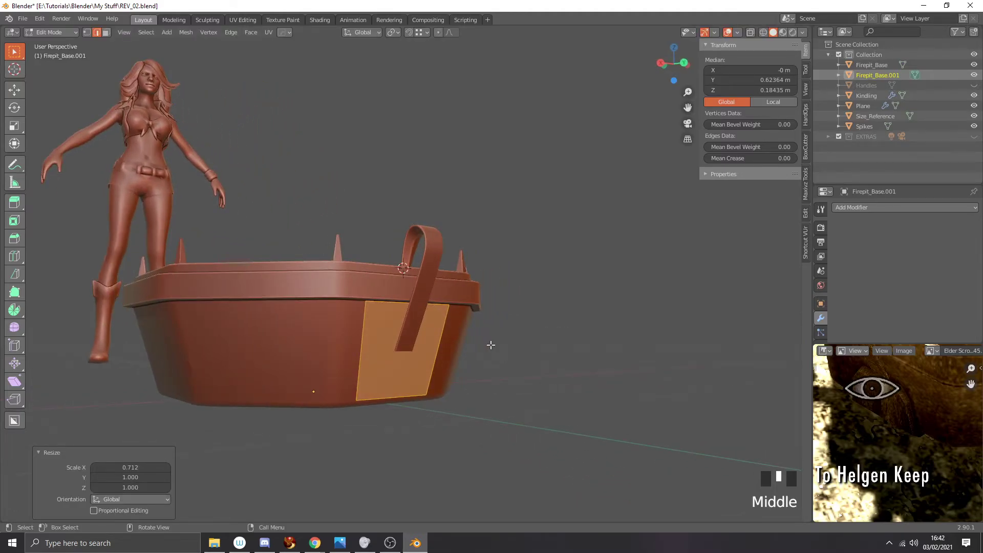
pyautogui.press('1')
pyautogui.moveTo(314, 235); pyautogui.dragTo(498, 326)
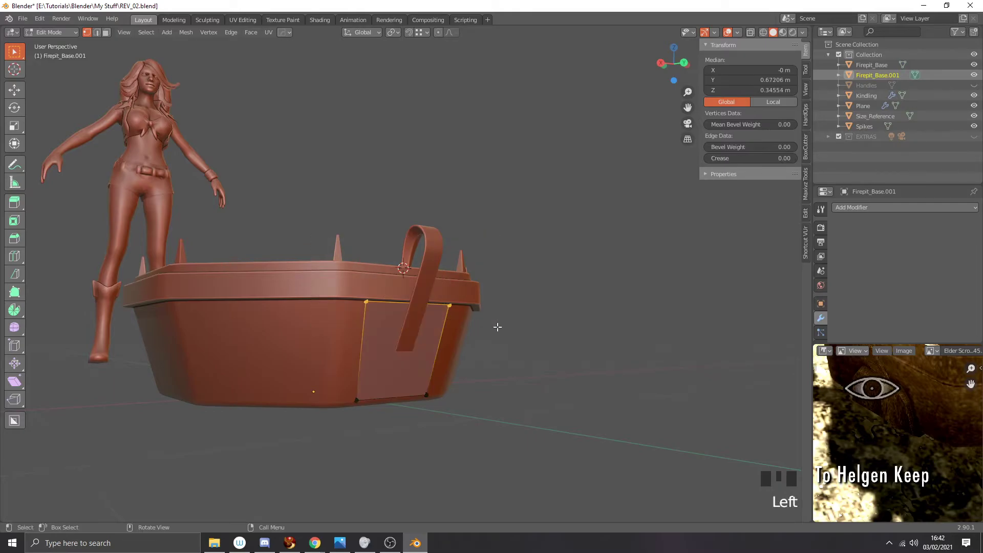
pyautogui.press('g')
pyautogui.press('g')
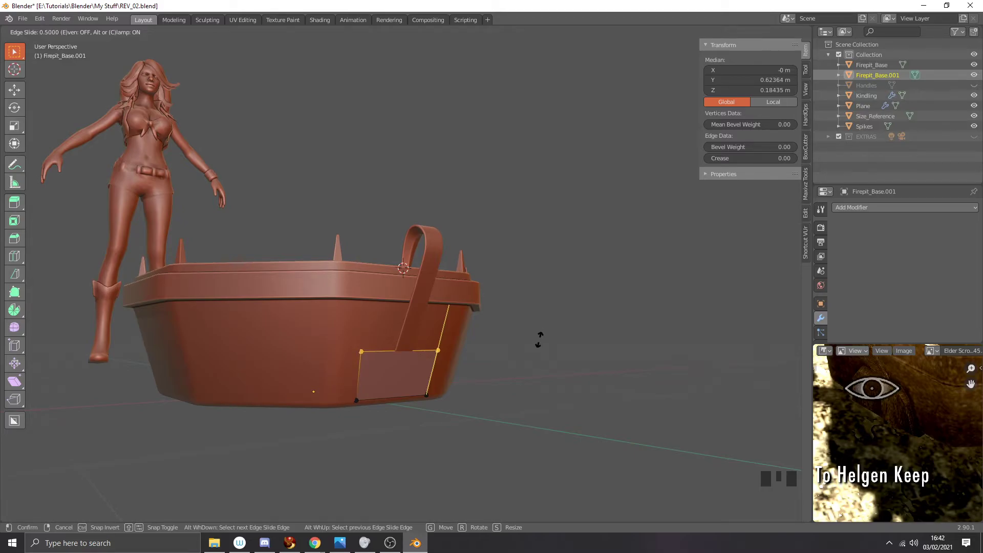
pyautogui.click(539, 339)
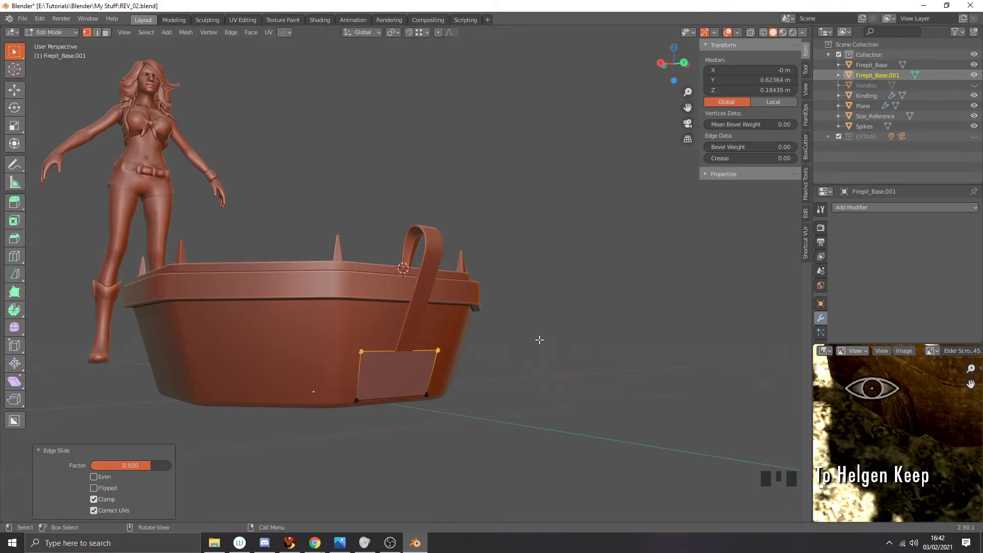
# Step: Move the whole plate outward along Y by about 0.028 m, clear of the firepit's side
pyautogui.moveTo(475, 379); pyautogui.dragTo(326, 424)
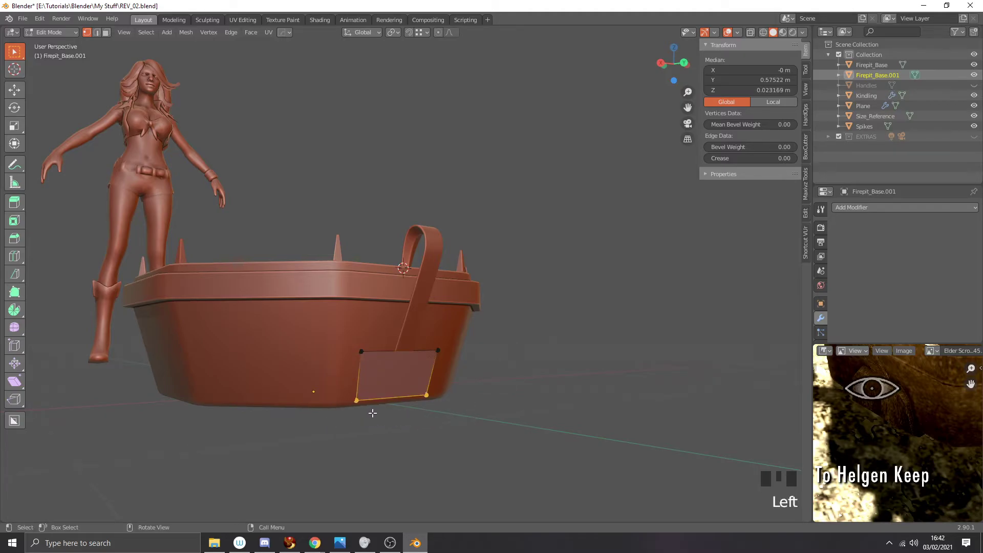
pyautogui.press('KP_3')
pyautogui.scroll(2, 402, 404)
pyautogui.keyDown('shift'); pyautogui.moveTo(429, 399); pyautogui.dragTo(475, 341, button='middle'); pyautogui.keyUp('shift')
pyautogui.scroll(2, 461, 356)
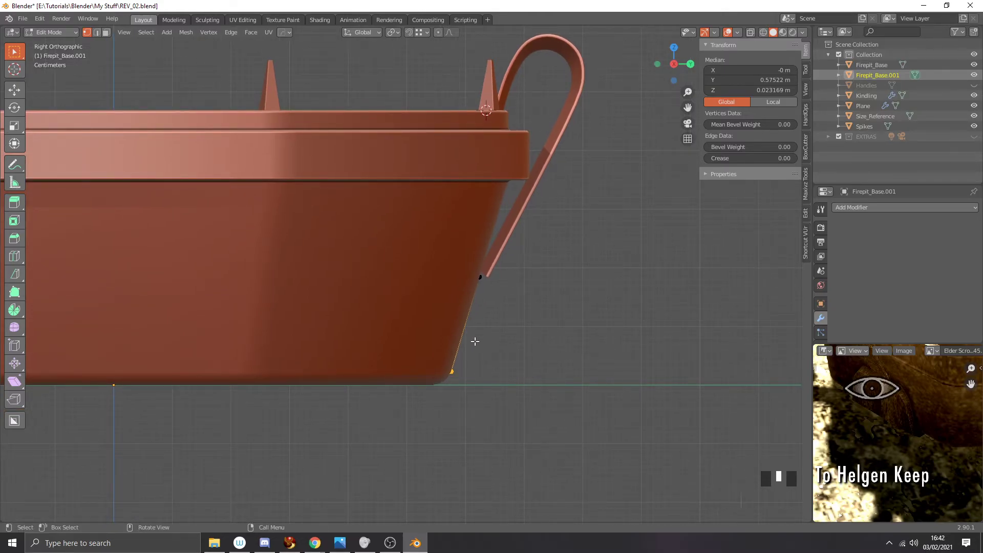
pyautogui.press('a')
pyautogui.press('g')
pyautogui.press('y')
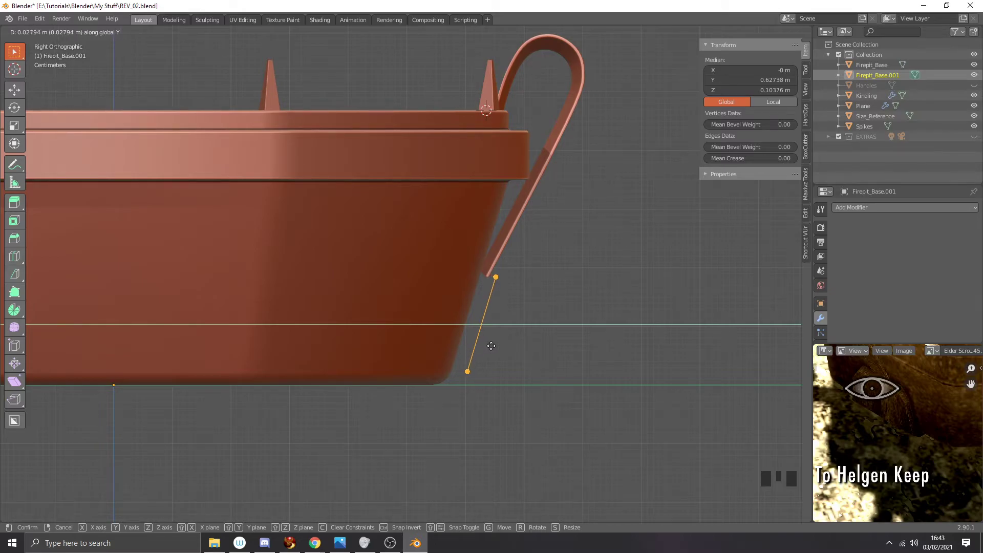
pyautogui.click(490, 344)
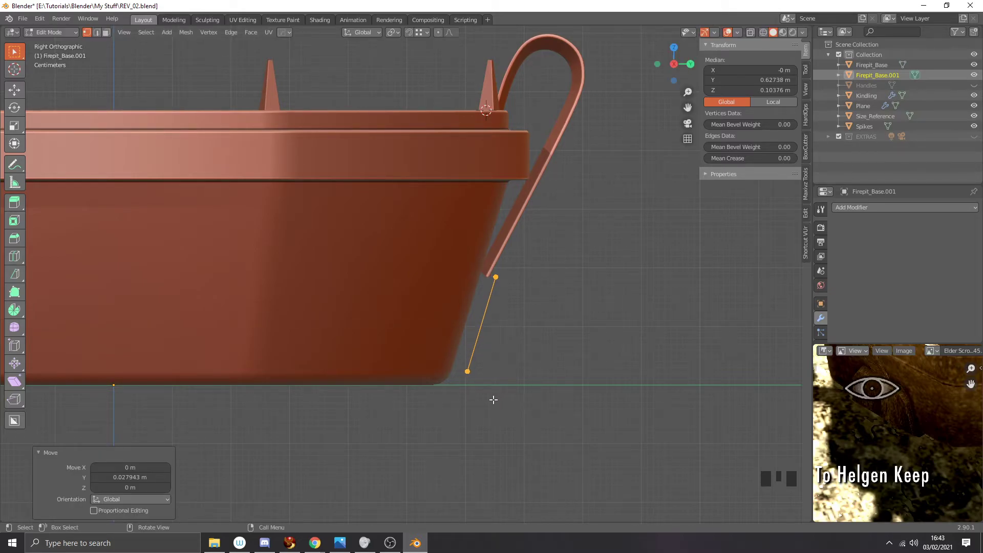
# Step: Extrude the plate's bottom edge twice: about 0.032 m inward and 0.038 m down, plus a second segment inward beneath the base
pyautogui.moveTo(489, 397); pyautogui.dragTo(456, 357)
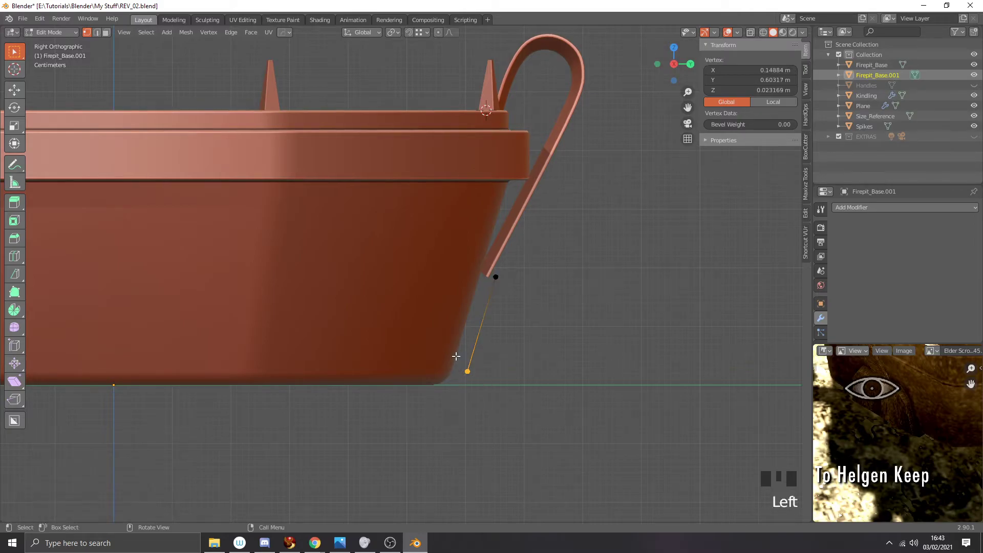
pyautogui.hotkey('alt', 'z')
pyautogui.moveTo(490, 401); pyautogui.dragTo(457, 358)
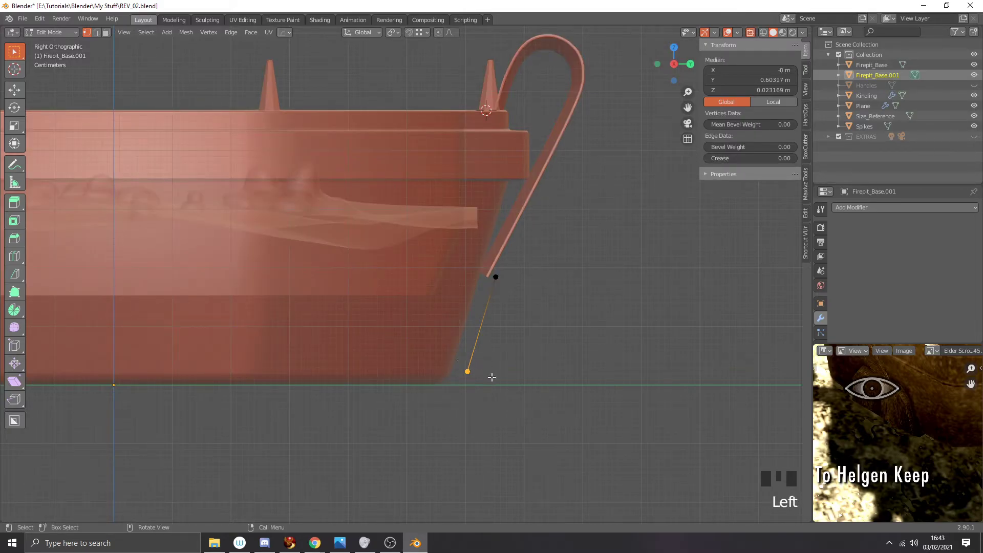
pyautogui.keyDown('shift'); pyautogui.moveTo(492, 375); pyautogui.dragTo(518, 314, button='middle'); pyautogui.keyUp('shift')
pyautogui.press('e')
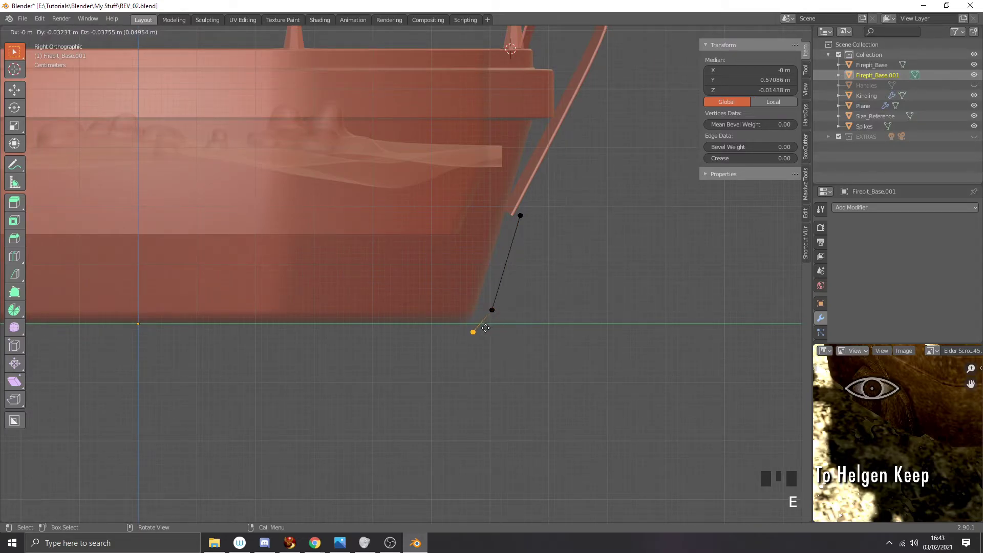
pyautogui.click(485, 328)
pyautogui.press('e')
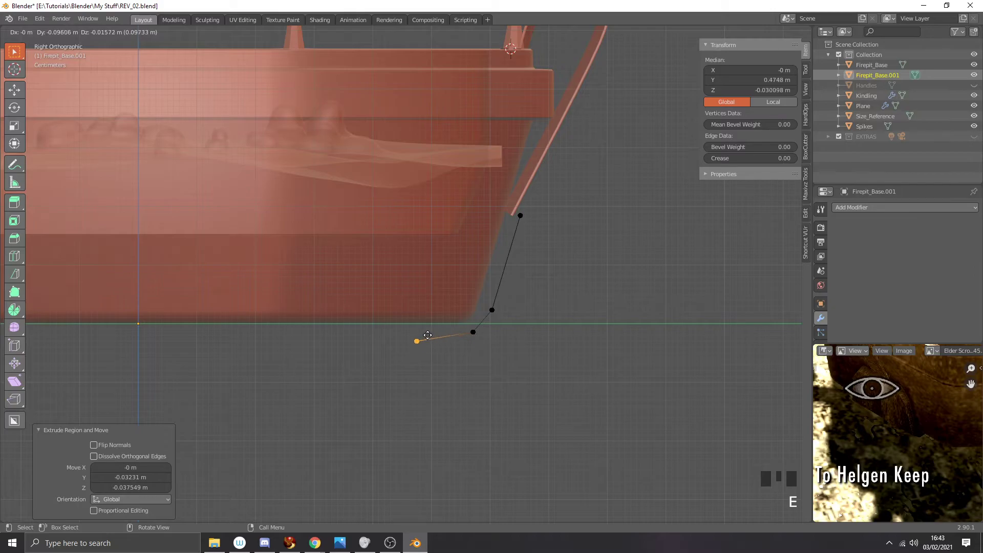
pyautogui.click(429, 327)
# Step: Flatten the plate's underside segment by scaling its vertices to 0 along Z
pyautogui.moveTo(487, 366); pyautogui.dragTo(391, 312)
pyautogui.press('s')
pyautogui.press('z')
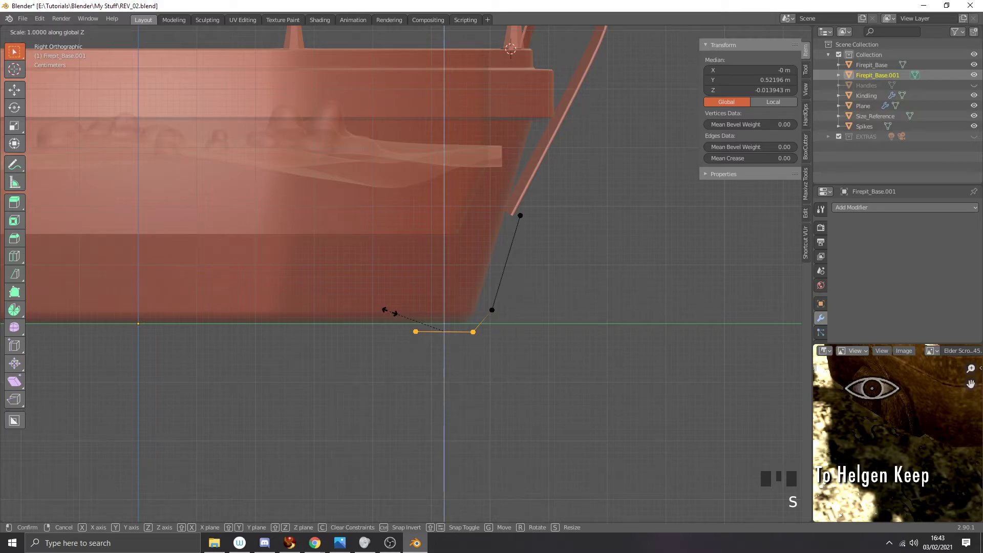
pyautogui.write('0')
pyautogui.press('Return')
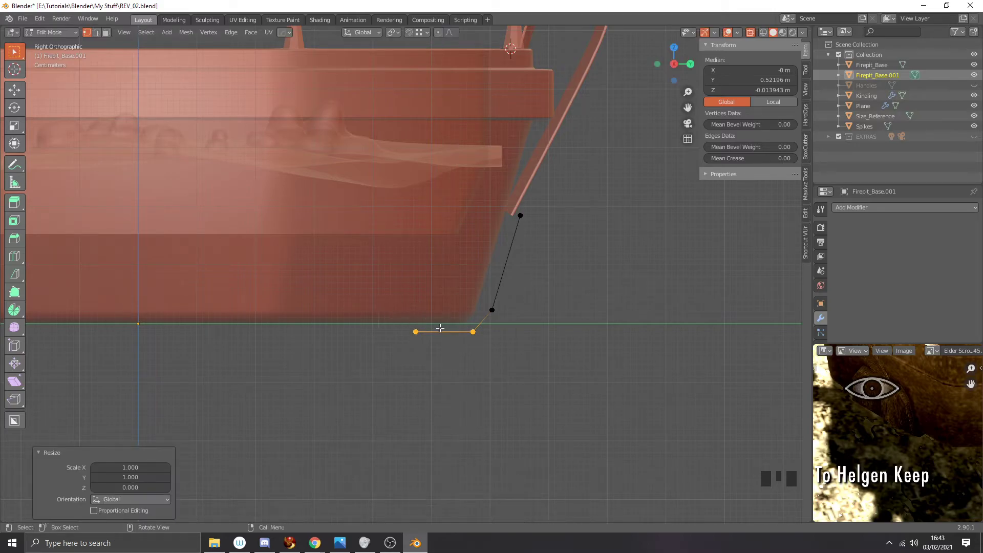
pyautogui.moveTo(520, 337); pyautogui.dragTo(412, 329, button='middle')
pyautogui.hotkey('alt', 'z')
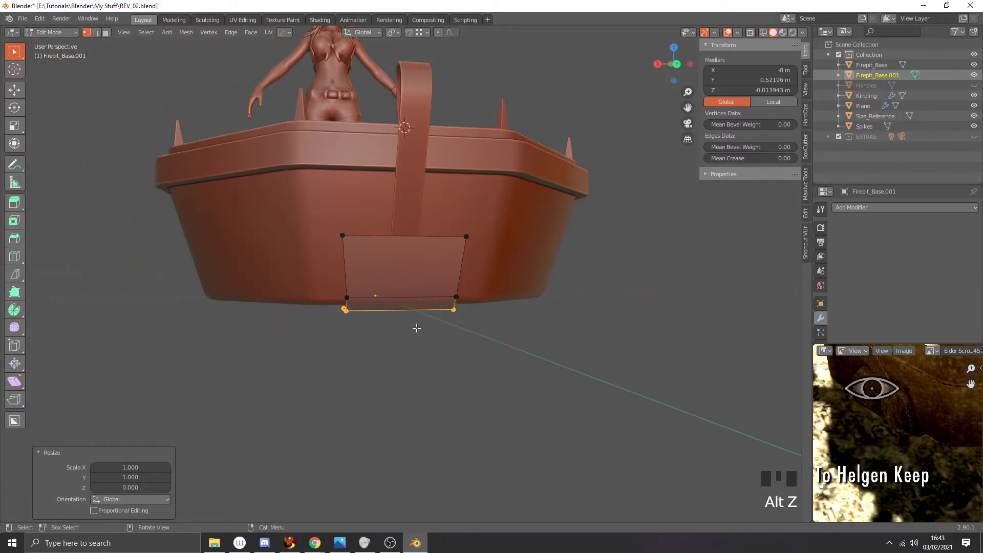
# Step: Narrow the plate's top edge by scaling it along X to about 0.695, matching the taper in the reference
pyautogui.moveTo(318, 210); pyautogui.dragTo(487, 256)
pyautogui.moveTo(487, 255); pyautogui.dragTo(527, 275, button='middle')
pyautogui.scroll(-2, 858, 400)
pyautogui.scroll(-1, 858, 400)
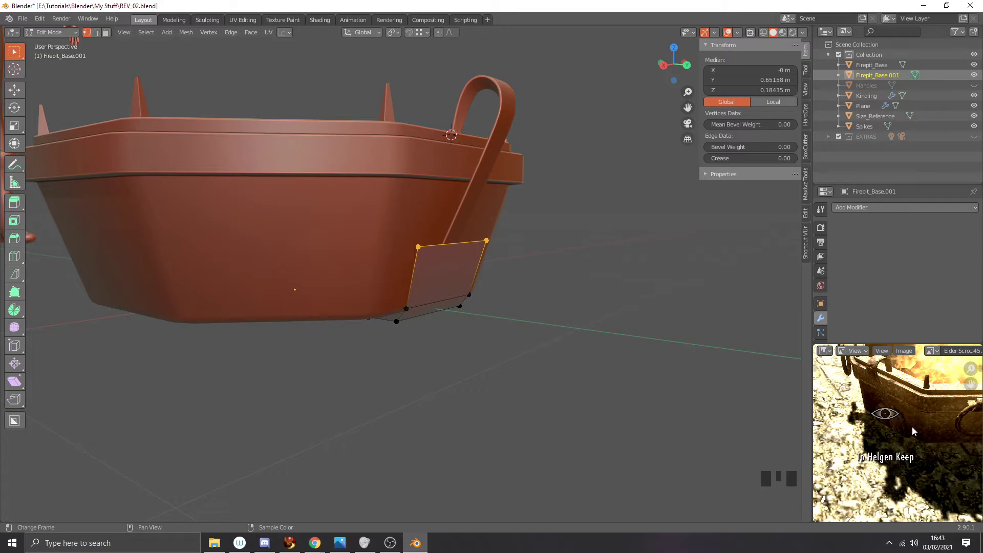
pyautogui.moveTo(610, 285); pyautogui.dragTo(568, 274, button='middle')
pyautogui.scroll(2, 510, 254)
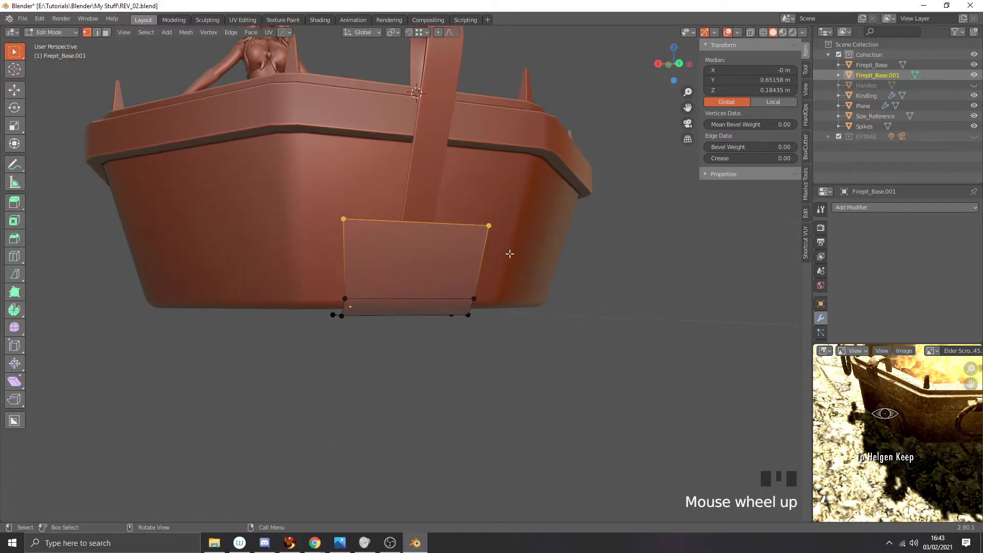
pyautogui.press('s')
pyautogui.press('x')
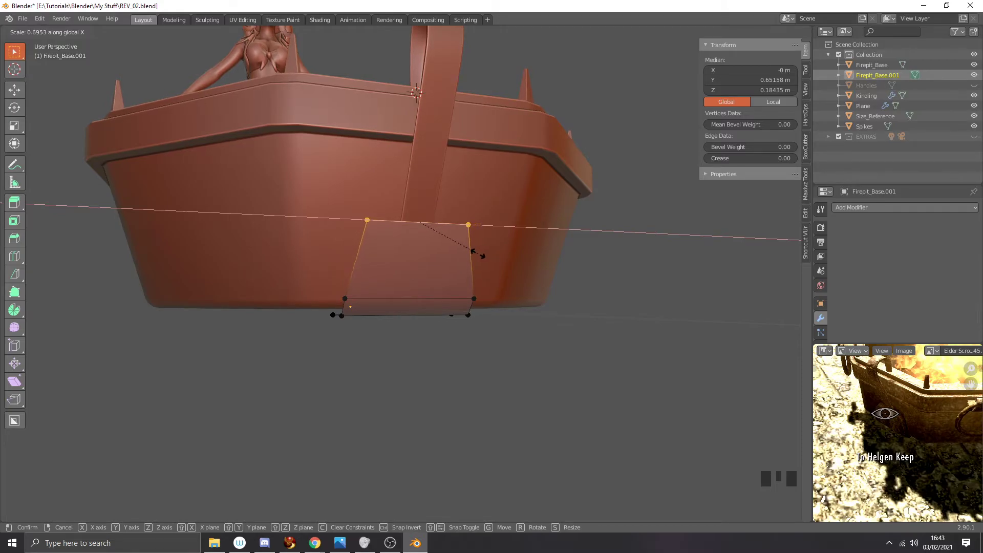
pyautogui.click(479, 254)
pyautogui.moveTo(485, 256); pyautogui.dragTo(466, 249, button='middle')
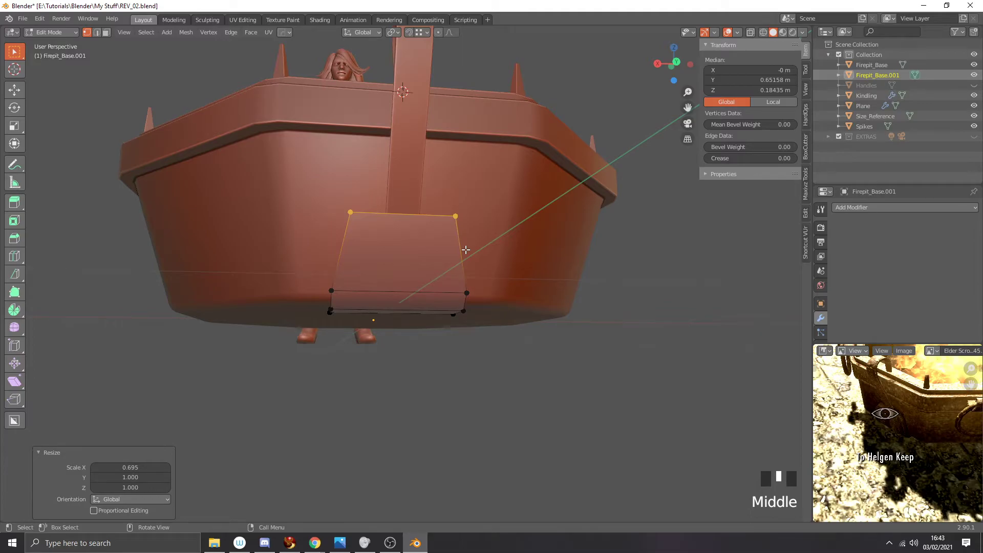
# Step: Scale all of the plate's lower vertices along X to about 0.868, including the hidden ones under the base
pyautogui.press('KP_1')
pyautogui.press('KP_1')
pyautogui.press('ctrl+KP_1')
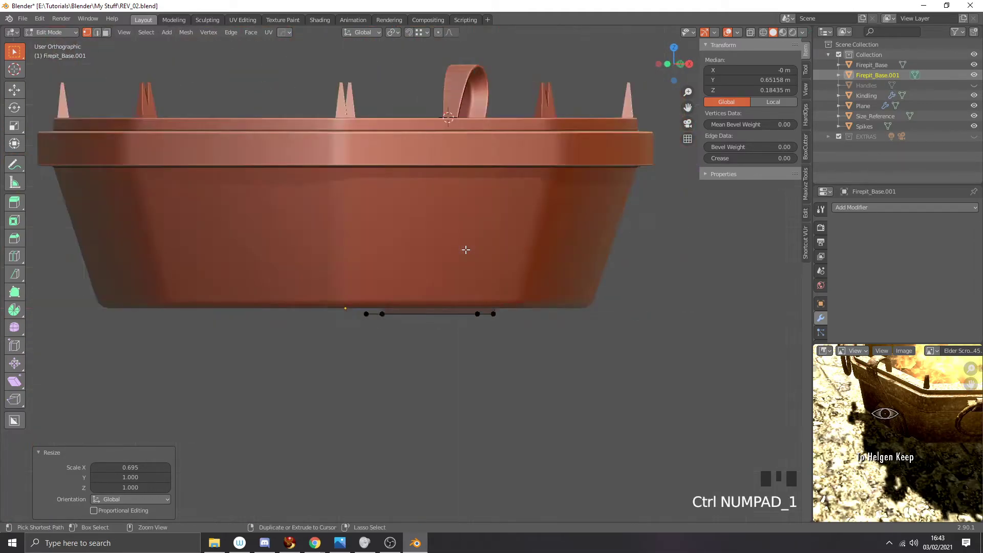
pyautogui.scroll(2, 465, 249)
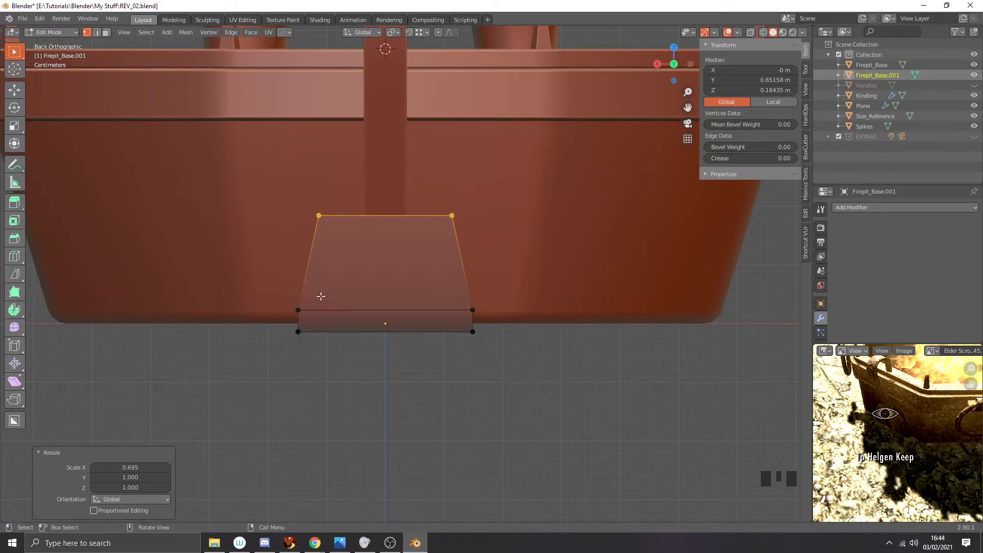
pyautogui.moveTo(270, 285); pyautogui.dragTo(522, 396)
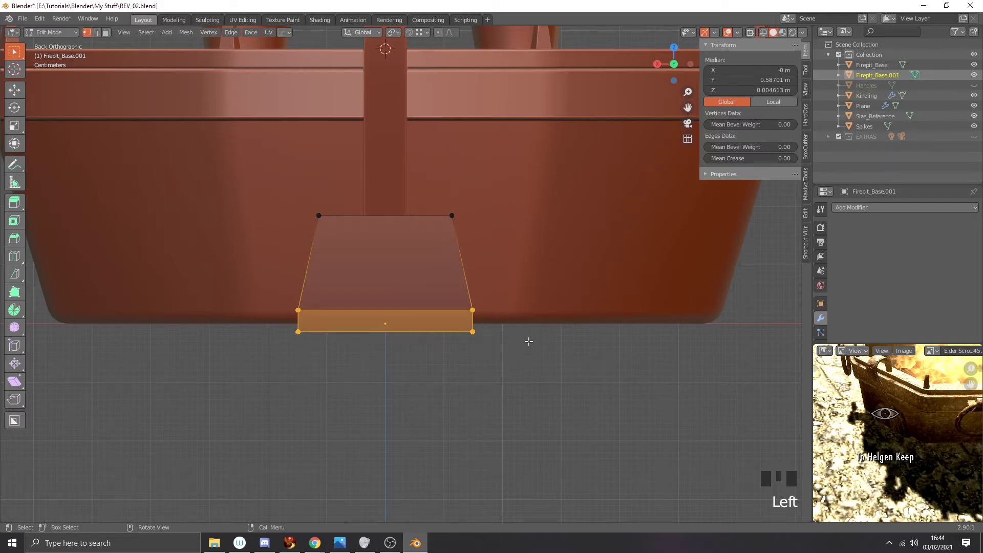
pyautogui.hotkey('alt', 'z')
pyautogui.moveTo(531, 358); pyautogui.dragTo(285, 264)
pyautogui.moveTo(260, 295); pyautogui.dragTo(261, 295)
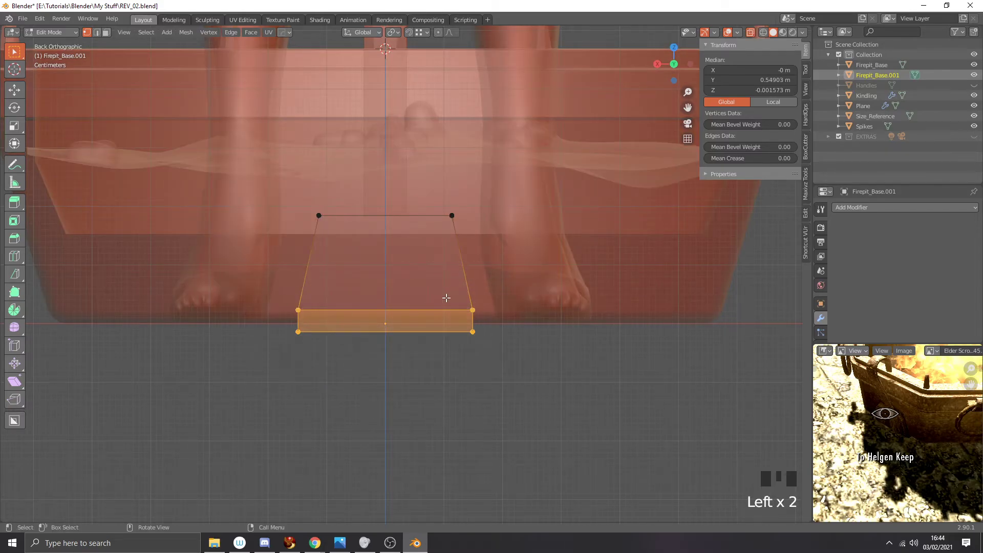
pyautogui.press('s')
pyautogui.press('x')
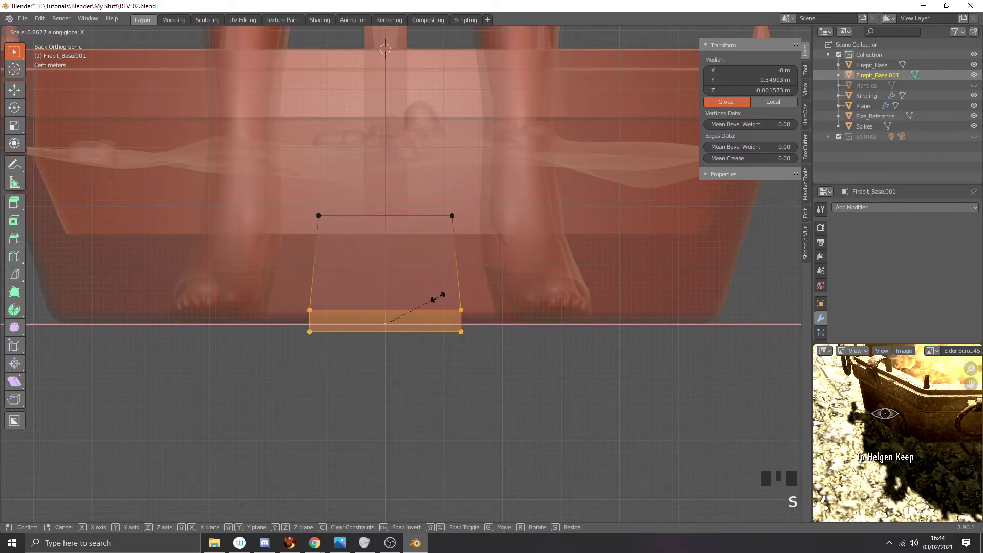
pyautogui.click(438, 297)
# Step: Scale the plate's top edge along X to about 0.807 for a stronger taper
pyautogui.moveTo(234, 166); pyautogui.dragTo(486, 250)
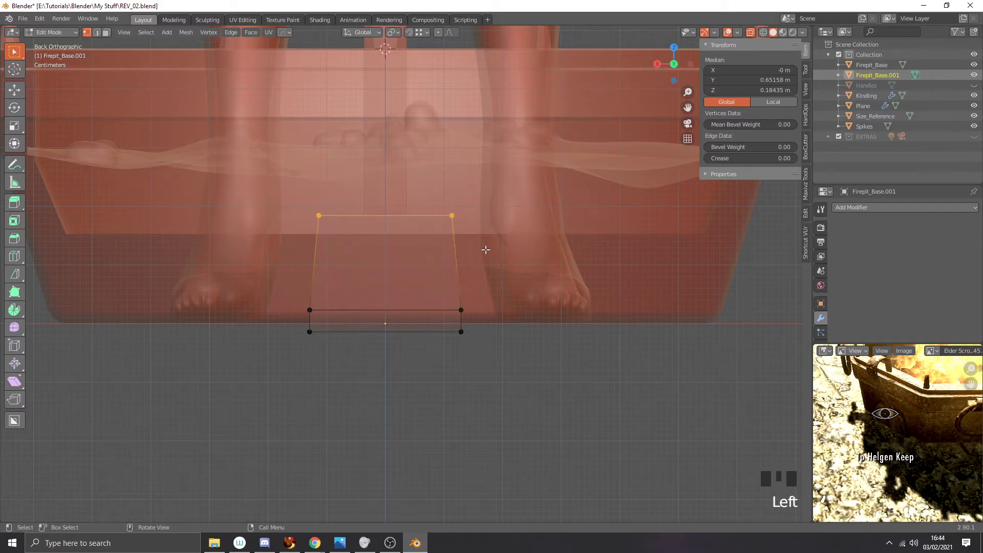
pyautogui.press('s')
pyautogui.press('x')
pyautogui.click(463, 248)
pyautogui.scroll(-2, 458, 256)
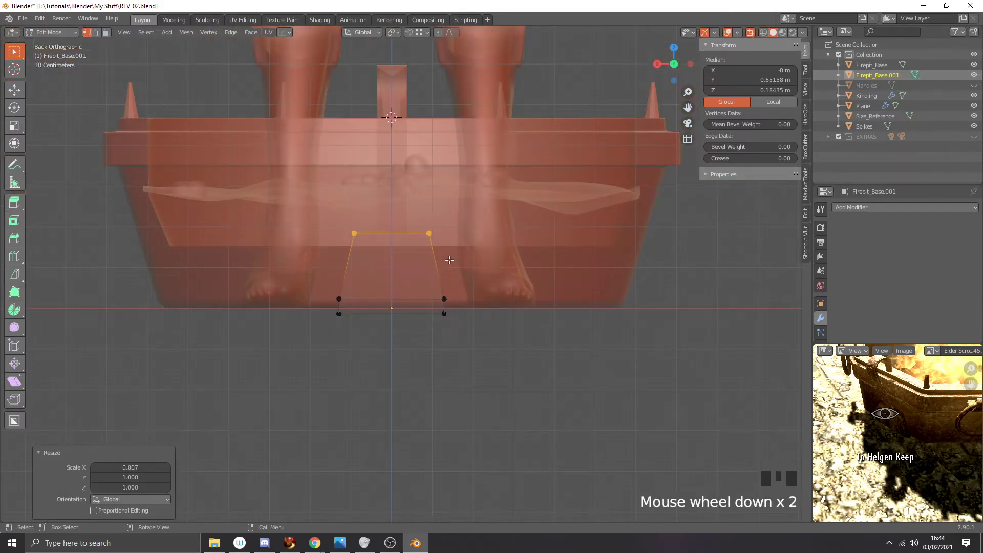
# Step: Edge-slide the plate's two top vertices down by a factor of about 0.186
pyautogui.hotkey('alt', 'z')
pyautogui.moveTo(449, 259); pyautogui.dragTo(470, 247, button='middle')
pyautogui.scroll(-1, 520, 274)
pyautogui.moveTo(356, 204); pyautogui.dragTo(492, 254)
pyautogui.press('g')
pyautogui.press('g')
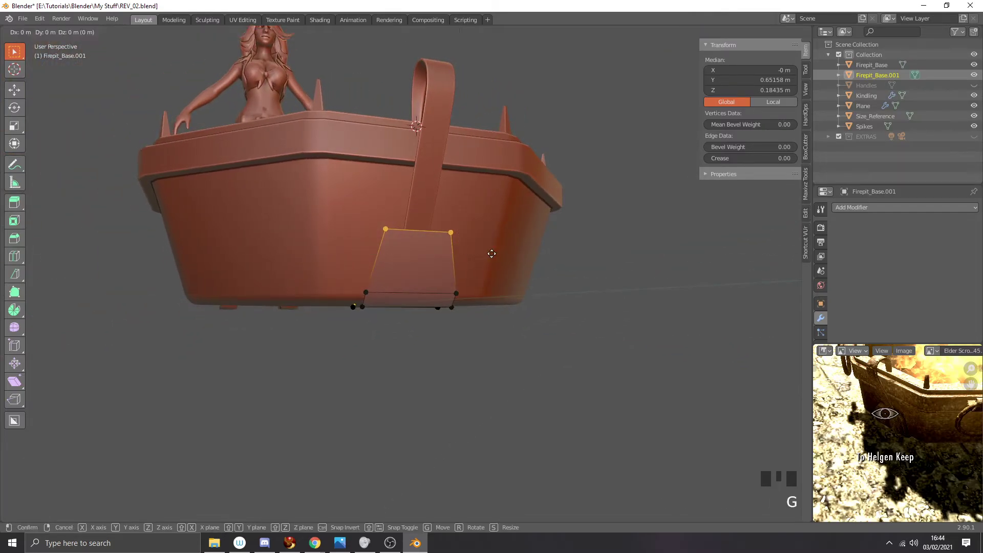
pyautogui.click(492, 260)
# Step: Compare the plate's shape from several angles with the fittings on the firepit's lower side in the reference image
pyautogui.moveTo(491, 259)
pyautogui.mouseDown(button='middle')
pyautogui.moveTo(544, 266)
pyautogui.moveTo(484, 270)
pyautogui.mouseUp(button='middle')
pyautogui.scroll(-2, 893, 420)
pyautogui.moveTo(894, 420); pyautogui.dragTo(866, 445, button='middle')
pyautogui.scroll(3, 883, 403)
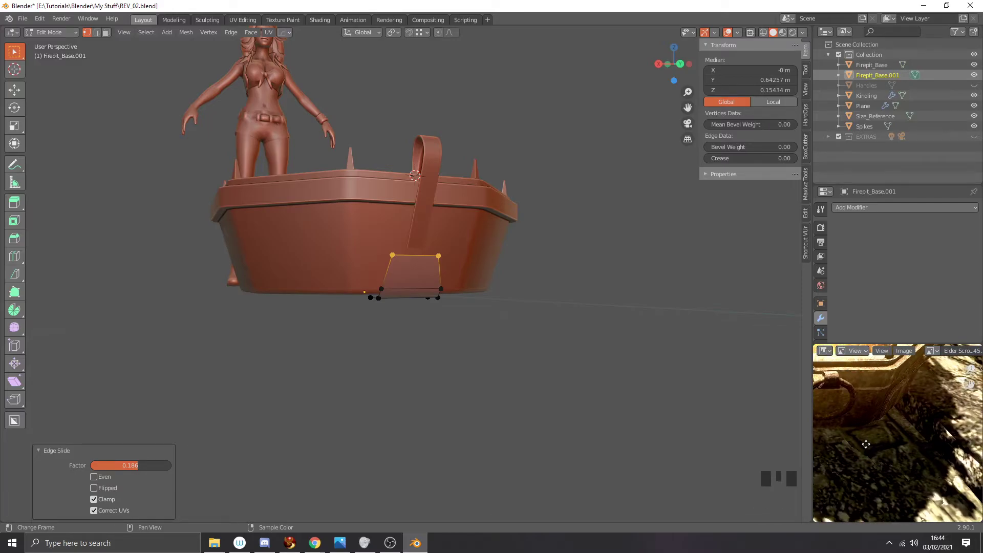
pyautogui.moveTo(375, 387); pyautogui.dragTo(429, 386, button='middle')
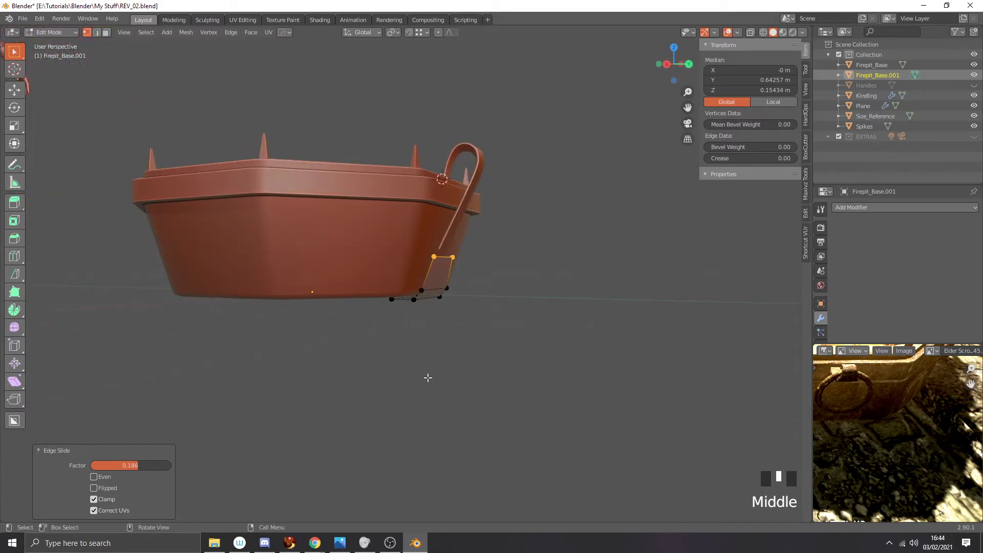
pyautogui.scroll(1, 440, 321)
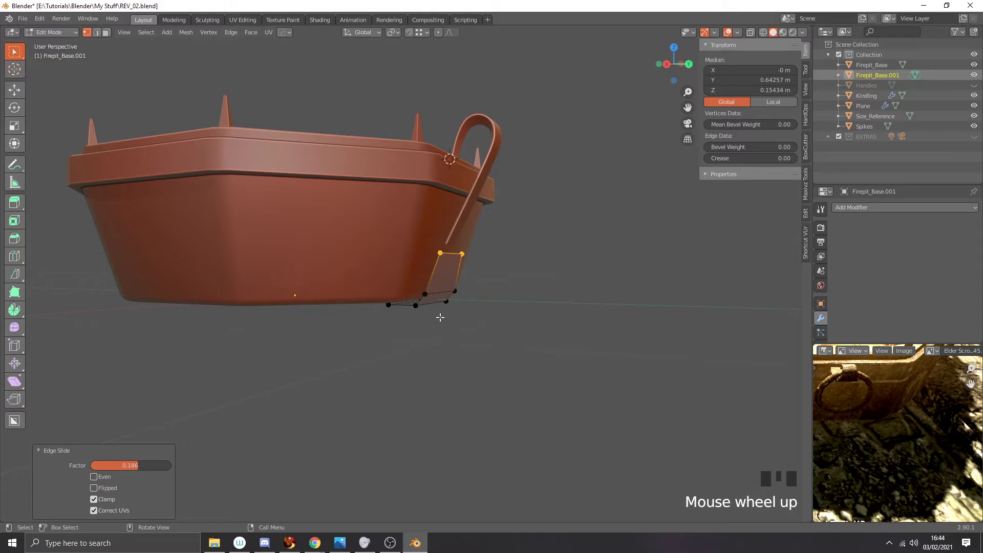
pyautogui.moveTo(439, 317); pyautogui.dragTo(465, 268, button='middle')
pyautogui.scroll(1, 432, 302)
# Step: Return the plate to Object Mode and apply its scale
pyautogui.press('Tab')
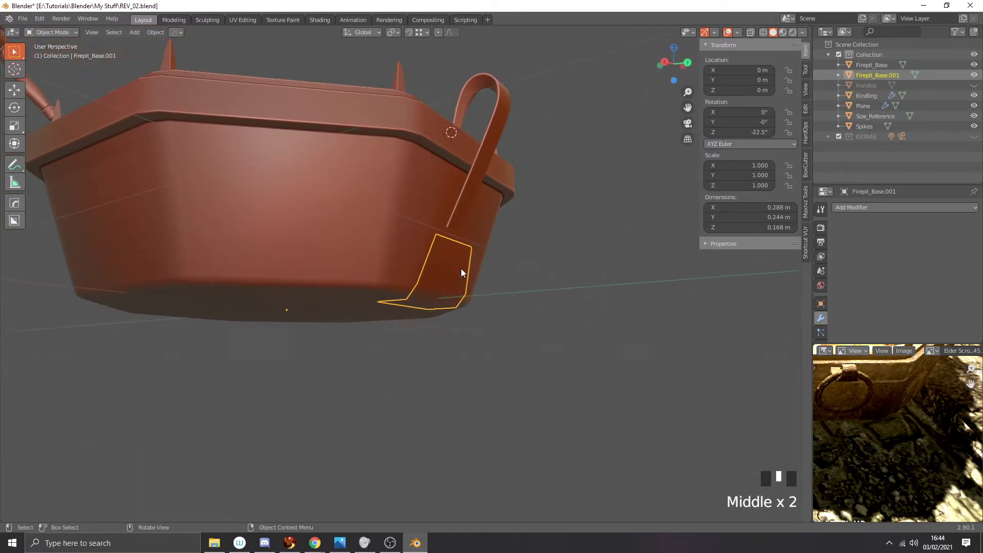
pyautogui.click(842, 208)
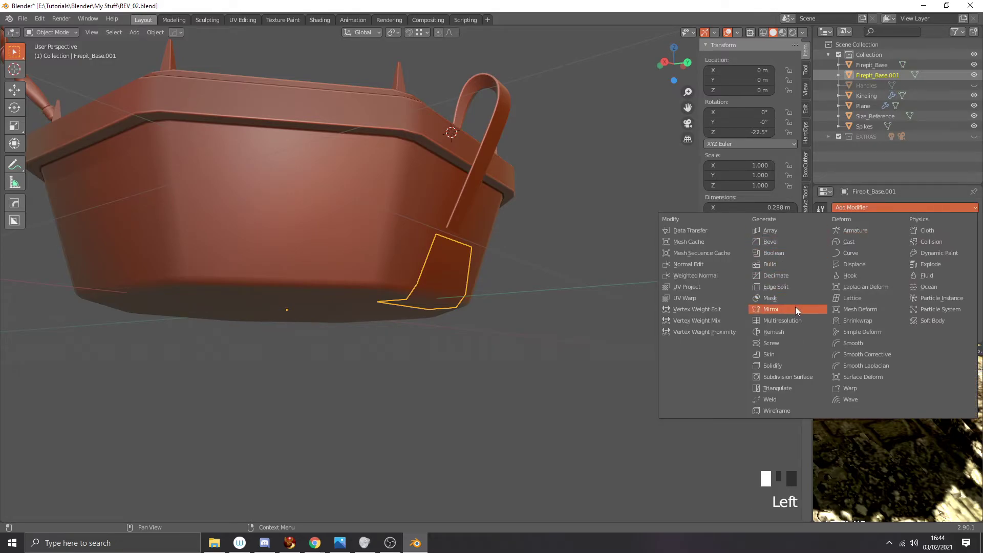
pyautogui.moveTo(549, 303); pyautogui.dragTo(502, 299, button='middle')
pyautogui.hotkey('ctrl', 'a')
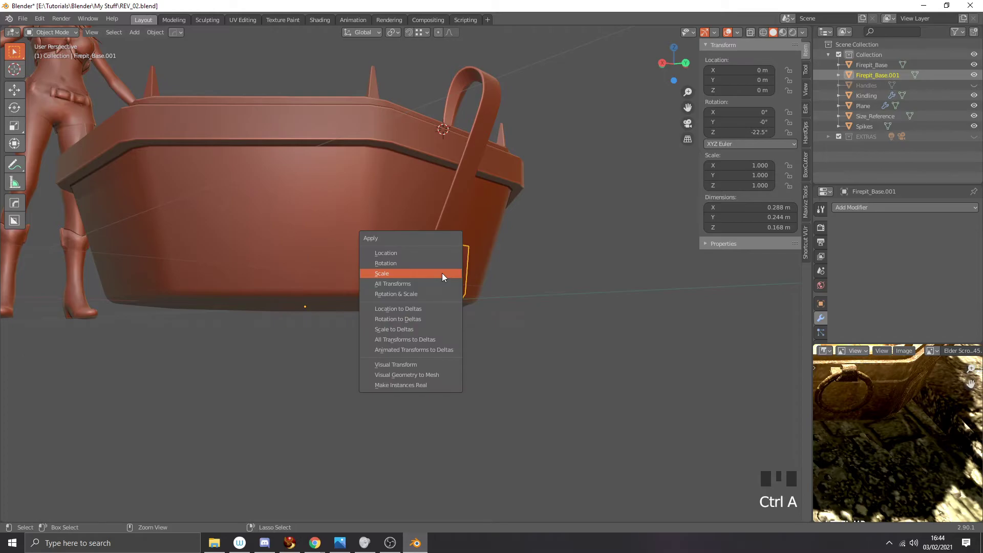
pyautogui.click(441, 272)
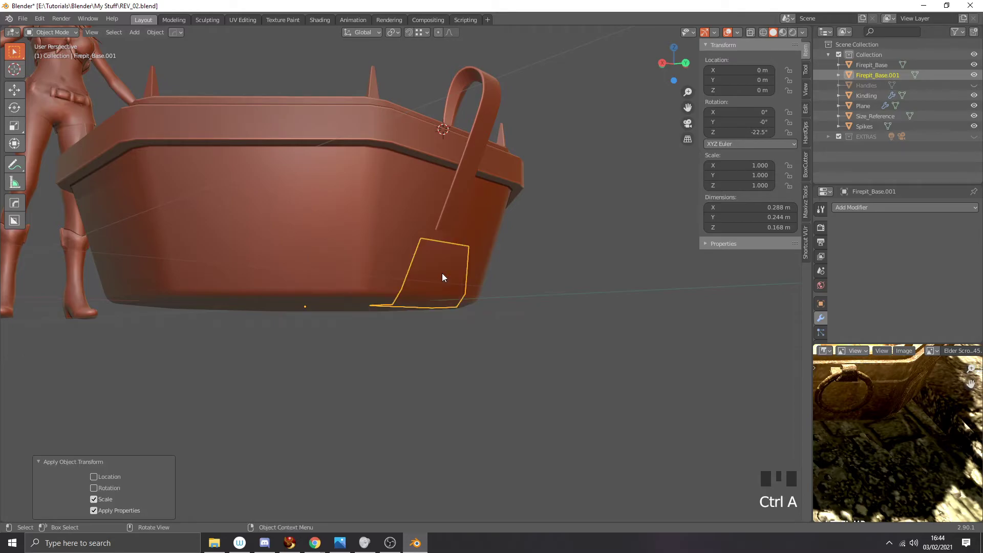
# Step: Add a Solidify modifier to the plate and set its thickness to 0.028 m
pyautogui.click(865, 207)
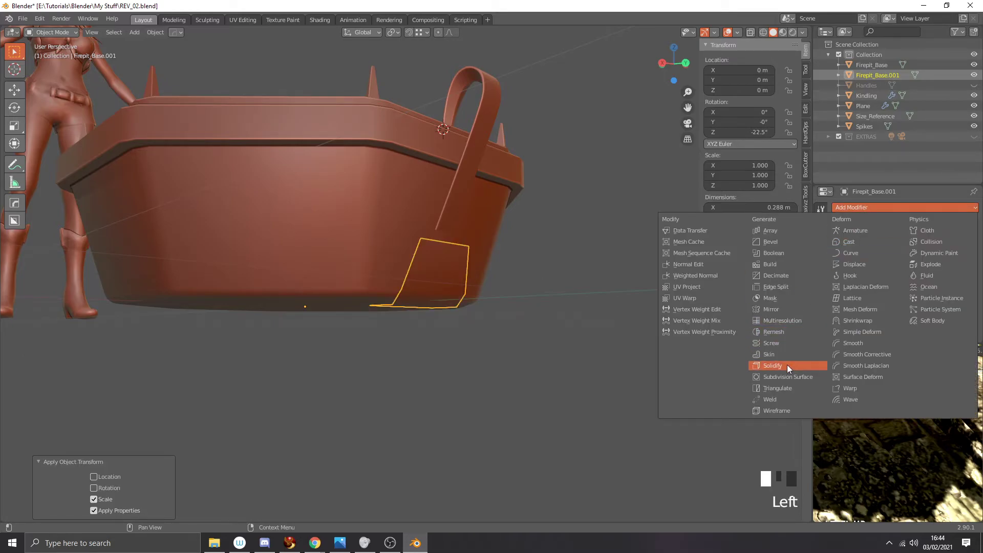
pyautogui.click(773, 366)
pyautogui.moveTo(788, 367); pyautogui.dragTo(588, 323, button='middle')
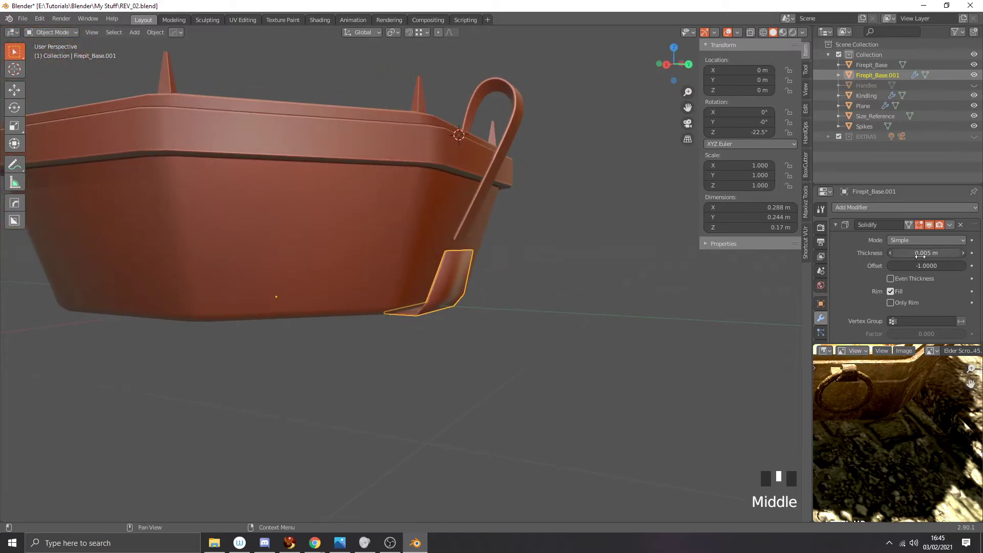
pyautogui.moveTo(919, 253); pyautogui.dragTo(943, 253)
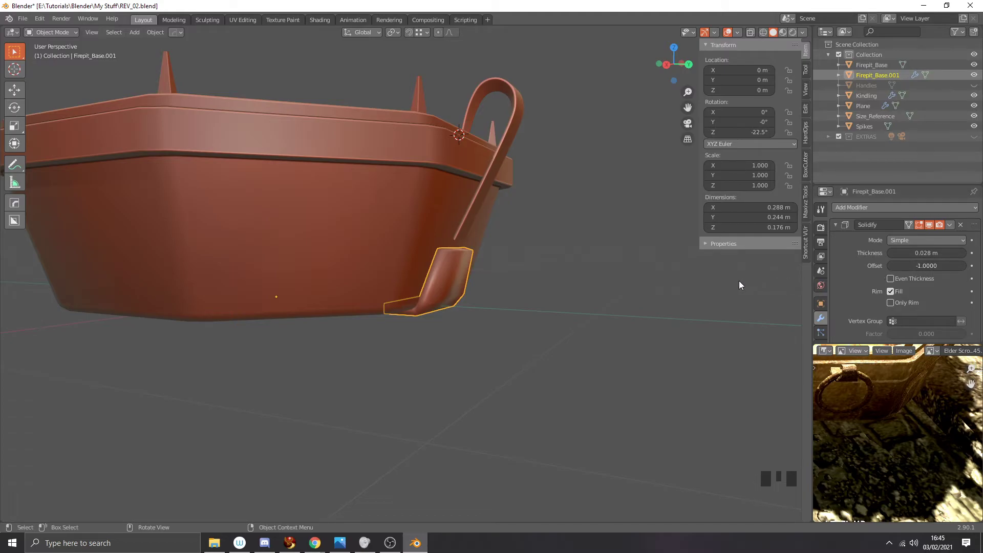
# Step: Switch the plate to flat shading so its faces have hard edges
pyautogui.scroll(-4, 873, 320)
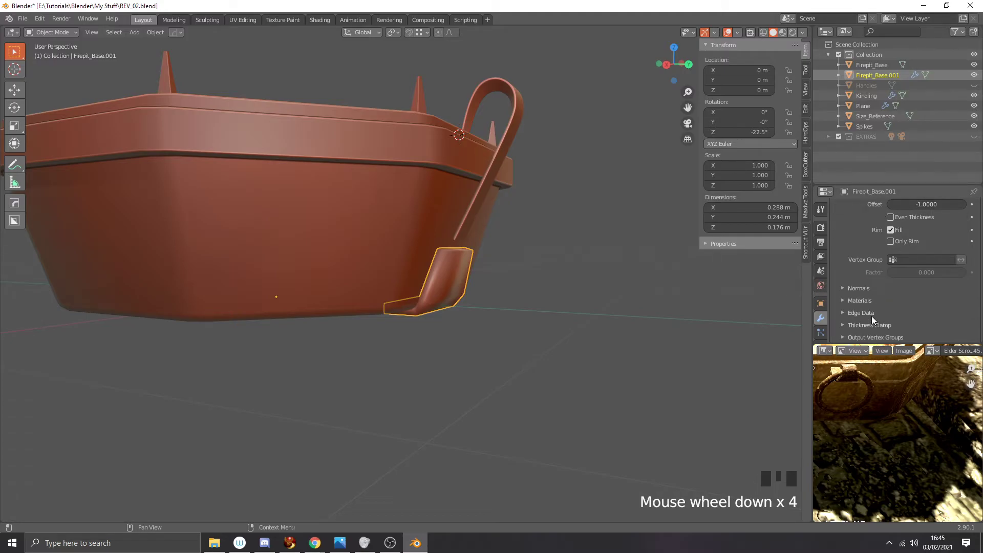
pyautogui.click(844, 286)
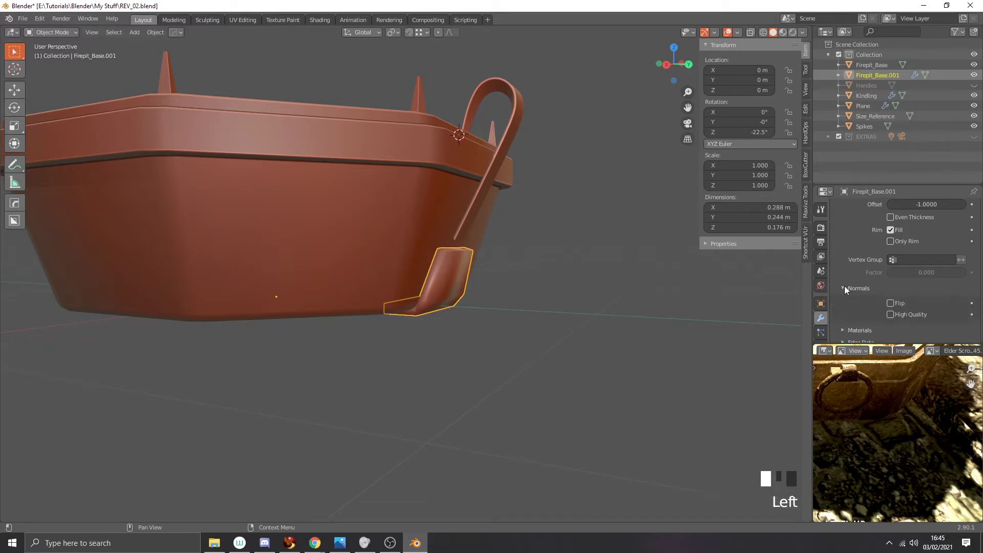
pyautogui.click(841, 288)
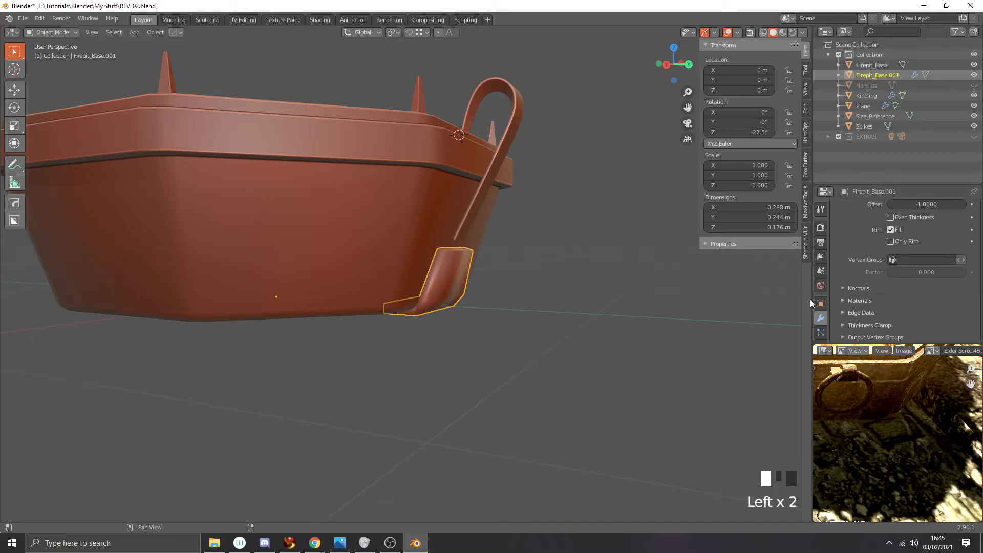
pyautogui.scroll(-7, 821, 307)
pyautogui.click(821, 299)
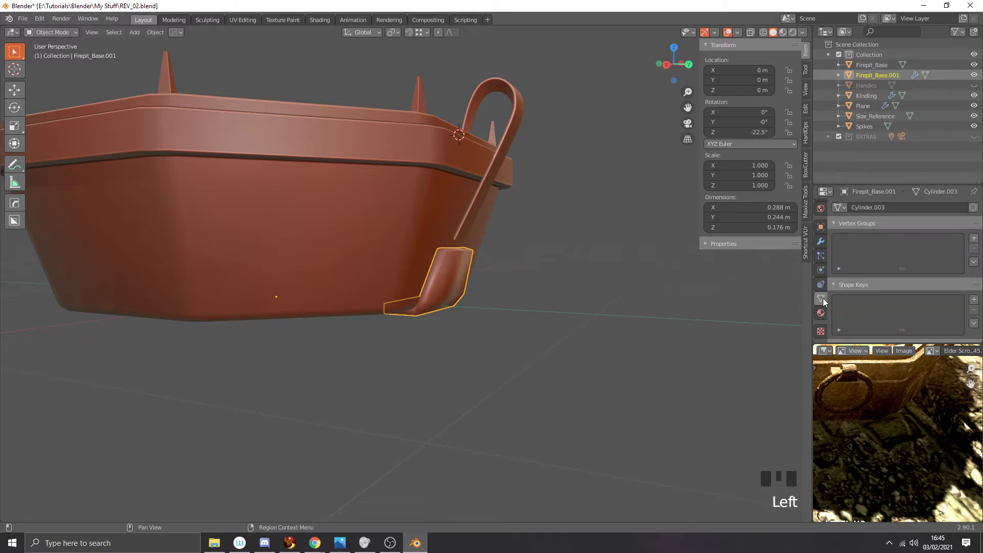
pyautogui.scroll(-7, 859, 302)
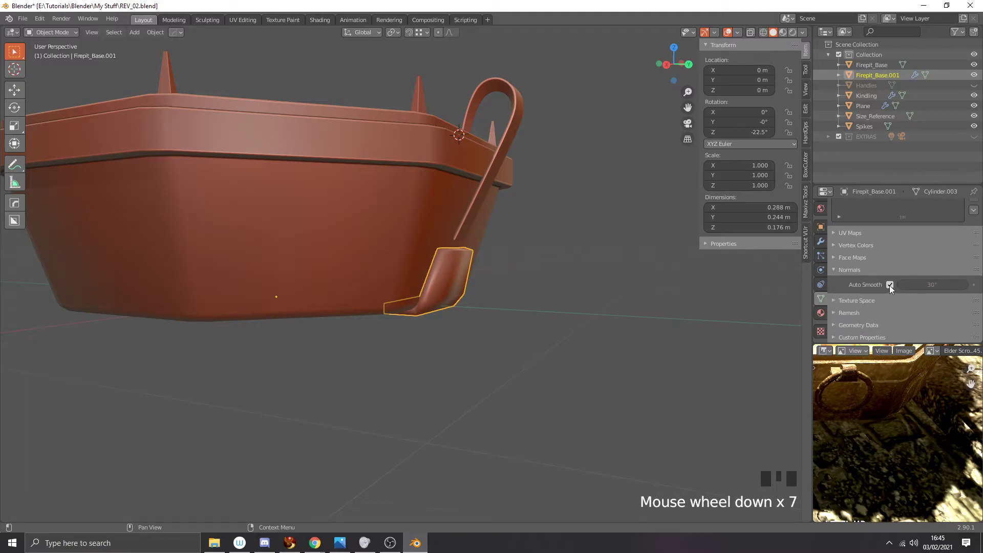
pyautogui.moveTo(455, 275); pyautogui.dragTo(444, 288, button='right')
pyautogui.moveTo(490, 288)
pyautogui.mouseDown(button='middle')
pyautogui.moveTo(509, 290)
pyautogui.moveTo(501, 288)
pyautogui.mouseUp(button='middle')
pyautogui.scroll(3, 509, 290)
# Step: Reduce the plate's Solidify thickness to 0.017 m
pyautogui.scroll(6, 850, 278)
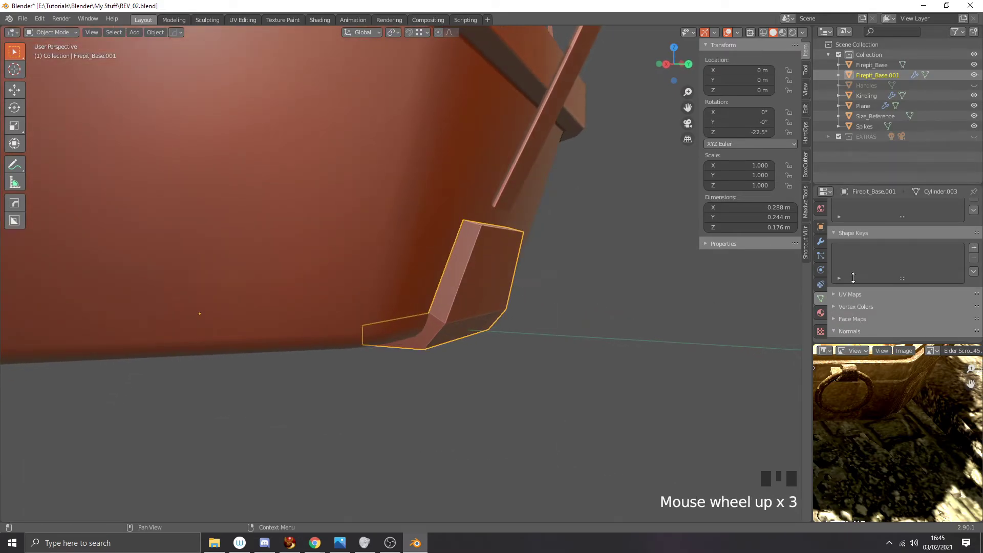
pyautogui.click(821, 241)
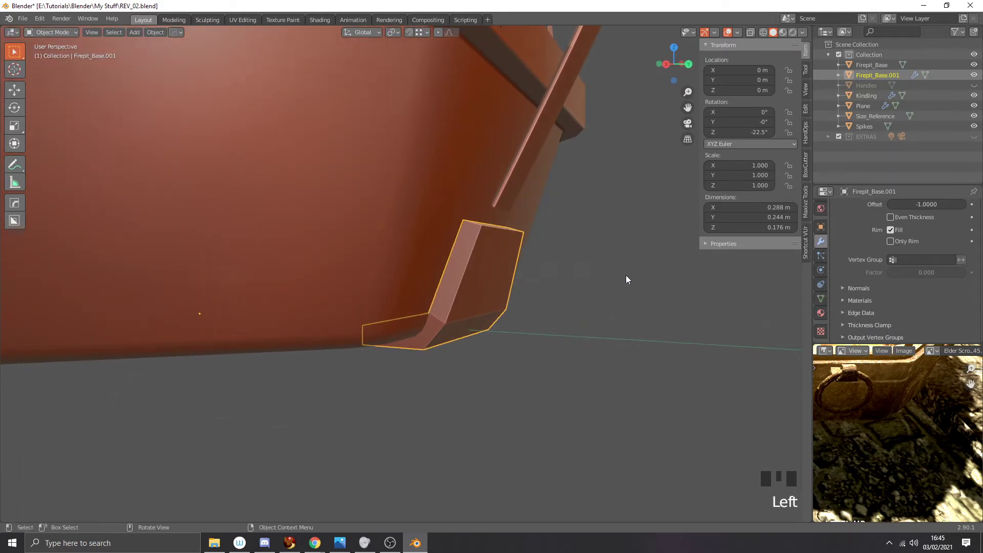
pyautogui.scroll(2, 893, 263)
pyautogui.scroll(4, 895, 262)
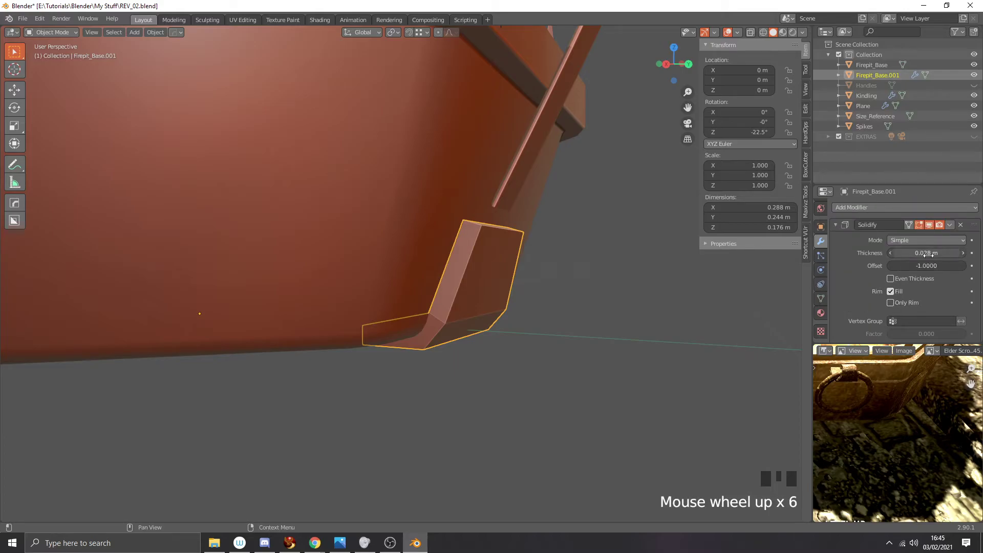
pyautogui.moveTo(928, 253); pyautogui.dragTo(911, 253)
# Step: Enable Even Thickness on the plate's Solidify modifier and apply the modifier
pyautogui.scroll(-3, 502, 335)
pyautogui.moveTo(502, 335); pyautogui.dragTo(441, 295, button='middle')
pyautogui.scroll(-4, 461, 331)
pyautogui.scroll(2, 449, 314)
pyautogui.scroll(2, 440, 294)
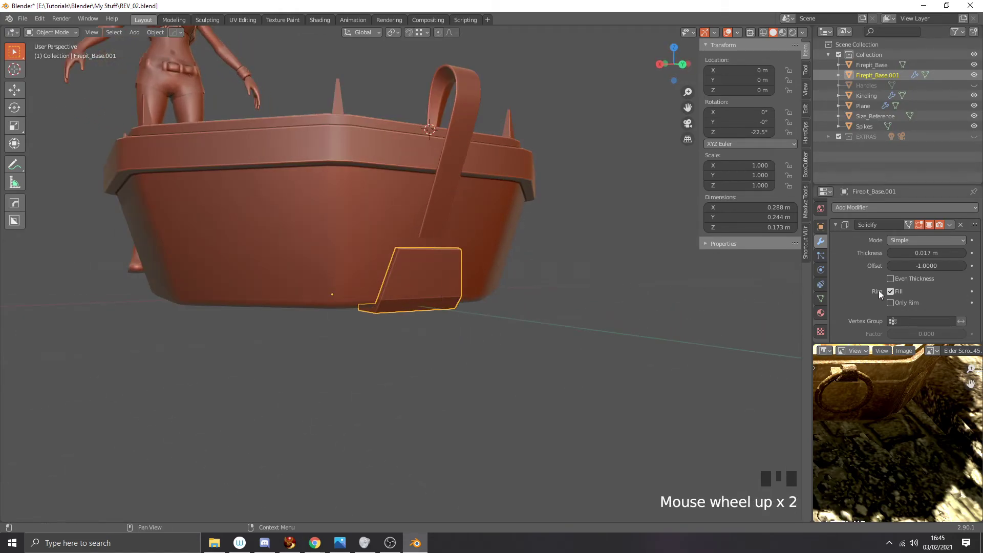
pyautogui.click(891, 278)
pyautogui.moveTo(400, 276); pyautogui.dragTo(420, 284, button='middle')
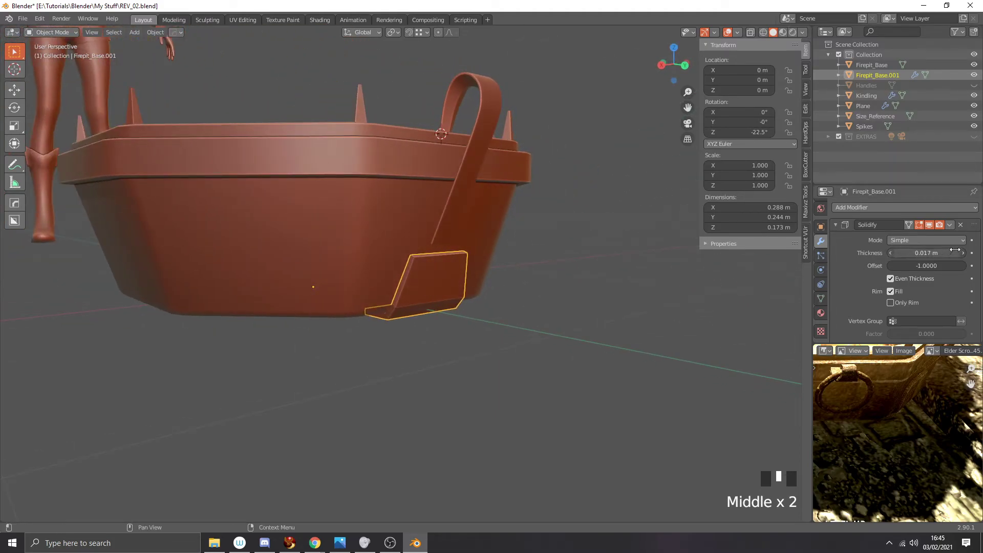
pyautogui.click(950, 224)
pyautogui.click(917, 236)
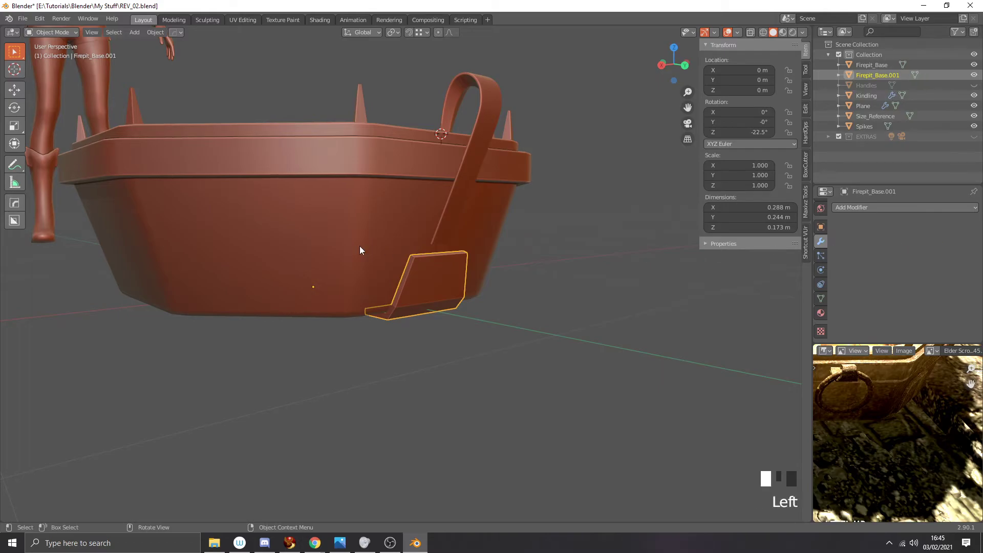
# Step: Bevel the two short edges at the plate's upper corners with one segment and a width of about 0.0332 m
pyautogui.scroll(4, 370, 248)
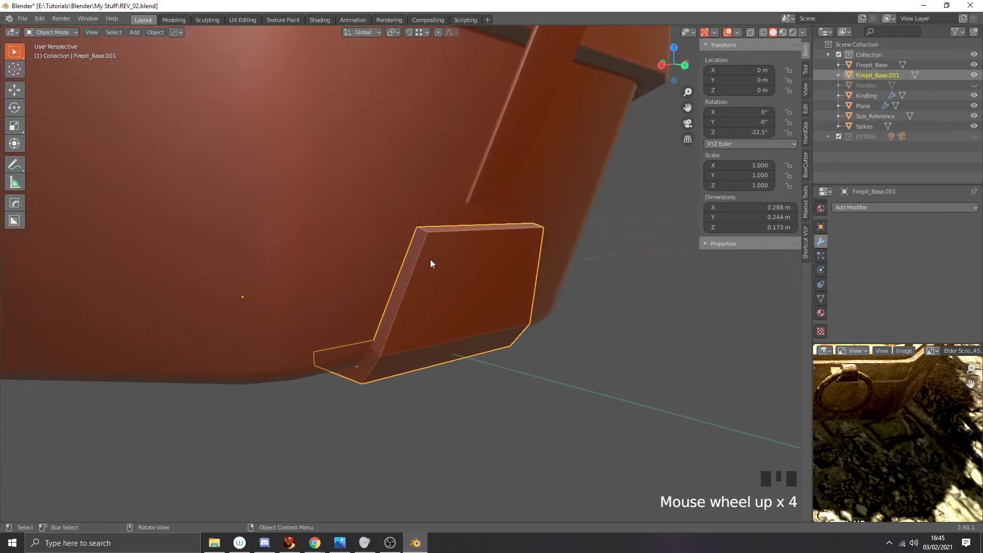
pyautogui.moveTo(430, 264); pyautogui.dragTo(428, 269, button='middle')
pyautogui.press('Tab')
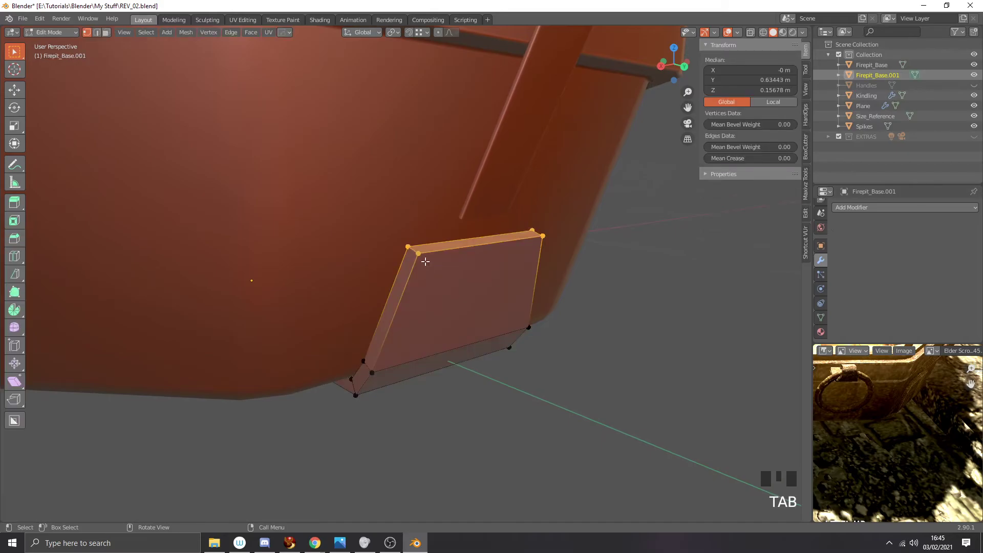
pyautogui.press('2')
pyautogui.click(413, 250)
pyautogui.scroll(-2, 461, 257)
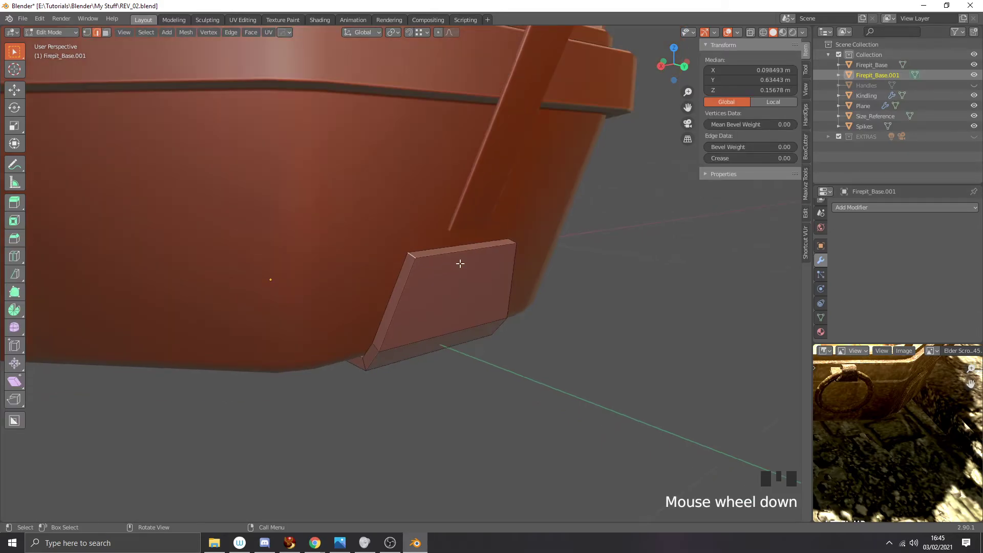
pyautogui.moveTo(460, 257); pyautogui.dragTo(364, 263, button='middle')
pyautogui.scroll(2, 348, 259)
pyautogui.keyDown('shift'); pyautogui.click(325, 241); pyautogui.keyUp('shift')
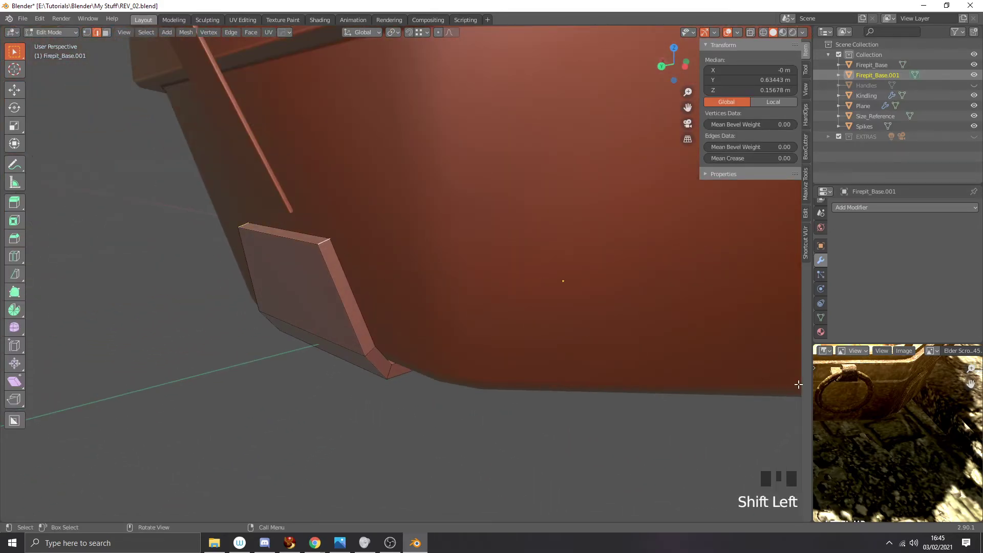
pyautogui.moveTo(866, 395); pyautogui.dragTo(926, 412, button='middle')
pyautogui.scroll(4, 932, 405)
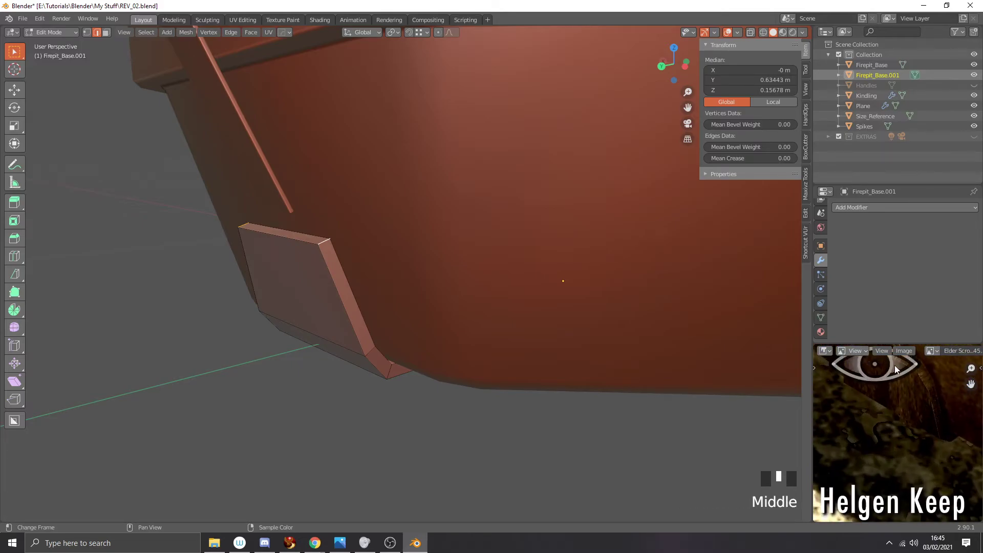
pyautogui.moveTo(388, 303); pyautogui.dragTo(391, 305, button='middle')
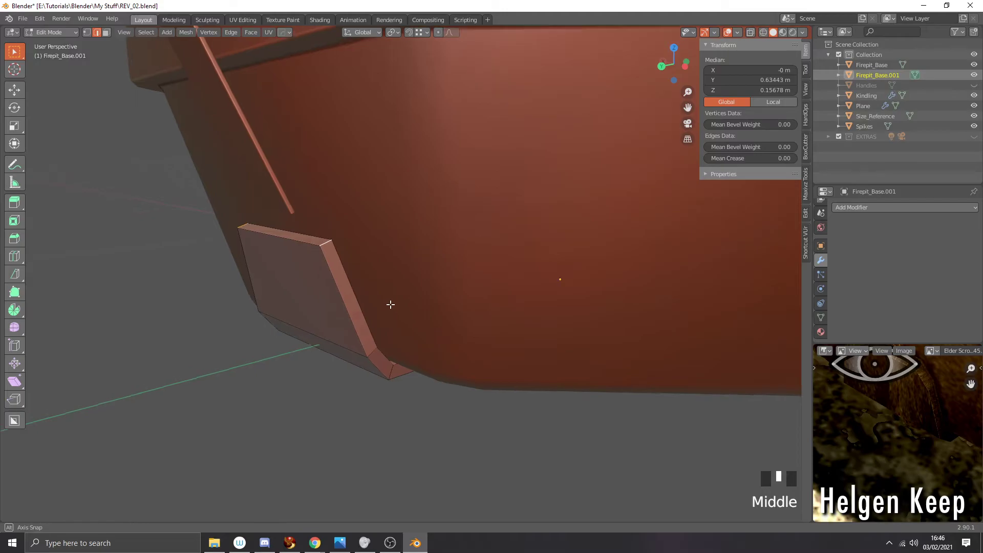
pyautogui.hotkey('ctrl', 'b')
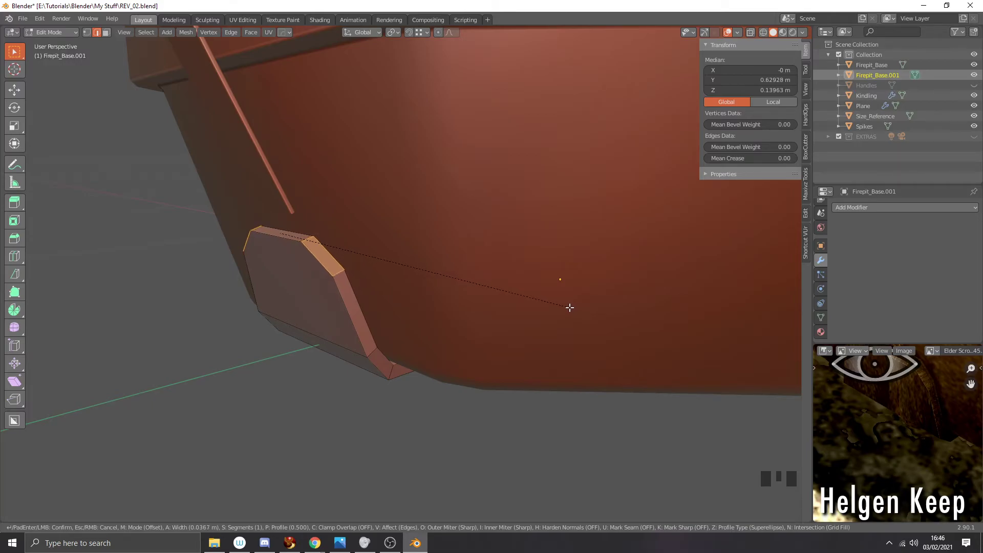
pyautogui.click(567, 305)
# Step: Return the plate to Object Mode and hide every other object to isolate it
pyautogui.scroll(-2, 524, 332)
pyautogui.moveTo(524, 332); pyautogui.dragTo(511, 373, button='middle')
pyautogui.scroll(-3, 548, 338)
pyautogui.scroll(-2, 465, 340)
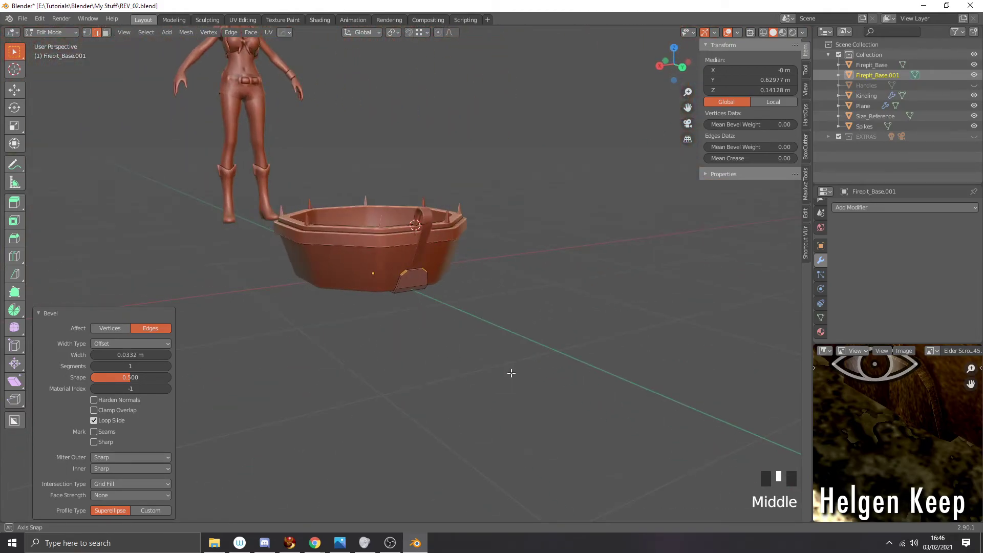
pyautogui.scroll(5, 511, 374)
pyautogui.moveTo(417, 291); pyautogui.dragTo(466, 274, button='middle')
pyautogui.press('Tab')
pyautogui.hotkey('ctrl', 'i')
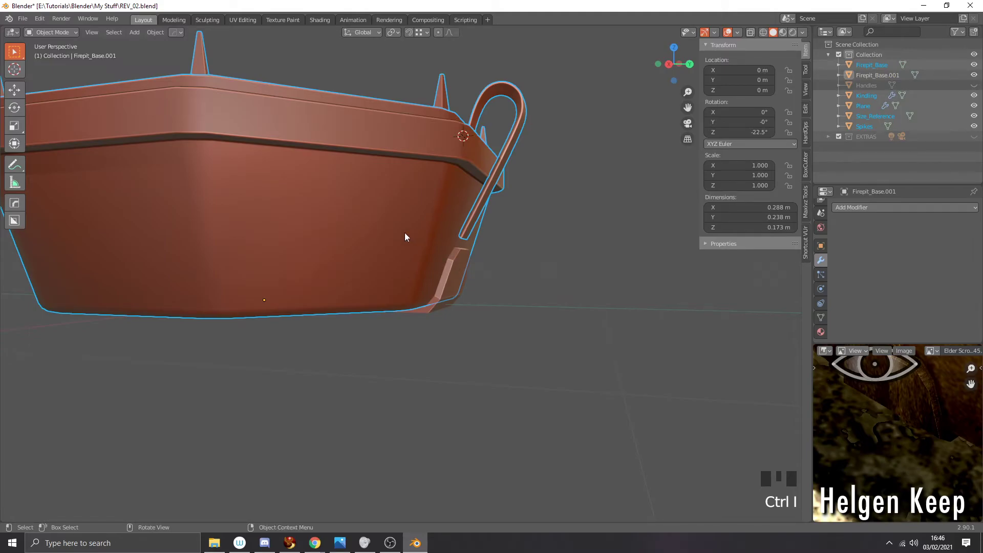
pyautogui.press('h')
pyautogui.moveTo(486, 263); pyautogui.dragTo(469, 281, button='middle')
pyautogui.scroll(2, 468, 293)
pyautogui.scroll(1, 495, 294)
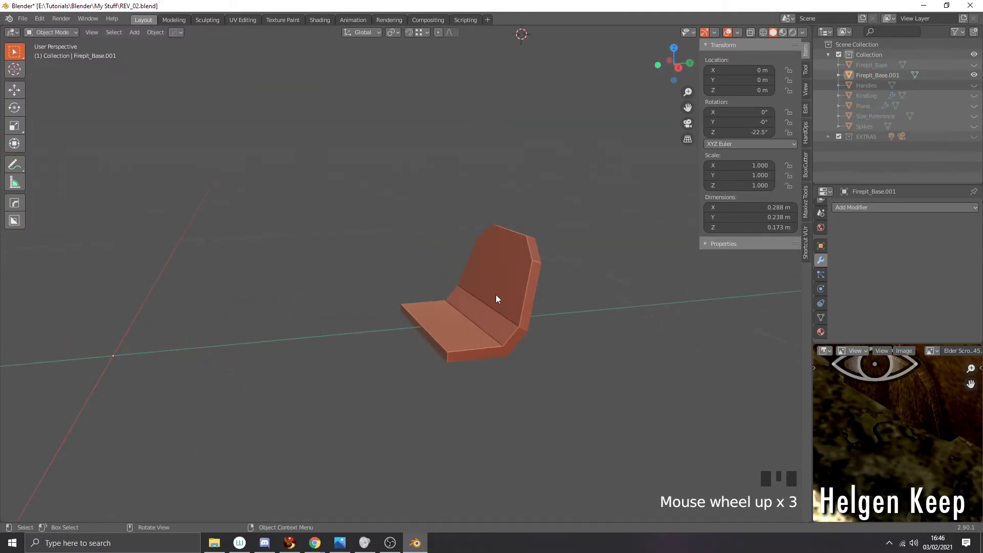
# Step: Select the plate's three inner faces and scale them up by a factor of about 1.077
pyautogui.press('Tab')
pyautogui.click(496, 295)
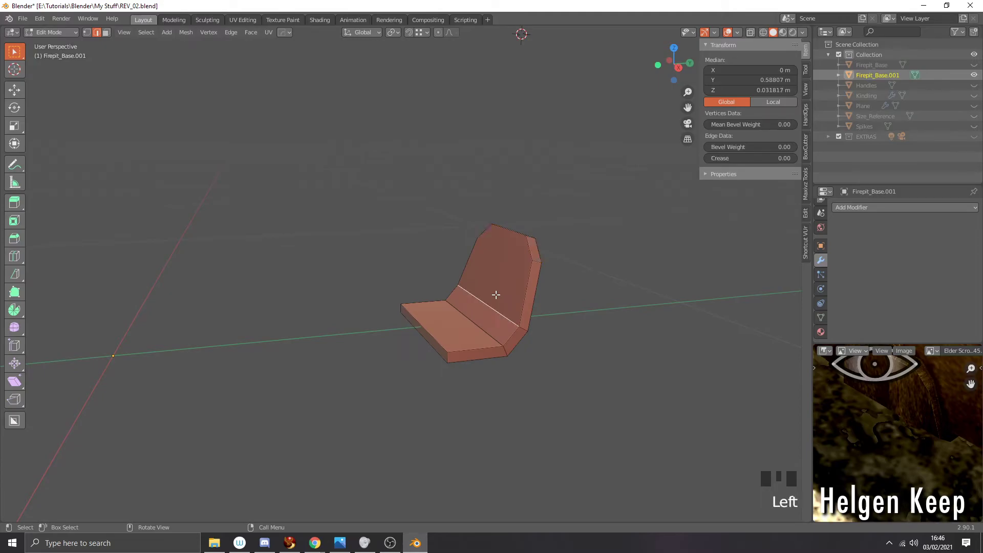
pyautogui.press('3')
pyautogui.click(498, 288)
pyautogui.keyDown('shift'); pyautogui.click(474, 308); pyautogui.keyUp('shift')
pyautogui.keyDown('shift'); pyautogui.click(458, 322); pyautogui.keyUp('shift')
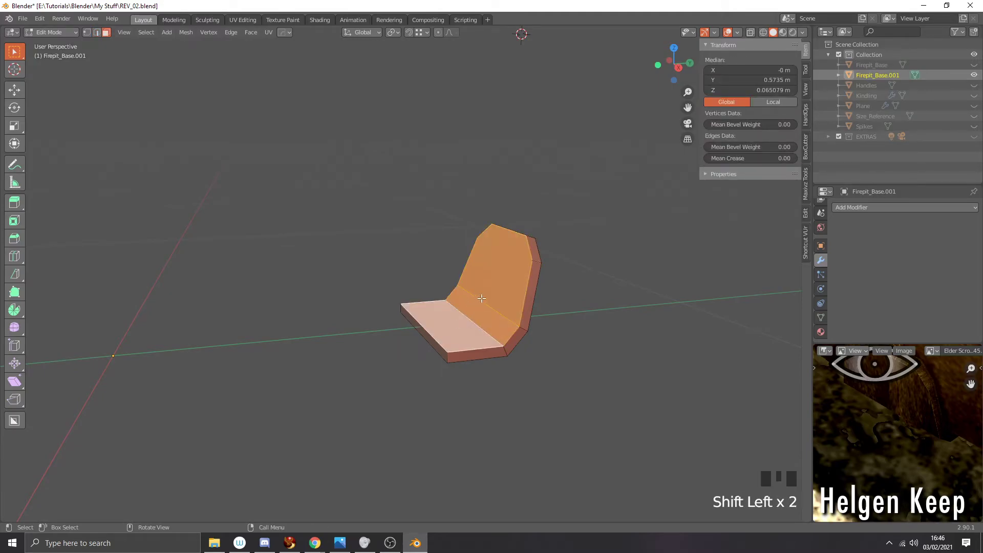
pyautogui.moveTo(501, 302); pyautogui.dragTo(570, 300, button='middle')
pyautogui.press('s')
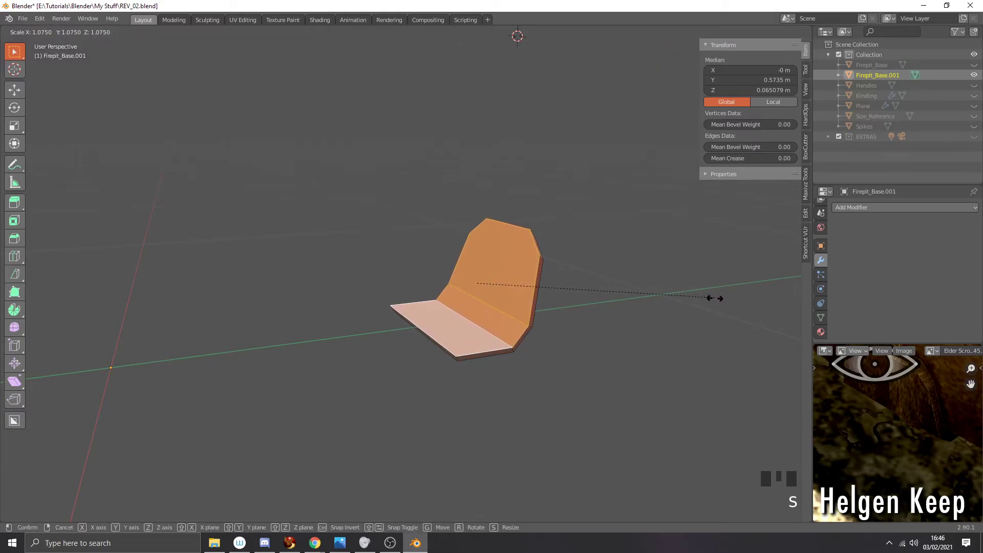
pyautogui.click(715, 293)
# Step: Scale the selected inner faces up slightly more and return the plate to Object Mode
pyautogui.moveTo(715, 294); pyautogui.dragTo(541, 285, button='middle')
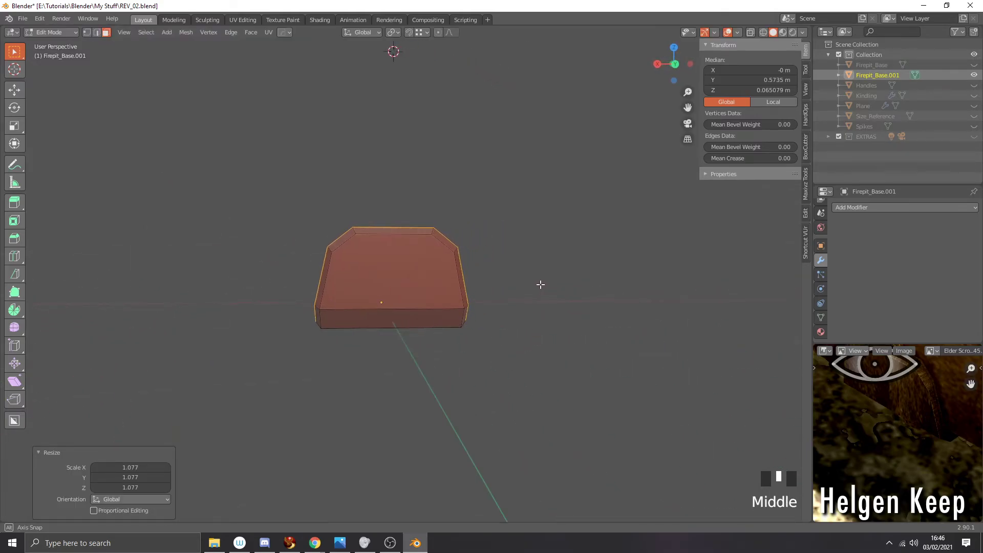
pyautogui.press('s')
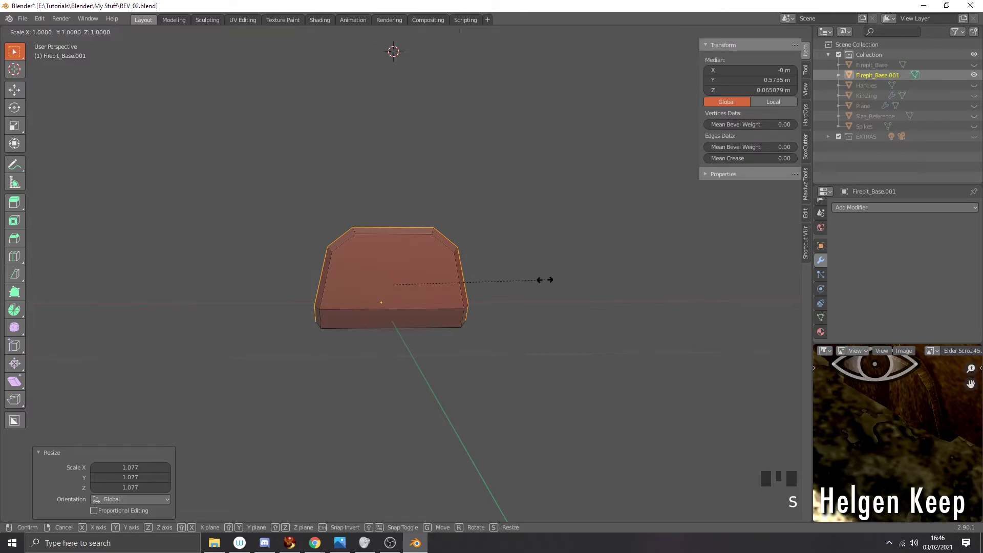
pyautogui.click(550, 279)
pyautogui.moveTo(435, 306); pyautogui.dragTo(470, 308, button='middle')
pyautogui.press('Tab')
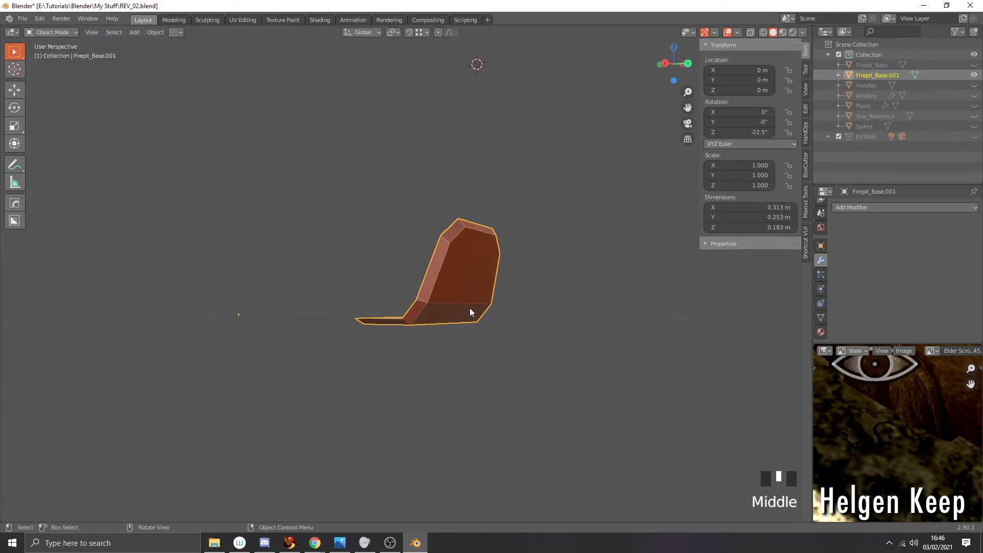
# Step: Unhide all the hidden objects, leaving only the ring handles hidden
pyautogui.hotkey('alt', 'h')
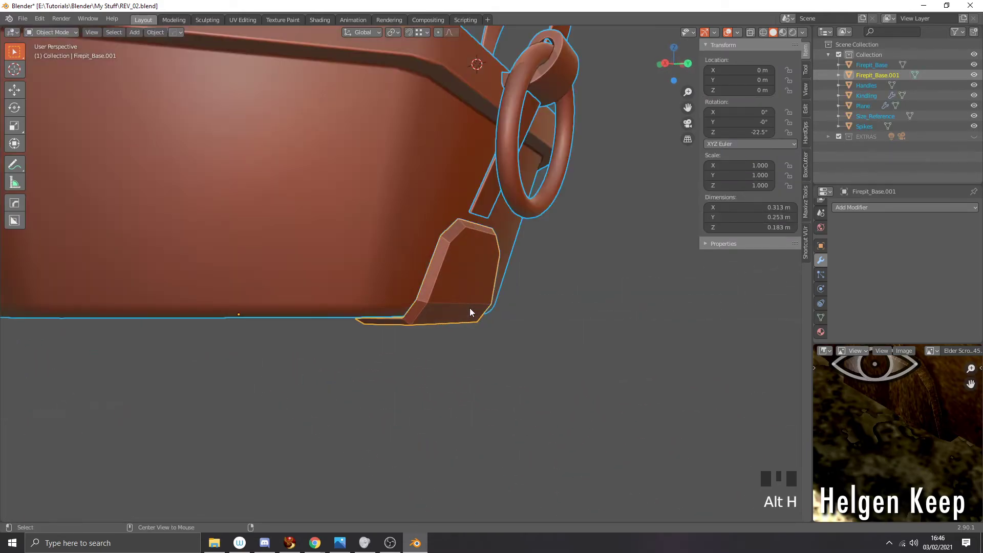
pyautogui.scroll(-2, 470, 312)
pyautogui.moveTo(470, 312); pyautogui.dragTo(413, 321, button='middle')
pyautogui.scroll(-3, 377, 316)
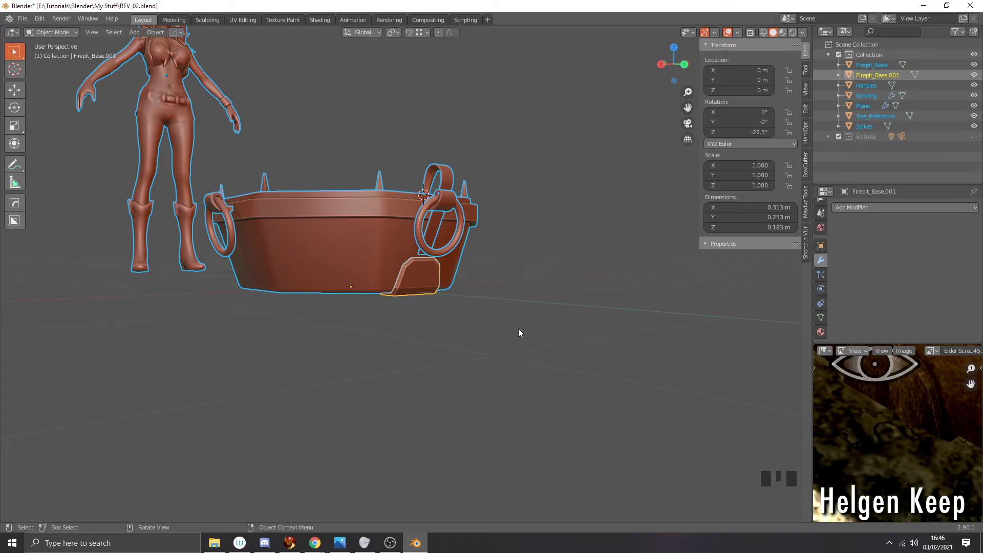
pyautogui.click(442, 250)
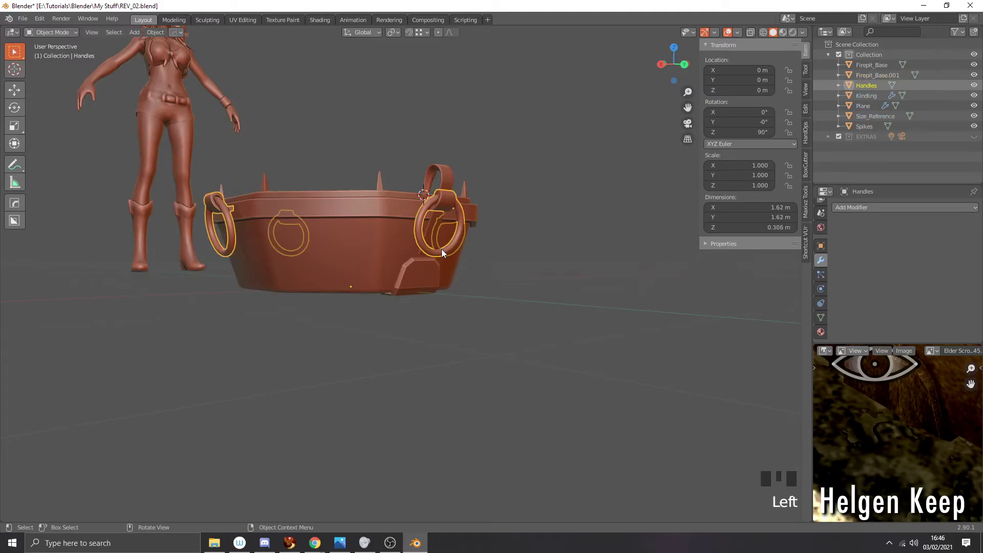
pyautogui.press('h')
pyautogui.moveTo(441, 250); pyautogui.dragTo(490, 235, button='middle')
# Step: In the right orthographic view, move the plate up along Z by about 0.0041 m to meet the firepit's underside
pyautogui.click(440, 238)
pyautogui.scroll(3, 440, 241)
pyautogui.scroll(2, 477, 244)
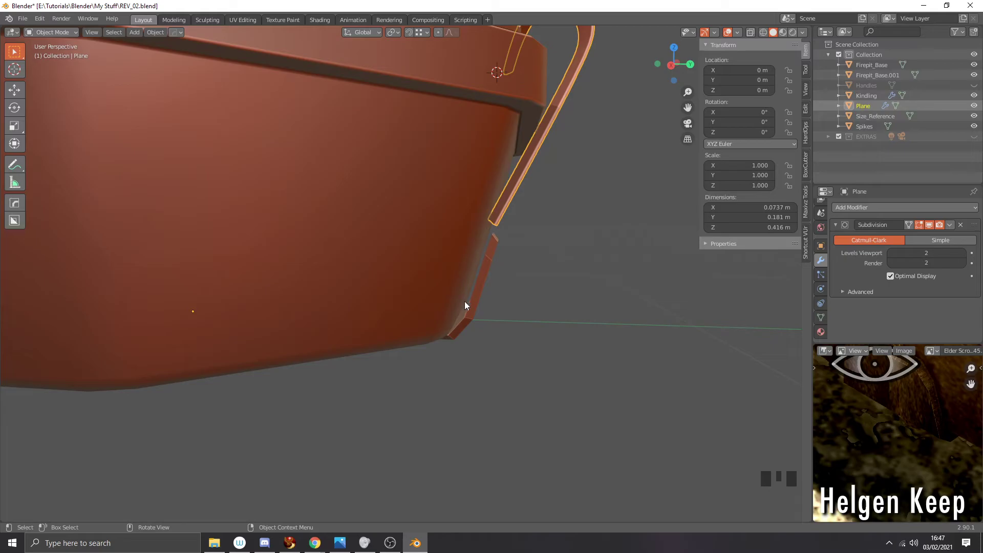
pyautogui.moveTo(481, 281)
pyautogui.mouseDown(button='middle')
pyautogui.moveTo(486, 266)
pyautogui.moveTo(483, 292)
pyautogui.mouseUp(button='middle')
pyautogui.click(455, 317)
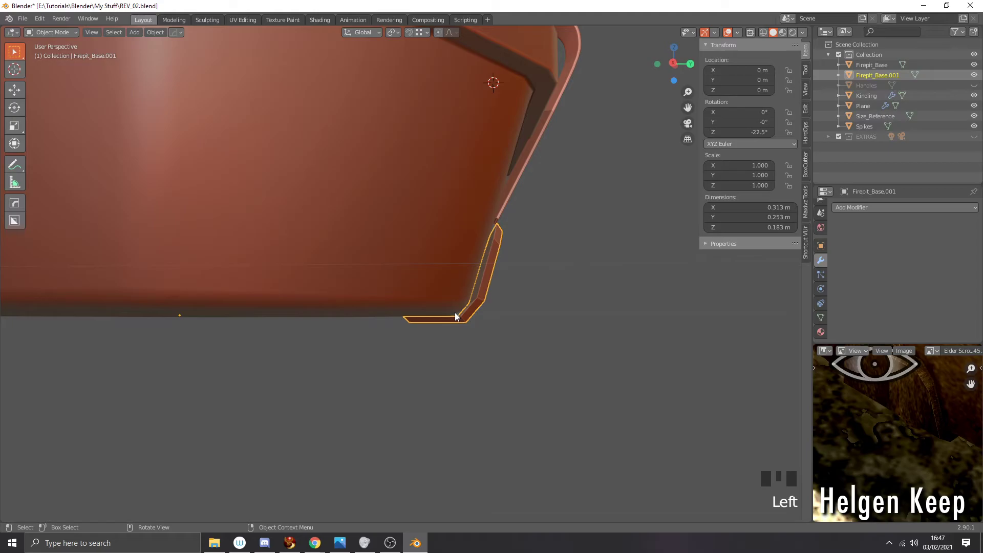
pyautogui.press('KP_3')
pyautogui.scroll(7, 463, 322)
pyautogui.keyDown('shift'); pyautogui.moveTo(575, 358); pyautogui.dragTo(528, 260, button='middle'); pyautogui.keyUp('shift')
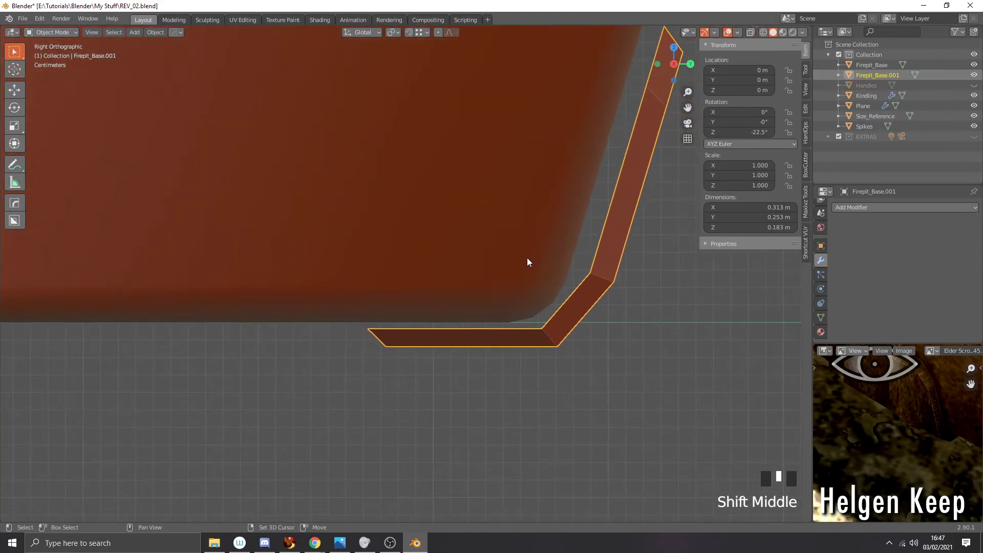
pyautogui.press('g')
pyautogui.press('z')
pyautogui.click(572, 310)
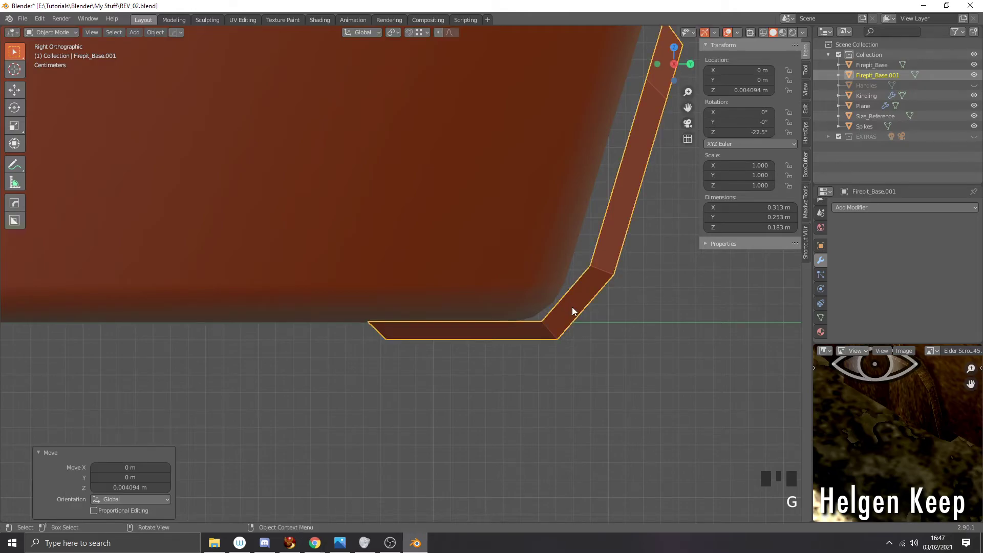
# Step: Move the plate about 0.0029 m in the negative Y direction, closer to the firepit's lower corner
pyautogui.press('g')
pyautogui.press('y')
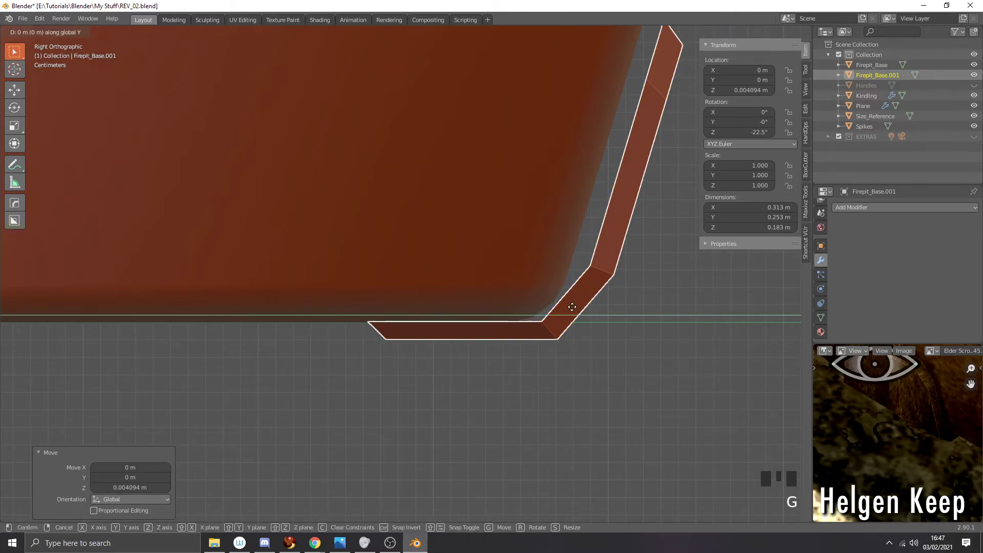
pyautogui.click(567, 308)
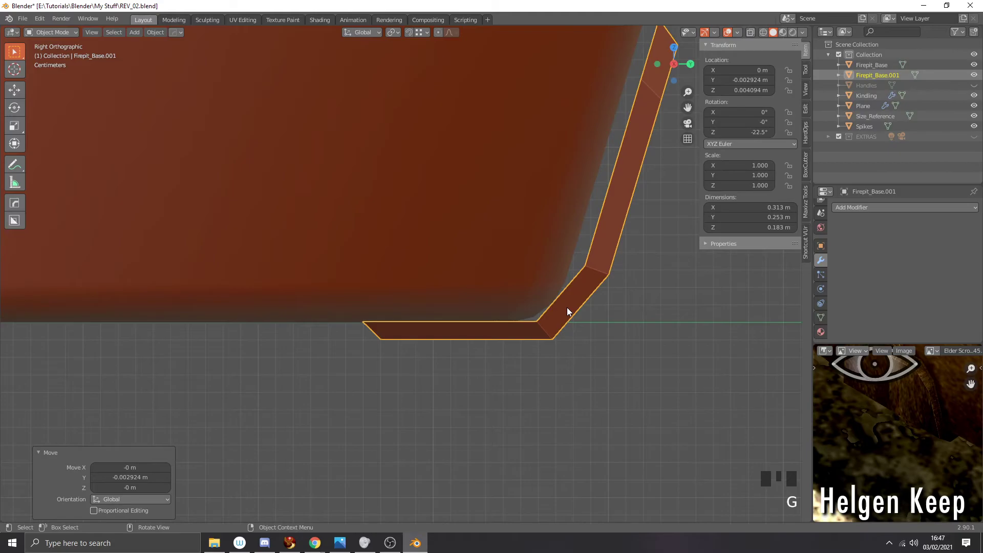
pyautogui.scroll(-2, 572, 300)
pyautogui.scroll(-2, 575, 292)
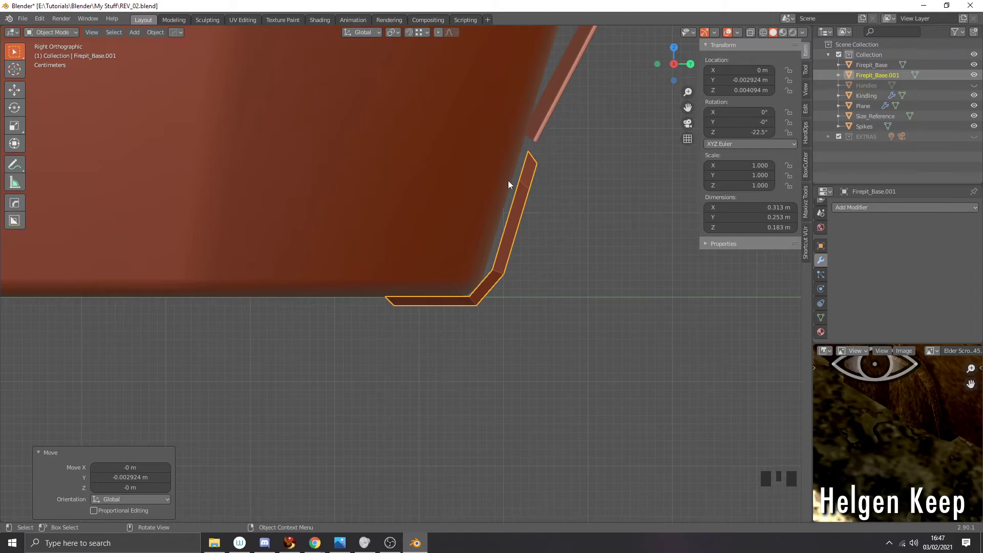
# Step: Open the curved strap in Edit Mode and select the edge loop around its lower end
pyautogui.moveTo(528, 201); pyautogui.dragTo(520, 167, button='middle')
pyautogui.click(519, 138)
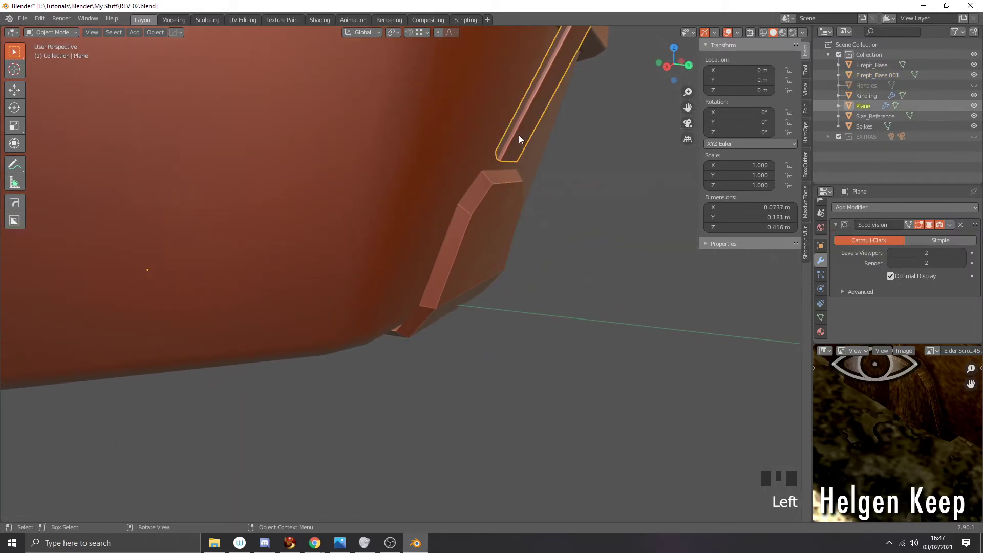
pyautogui.press('Tab')
pyautogui.scroll(-1, 519, 147)
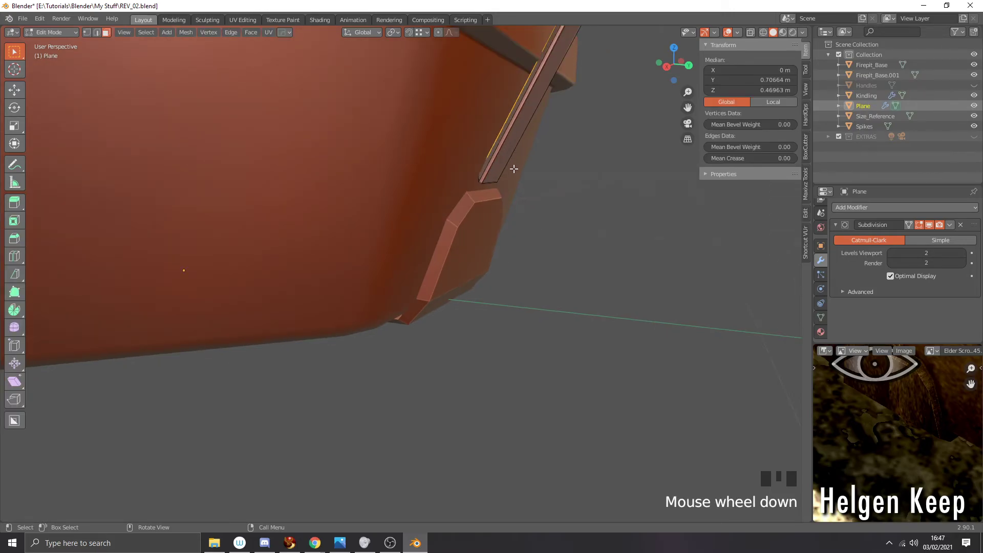
pyautogui.scroll(2, 513, 169)
pyautogui.scroll(2, 519, 159)
pyautogui.keyDown('shift'); pyautogui.moveTo(527, 149); pyautogui.dragTo(482, 248, button='middle'); pyautogui.keyUp('shift')
pyautogui.scroll(2, 546, 182)
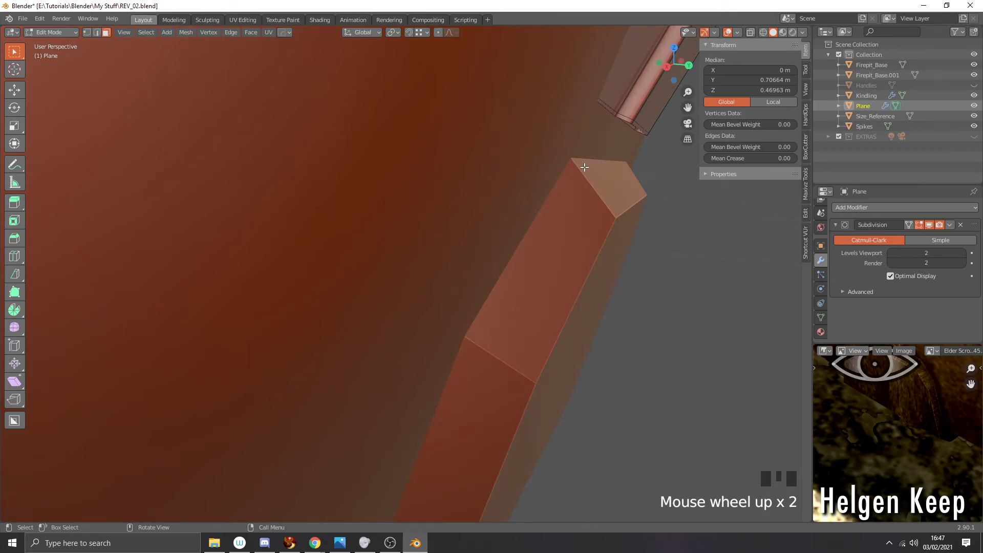
pyautogui.press('2')
pyautogui.click(625, 117)
pyautogui.scroll(1, 626, 118)
pyautogui.scroll(-1, 626, 118)
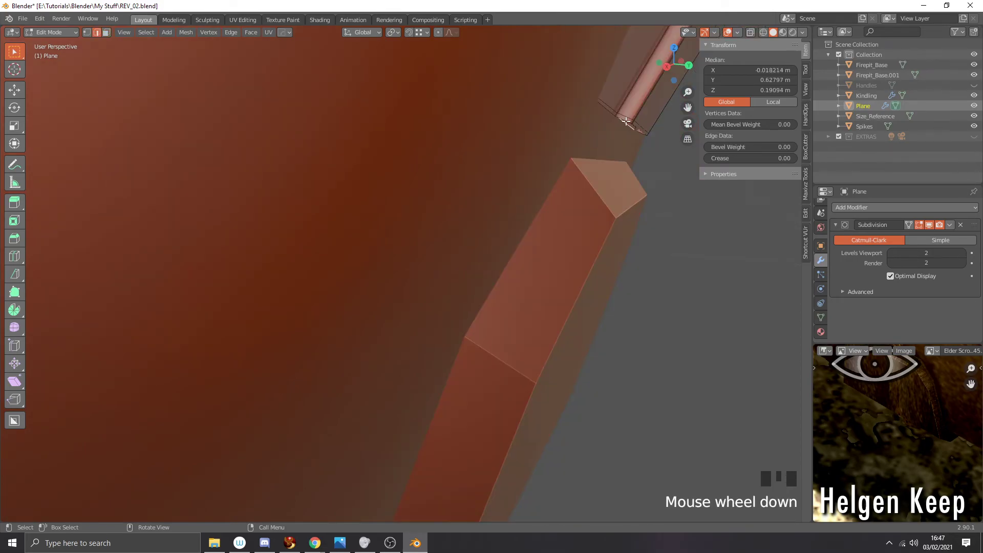
pyautogui.click(625, 120)
pyautogui.keyDown('alt'); pyautogui.click(609, 113); pyautogui.keyUp('alt')
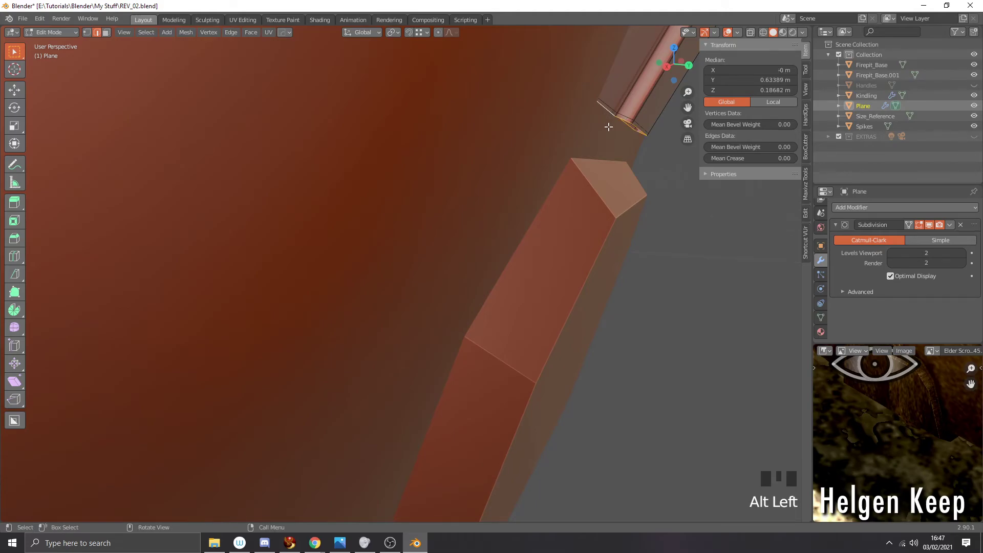
# Step: In the right orthographic view, extrude the strap's lower end behind the plate by about -0.052 m in Y and -0.152 m in Z
pyautogui.press('KP_3')
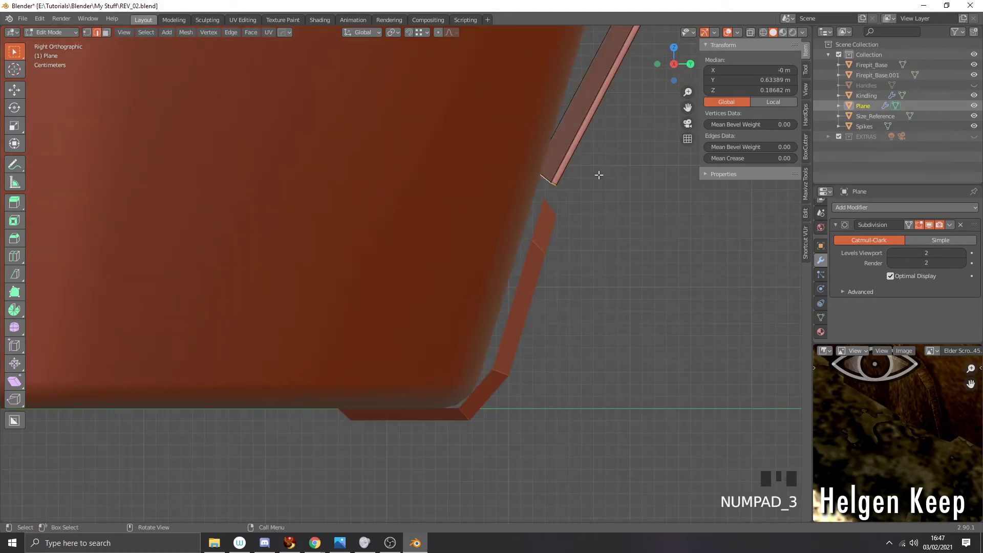
pyautogui.press('e')
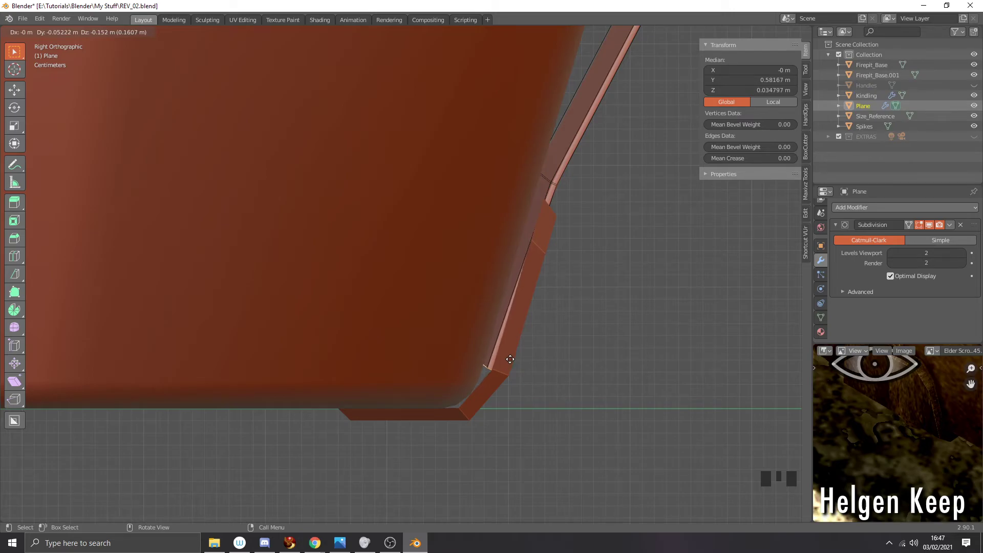
pyautogui.click(510, 359)
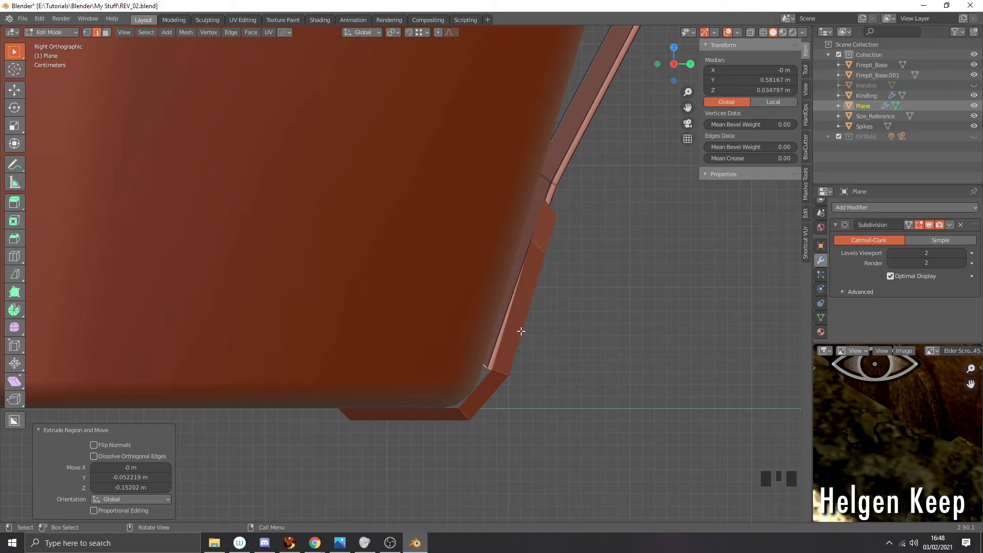
pyautogui.scroll(-1, 521, 331)
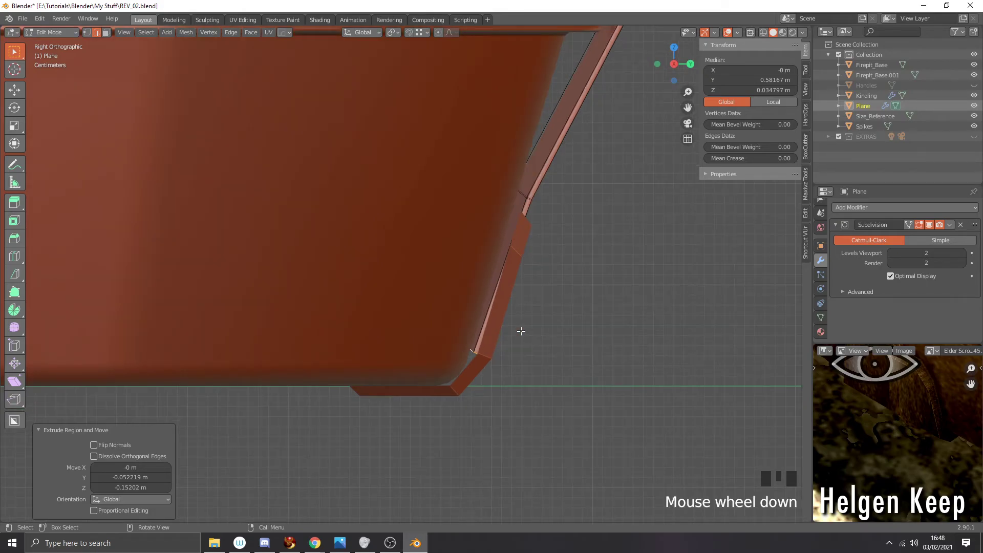
# Step: Return the strap to Object Mode and move the plate about 0.0071 m outward along Y
pyautogui.press('Tab')
pyautogui.click(496, 314)
pyautogui.press('g')
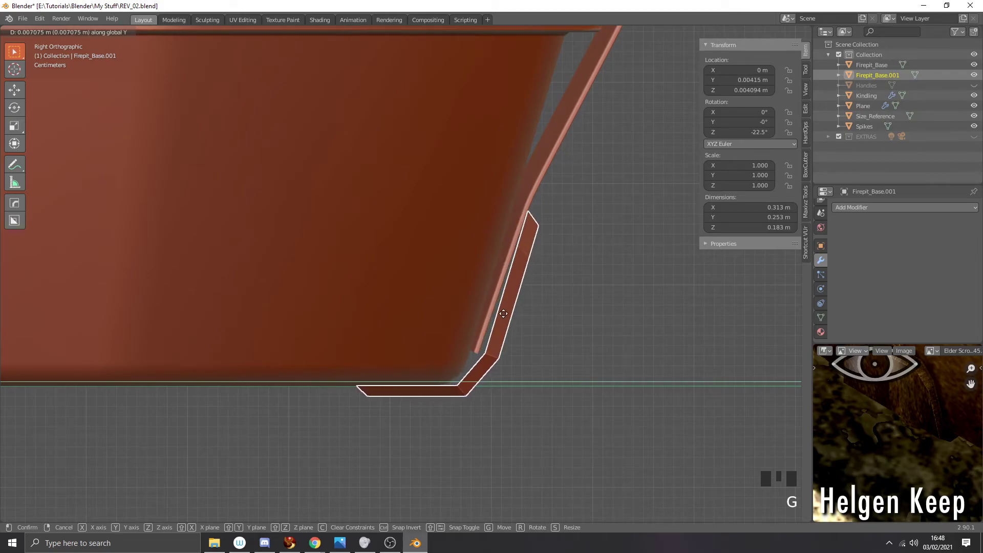
pyautogui.click(503, 314)
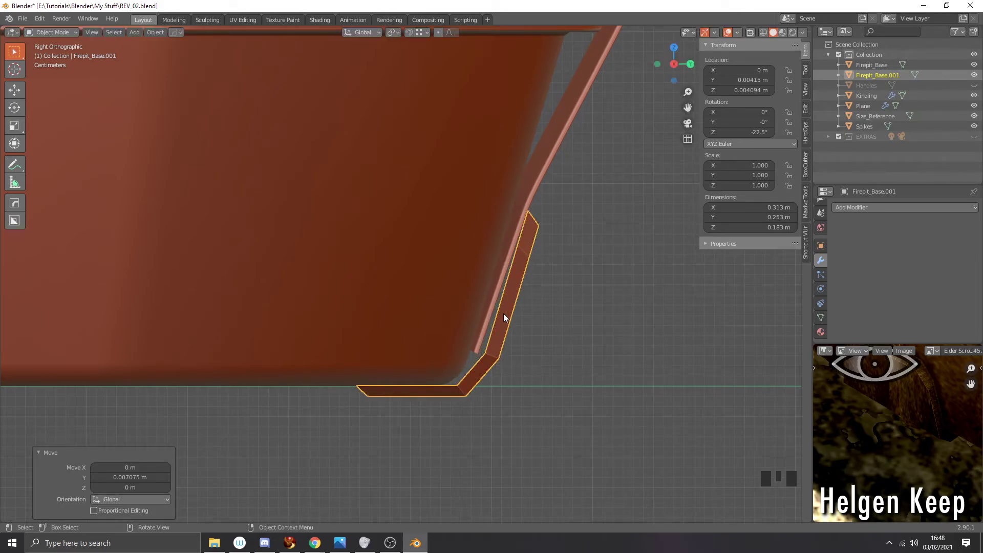
# Step: In Edit Mode with X-ray on, select the plate's lower bend and base vertices and move them about -0.0066 m along Y
pyautogui.press('1')
pyautogui.press('Tab')
pyautogui.press('1')
pyautogui.hotkey('alt', 'z')
pyautogui.moveTo(329, 318); pyautogui.dragTo(577, 459)
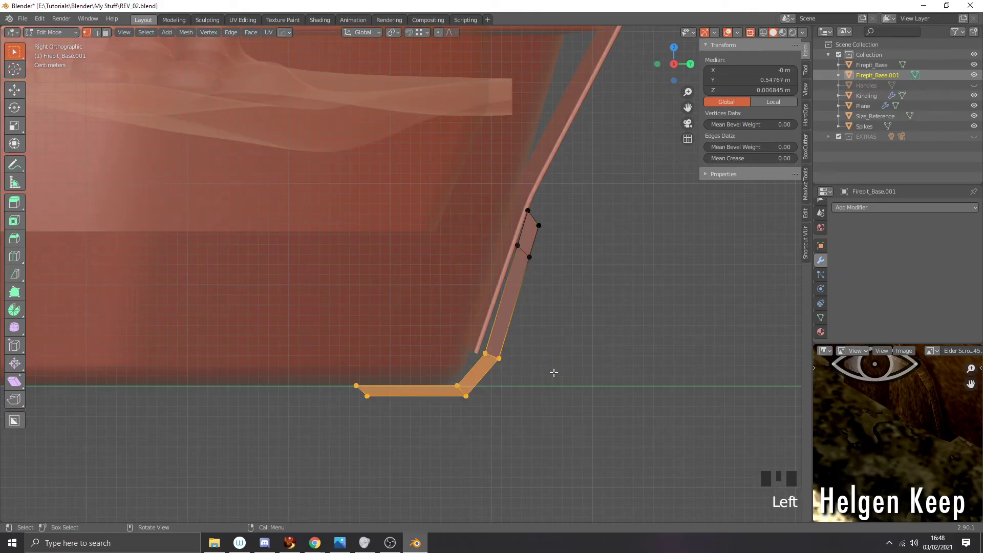
pyautogui.press('g')
pyautogui.press('y')
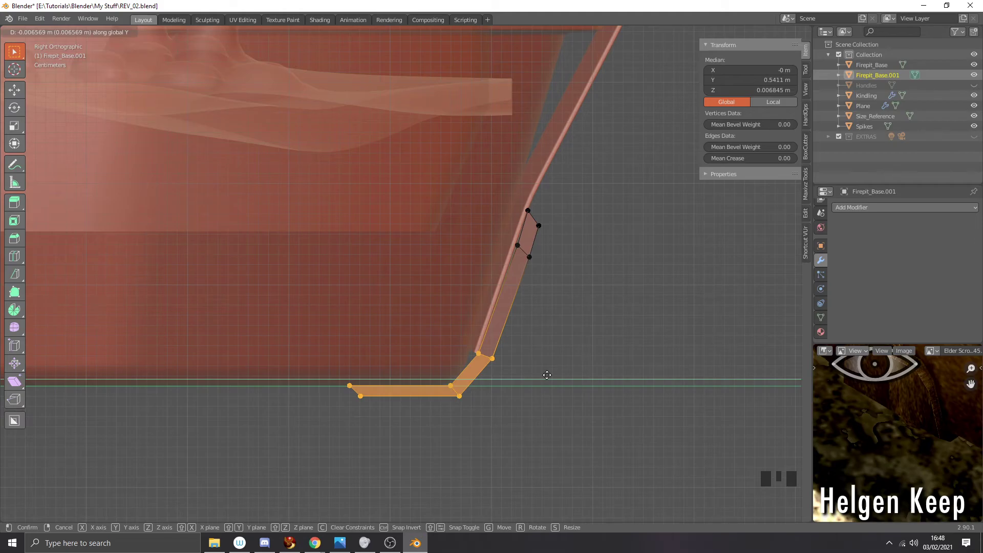
pyautogui.click(547, 374)
# Step: Move the vertices at the plate's upper bend about -0.0018 m along Y and return to Object Mode
pyautogui.scroll(2, 555, 312)
pyautogui.click(602, 344)
pyautogui.moveTo(621, 296); pyautogui.dragTo(543, 219)
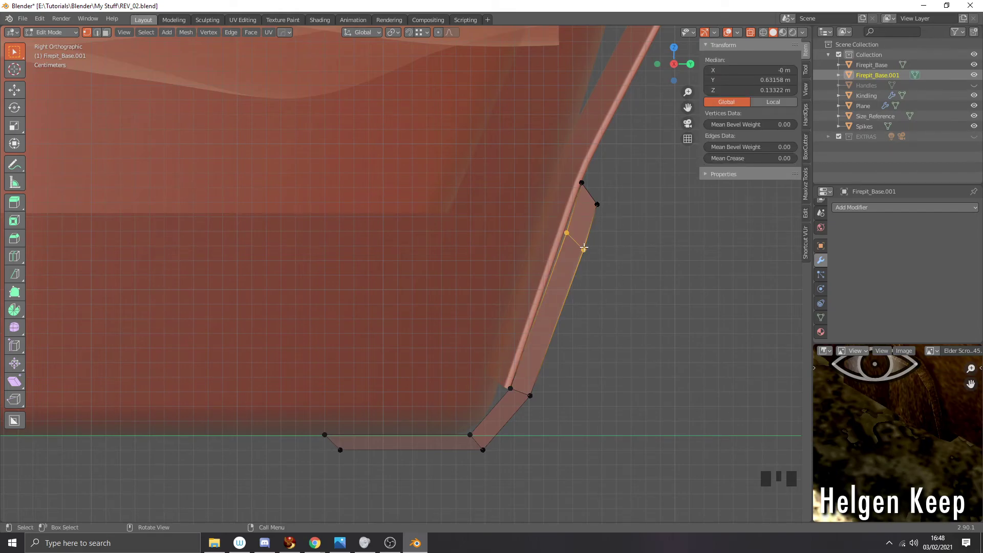
pyautogui.press('g')
pyautogui.press('y')
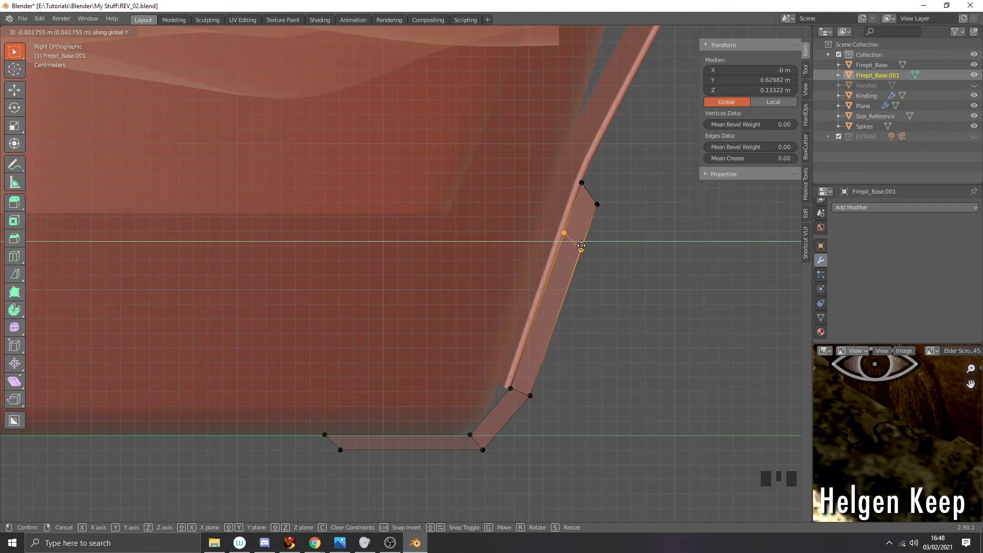
pyautogui.click(582, 246)
pyautogui.scroll(-2, 588, 281)
pyautogui.click(590, 287)
pyautogui.press('Tab')
# Step: Connect the two side corner vertices across the plate's front face with an edge, then leave Edit Mode and deselect the plate
pyautogui.scroll(-3, 589, 287)
pyautogui.moveTo(588, 287); pyautogui.dragTo(417, 284, button='middle')
pyautogui.scroll(2, 437, 285)
pyautogui.scroll(1, 436, 287)
pyautogui.scroll(2, 417, 285)
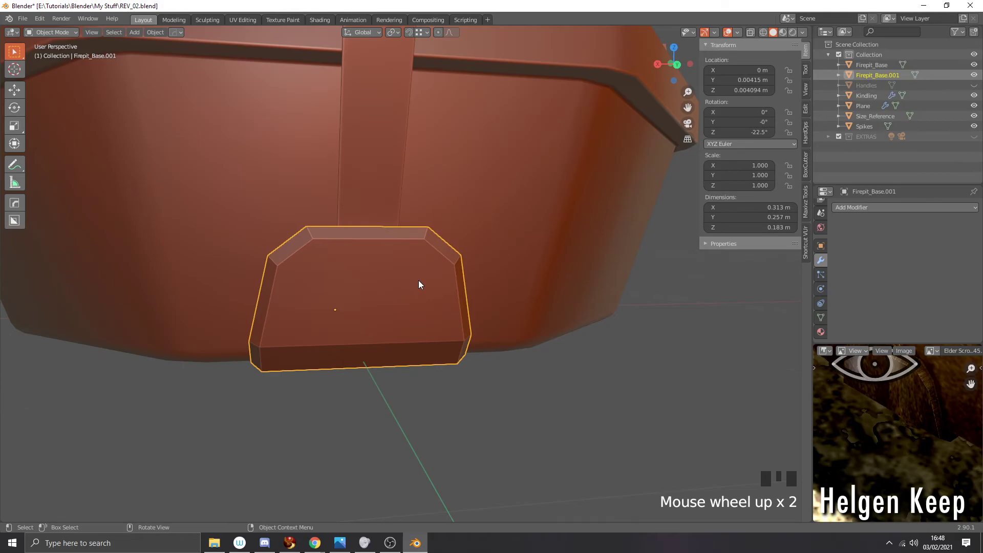
pyautogui.press('Tab')
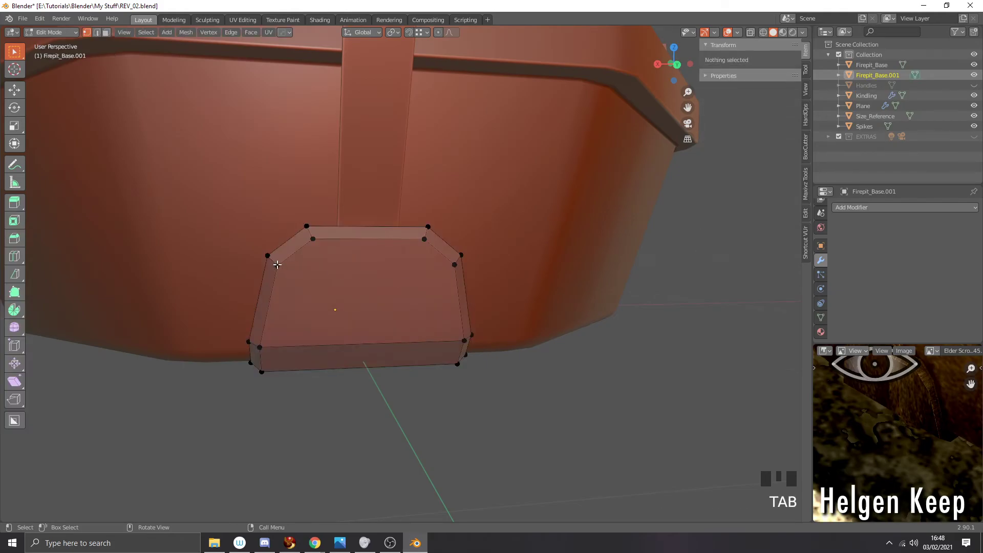
pyautogui.click(278, 265)
pyautogui.keyDown('shift'); pyautogui.click(454, 264); pyautogui.keyUp('shift')
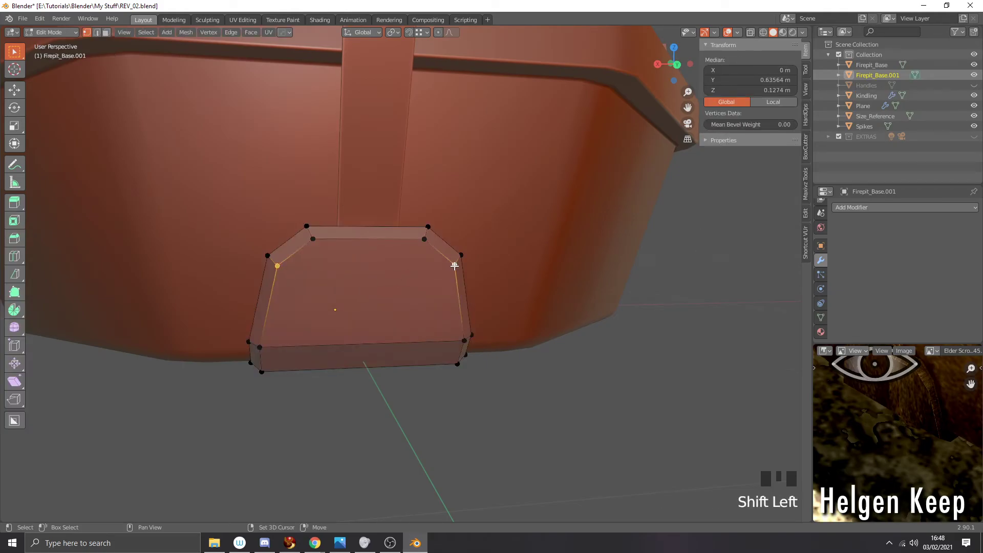
pyautogui.press('j')
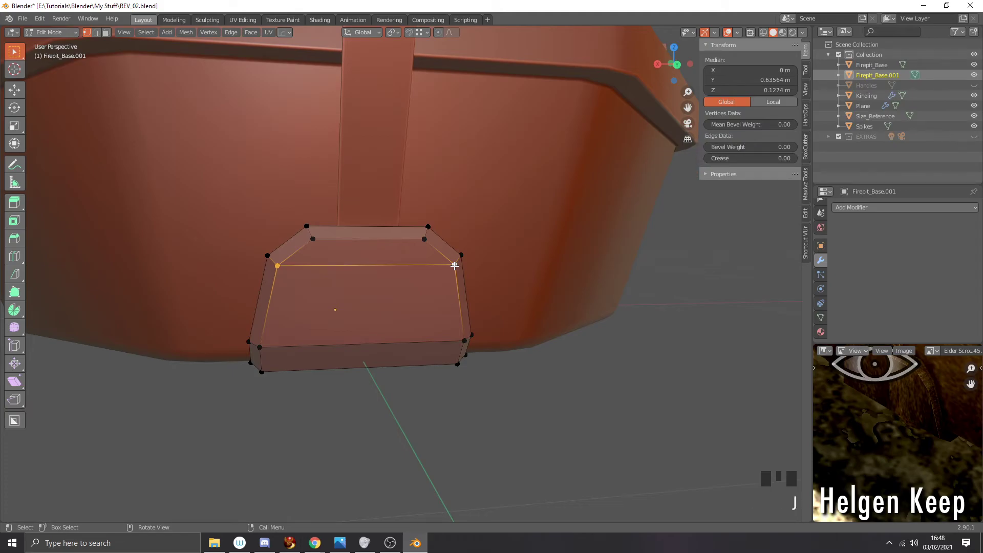
pyautogui.scroll(-2, 494, 318)
pyautogui.moveTo(495, 319); pyautogui.dragTo(466, 331, button='middle')
pyautogui.scroll(-2, 455, 323)
pyautogui.press('Tab')
pyautogui.click(511, 331)
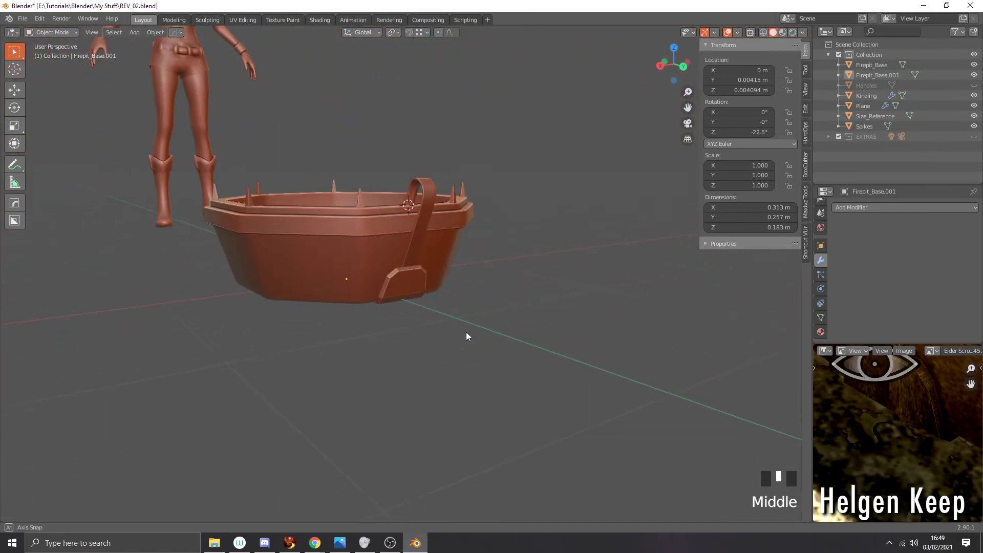
# Step: Join the curved strap and the plate into one object, with the plate as the active object
pyautogui.scroll(-5, 873, 410)
pyautogui.scroll(-3, 873, 410)
pyautogui.moveTo(873, 409); pyautogui.dragTo(859, 397, button='middle')
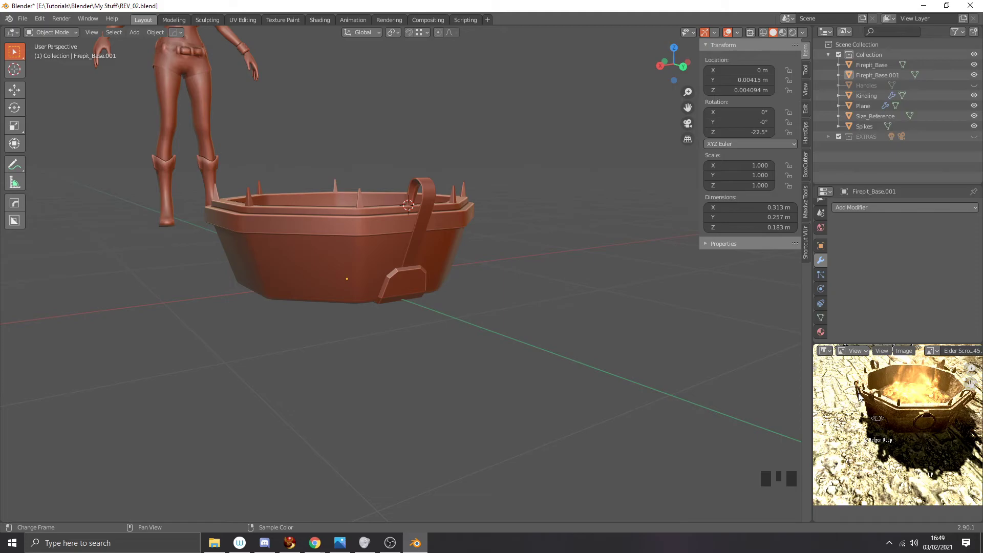
pyautogui.click(416, 275)
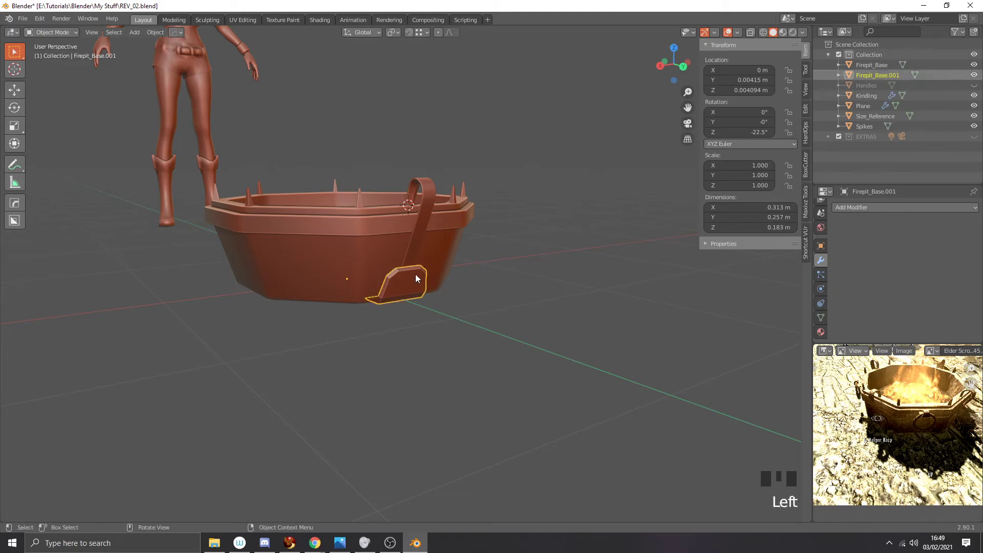
pyautogui.click(410, 246)
pyautogui.keyDown('shift'); pyautogui.click(415, 290); pyautogui.keyUp('shift')
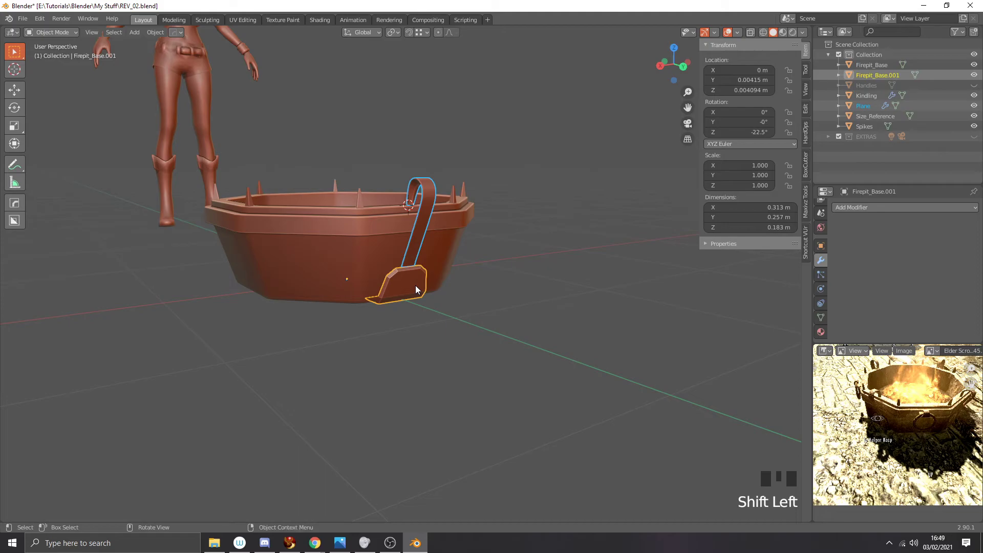
pyautogui.hotkey('ctrl', 'j')
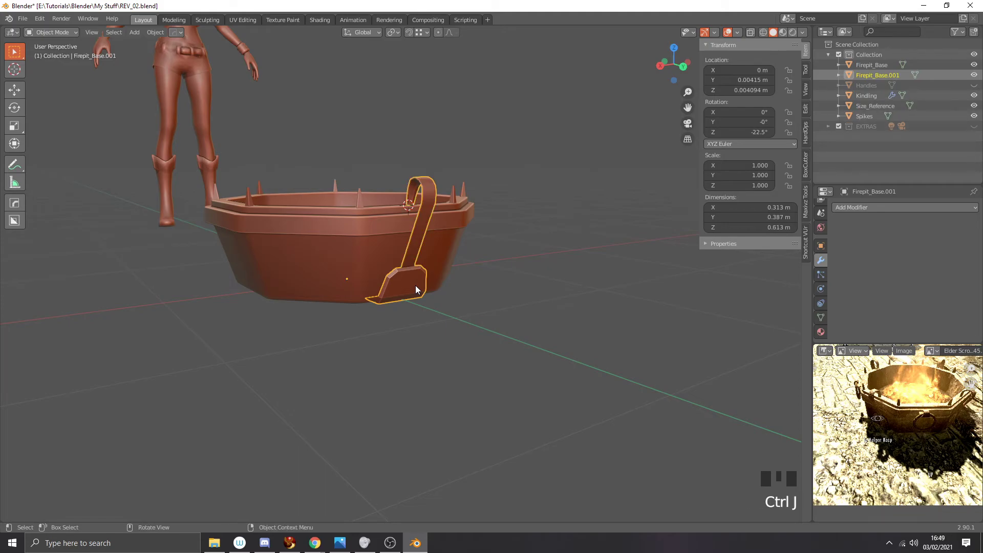
# Step: Rename the joined strap and plate object as Other
pyautogui.press('F2')
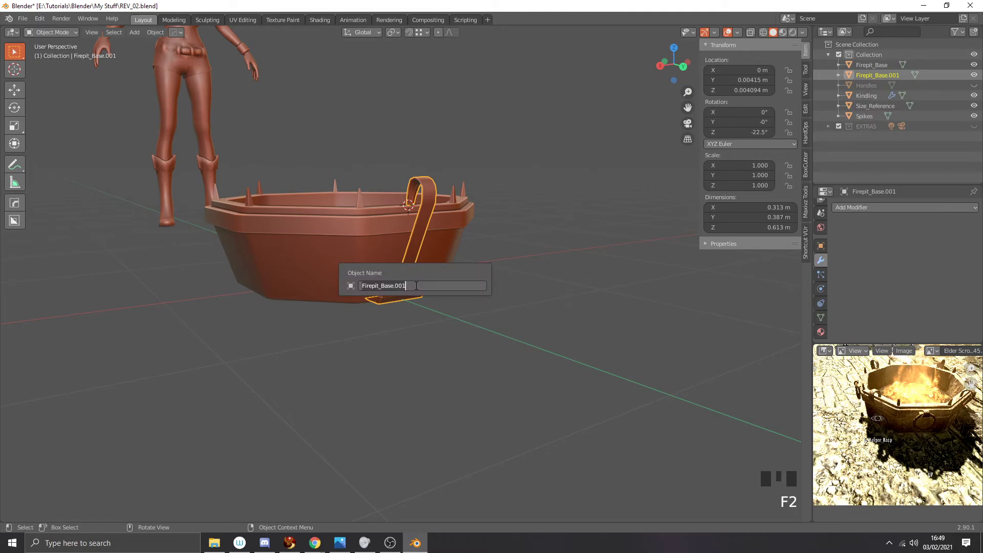
pyautogui.hotkey('ctrl', 'a')
pyautogui.write('c')
pyautogui.write('ther')
pyautogui.press('Return')
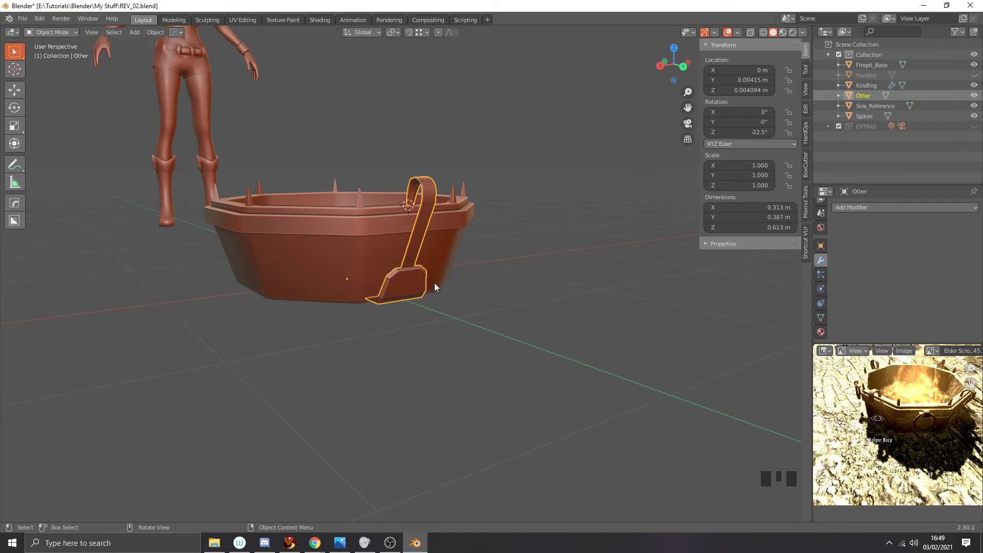
# Step: Turn off the Cavity effect in the viewport shading and inspect the strap's curve and the plate
pyautogui.moveTo(485, 261); pyautogui.dragTo(429, 203, button='middle')
pyautogui.click(562, 199)
pyautogui.moveTo(562, 199); pyautogui.dragTo(514, 184, button='middle')
pyautogui.scroll(5, 467, 160)
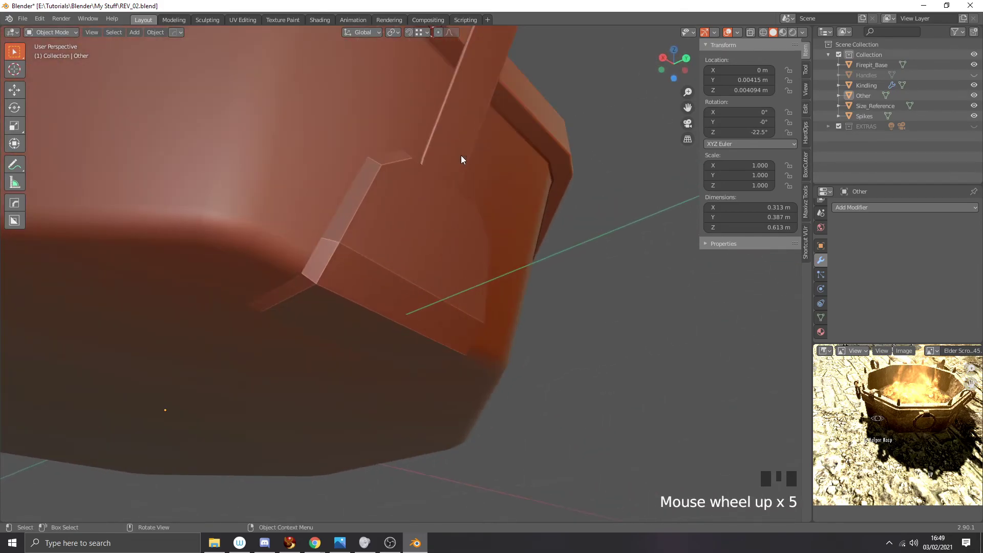
pyautogui.moveTo(460, 155); pyautogui.dragTo(576, 207, button='middle')
pyautogui.click(805, 32)
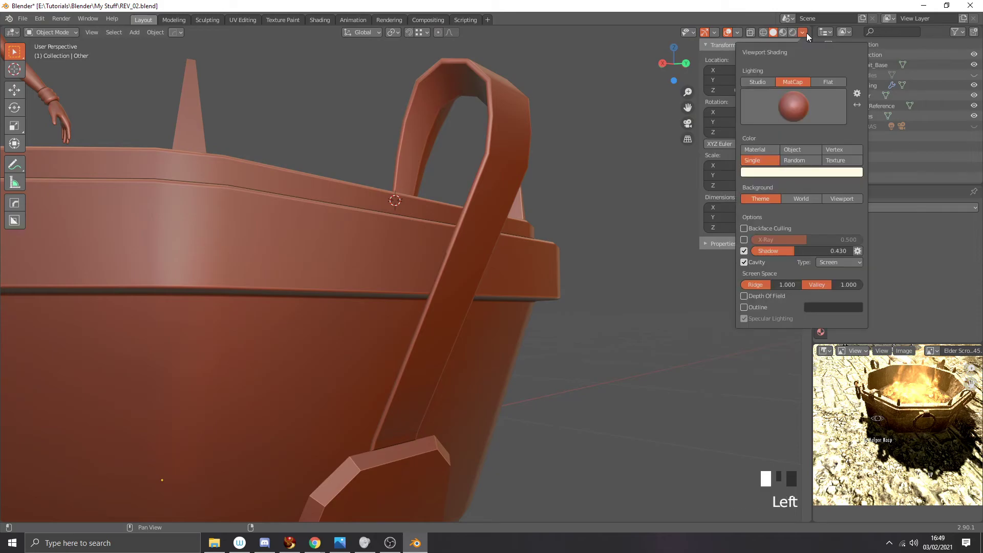
pyautogui.click(744, 262)
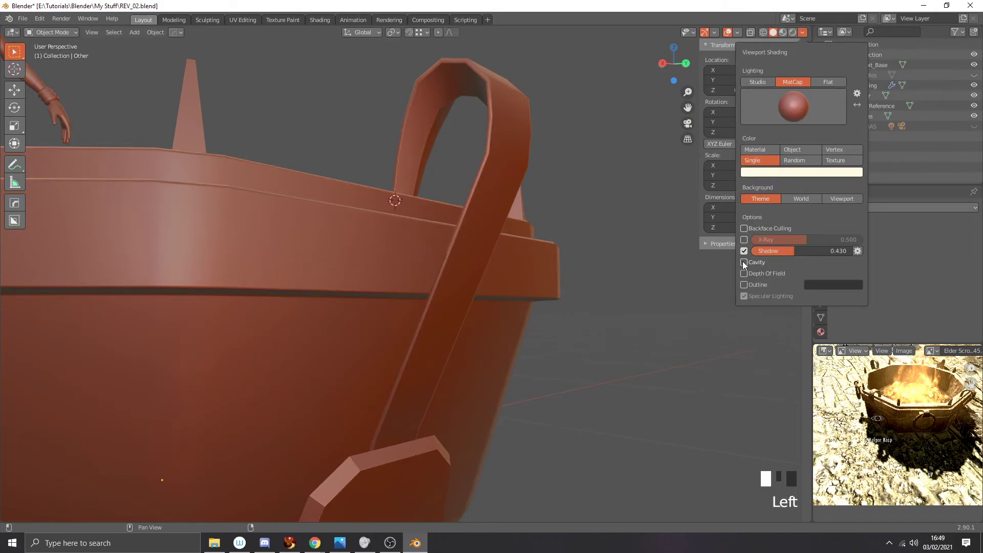
pyautogui.moveTo(619, 232)
pyautogui.mouseDown(button='middle')
pyautogui.moveTo(486, 207)
pyautogui.moveTo(616, 247)
pyautogui.moveTo(506, 230)
pyautogui.mouseUp(button='middle')
pyautogui.scroll(-6, 584, 235)
pyautogui.scroll(1, 493, 245)
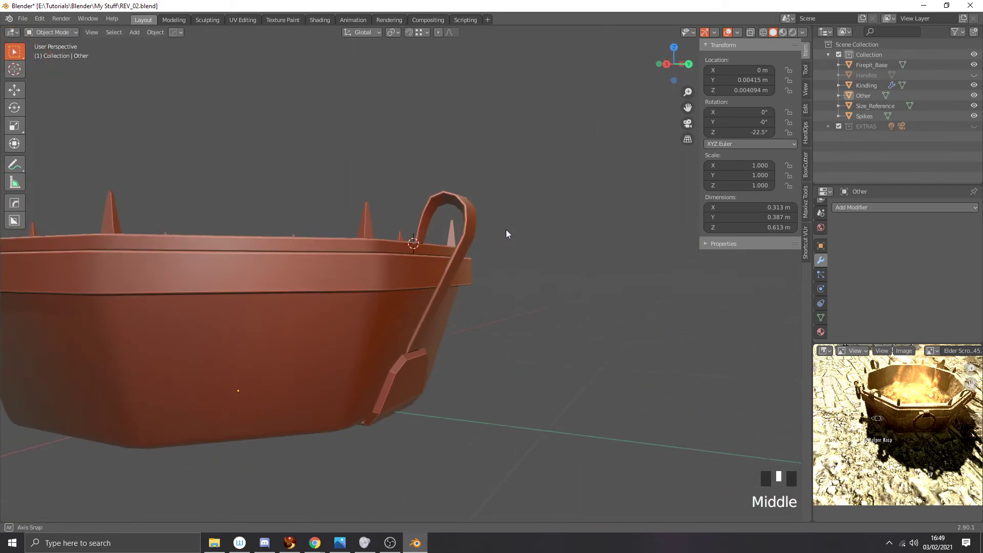
# Step: Undo the renaming and the joining of the strap and plate
pyautogui.scroll(3, 505, 230)
pyautogui.hotkey('ctrl', 'z')
pyautogui.hotkey('ctrl', 'z')
pyautogui.hotkey('ctrl', 'z')
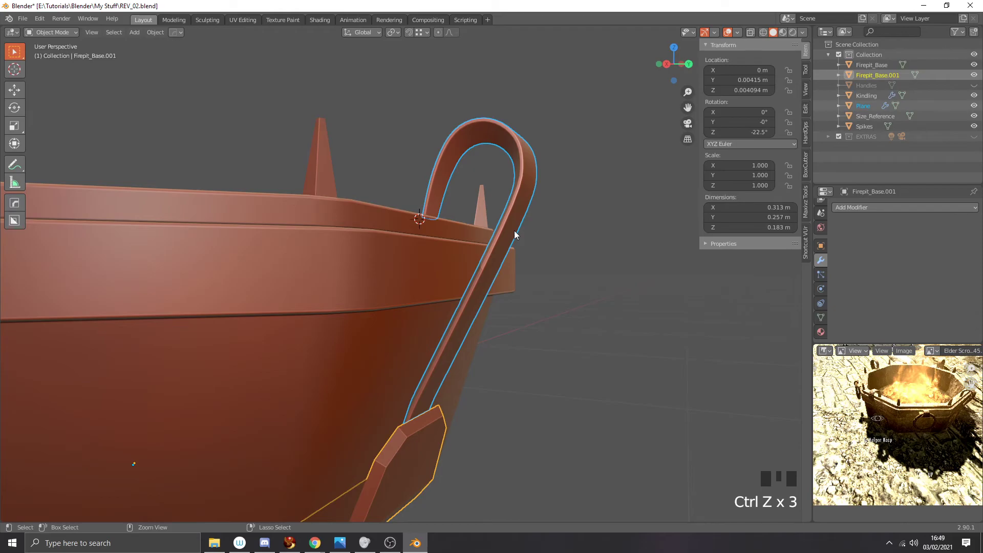
pyautogui.hotkey('ctrl', 'z')
# Step: Apply the Subdivision modifier on the curved strap
pyautogui.click(527, 198)
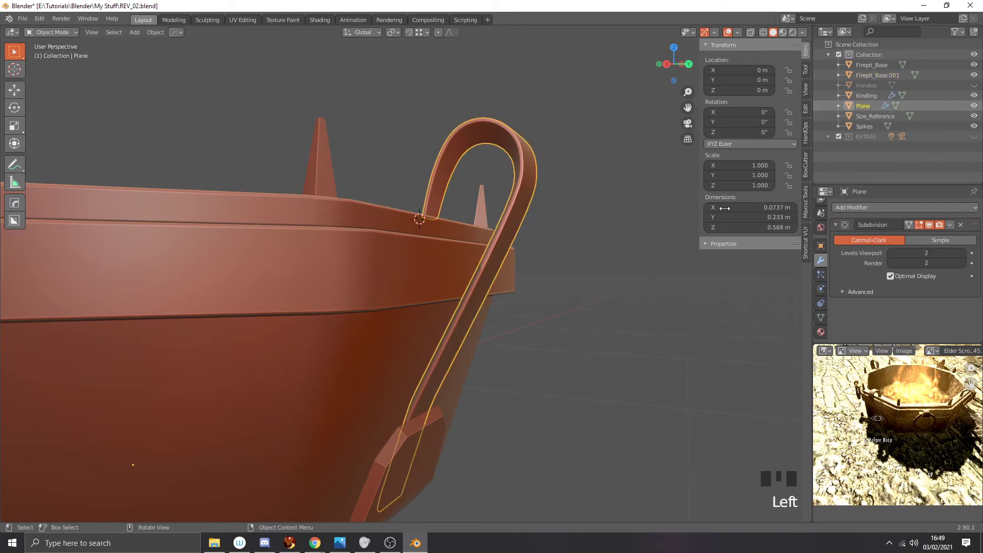
pyautogui.click(950, 225)
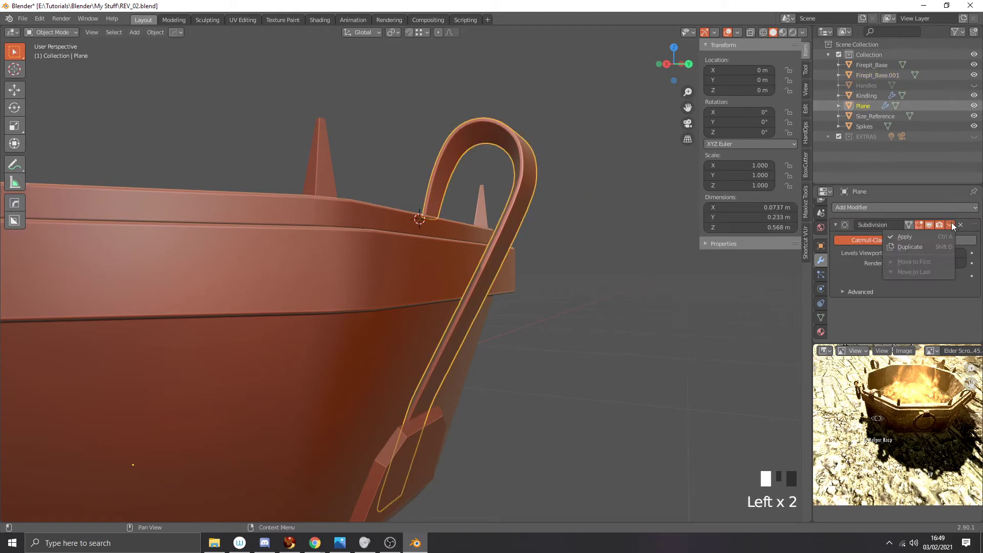
pyautogui.click(934, 238)
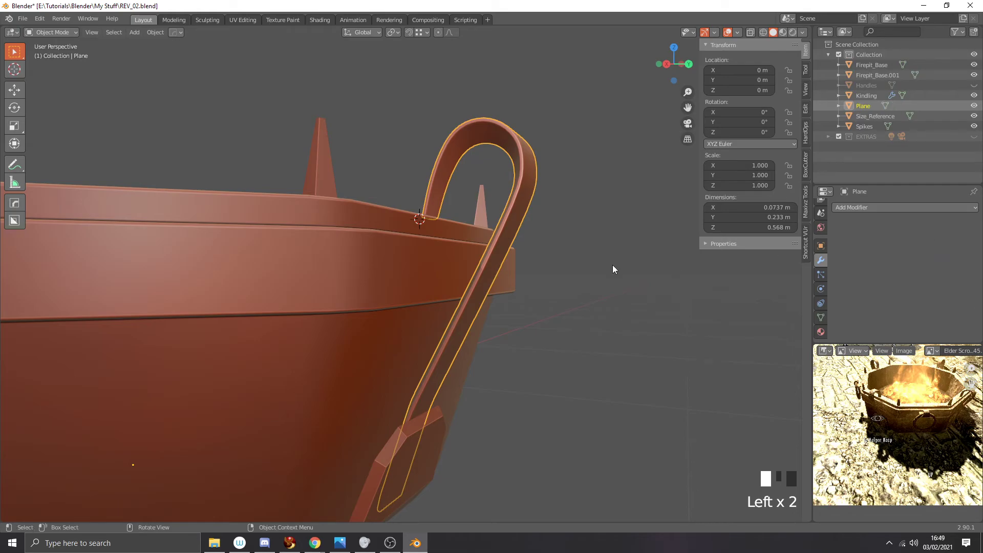
# Step: Join the curved strap into the bevelled plate and rename the combined object as Other
pyautogui.moveTo(636, 269); pyautogui.dragTo(570, 260, button='middle')
pyautogui.keyDown('shift'); pyautogui.click(421, 435); pyautogui.keyUp('shift')
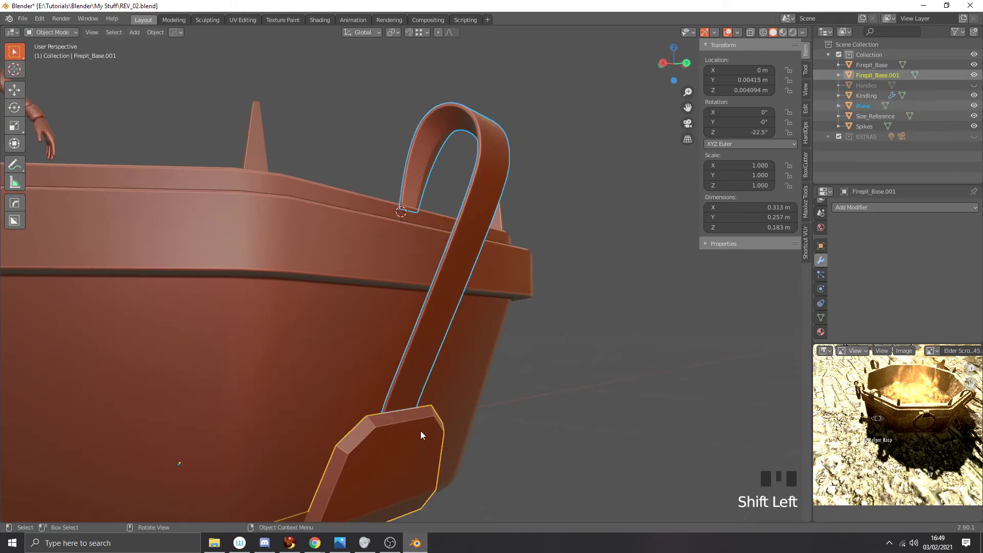
pyautogui.hotkey('ctrl', 'j')
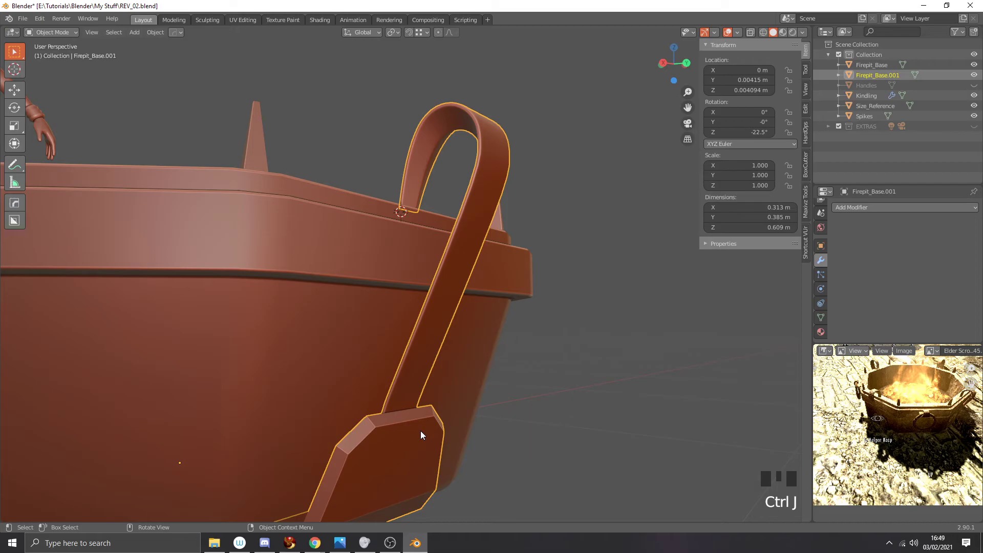
pyautogui.press('F2')
pyautogui.write('Other')
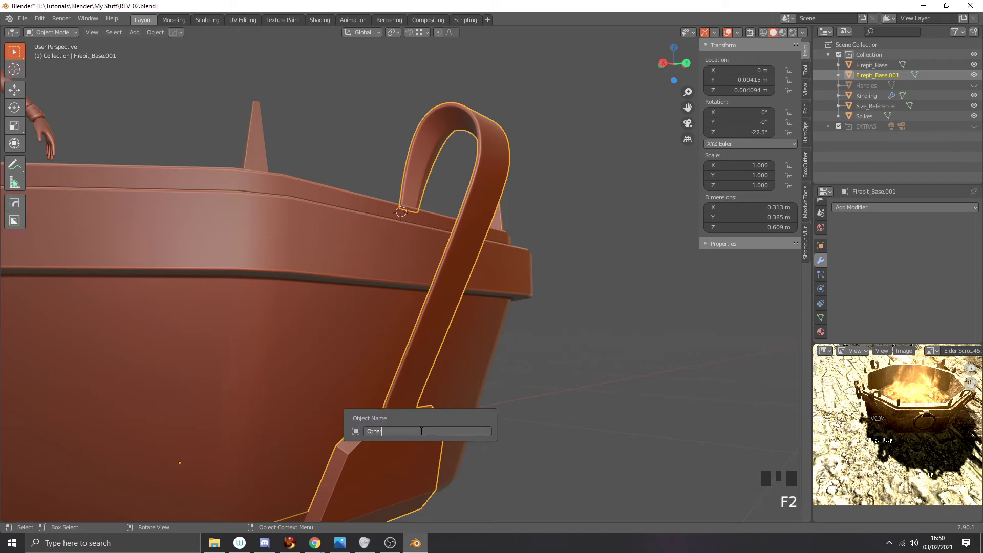
pyautogui.press('Return')
# Step: Reset the 3D cursor to the world origin and set the origin of Other to the 3D cursor
pyautogui.scroll(-3, 466, 389)
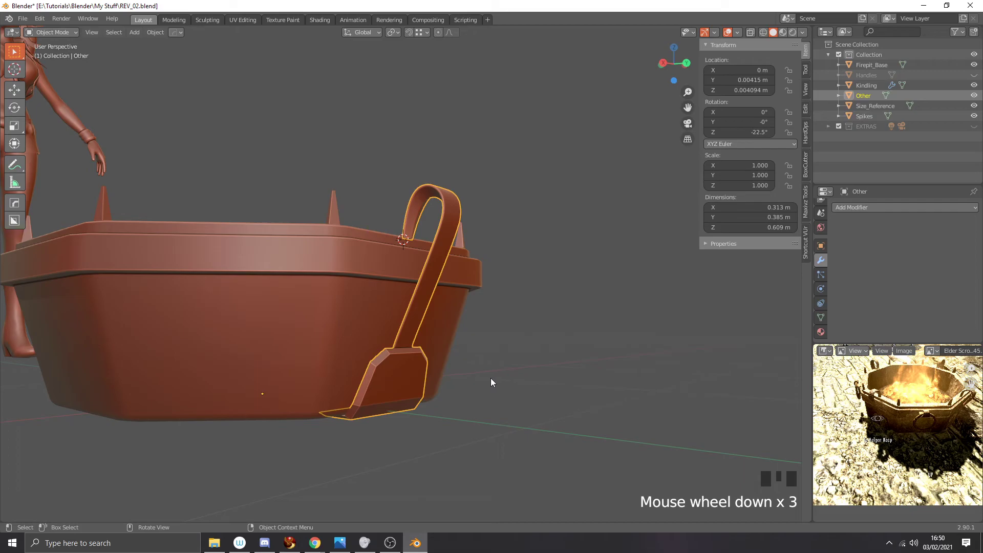
pyautogui.scroll(-3, 495, 380)
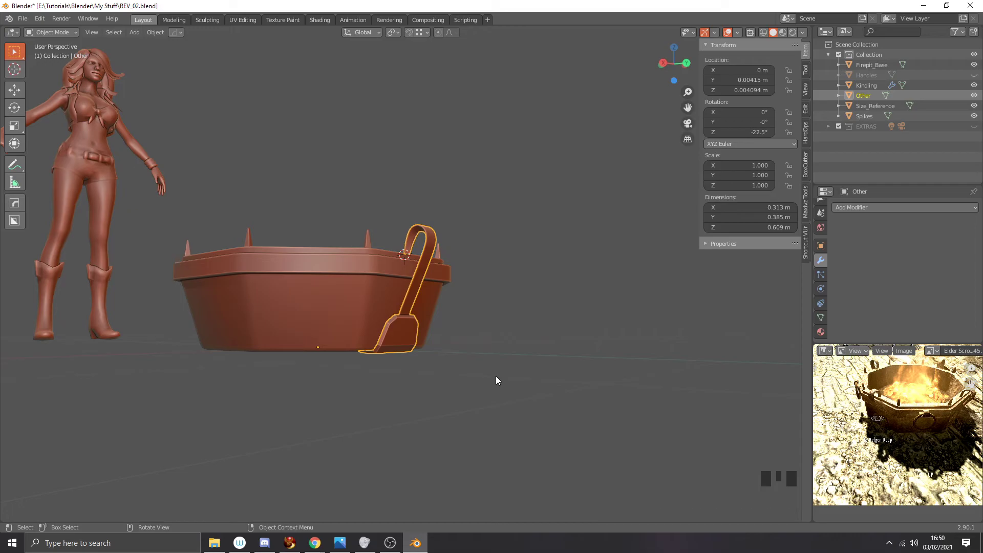
pyautogui.moveTo(464, 336); pyautogui.dragTo(481, 376, button='middle')
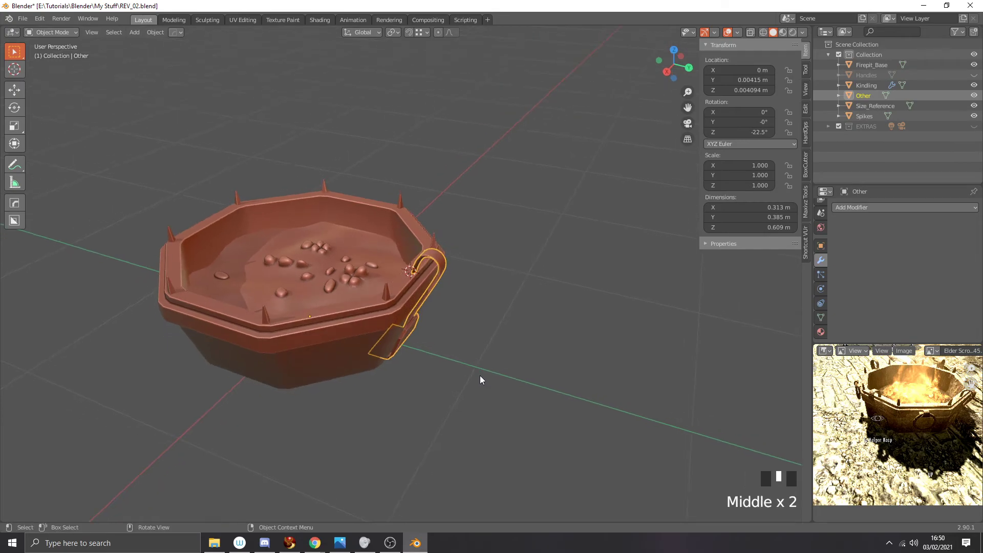
pyautogui.hotkey('shift', 's')
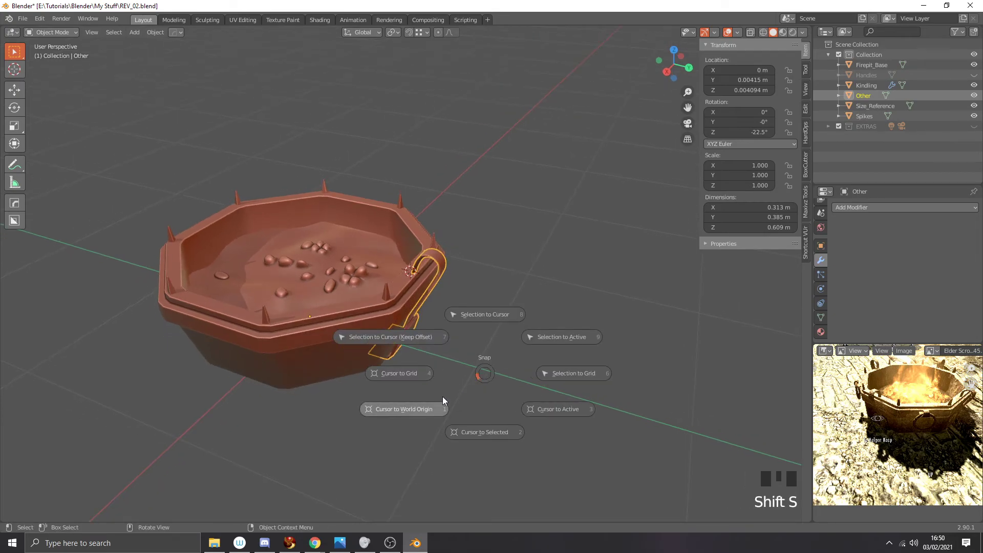
pyautogui.click(429, 410)
pyautogui.moveTo(429, 410); pyautogui.dragTo(480, 369, button='middle')
pyautogui.press('KP_7')
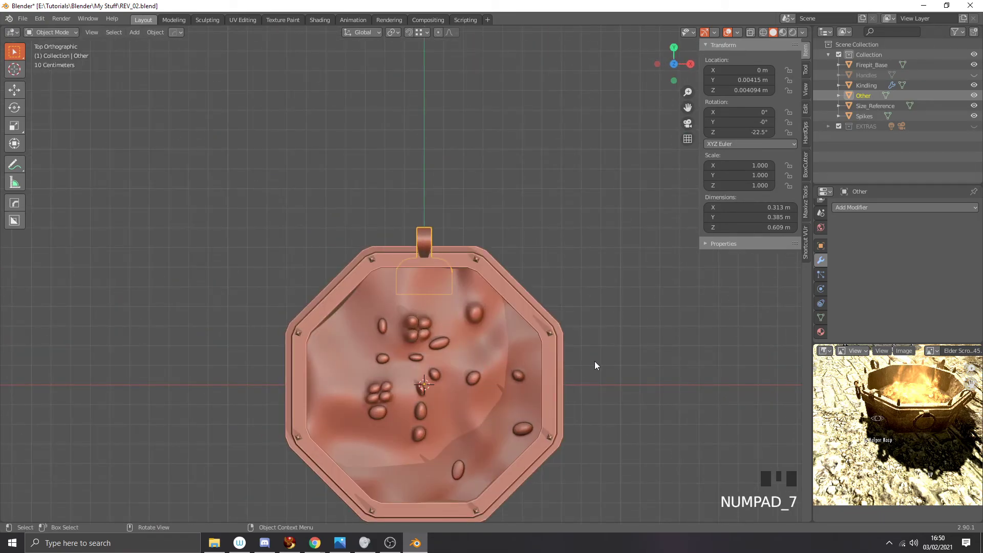
pyautogui.keyDown('shift'); pyautogui.moveTo(595, 365); pyautogui.dragTo(613, 337, button='middle'); pyautogui.keyUp('shift')
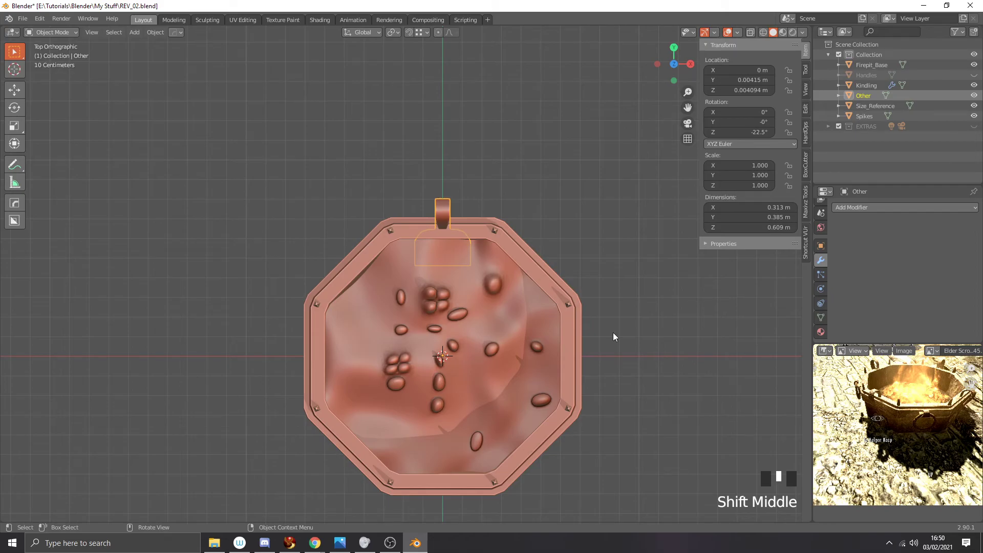
pyautogui.rightClick(438, 213)
pyautogui.moveTo(432, 227)
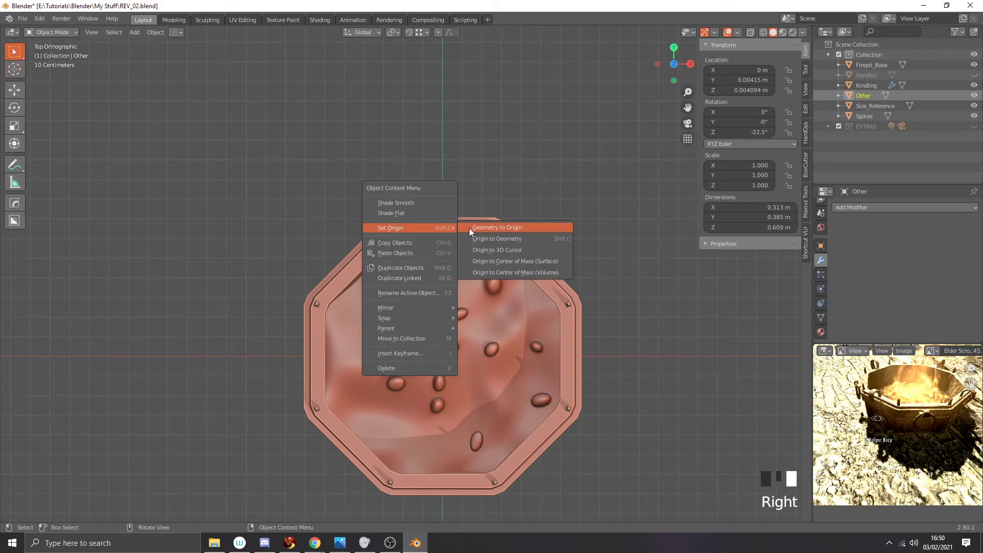
pyautogui.click(502, 250)
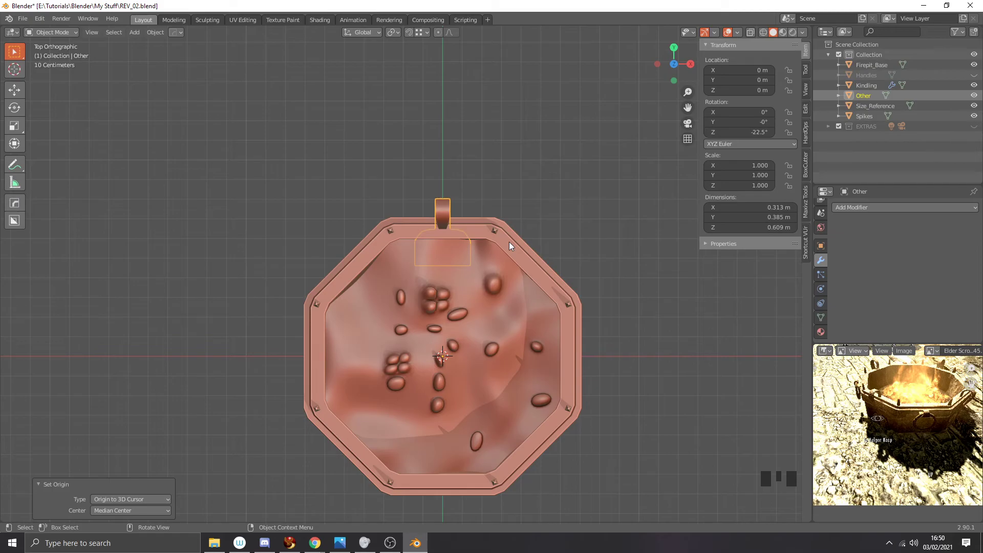
# Step: In top view, rotate the strap fitting by -45° about the firepit's centre so it sits on a diagonal side
pyautogui.keyDown('shift'); pyautogui.moveTo(551, 256); pyautogui.dragTo(575, 220, button='middle'); pyautogui.keyUp('shift')
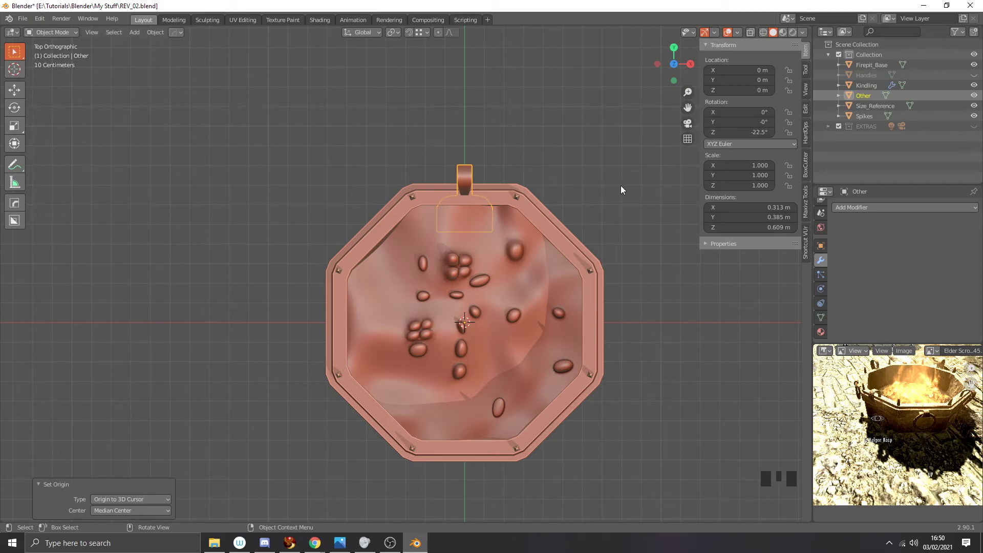
pyautogui.press('r')
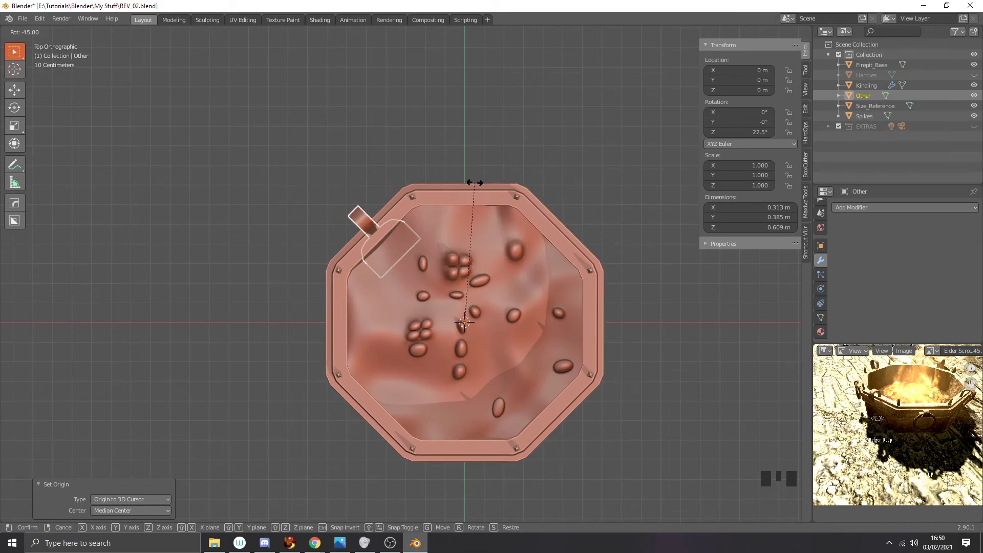
pyautogui.click(475, 183)
pyautogui.moveTo(336, 296); pyautogui.dragTo(485, 250, button='middle')
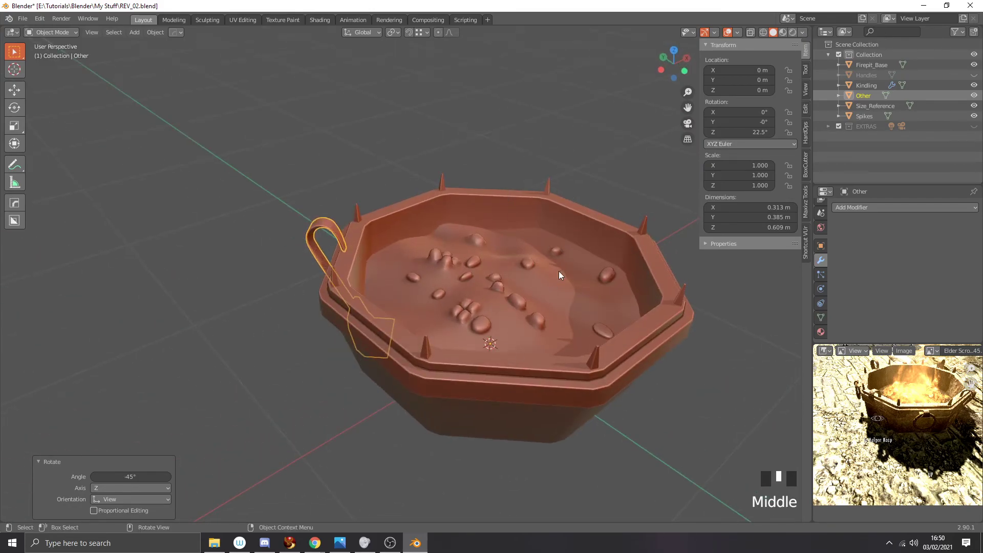
pyautogui.moveTo(483, 285); pyautogui.dragTo(475, 287, button='middle')
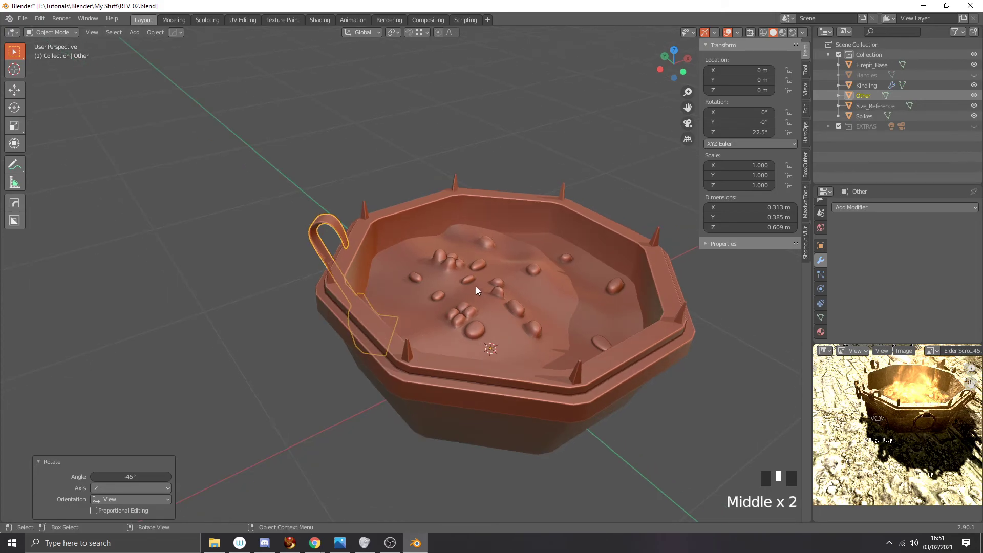
# Step: Duplicate the strap fitting in place and rotate the copy by -90° in top view onto the next diagonal side
pyautogui.press('KP_7')
pyautogui.scroll(-1, 542, 276)
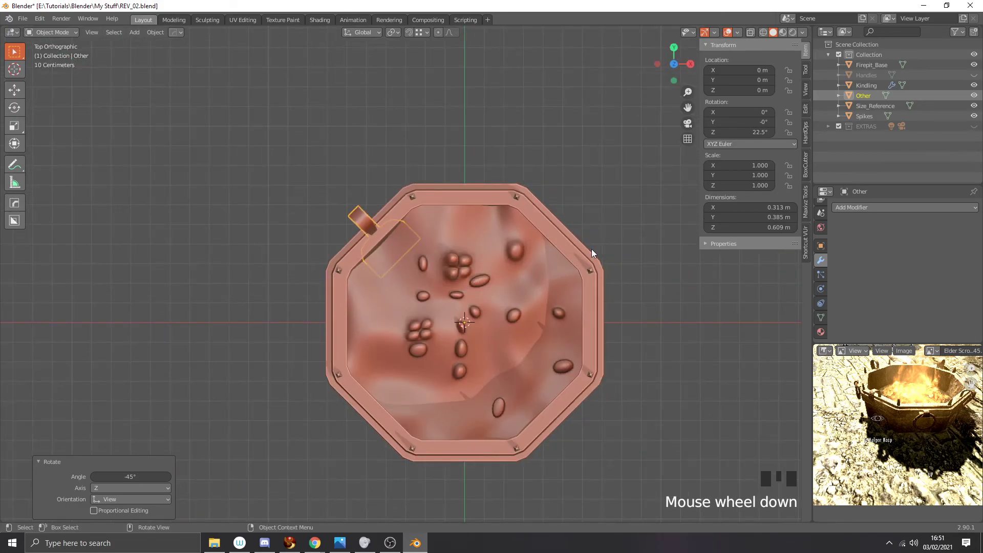
pyautogui.hotkey('shift', 'd')
pyautogui.keyDown('shift'); pyautogui.moveTo(603, 266); pyautogui.dragTo(646, 226, button='middle'); pyautogui.keyUp('shift')
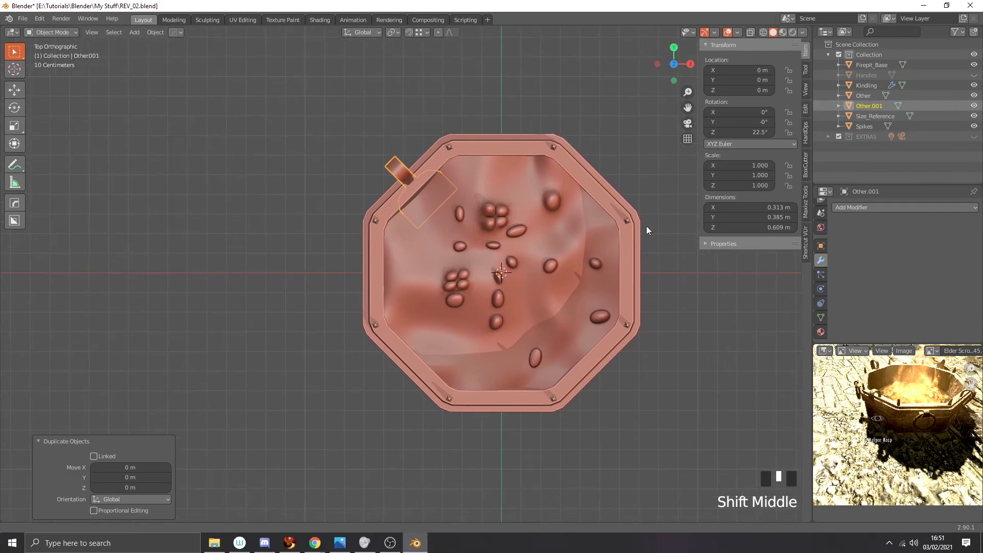
pyautogui.press('r')
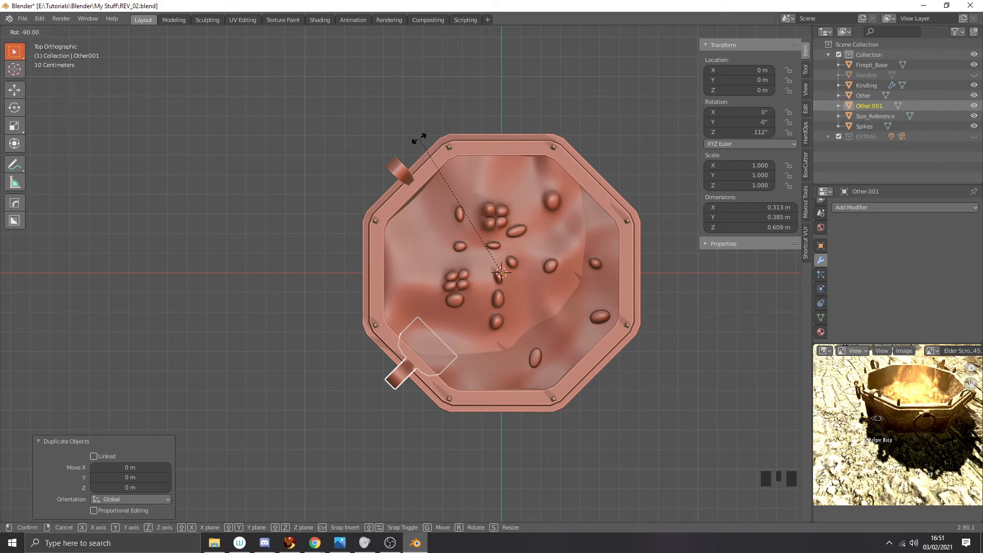
pyautogui.click(418, 138)
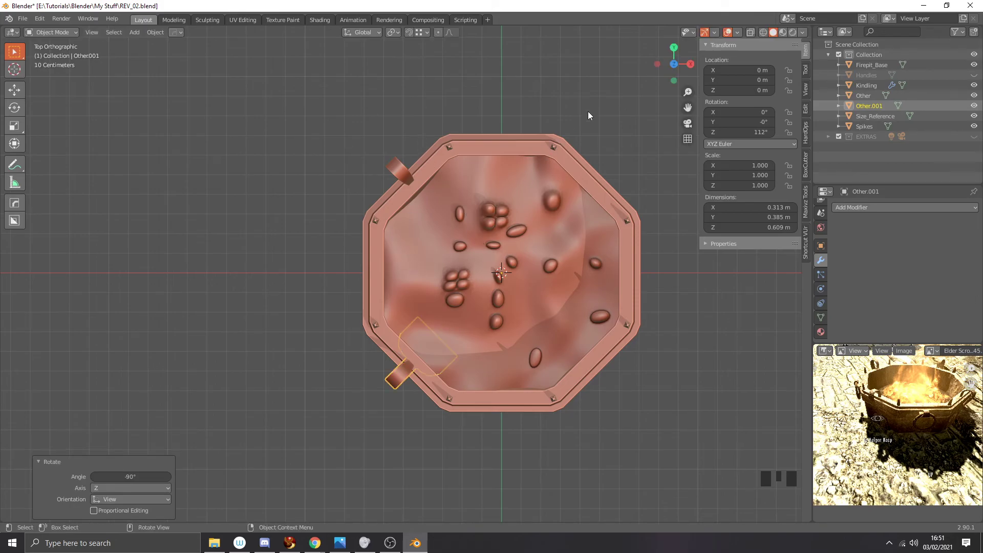
# Step: Duplicate the second strap fitting in place, rotate this third one by -90° in top view, and check its fit on the firepit
pyautogui.keyDown('shift'); pyautogui.moveTo(588, 112); pyautogui.dragTo(562, 120, button='middle'); pyautogui.keyUp('shift')
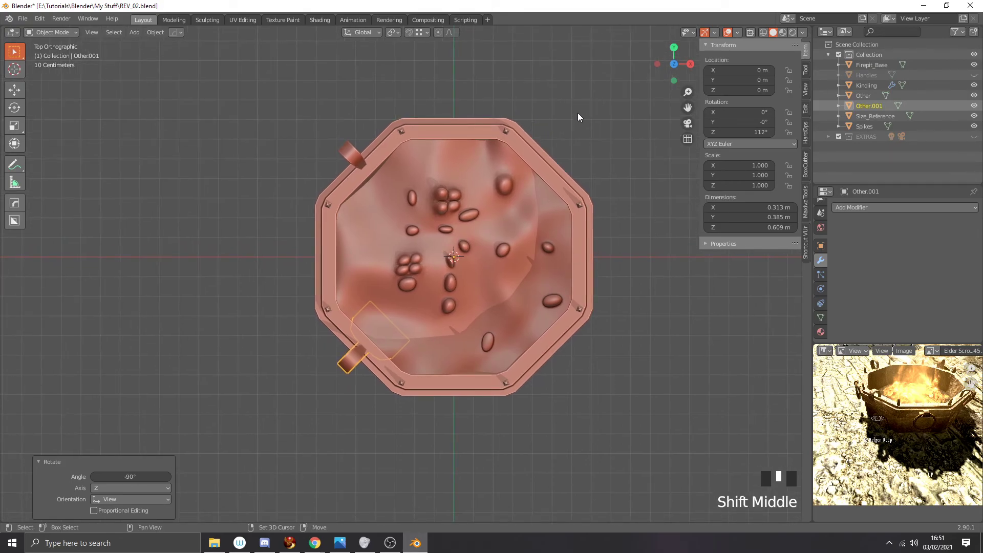
pyautogui.hotkey('shift', 'd')
pyautogui.rightClick(577, 117)
pyautogui.press('r')
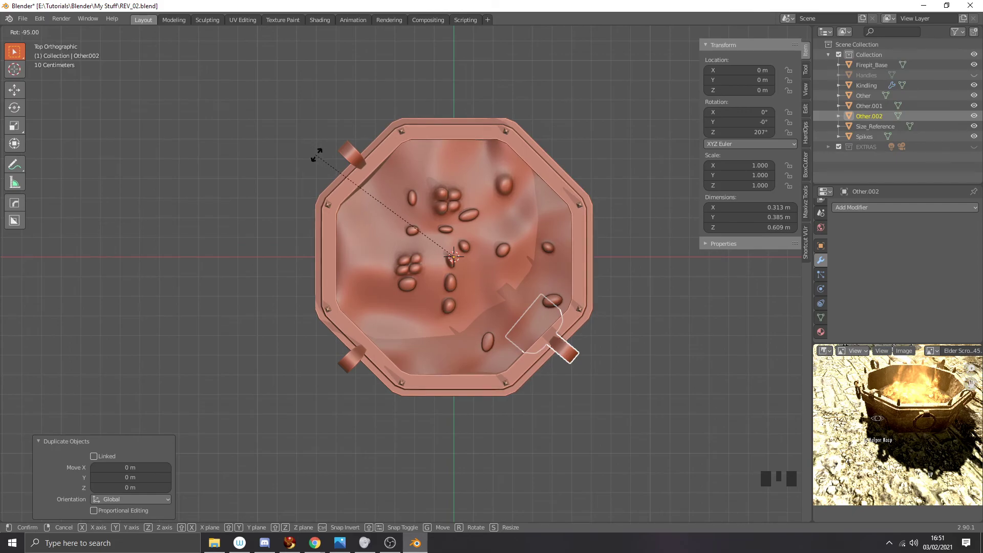
pyautogui.click(344, 165)
pyautogui.moveTo(478, 306); pyautogui.dragTo(527, 263, button='middle')
pyautogui.click(530, 296)
pyautogui.click(589, 344)
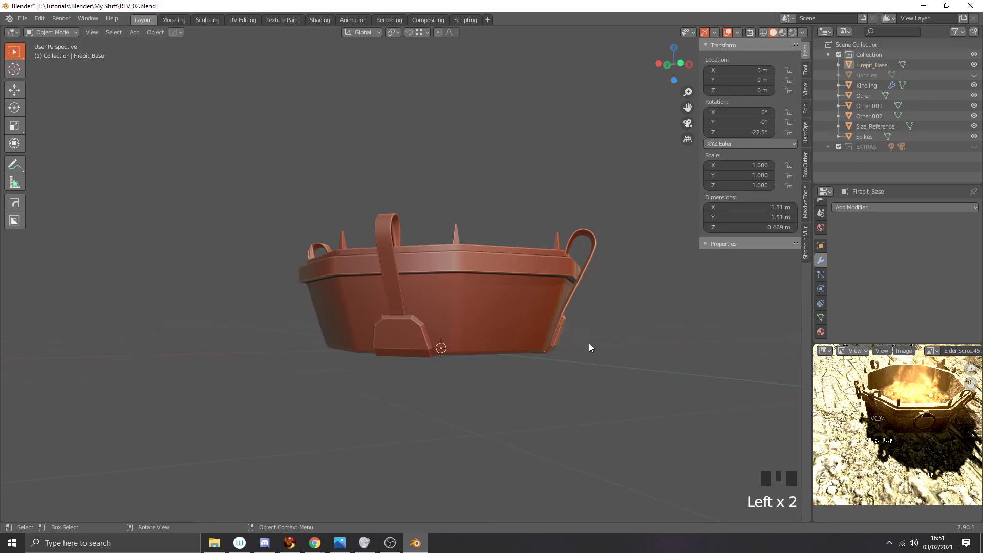
pyautogui.scroll(3, 589, 343)
pyautogui.moveTo(584, 334); pyautogui.dragTo(472, 354, button='middle')
pyautogui.scroll(-2, 437, 340)
# Step: Duplicate the third strap fitting in place and rotate the copy by -90° in top view onto the remaining diagonal side
pyautogui.press('KP_7')
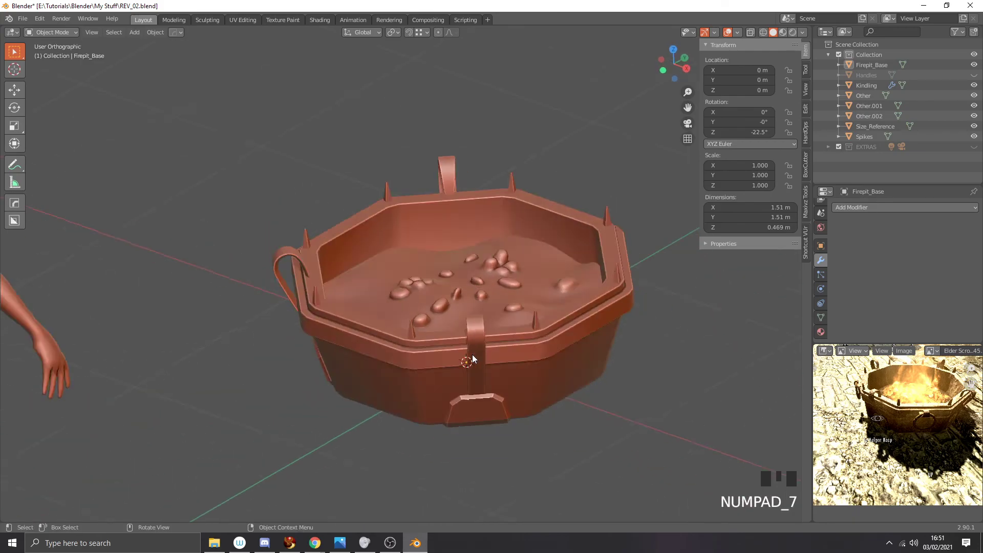
pyautogui.scroll(-2, 499, 353)
pyautogui.click(536, 346)
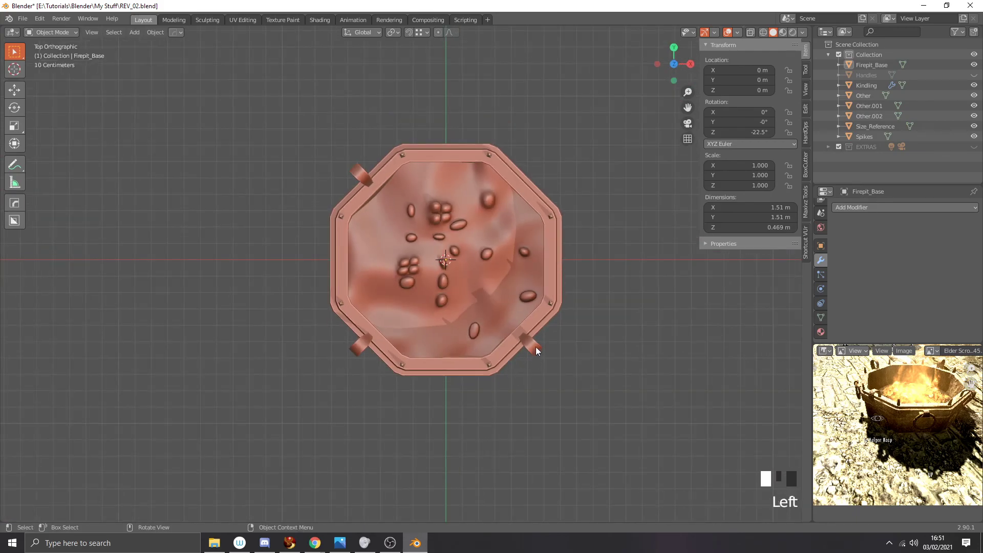
pyautogui.hotkey('shift', 'd')
pyautogui.rightClick(585, 310)
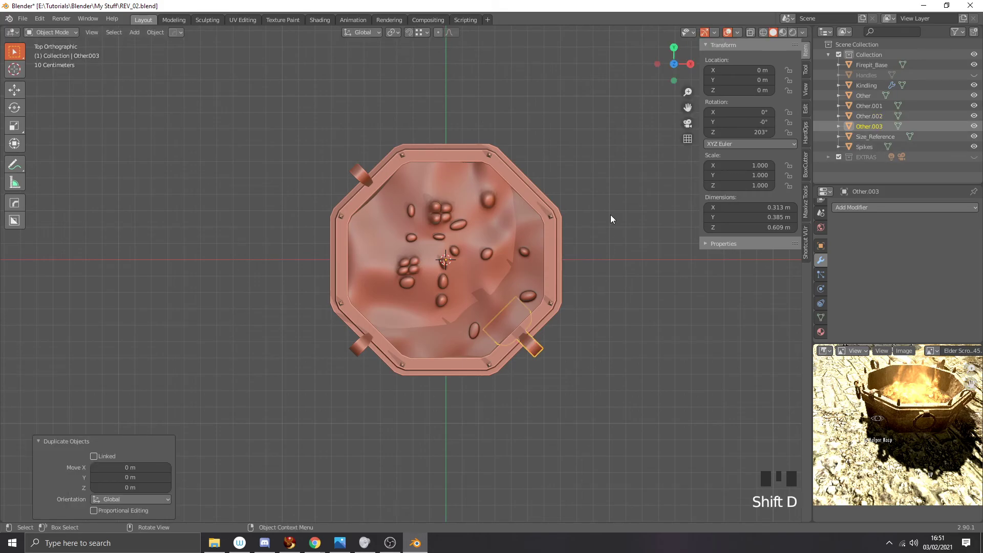
pyautogui.press('r')
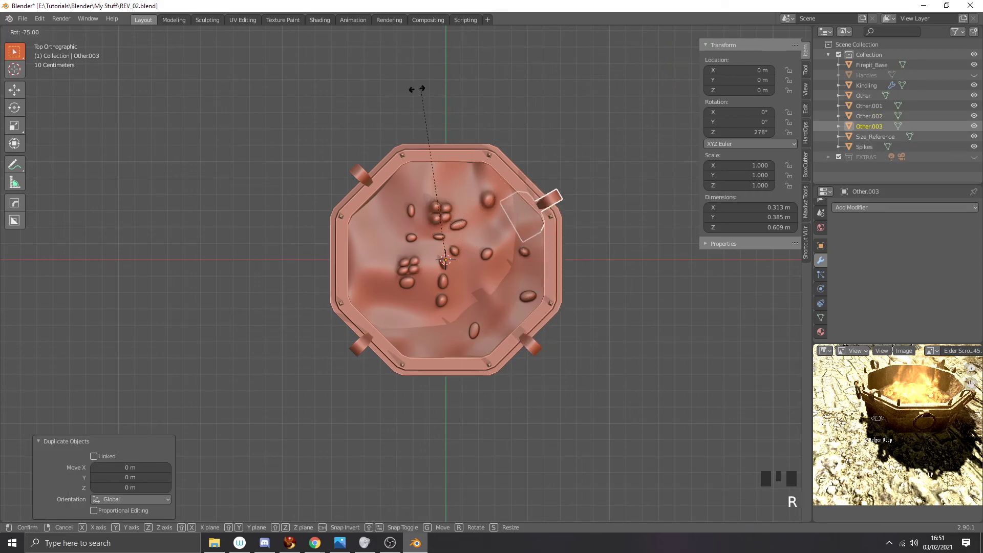
pyautogui.click(369, 75)
pyautogui.moveTo(249, 321); pyautogui.dragTo(377, 296, button='middle')
pyautogui.moveTo(445, 308); pyautogui.dragTo(481, 305, button='middle')
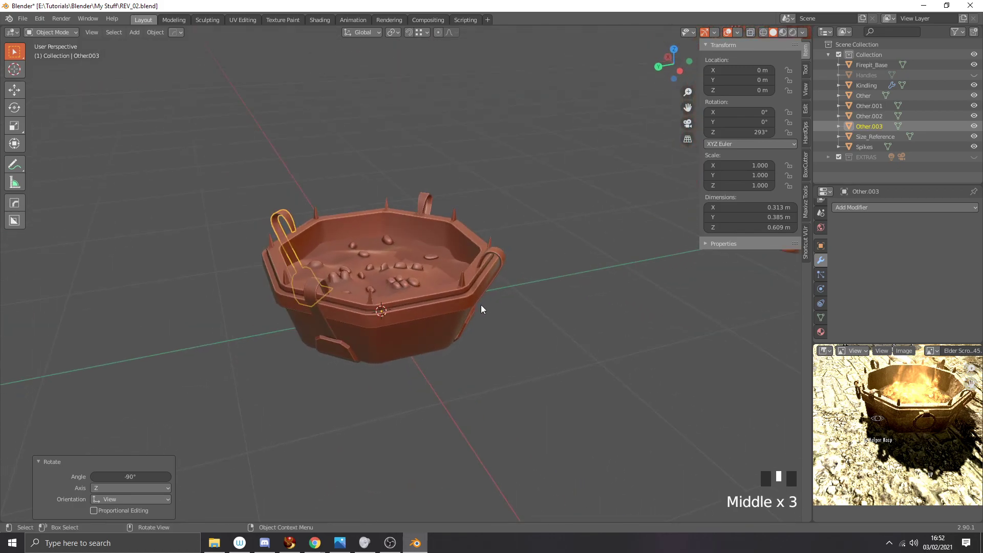
# Step: Unhide the ring handles and inspect the assembled firepit from several sides
pyautogui.click(535, 276)
pyautogui.hotkey('alt', 'h')
pyautogui.click(527, 296)
pyautogui.moveTo(527, 296); pyautogui.dragTo(507, 347, button='middle')
pyautogui.scroll(-2, 404, 334)
pyautogui.moveTo(450, 335); pyautogui.dragTo(536, 338, button='middle')
pyautogui.scroll(1, 482, 343)
pyautogui.scroll(-1, 499, 336)
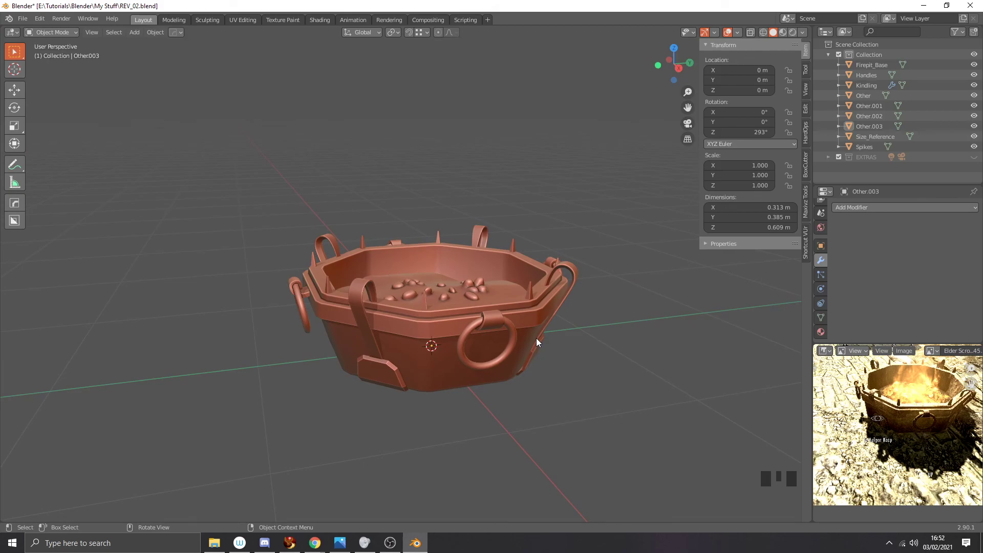
pyautogui.moveTo(538, 348); pyautogui.dragTo(481, 352, button='middle')
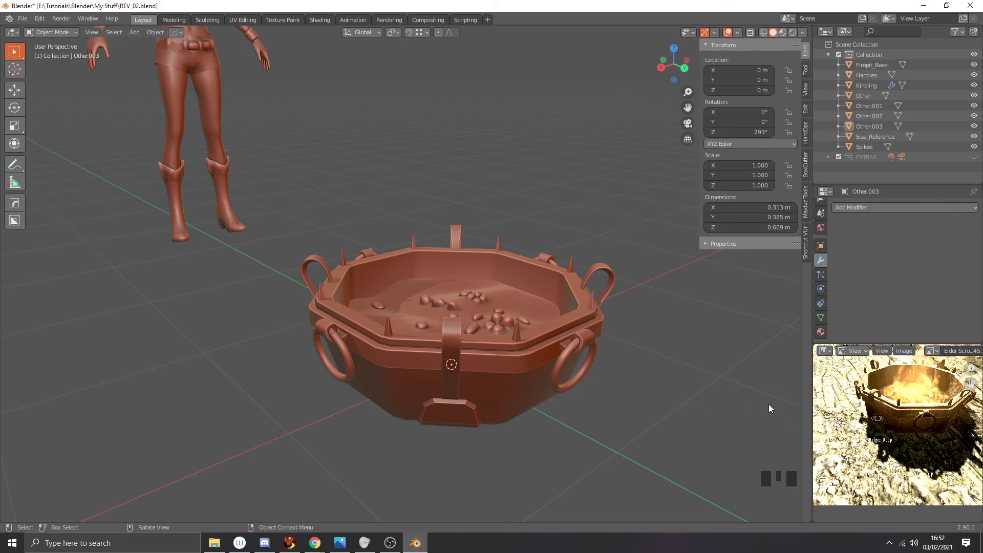
pyautogui.moveTo(683, 376); pyautogui.dragTo(576, 387, button='middle')
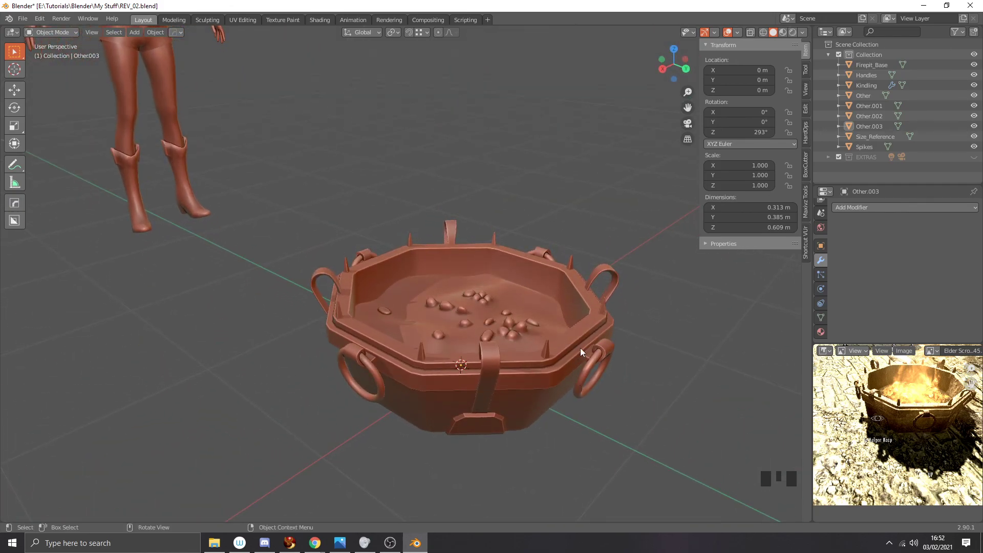
# Step: Hide the Kindling object inside the firepit bowl
pyautogui.click(521, 310)
pyautogui.scroll(1, 522, 310)
pyautogui.keyDown('shift'); pyautogui.moveTo(544, 324); pyautogui.dragTo(472, 324, button='middle'); pyautogui.keyUp('shift')
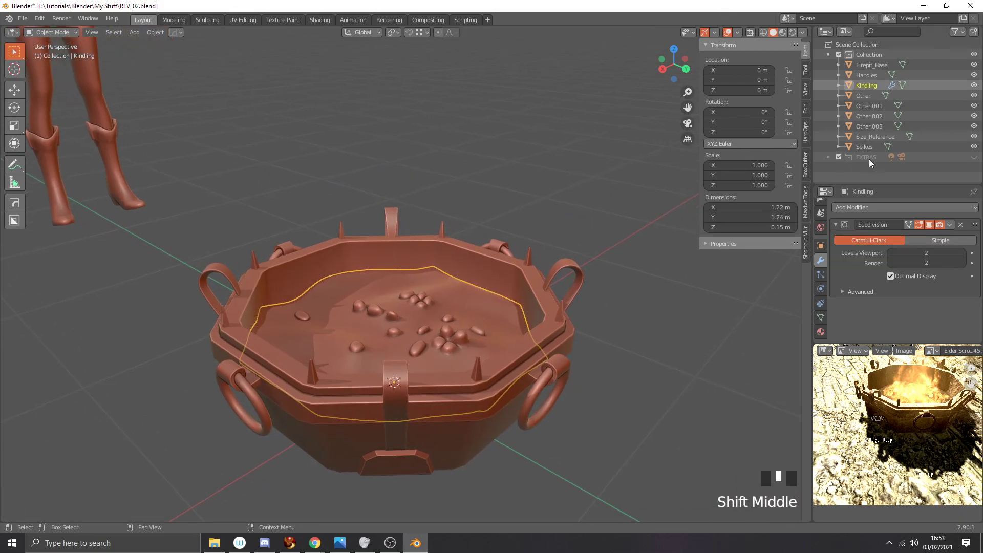
pyautogui.click(973, 85)
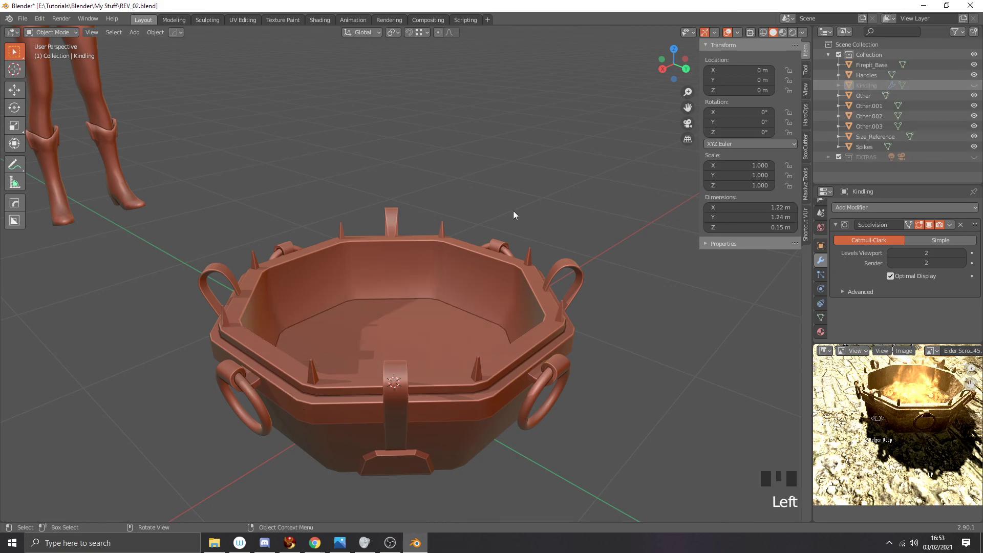
# Step: Delete the inner floor face of the Firepit_Base bowl, which is covered by the kindling
pyautogui.click(432, 281)
pyautogui.moveTo(432, 281); pyautogui.dragTo(472, 292, button='middle')
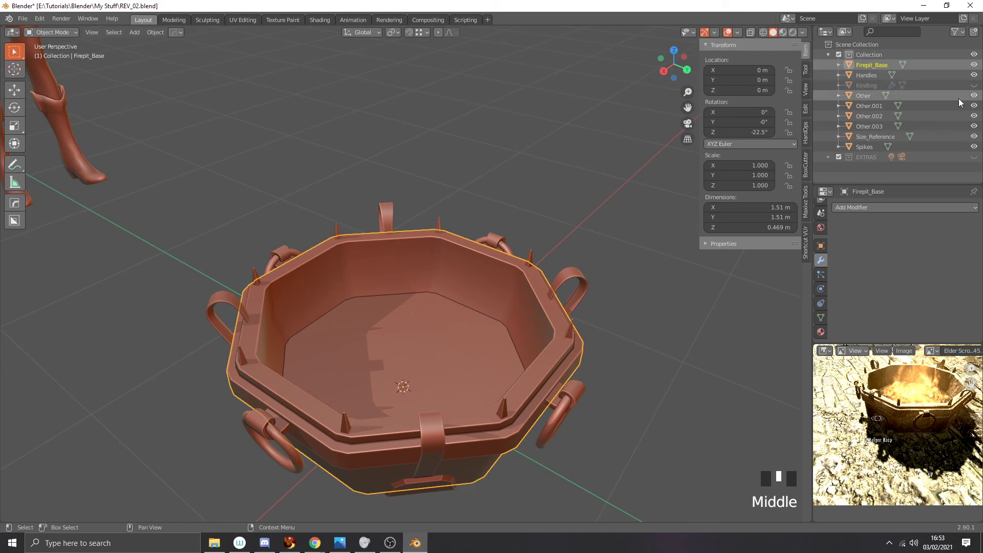
pyautogui.press('Tab')
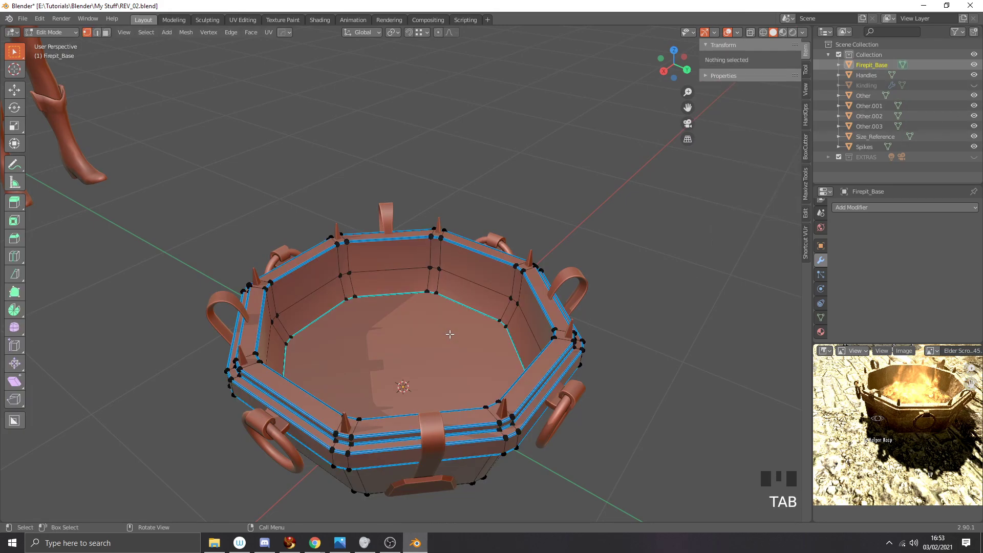
pyautogui.press('3')
pyautogui.click(450, 334)
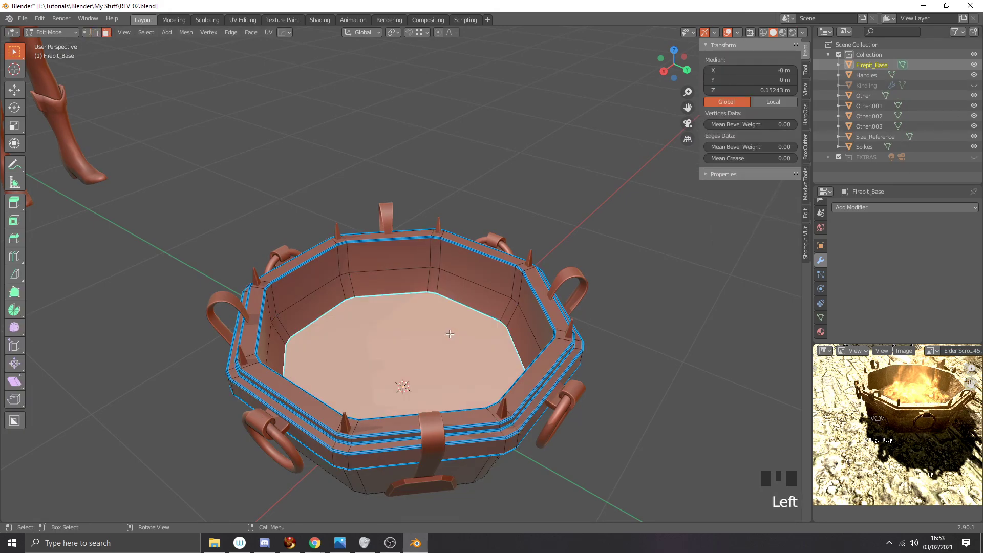
pyautogui.press('x')
pyautogui.click(449, 333)
# Step: Show the Kindling temporarily to check how it covers the floor opening, and inspect the bowl's lower inner wall with it hidden
pyautogui.click(435, 278)
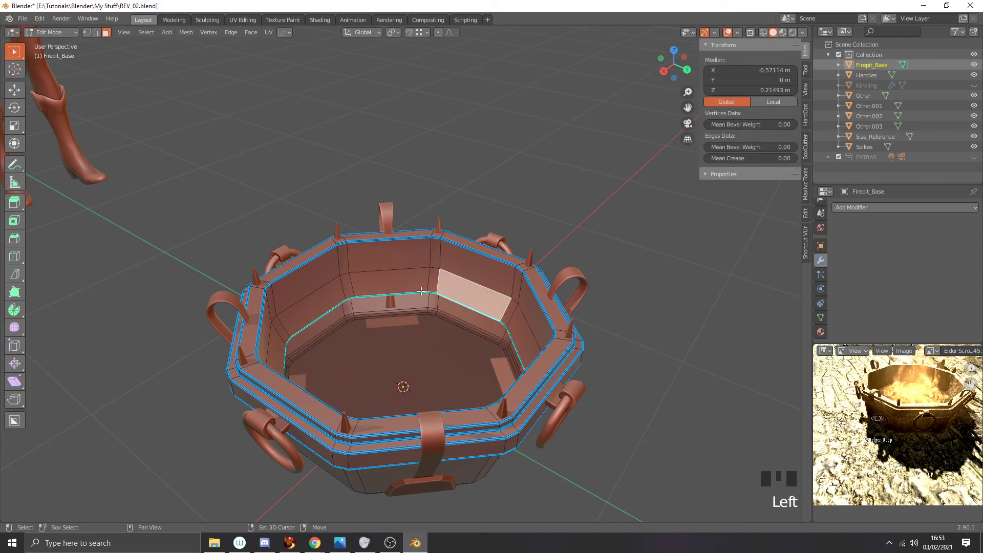
pyautogui.click(975, 85)
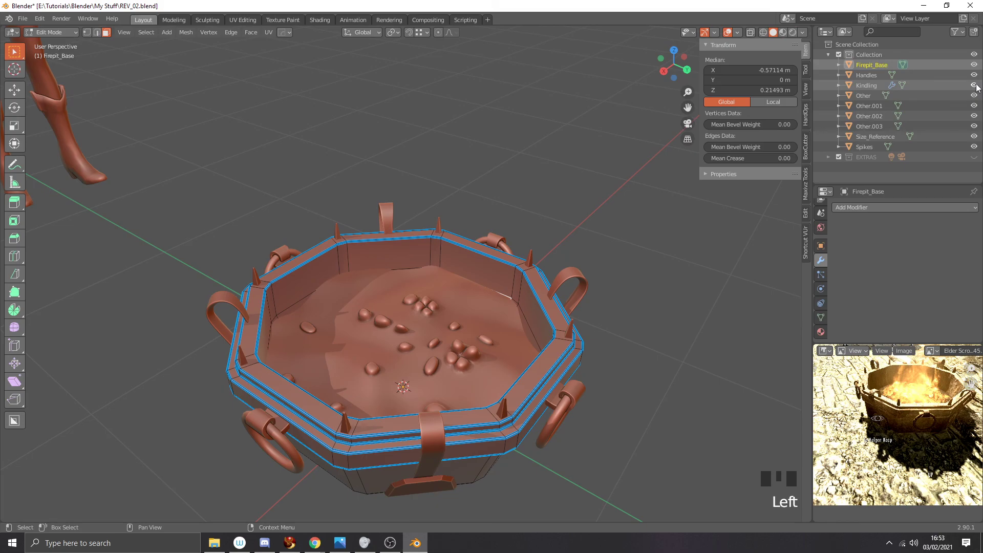
pyautogui.click(974, 85)
pyautogui.moveTo(429, 350); pyautogui.dragTo(562, 351, button='middle')
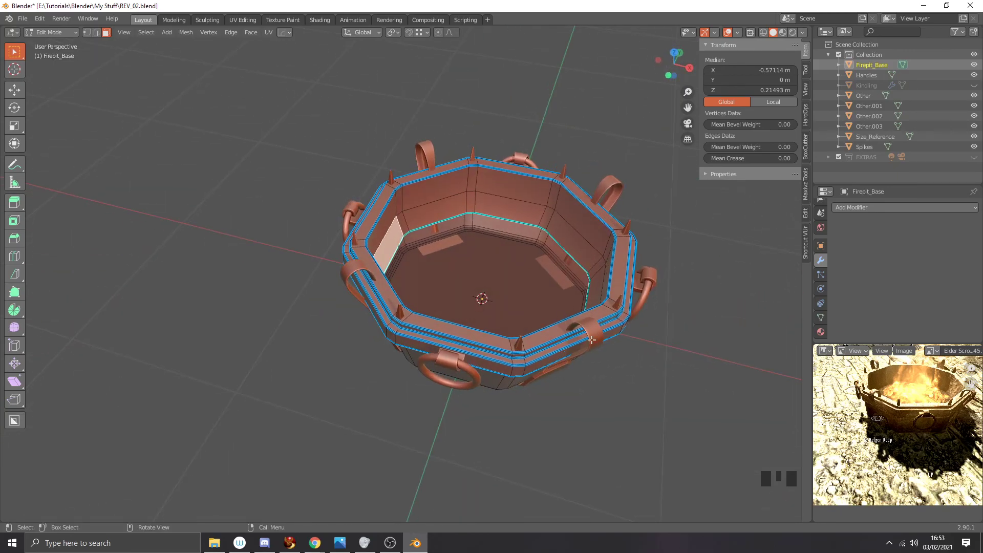
# Step: Return to Object Mode, unhide the Kindling object, and inspect the assembled firepit with nothing selected
pyautogui.press('Tab')
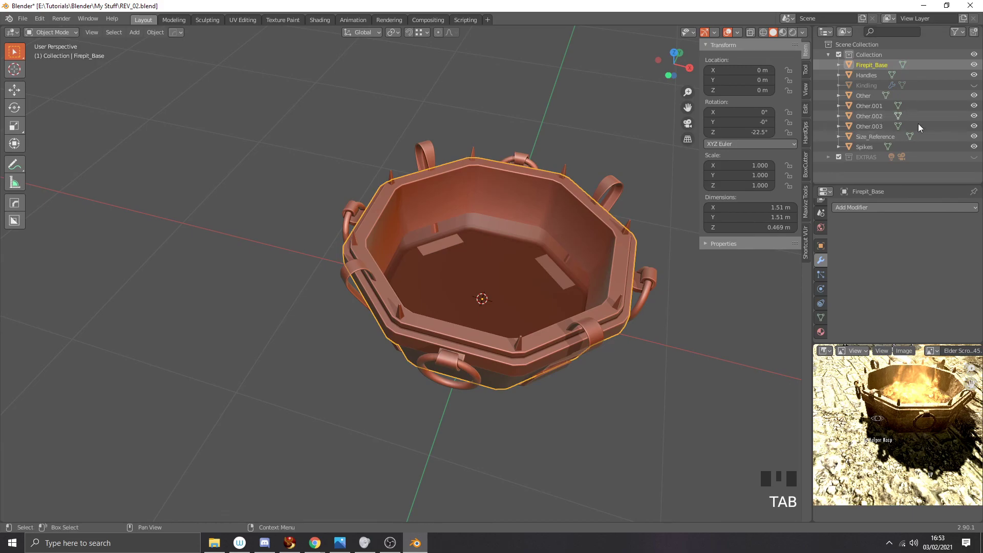
pyautogui.click(974, 85)
pyautogui.click(634, 347)
pyautogui.moveTo(634, 347); pyautogui.dragTo(536, 296, button='middle')
pyautogui.scroll(-2, 512, 309)
pyautogui.scroll(2, 541, 321)
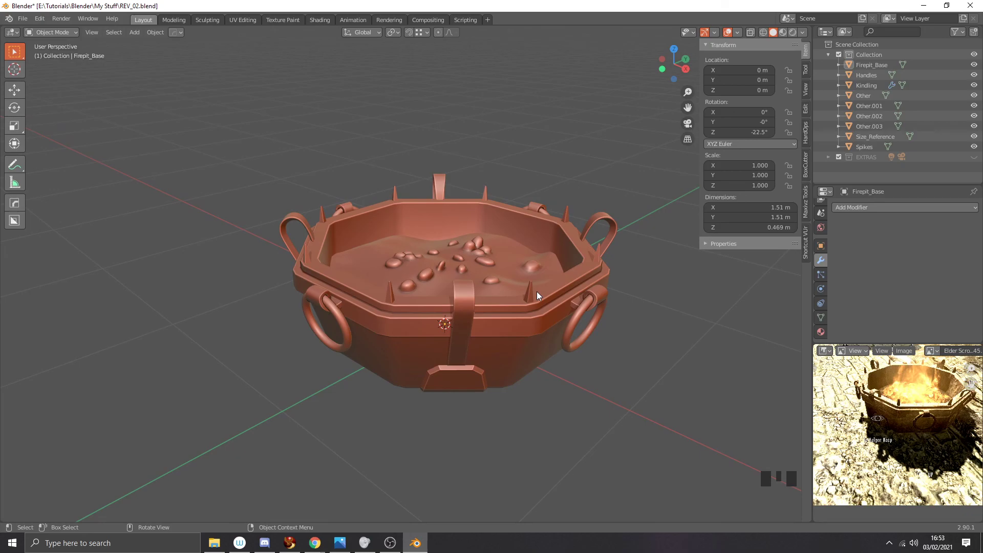